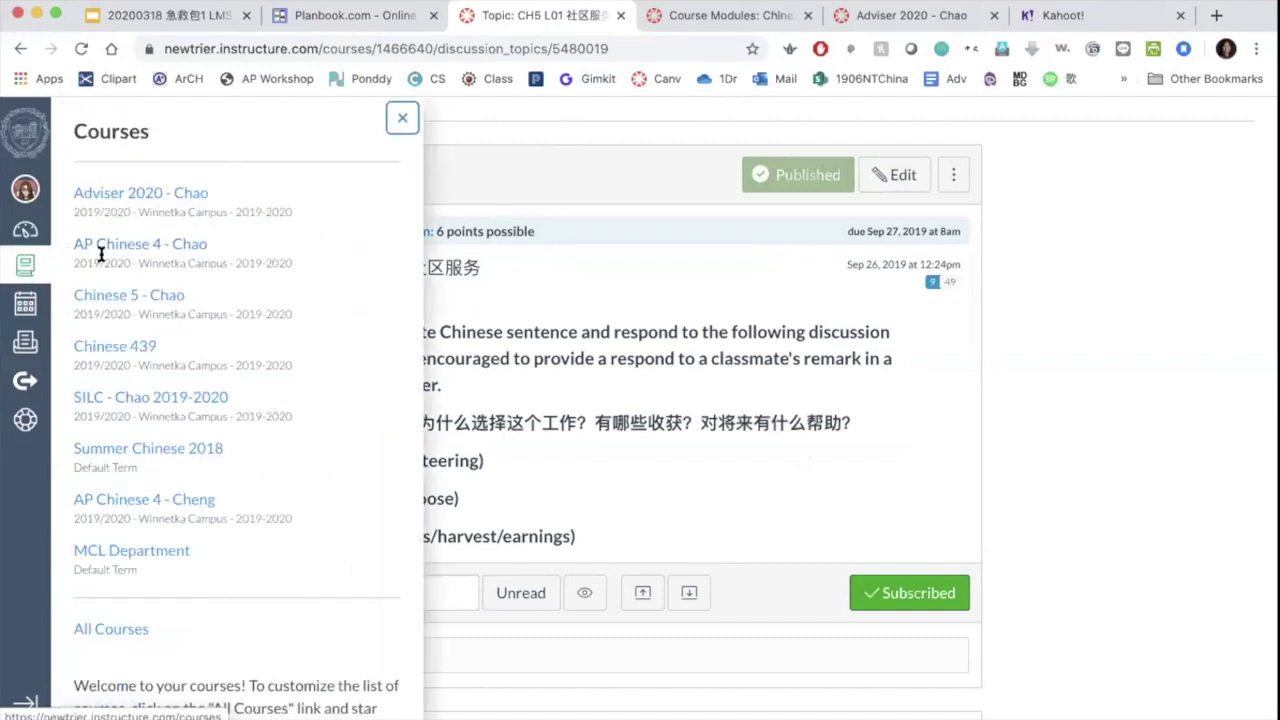
- In the Chinese 5 course, start a new announcement titled "Testing ---"
{"action": "left_click", "coordinate": [117, 295]}
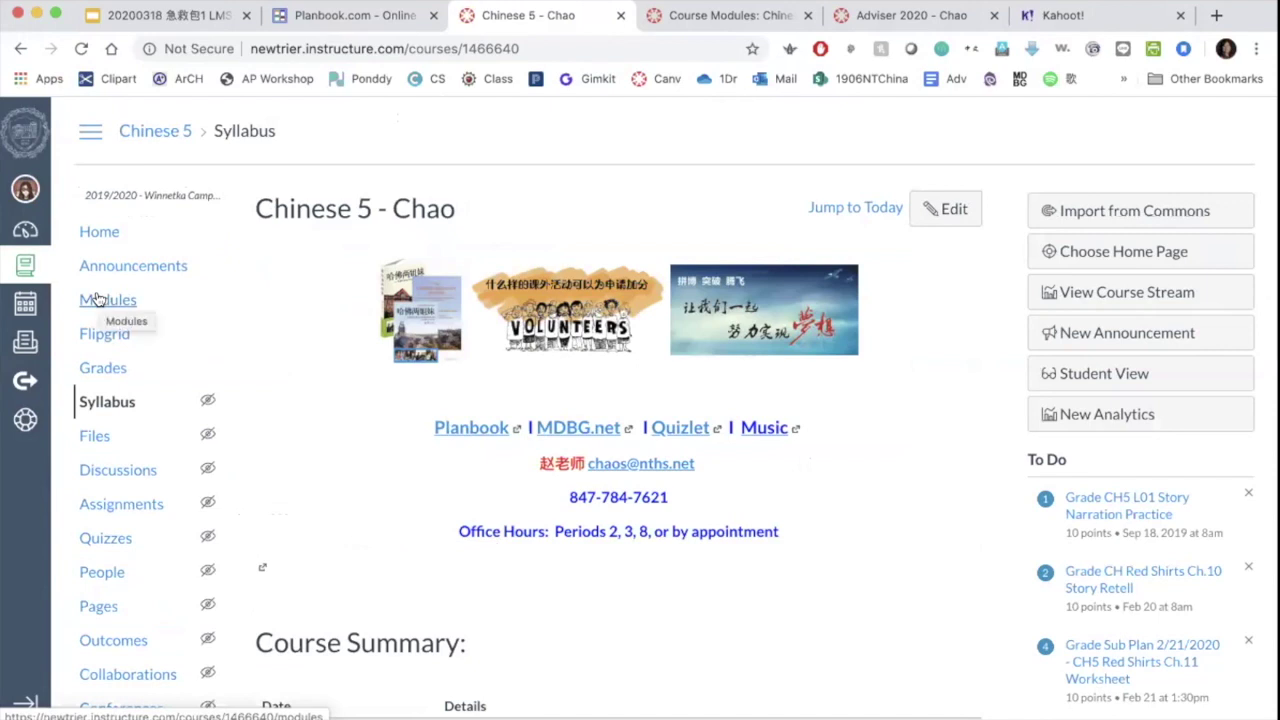
{"action": "left_click", "coordinate": [96, 272]}
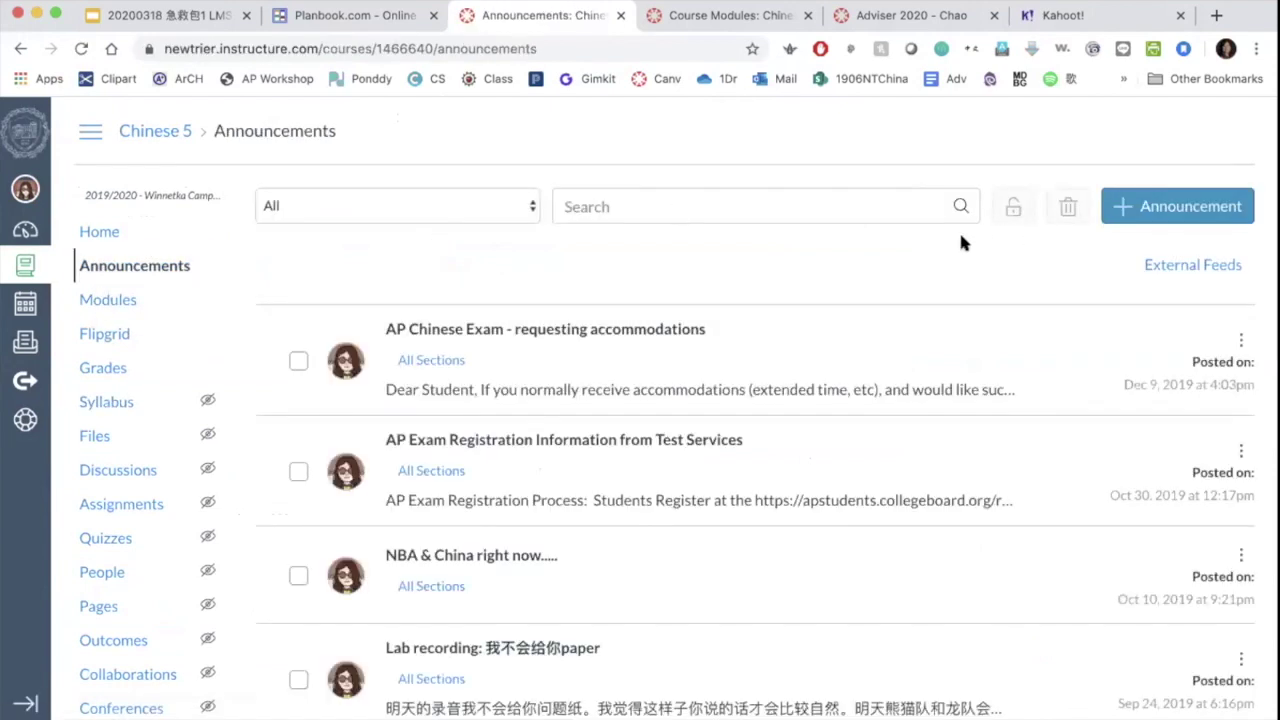
{"action": "left_click", "coordinate": [1121, 215]}
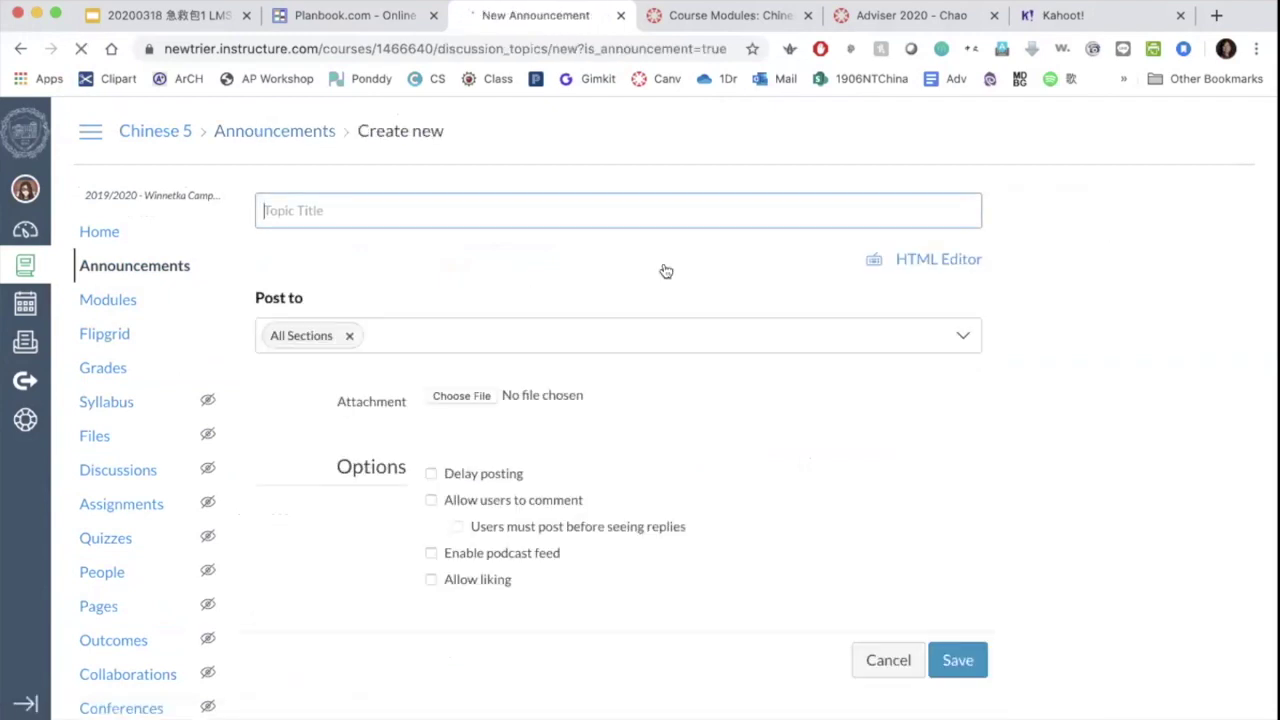
{"action": "type", "text": "Testing ---"}
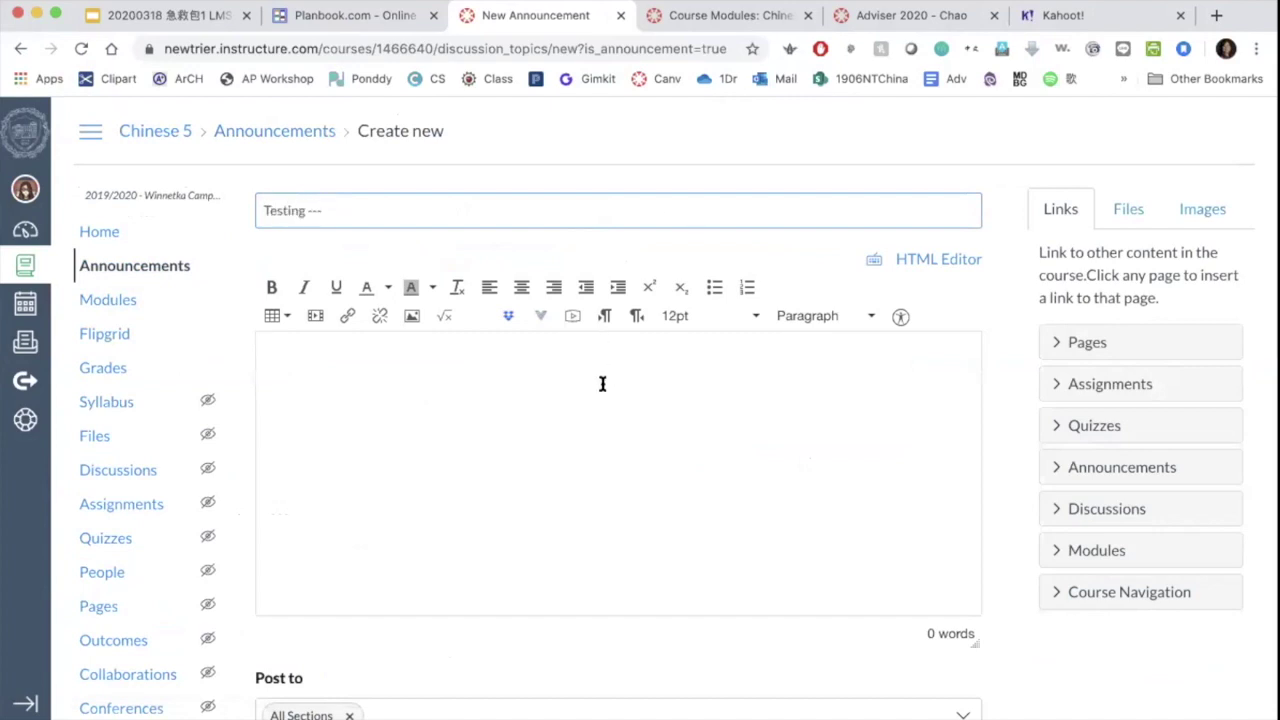
- Write "好久没上课了。" and, on a second line, "你们好吗?" as the announcement body, then post it to all sections
{"action": "left_click", "coordinate": [601, 380]}
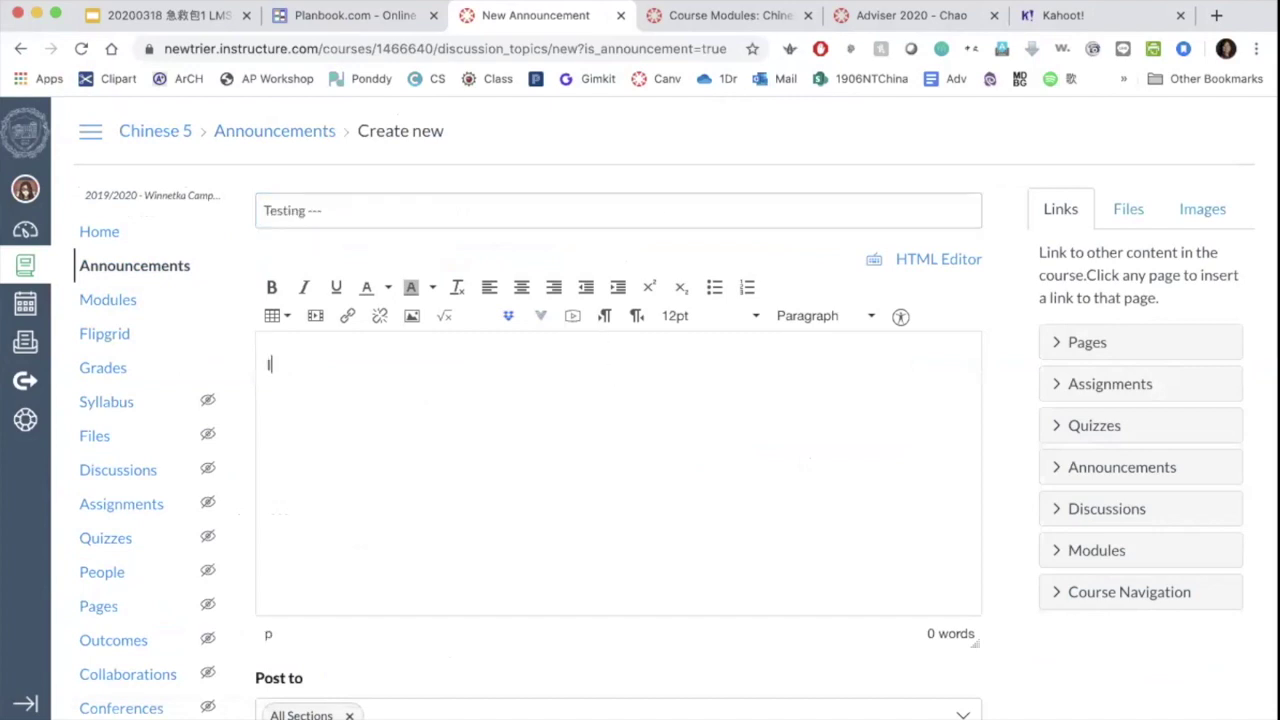
{"action": "type", "text": "haojiumeishangkel"}
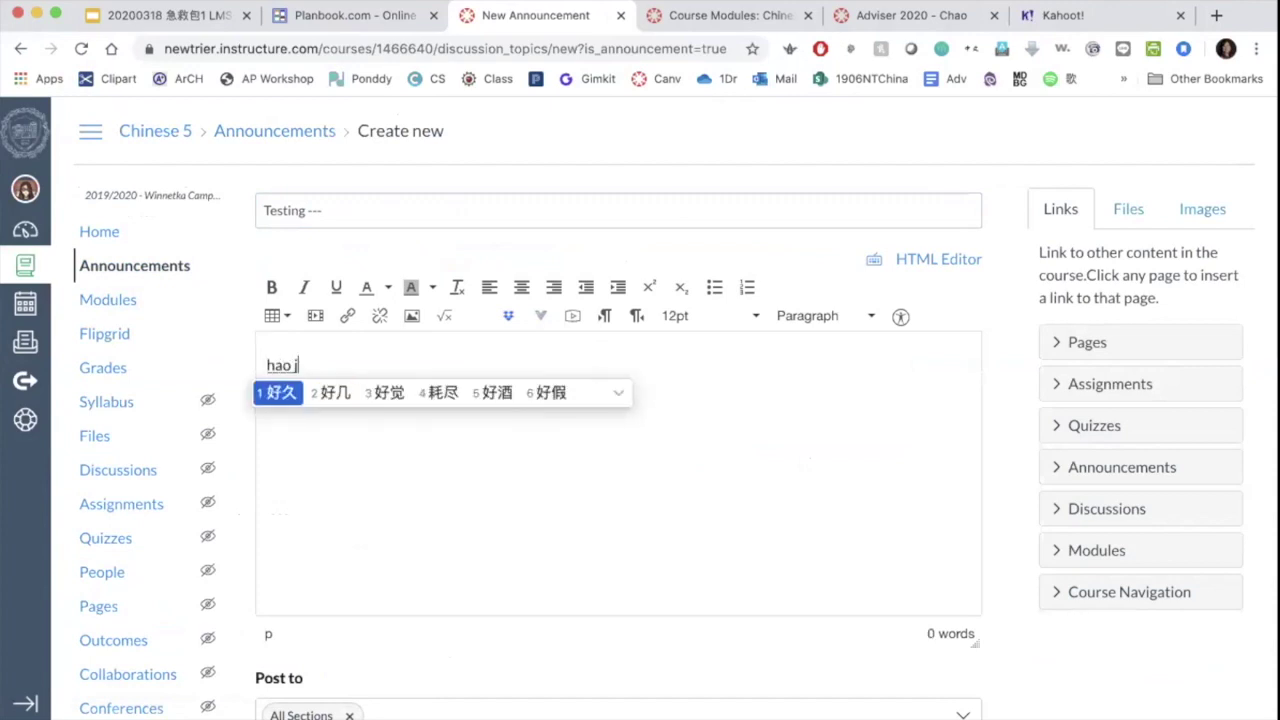
{"action": "key", "text": "space"}
{"action": "type", "text": "."}
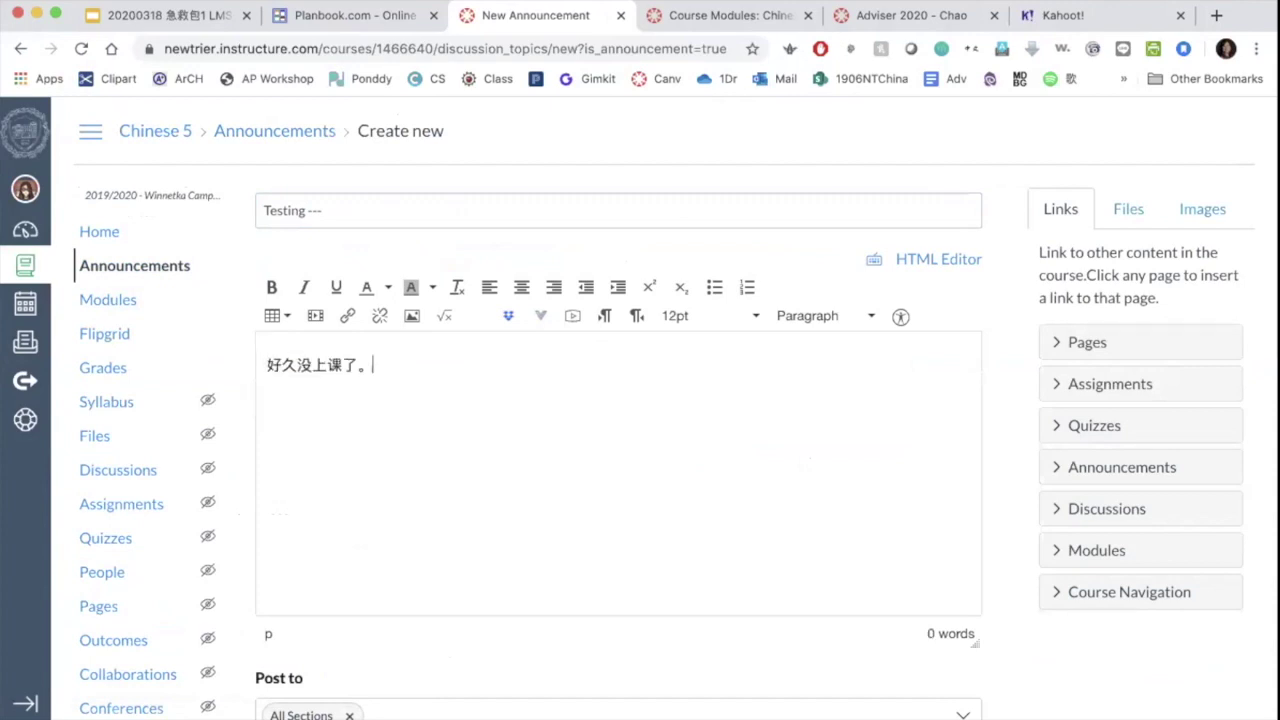
{"action": "type", "text": "nimenhaoma"}
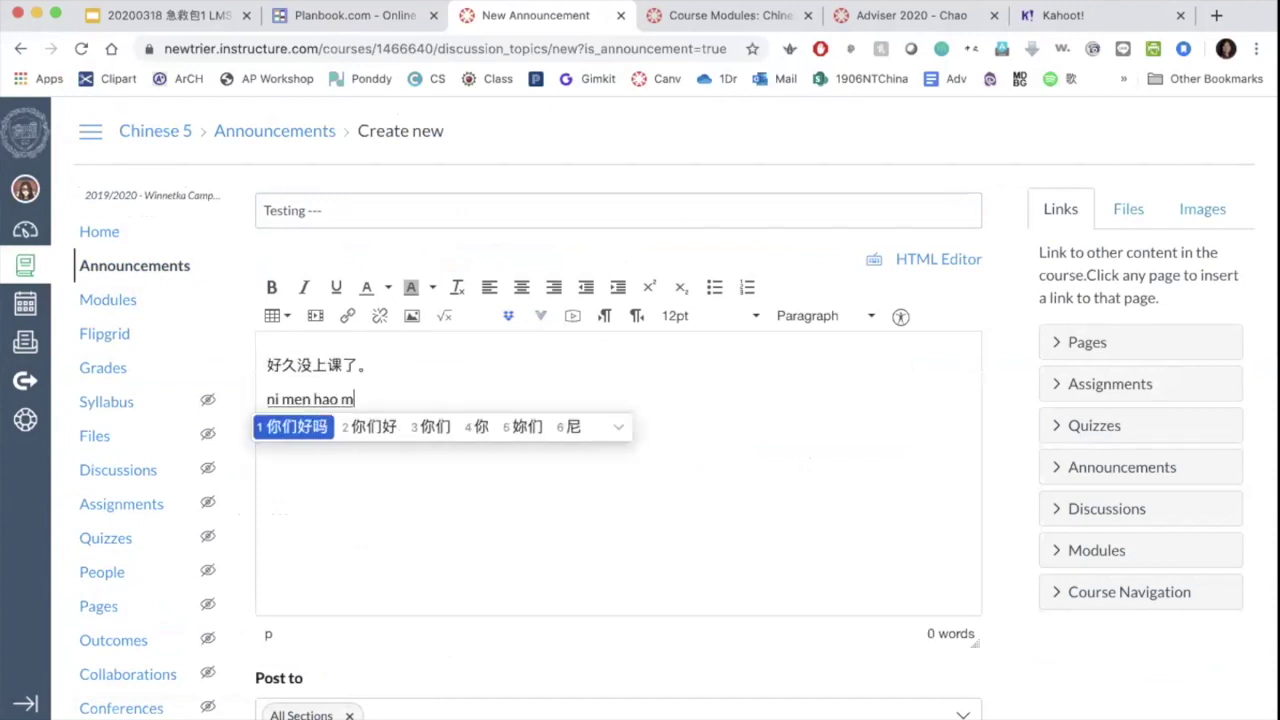
{"action": "key", "text": "space"}
{"action": "scroll", "coordinate": [656, 466], "scroll_direction": "down", "scroll_amount": 5}
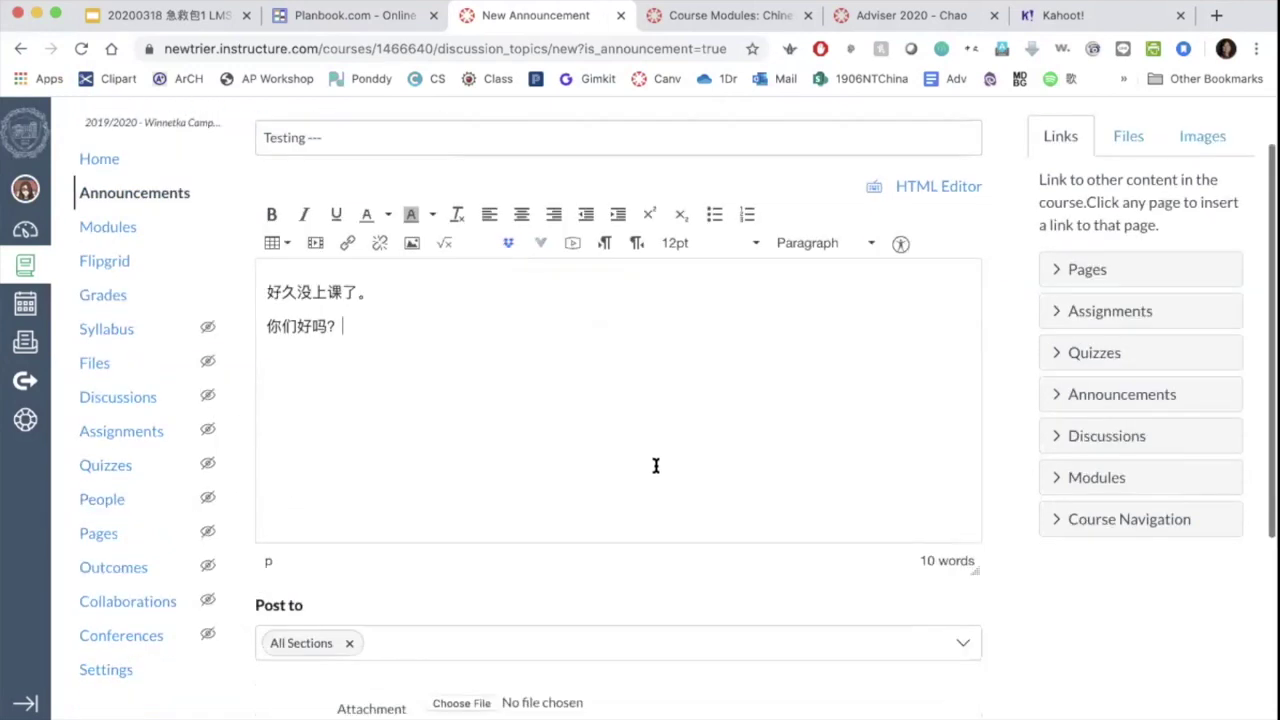
{"action": "scroll", "coordinate": [540, 495], "scroll_direction": "down", "scroll_amount": 3}
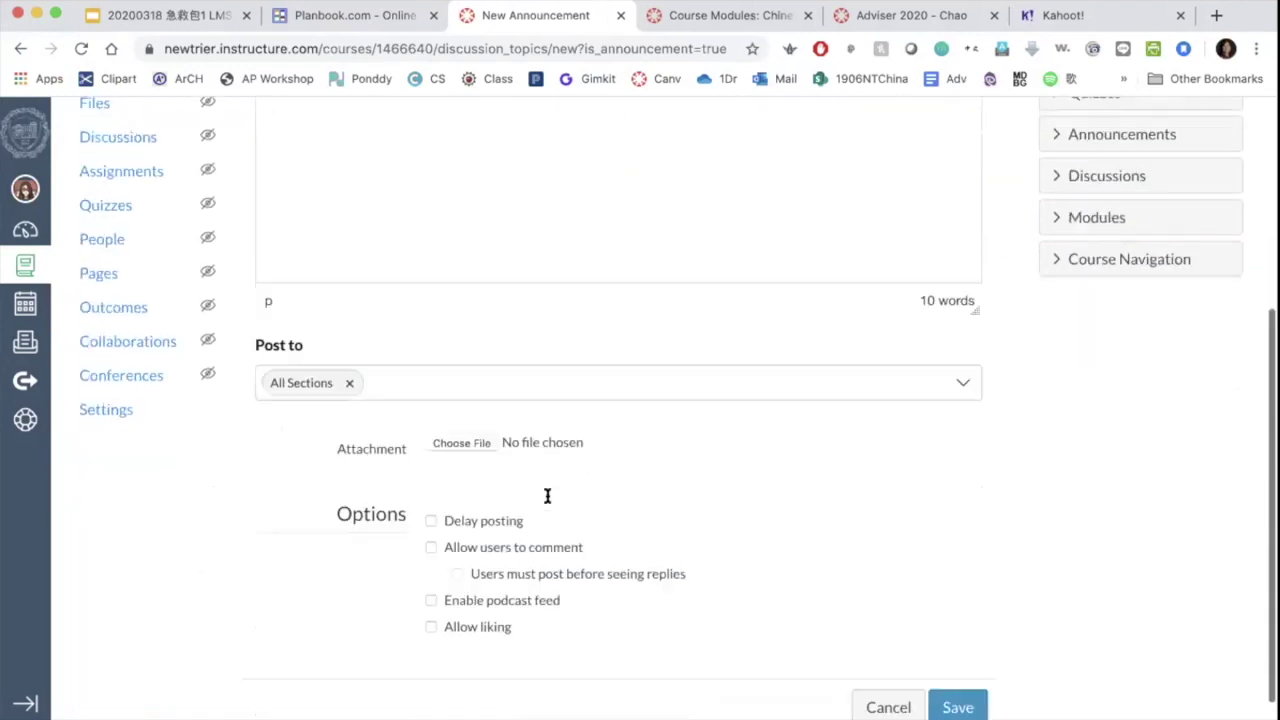
{"action": "left_click", "coordinate": [955, 673]}
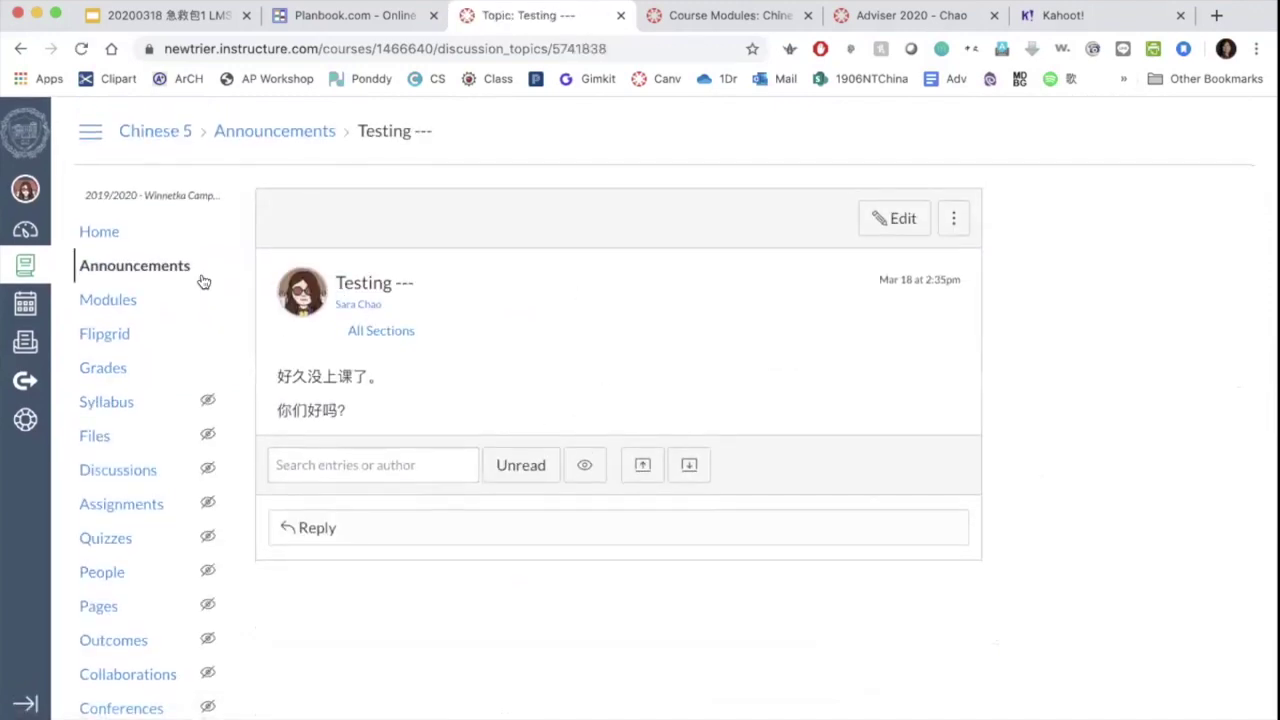
- Review the Chinese 5 home page and the items of the L05 Art Appreciation module on the Modules page
{"action": "left_click", "coordinate": [87, 236]}
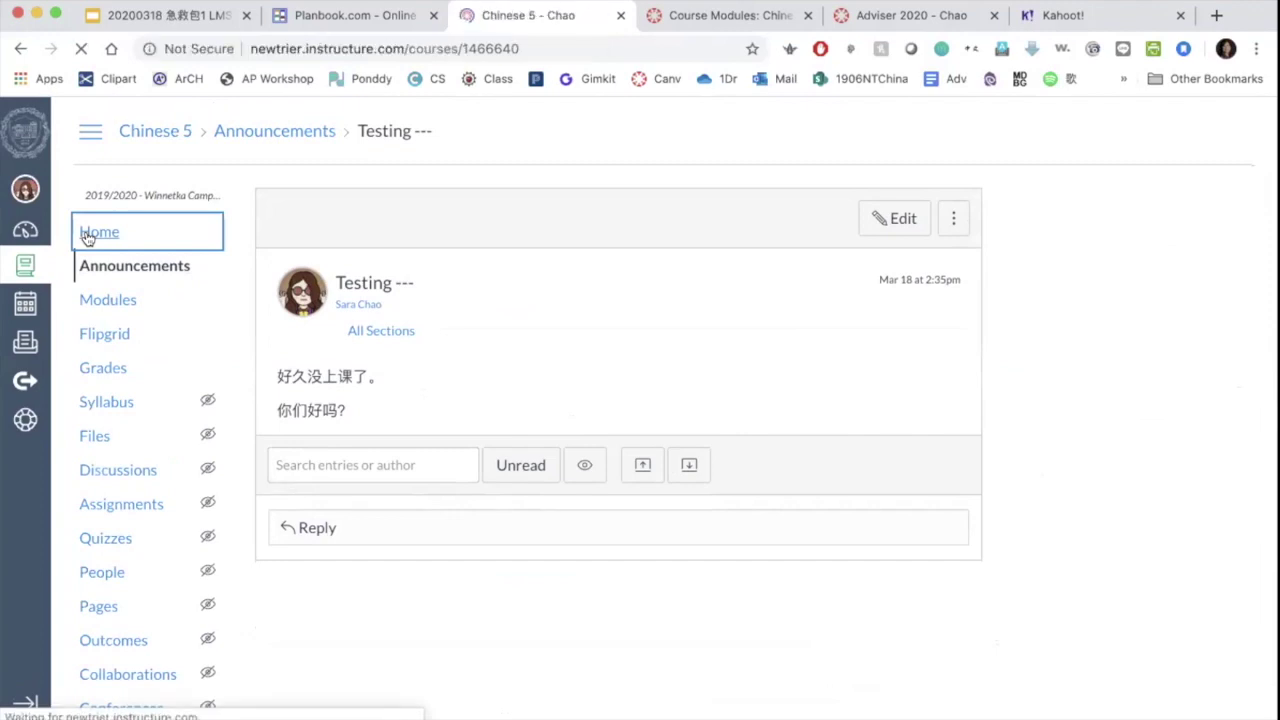
{"action": "scroll", "coordinate": [379, 387], "scroll_direction": "down", "scroll_amount": 1}
{"action": "scroll", "coordinate": [379, 387], "scroll_direction": "down", "scroll_amount": 3}
{"action": "scroll", "coordinate": [379, 387], "scroll_direction": "up", "scroll_amount": 4}
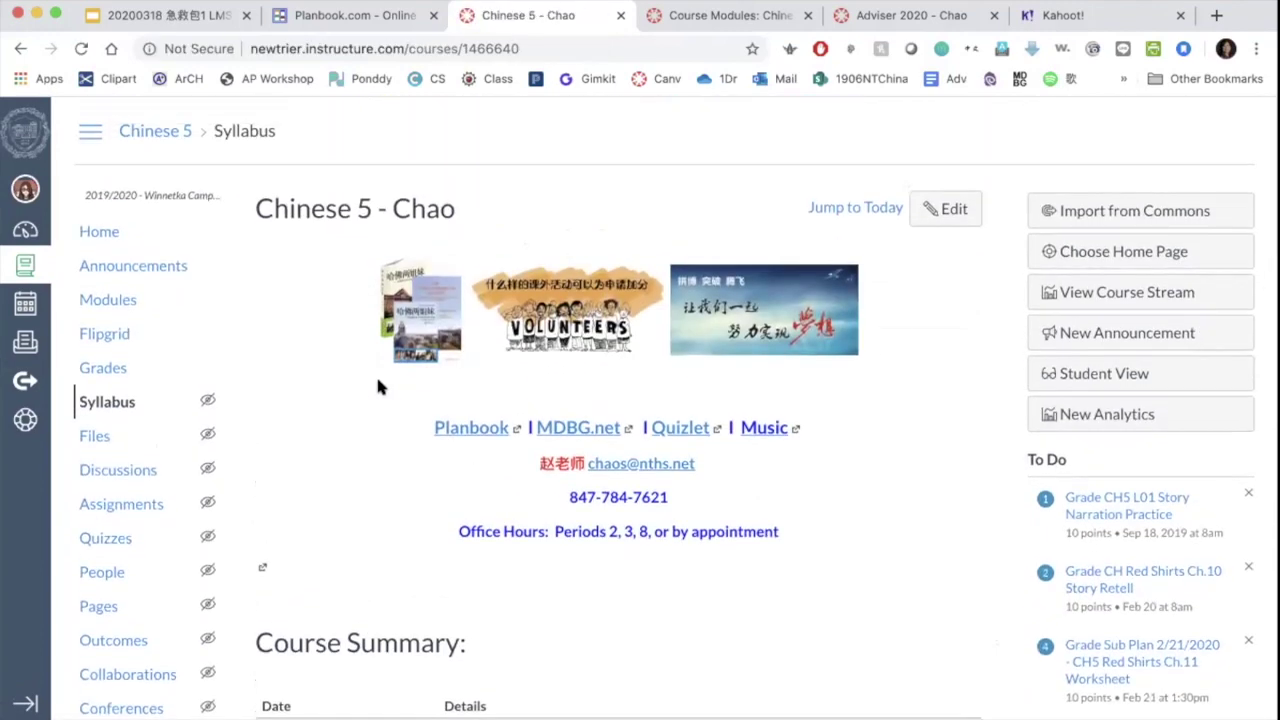
{"action": "left_click", "coordinate": [109, 300]}
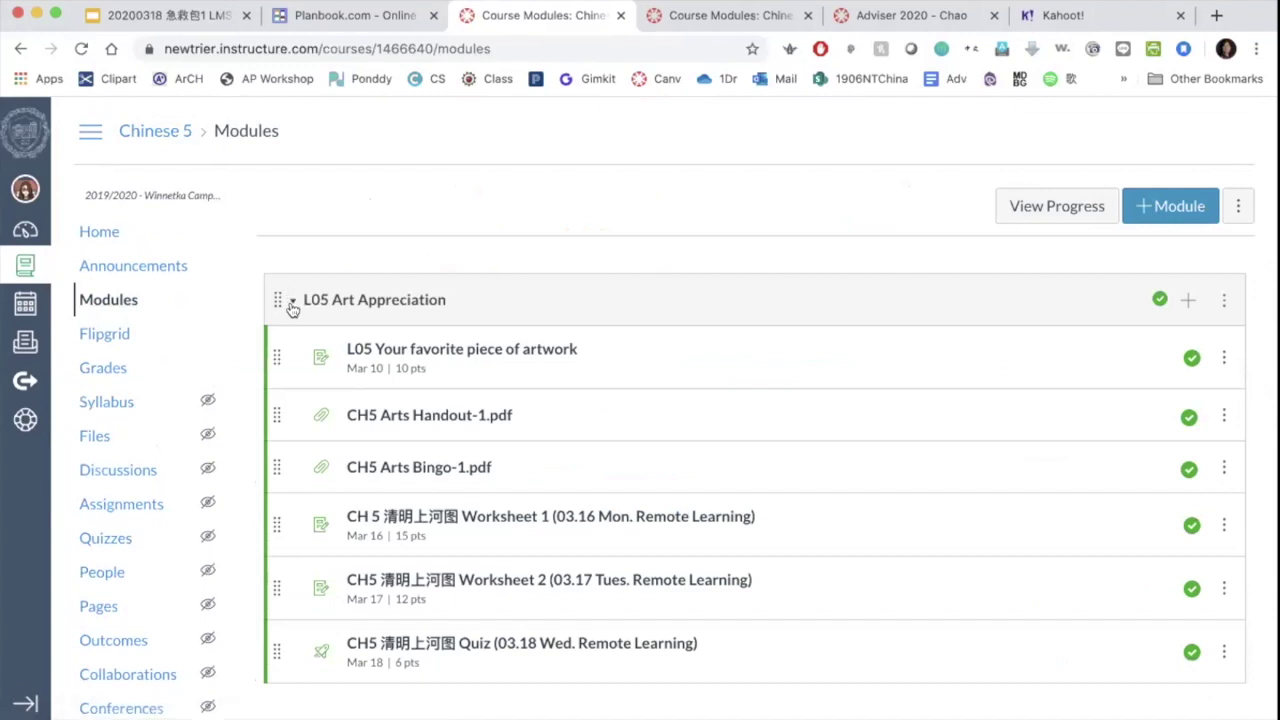
{"action": "scroll", "coordinate": [291, 307], "scroll_direction": "down", "scroll_amount": 1}
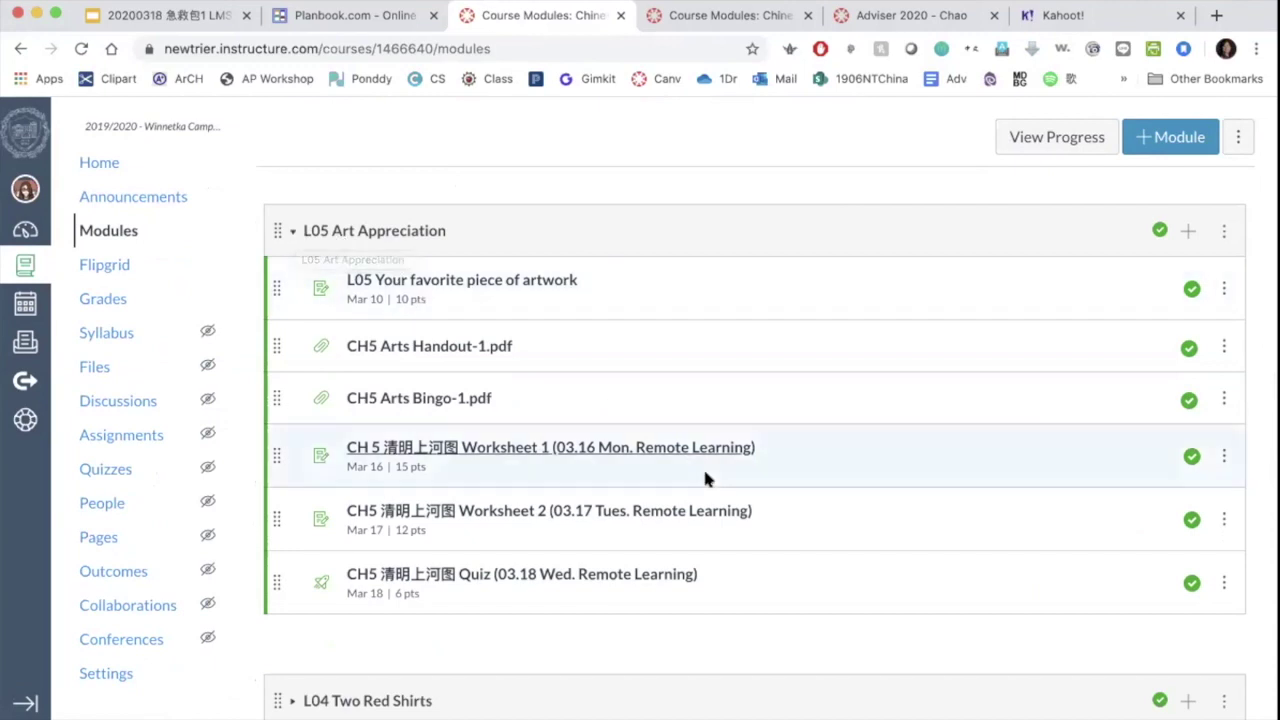
{"action": "scroll", "coordinate": [706, 475], "scroll_direction": "down", "scroll_amount": 2}
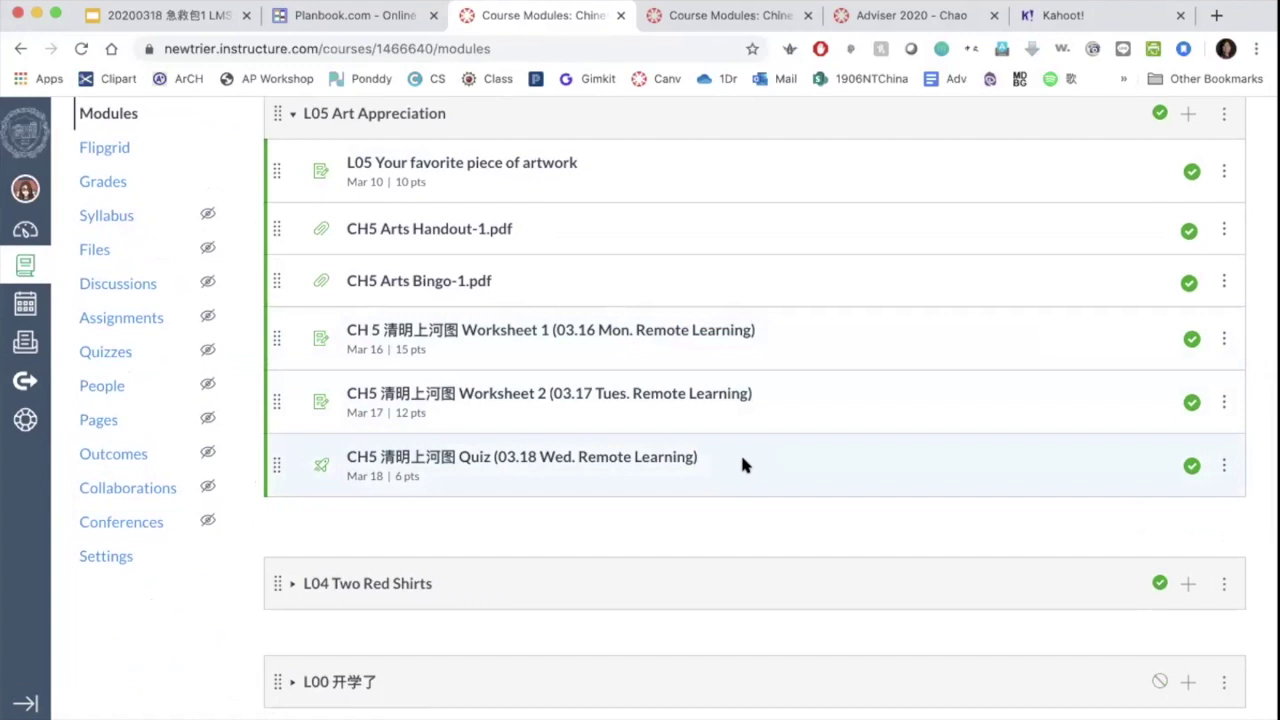
{"action": "scroll", "coordinate": [740, 463], "scroll_direction": "up", "scroll_amount": 1}
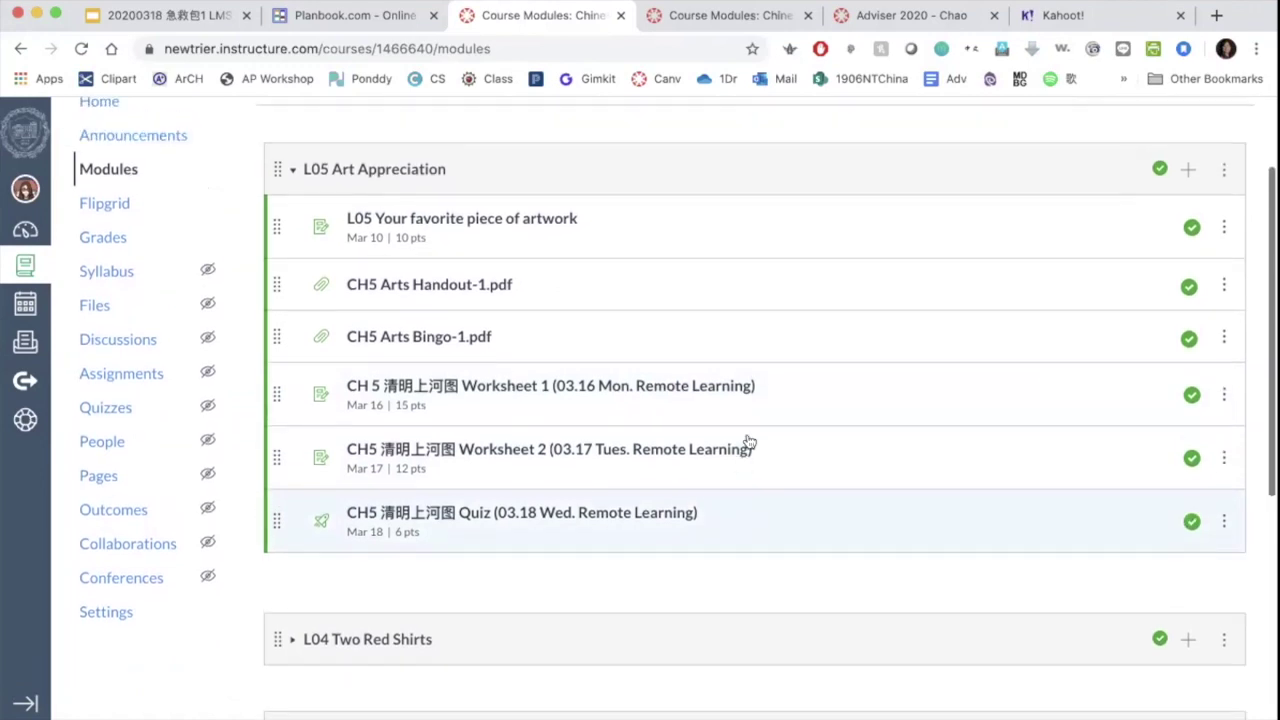
- Add a new assignment named "CH5 Testing (Remote Learning...)" to the L05 Art Appreciation module without indentation
{"action": "left_click", "coordinate": [1188, 172]}
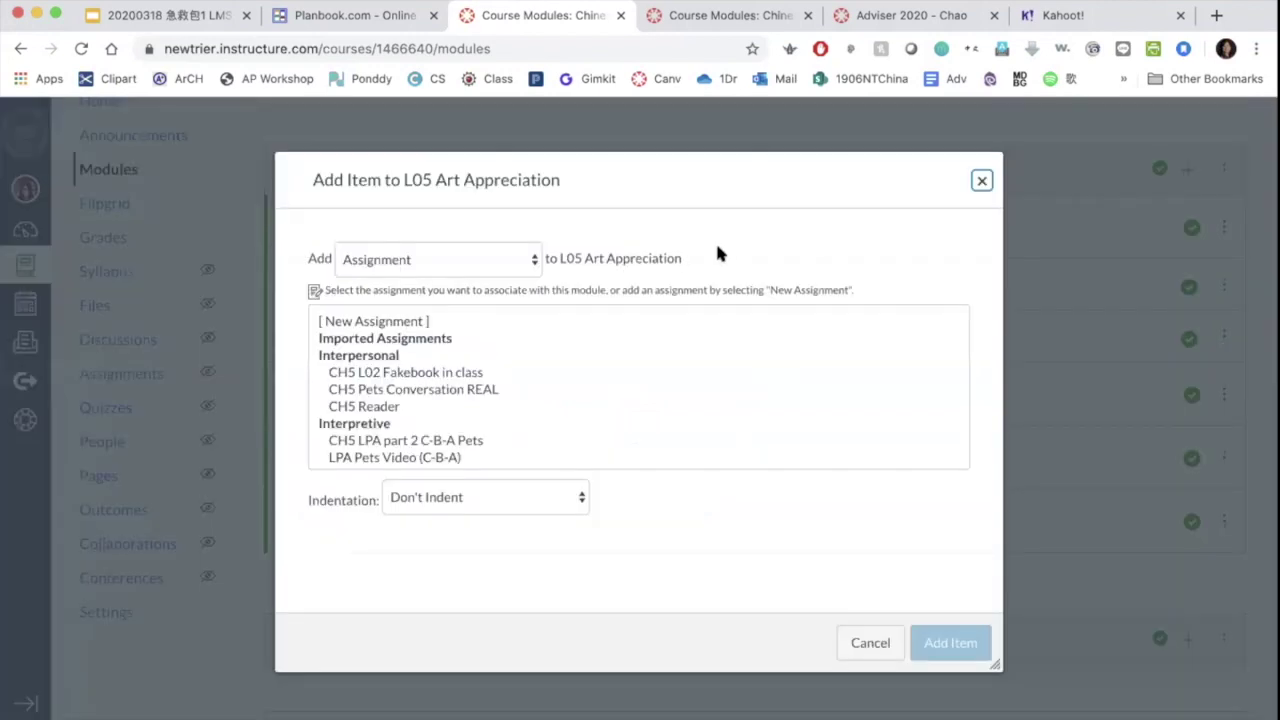
{"action": "left_click", "coordinate": [412, 320]}
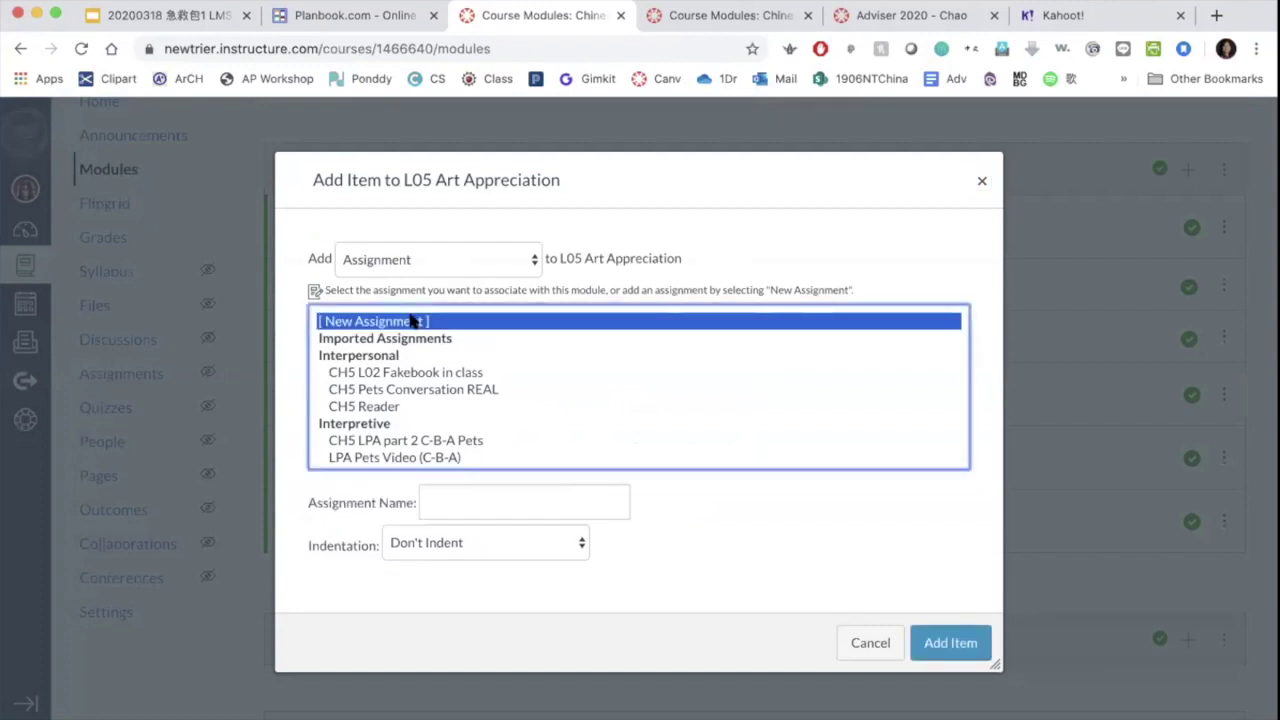
{"action": "left_click", "coordinate": [474, 490]}
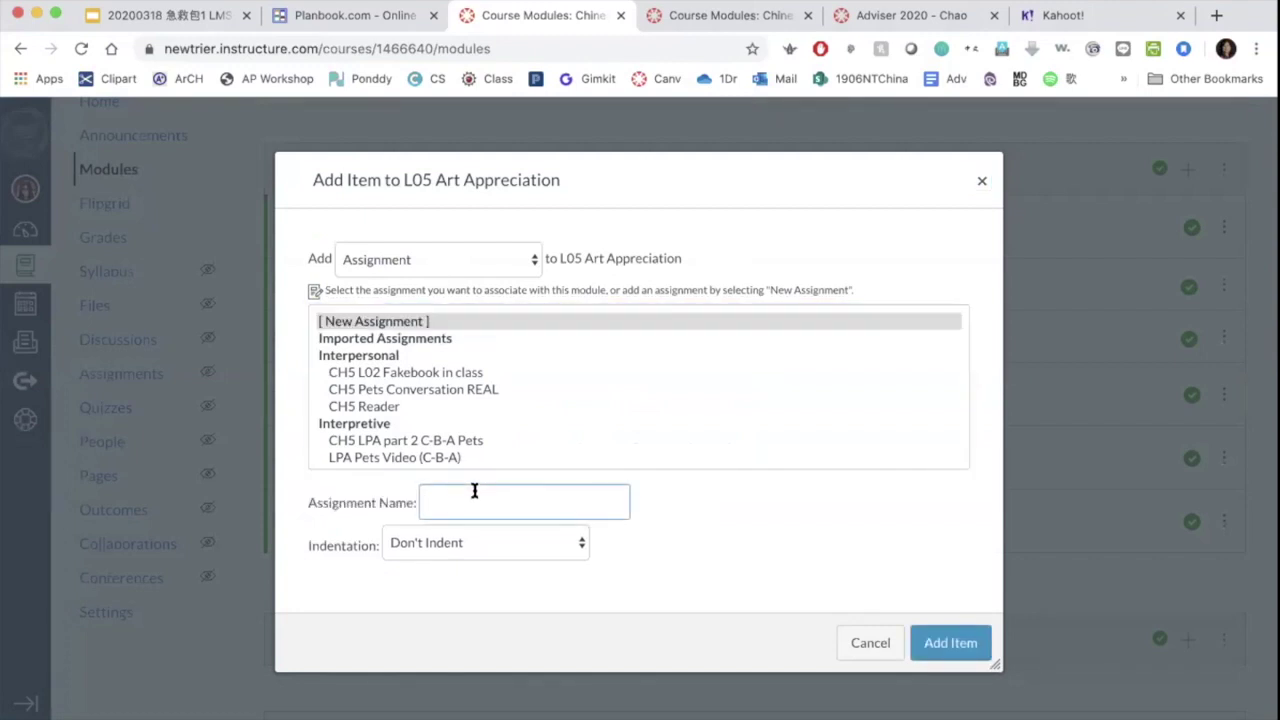
{"action": "type", "text": "CH5 Testing (Remote Learning..."}
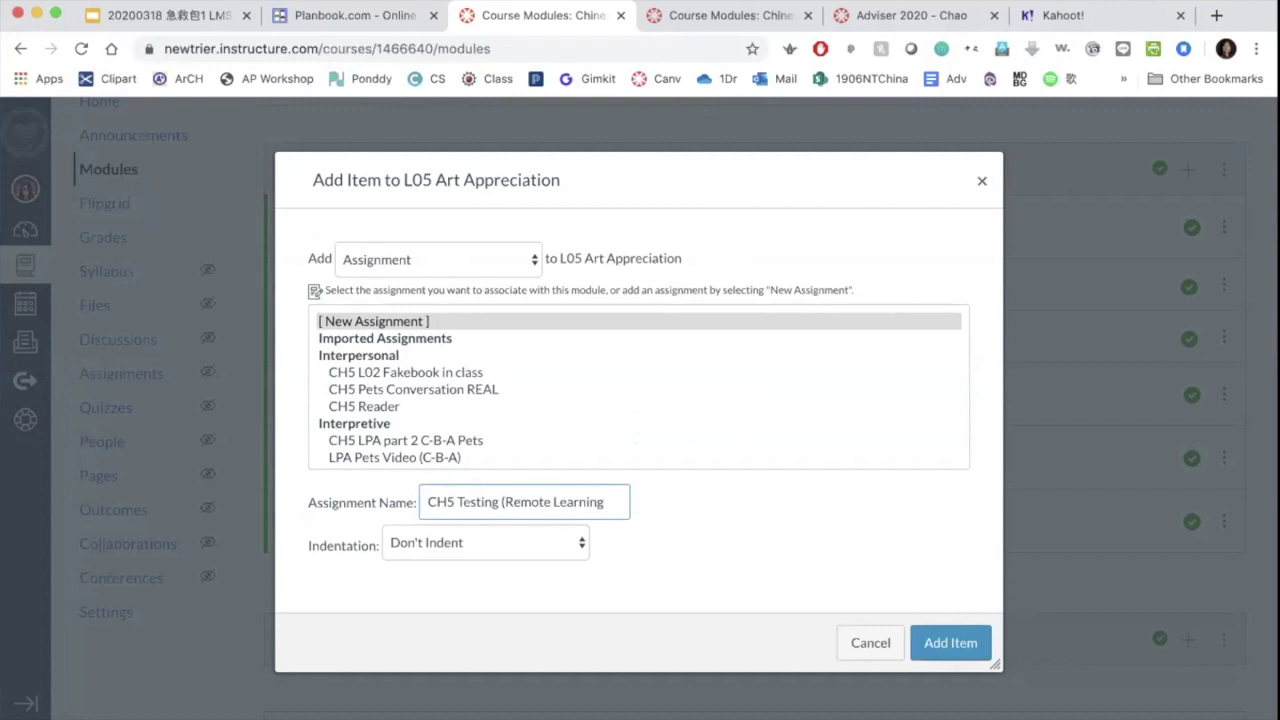
{"action": "left_click", "coordinate": [458, 545]}
{"action": "left_click", "coordinate": [445, 560]}
{"action": "left_click", "coordinate": [930, 640]}
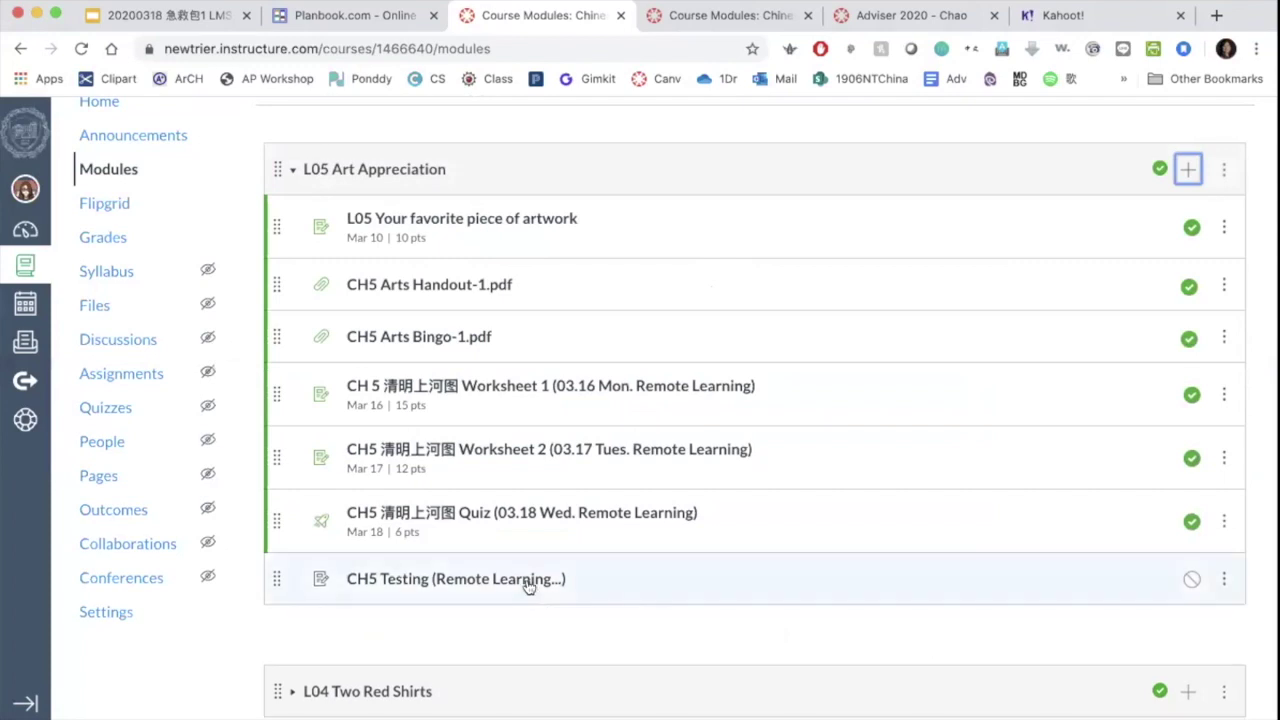
- Open the "CH5 Testing (Remote Learning...)" assignment for editing
{"action": "left_click", "coordinate": [527, 582]}
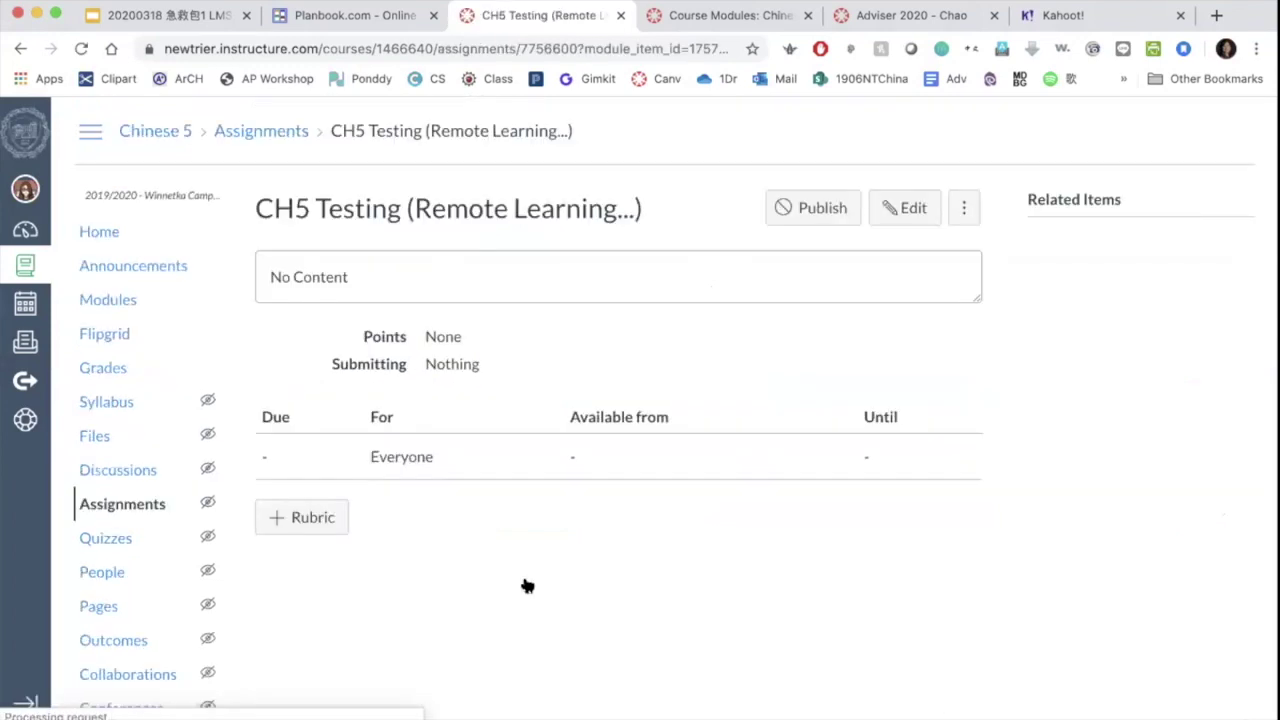
{"action": "left_click", "coordinate": [902, 216]}
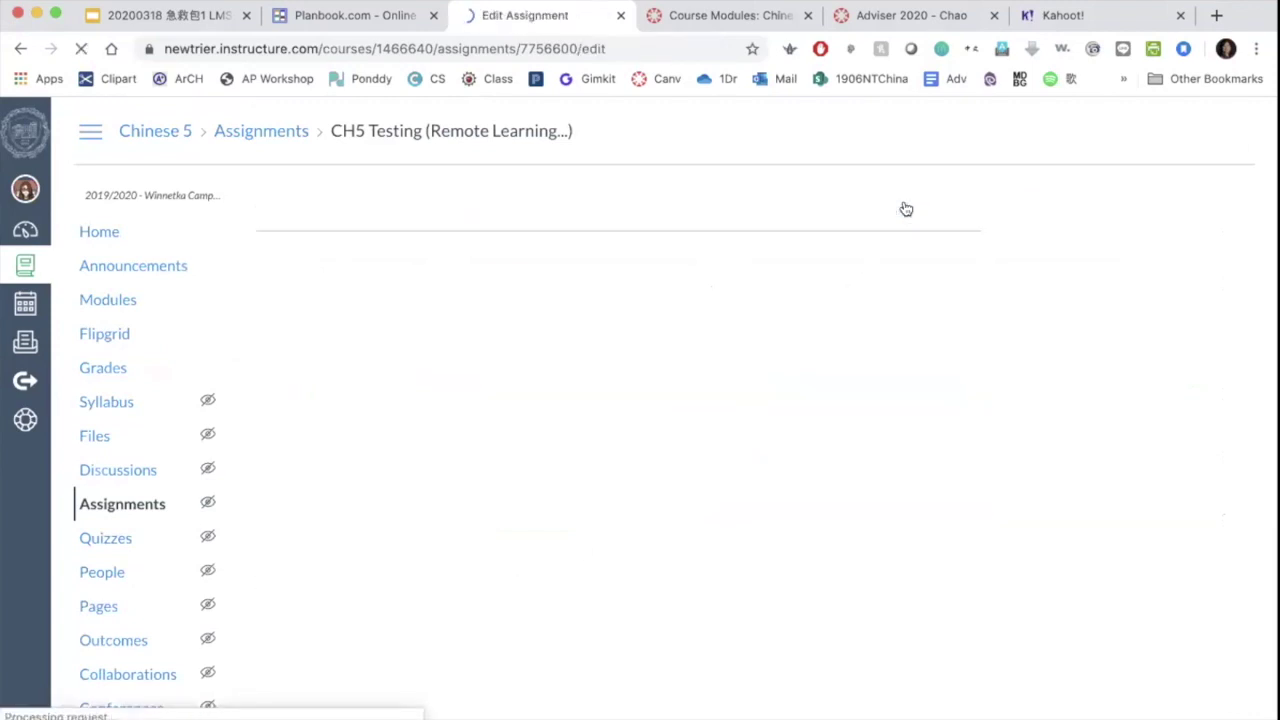
{"action": "scroll", "coordinate": [852, 372], "scroll_direction": "down", "scroll_amount": 2}
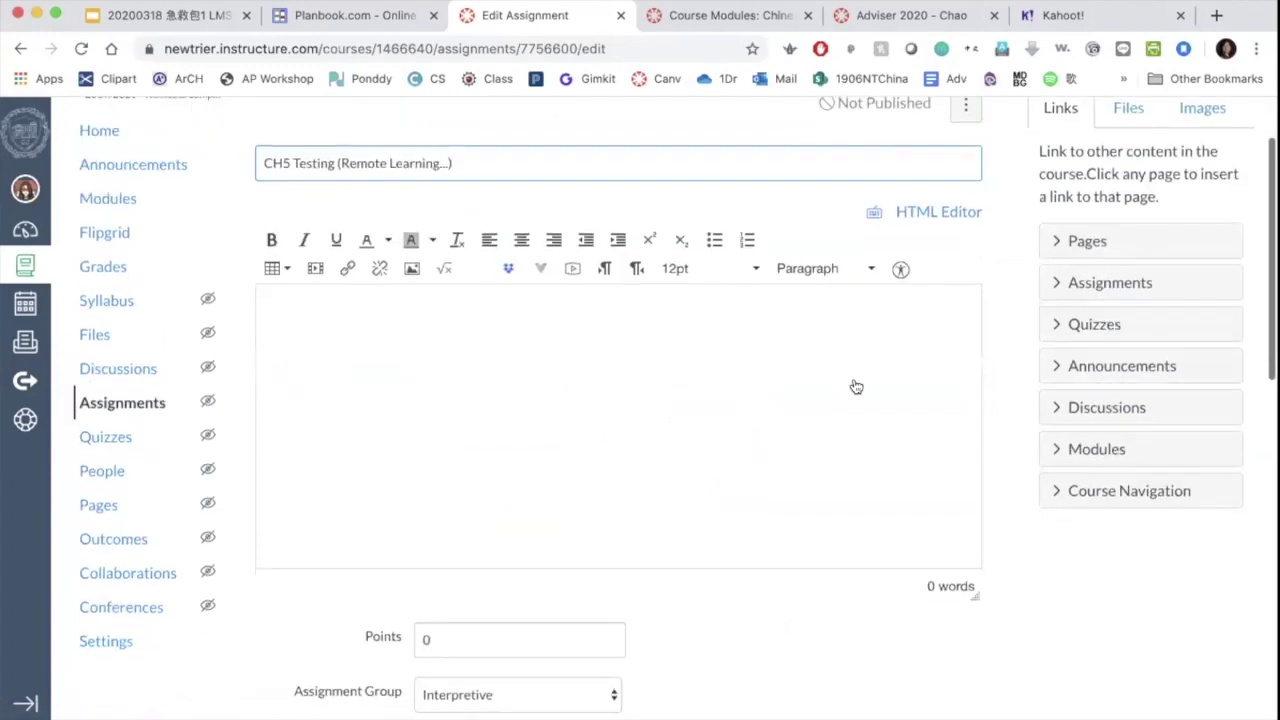
{"action": "scroll", "coordinate": [852, 378], "scroll_direction": "up", "scroll_amount": 1}
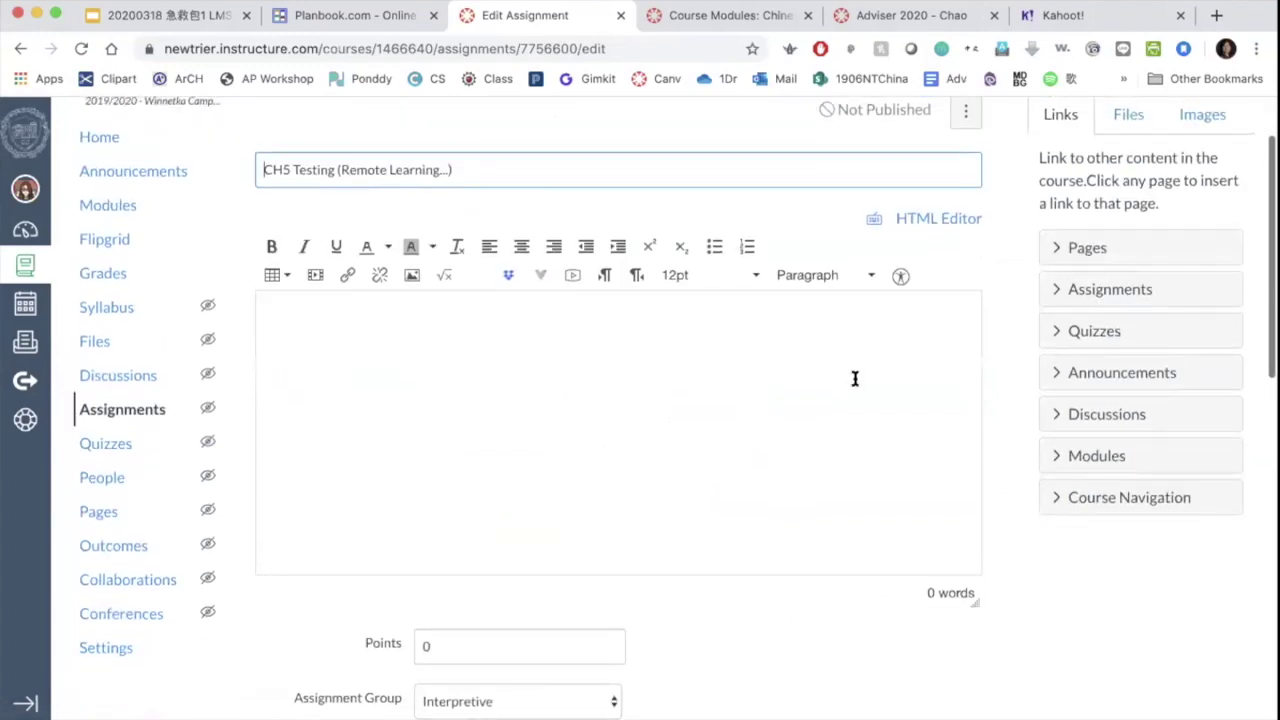
- Copy Thursday 03/19/2020's Worksheet 3 instructions from Planbook into the Canvas assignment description and place the cursor on the line below
{"action": "left_click", "coordinate": [300, 20]}
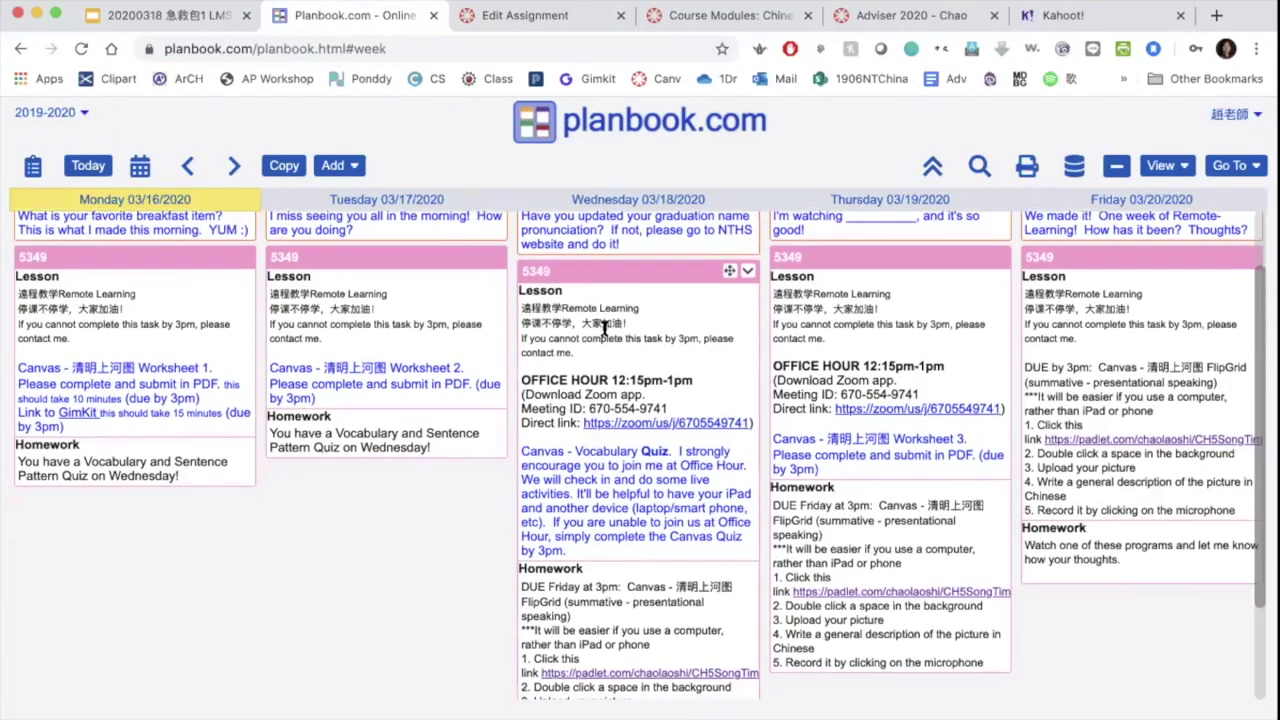
{"action": "left_click_drag", "start_coordinate": [829, 478], "coordinate": [760, 433]}
{"action": "key", "text": "ctrl+c"}
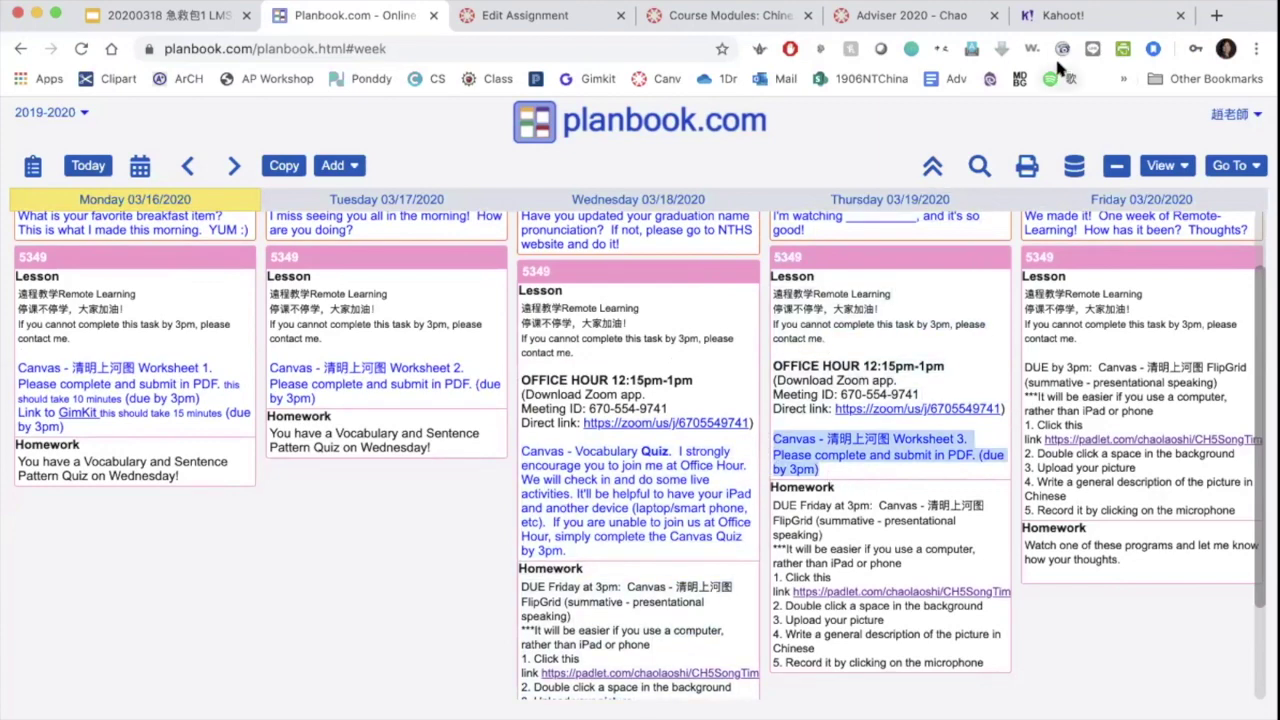
{"action": "left_click", "coordinate": [478, 16]}
{"action": "left_click", "coordinate": [433, 345]}
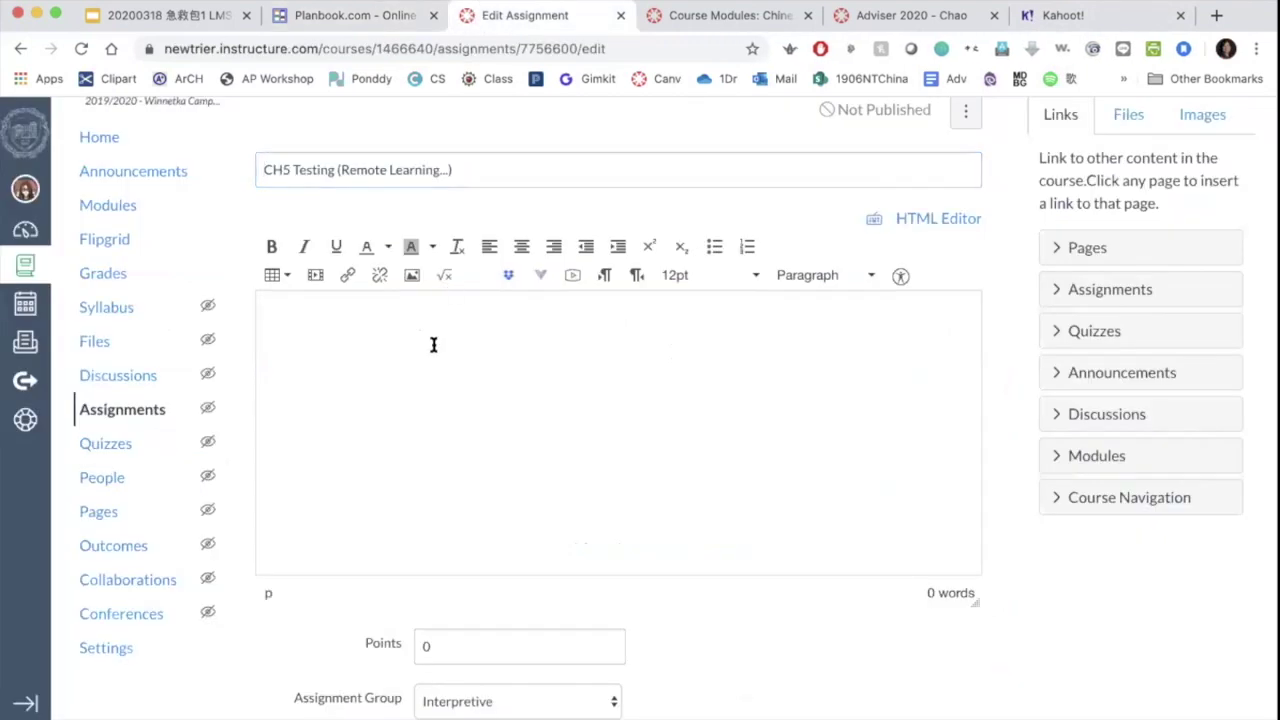
{"action": "key", "text": "ctrl+v"}
{"action": "left_click", "coordinate": [262, 324]}
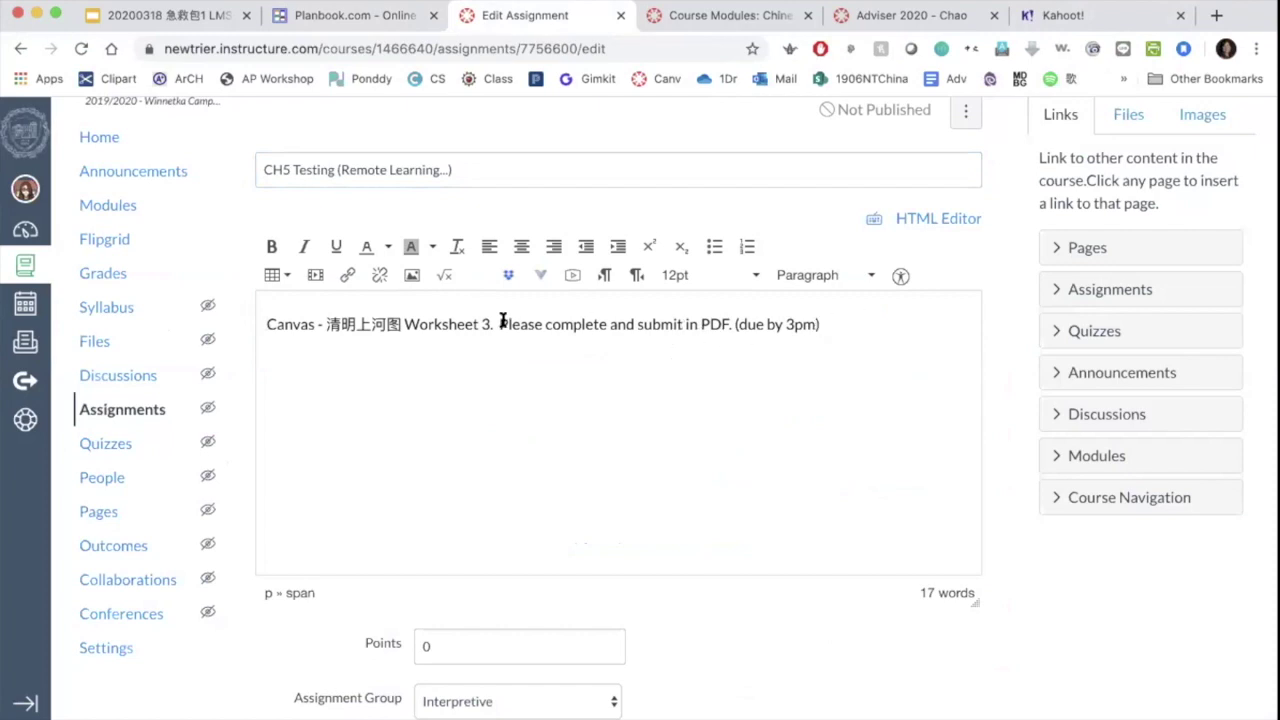
{"action": "left_click_drag", "start_coordinate": [494, 324], "coordinate": [403, 323]}
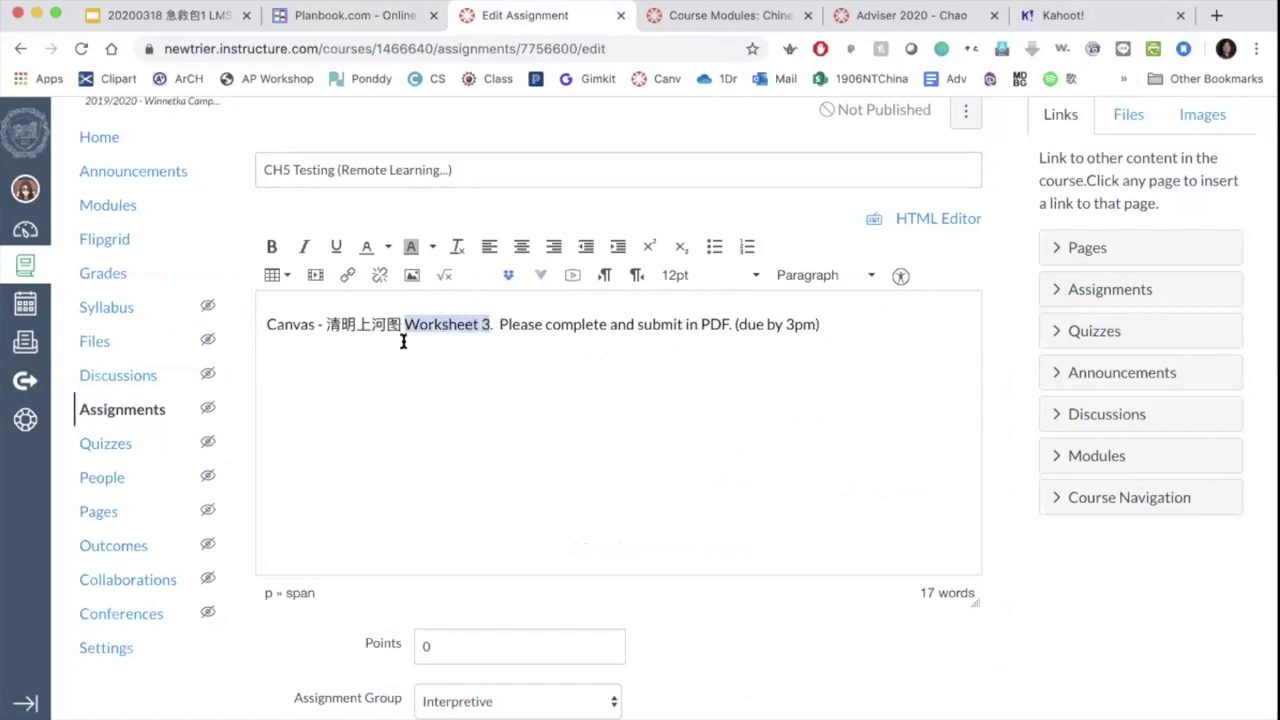
{"action": "left_click", "coordinate": [403, 350]}
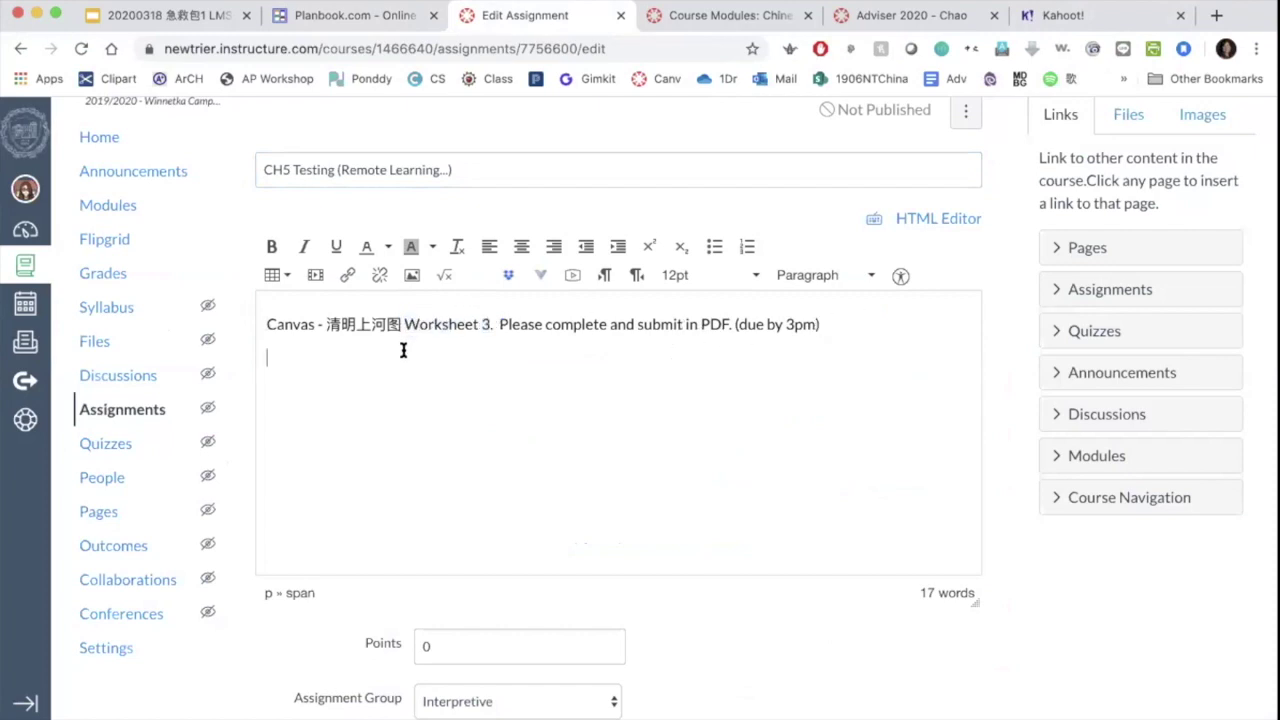
- Choose 《我一定要找到她》第四章.pdf from the Downloads folder as a new course file to upload
{"action": "left_click", "coordinate": [1128, 117]}
{"action": "scroll", "coordinate": [1138, 344], "scroll_direction": "down", "scroll_amount": 5}
{"action": "left_click", "coordinate": [1128, 322]}
{"action": "left_click", "coordinate": [1090, 373]}
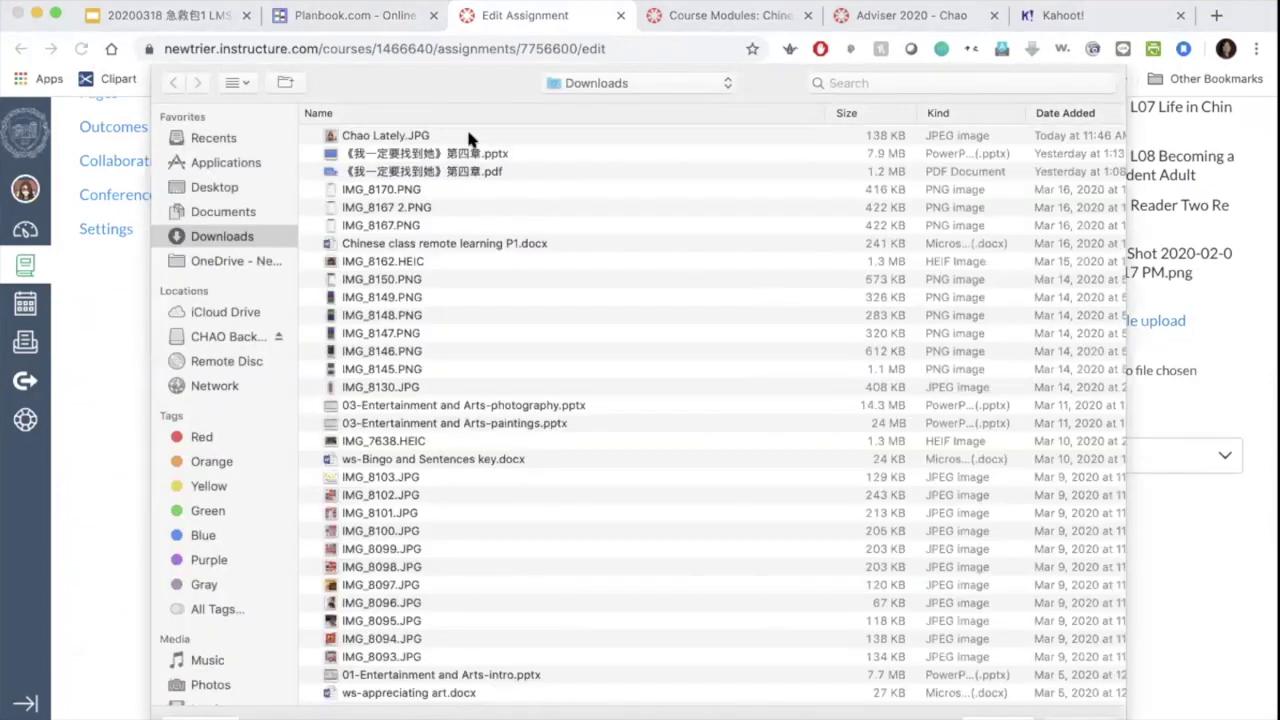
{"action": "scroll", "coordinate": [418, 308], "scroll_direction": "down", "scroll_amount": 7}
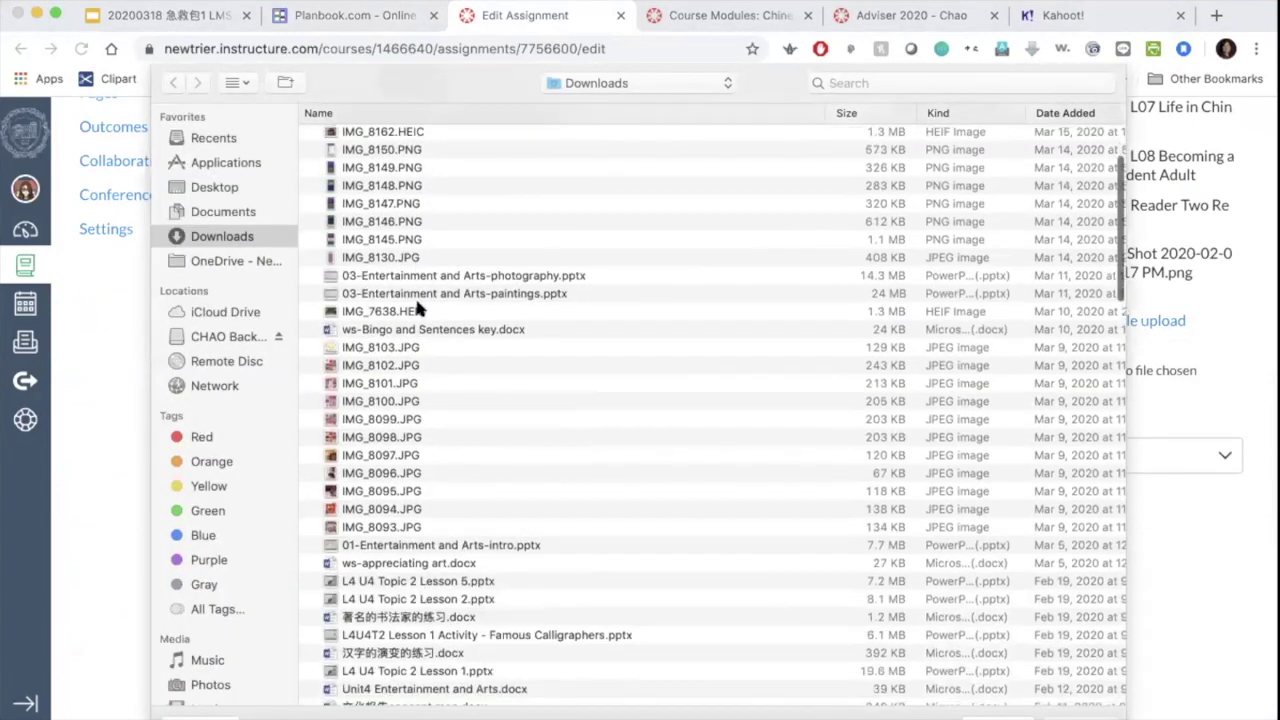
{"action": "scroll", "coordinate": [418, 308], "scroll_direction": "down", "scroll_amount": 3}
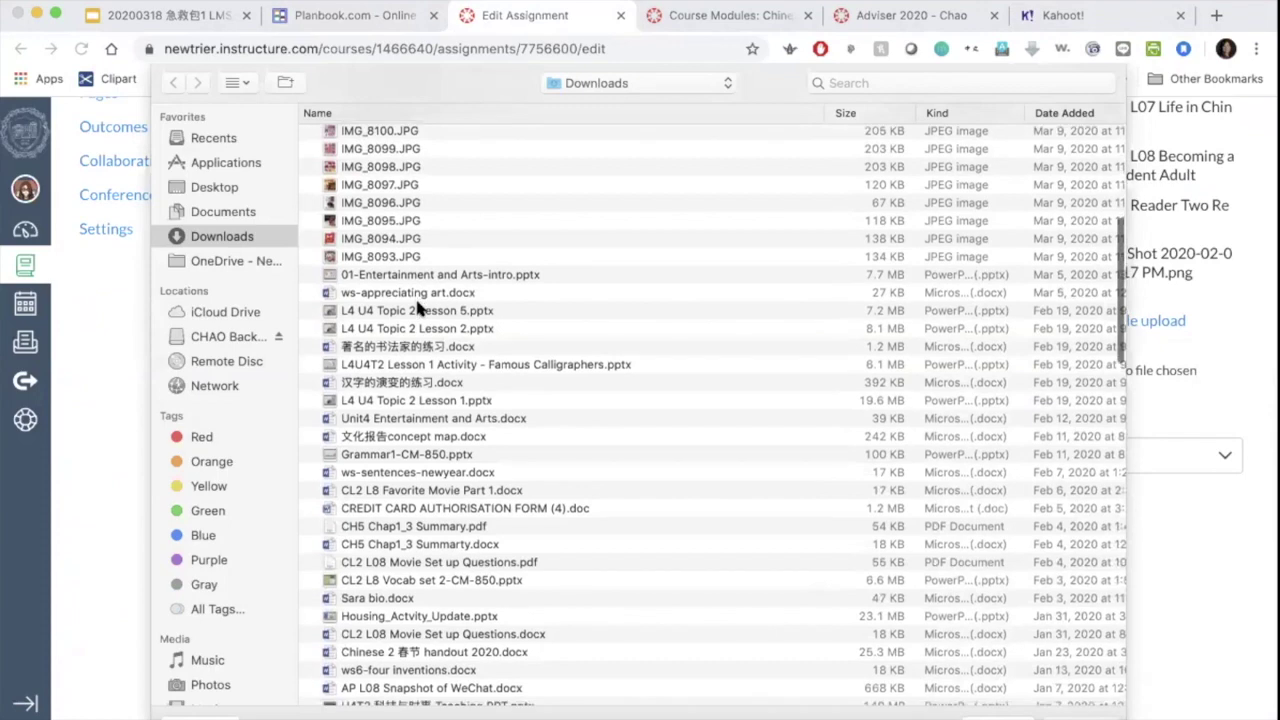
{"action": "scroll", "coordinate": [418, 308], "scroll_direction": "up", "scroll_amount": 9}
{"action": "scroll", "coordinate": [418, 308], "scroll_direction": "up", "scroll_amount": 2}
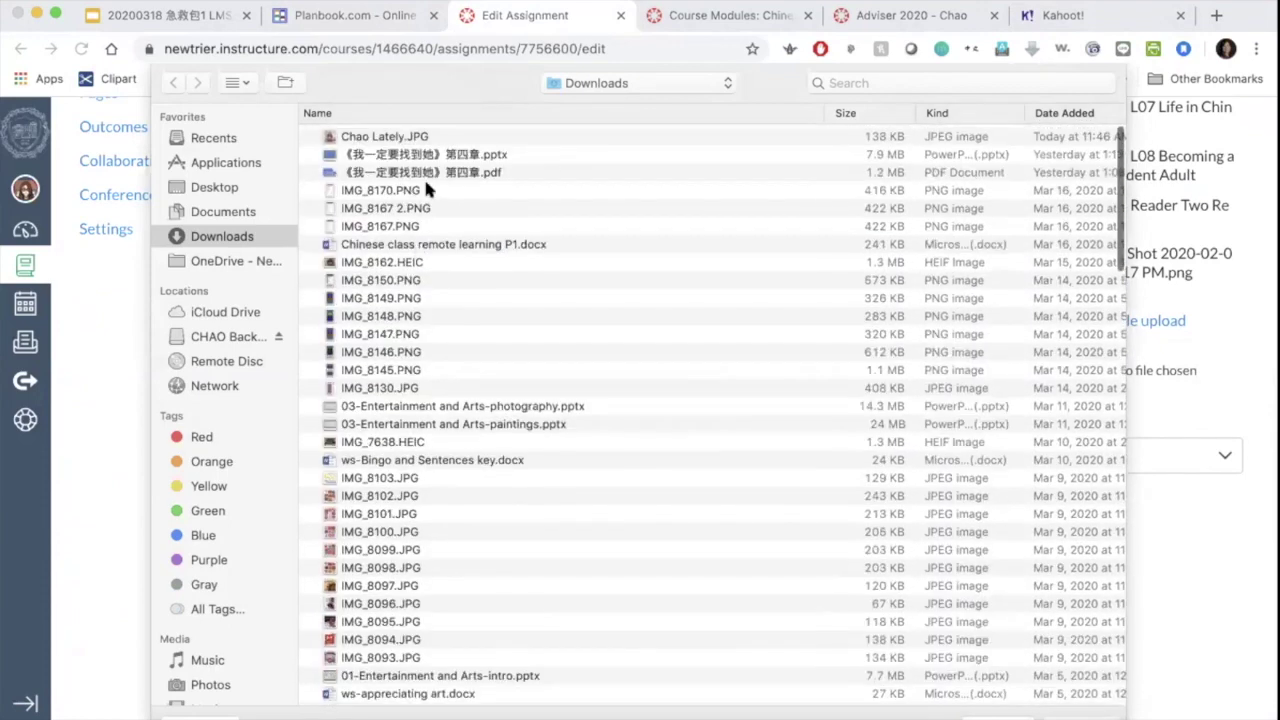
{"action": "left_click", "coordinate": [422, 172]}
{"action": "double_click", "coordinate": [421, 172]}
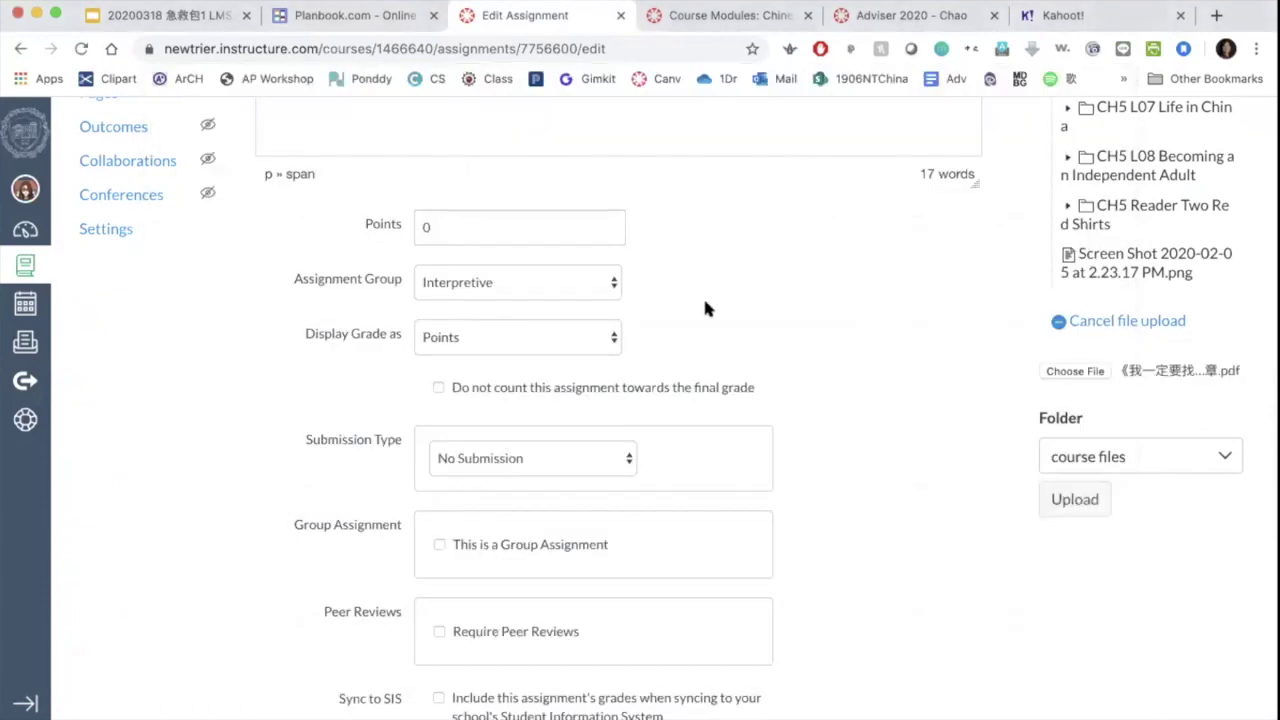
- Upload the chosen PDF to the course files folder so its link is inserted in the assignment description
{"action": "left_click", "coordinate": [1113, 456]}
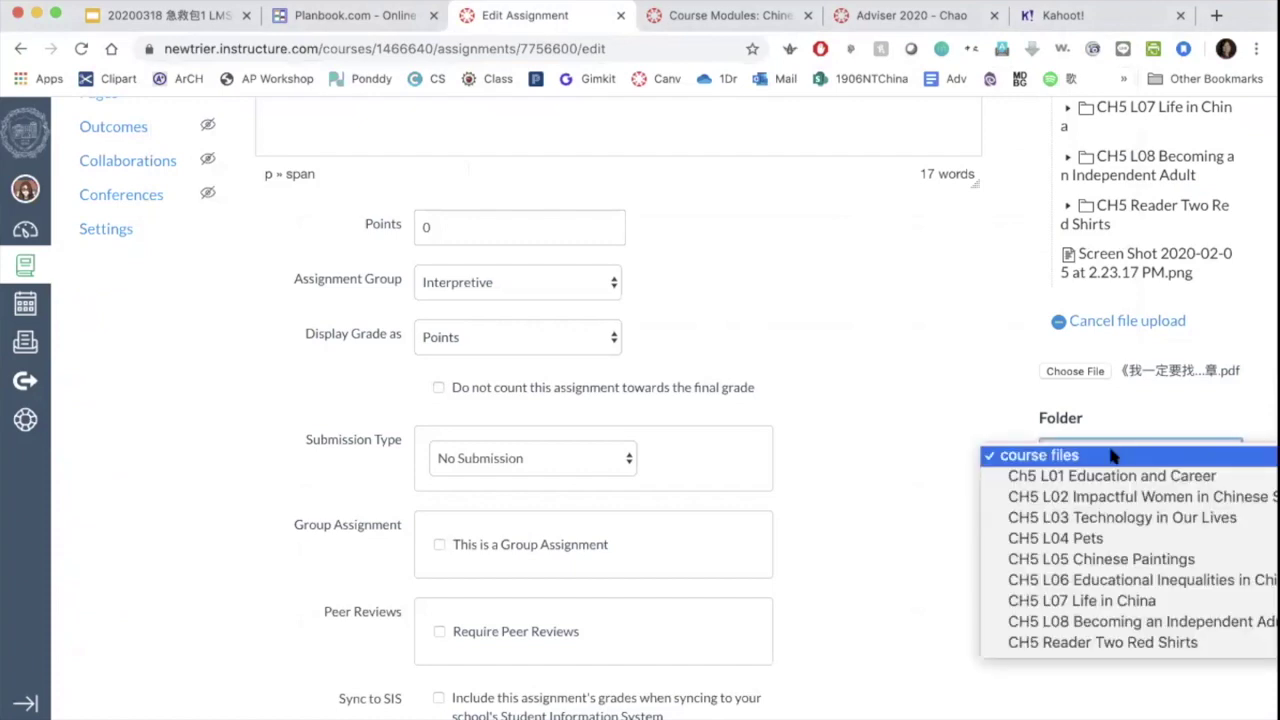
{"action": "left_click", "coordinate": [1100, 455]}
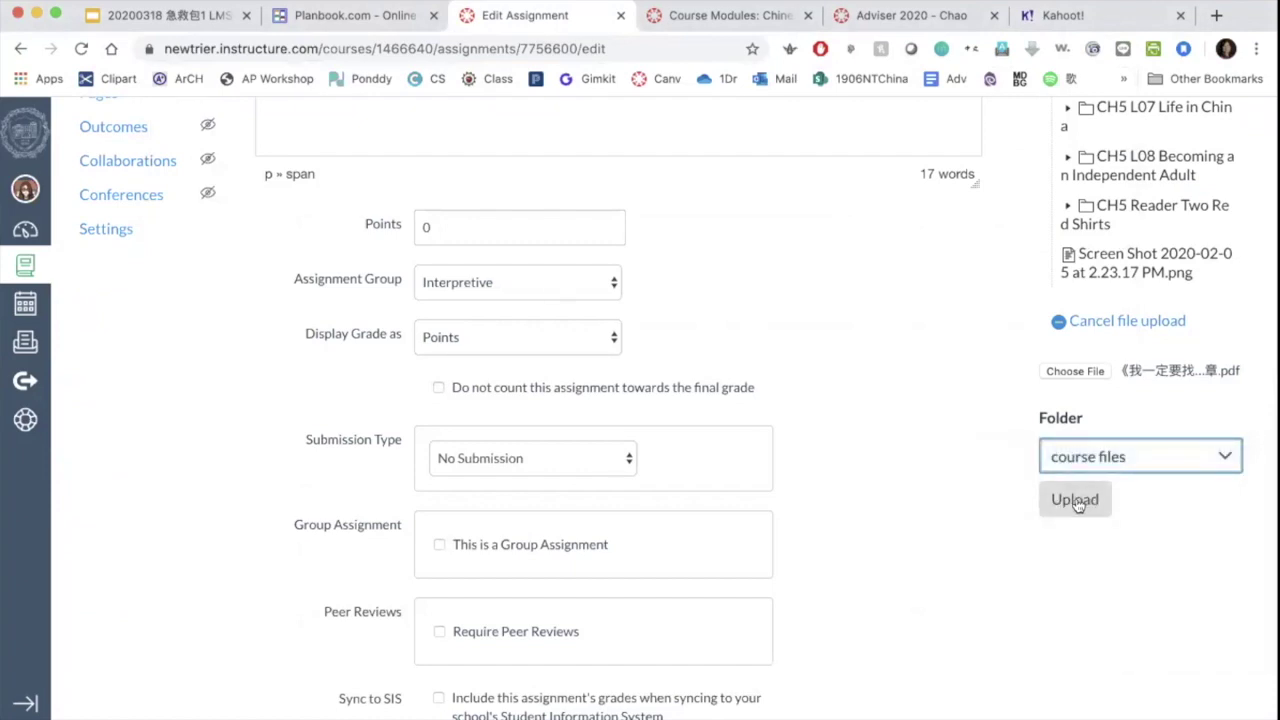
{"action": "left_click", "coordinate": [1075, 500]}
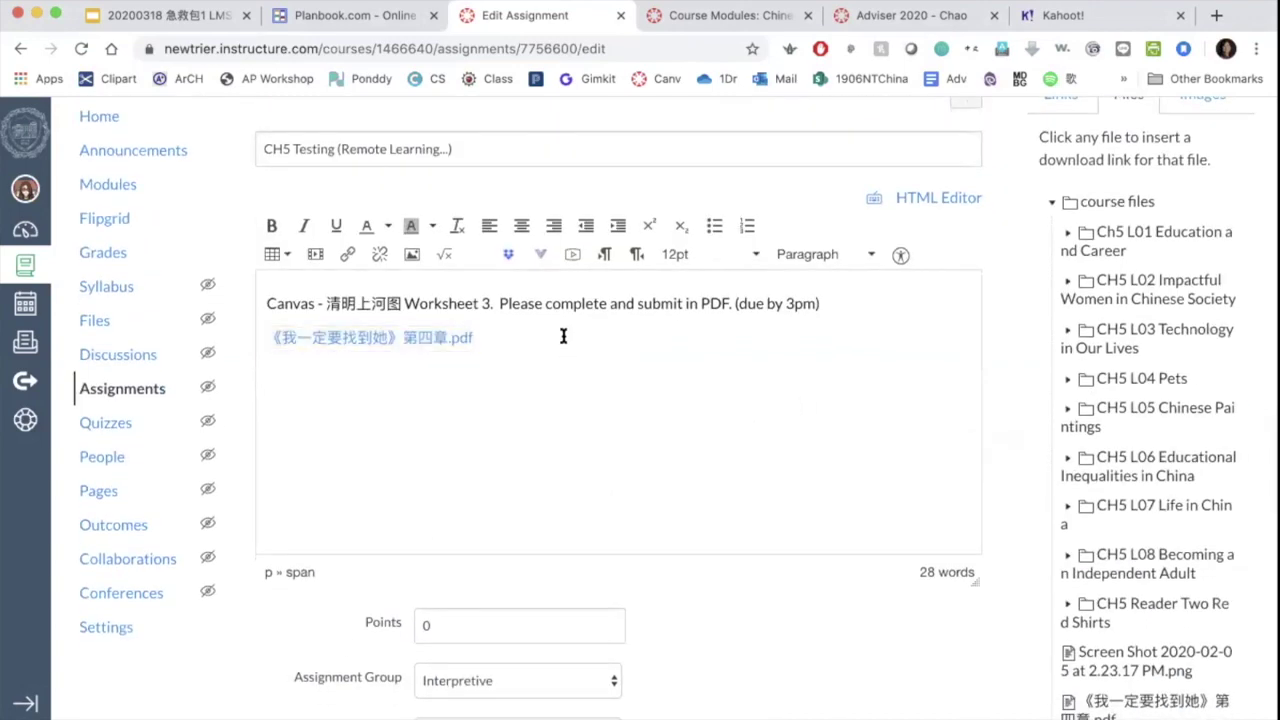
- Set the assignment's points to 10 and display the grade as Complete/Incomplete
{"action": "scroll", "coordinate": [563, 336], "scroll_direction": "down", "scroll_amount": 1}
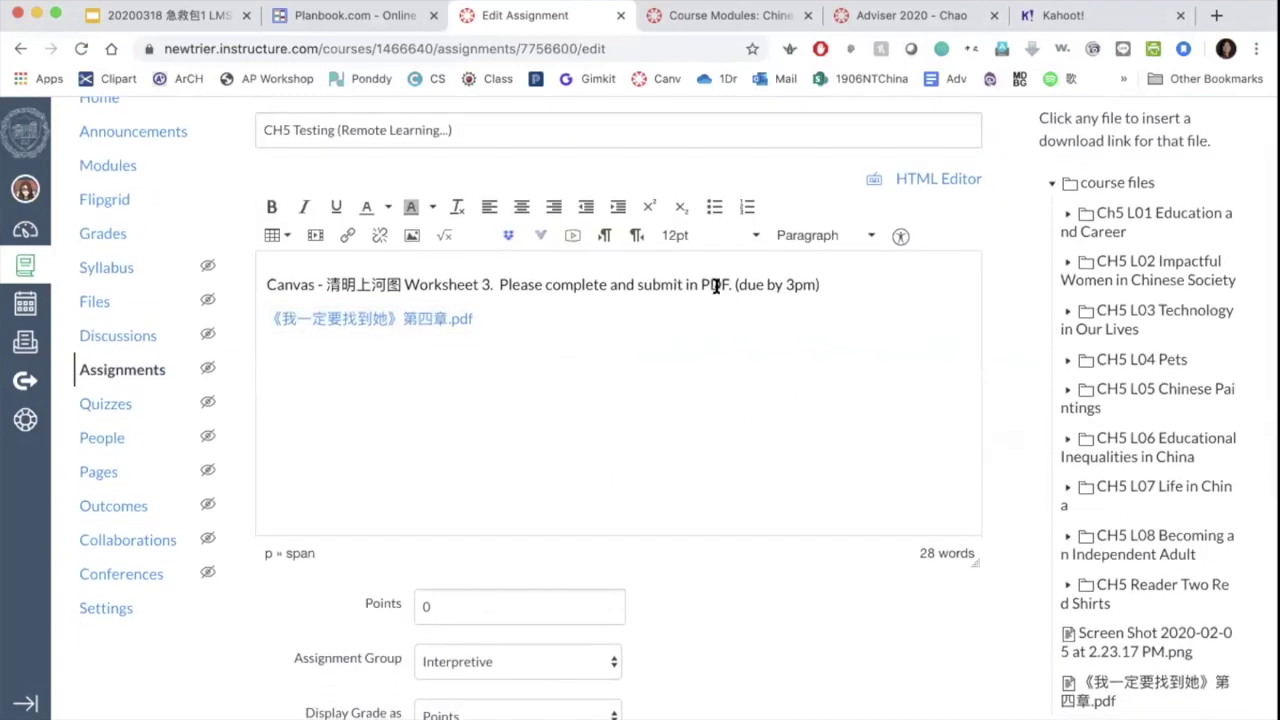
{"action": "left_click_drag", "start_coordinate": [729, 284], "coordinate": [500, 286]}
{"action": "scroll", "coordinate": [590, 350], "scroll_direction": "down", "scroll_amount": 5}
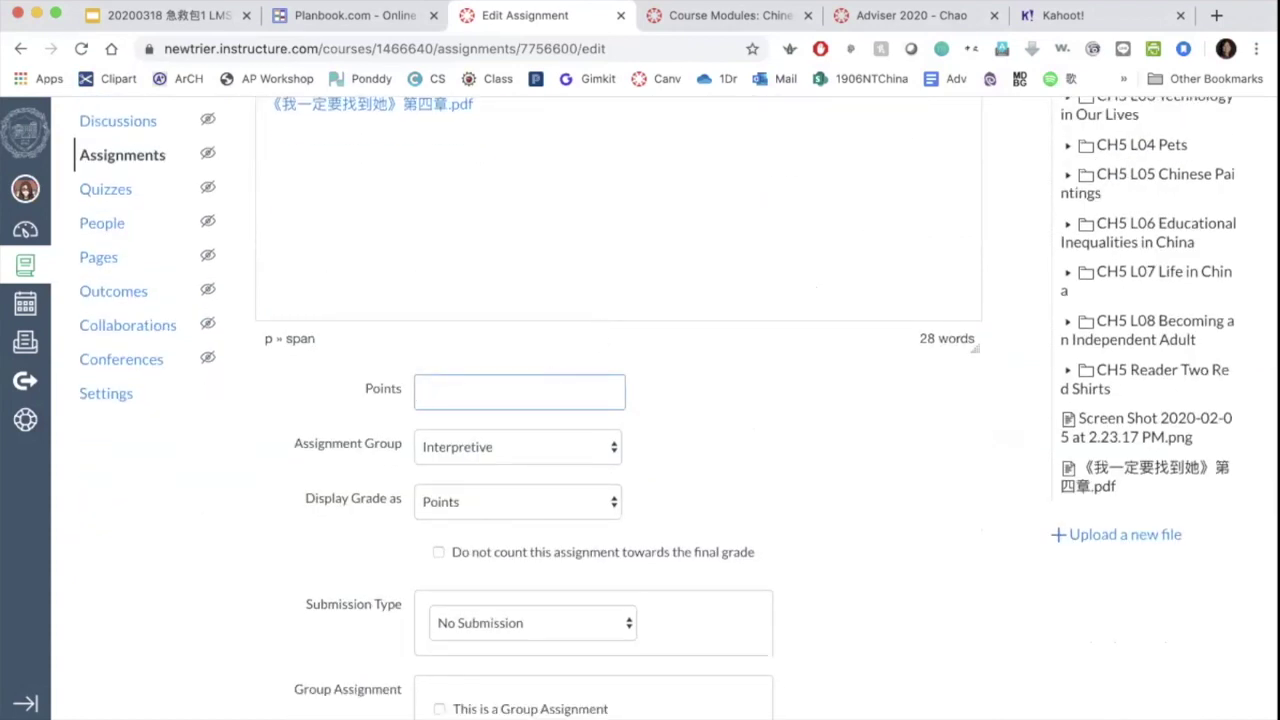
{"action": "left_click", "coordinate": [809, 432]}
{"action": "scroll", "coordinate": [809, 432], "scroll_direction": "down", "scroll_amount": 3}
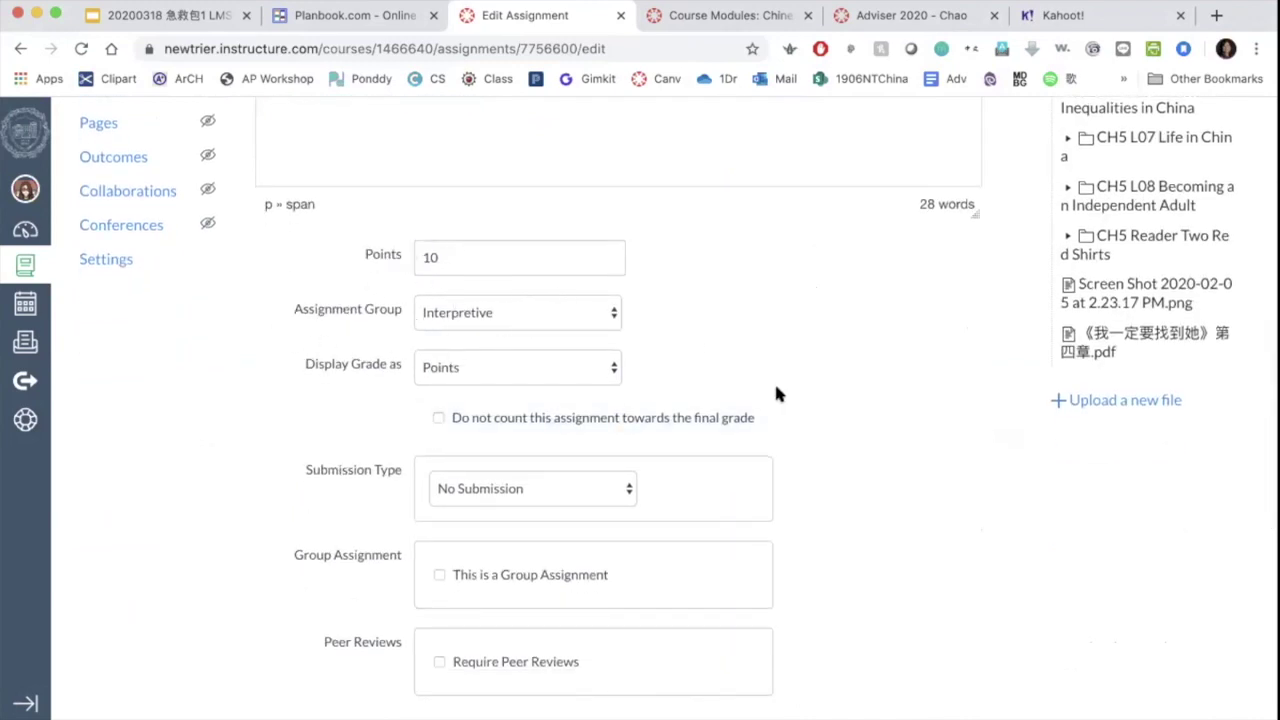
{"action": "scroll", "coordinate": [776, 390], "scroll_direction": "down", "scroll_amount": 2}
{"action": "left_click", "coordinate": [527, 282]}
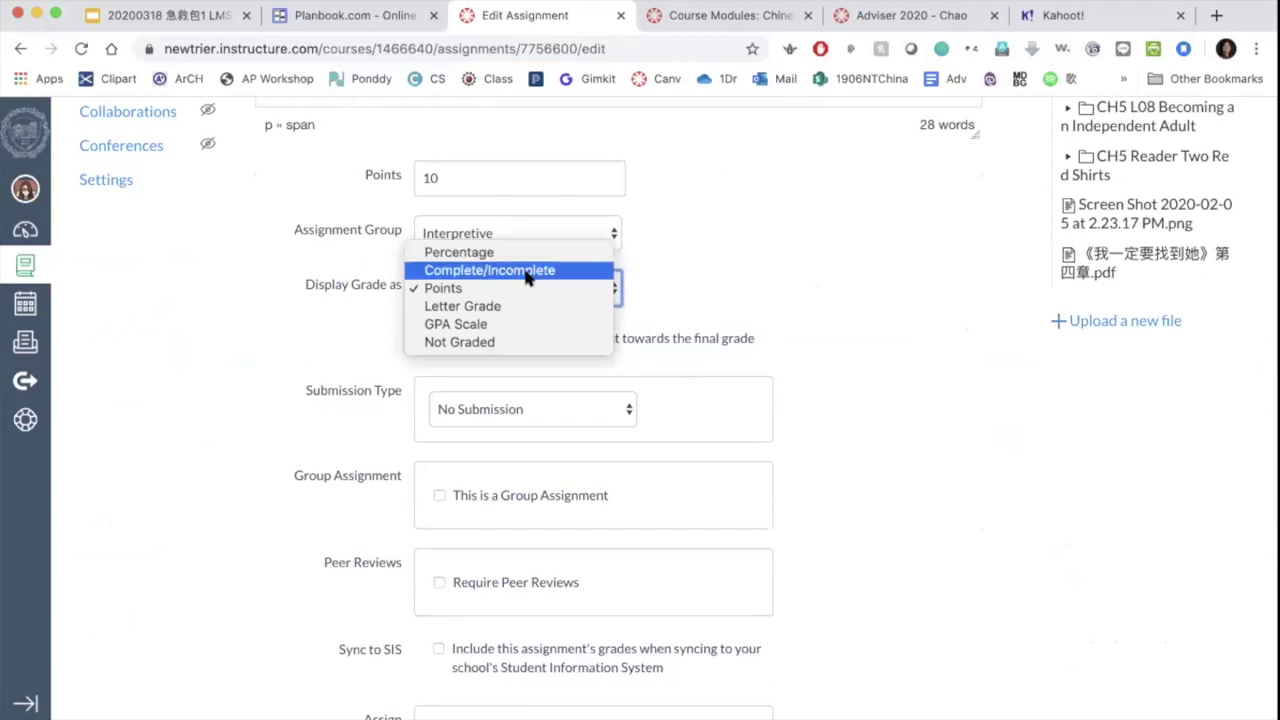
{"action": "left_click", "coordinate": [528, 278]}
{"action": "scroll", "coordinate": [768, 280], "scroll_direction": "down", "scroll_amount": 3}
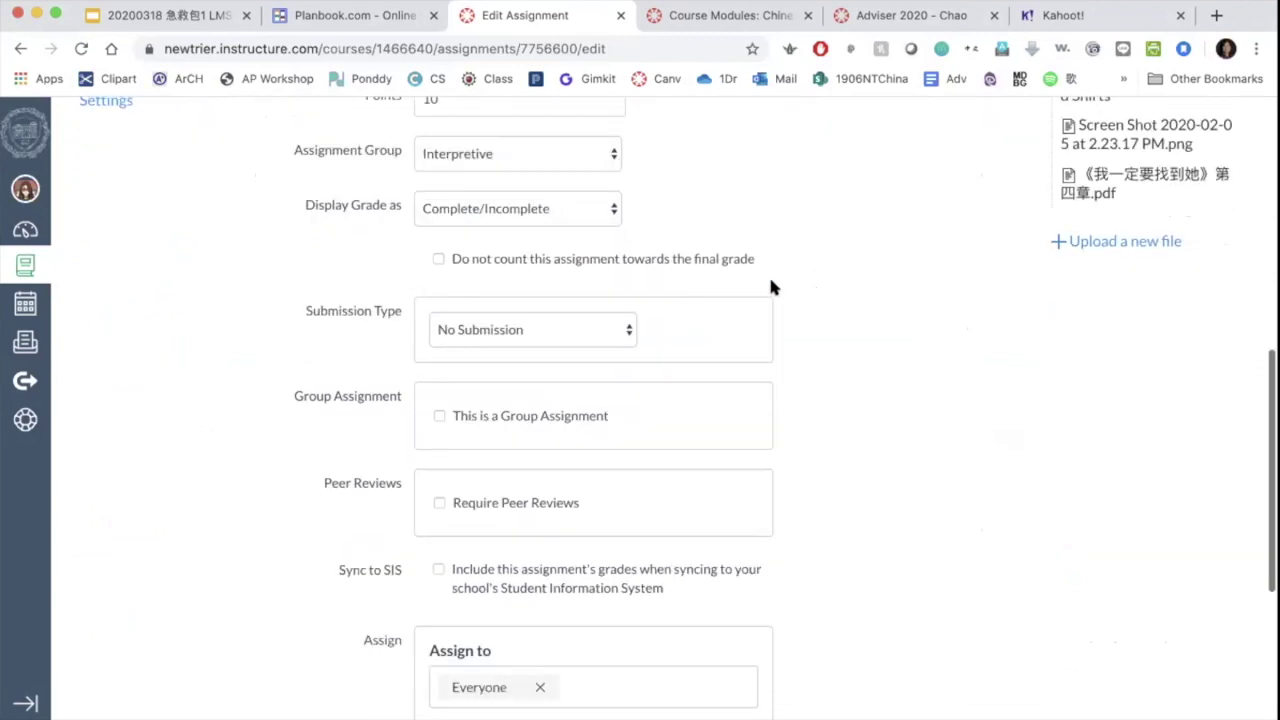
- Highlight the PDF submission instruction in the description, and set the submission type to Online with File Uploads allowed
{"action": "scroll", "coordinate": [547, 253], "scroll_direction": "up", "scroll_amount": 9}
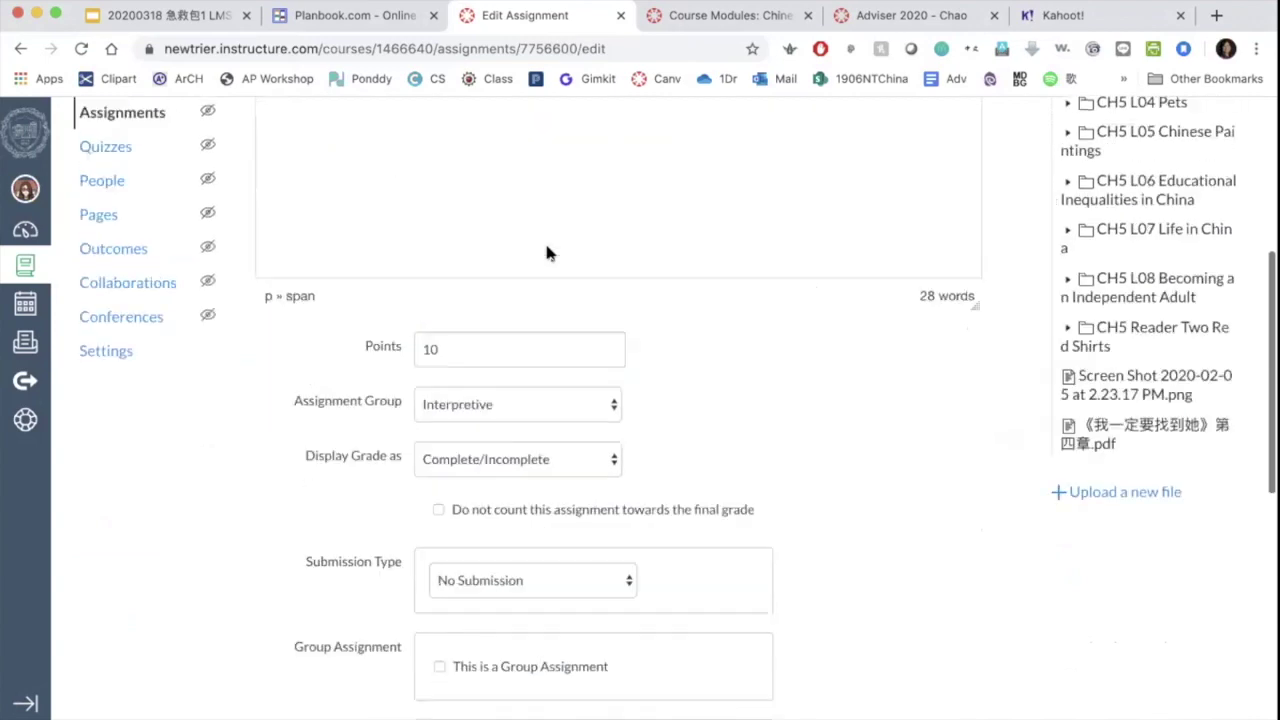
{"action": "left_click", "coordinate": [600, 229]}
{"action": "left_click_drag", "start_coordinate": [731, 194], "coordinate": [497, 194]}
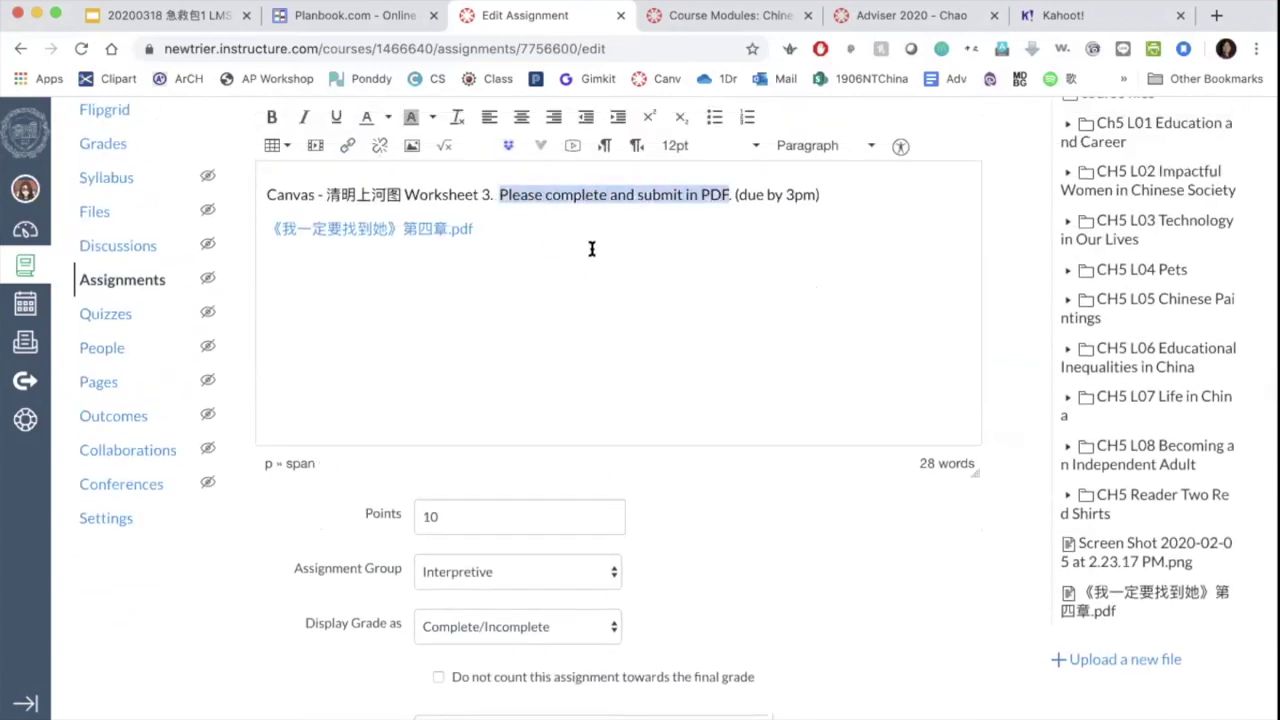
{"action": "scroll", "coordinate": [598, 241], "scroll_direction": "down", "scroll_amount": 9}
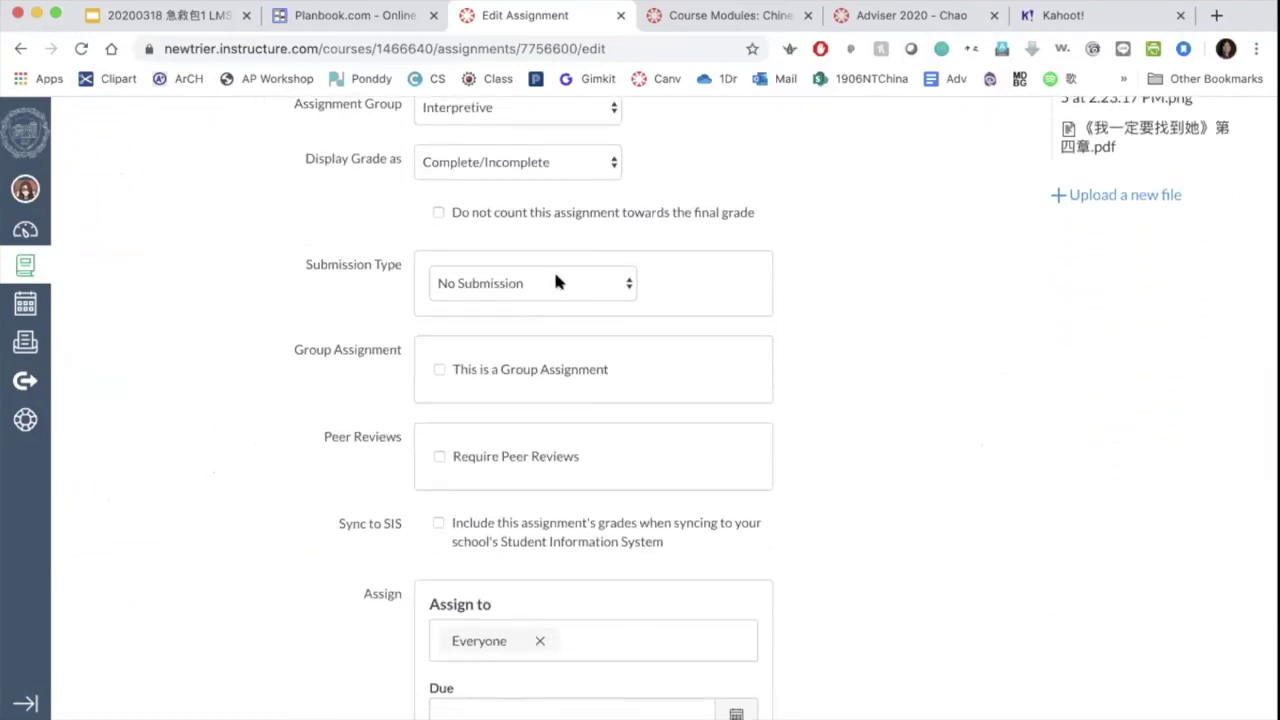
{"action": "left_click", "coordinate": [557, 283]}
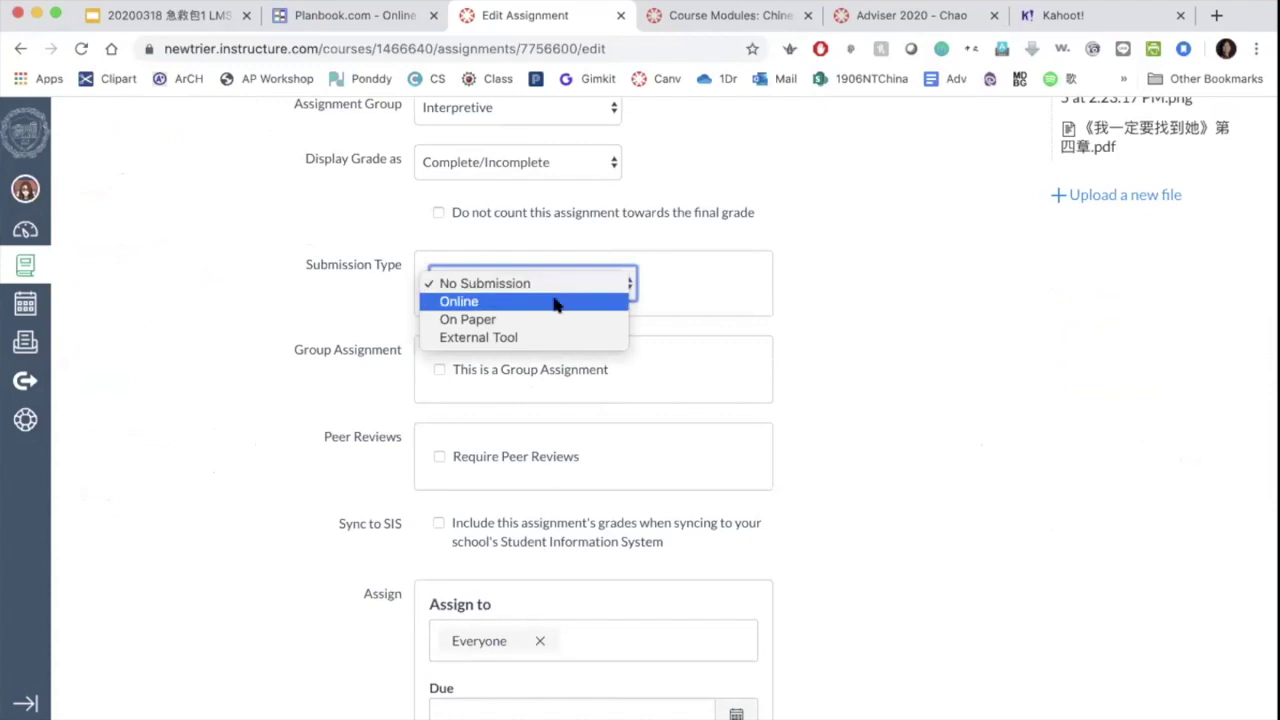
{"action": "left_click", "coordinate": [557, 301]}
{"action": "scroll", "coordinate": [551, 300], "scroll_direction": "down", "scroll_amount": 2}
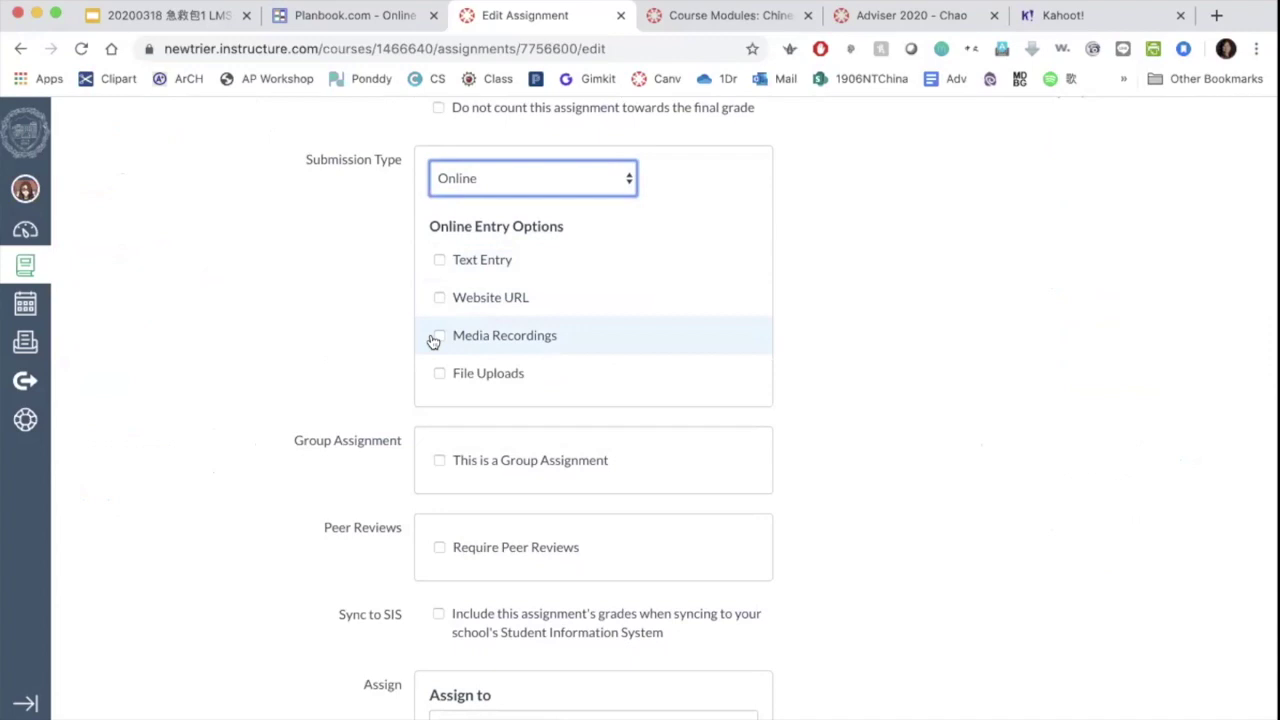
{"action": "left_click", "coordinate": [440, 376]}
- Restrict the assignment's upload file types to pdf
{"action": "scroll", "coordinate": [440, 374], "scroll_direction": "down", "scroll_amount": 2}
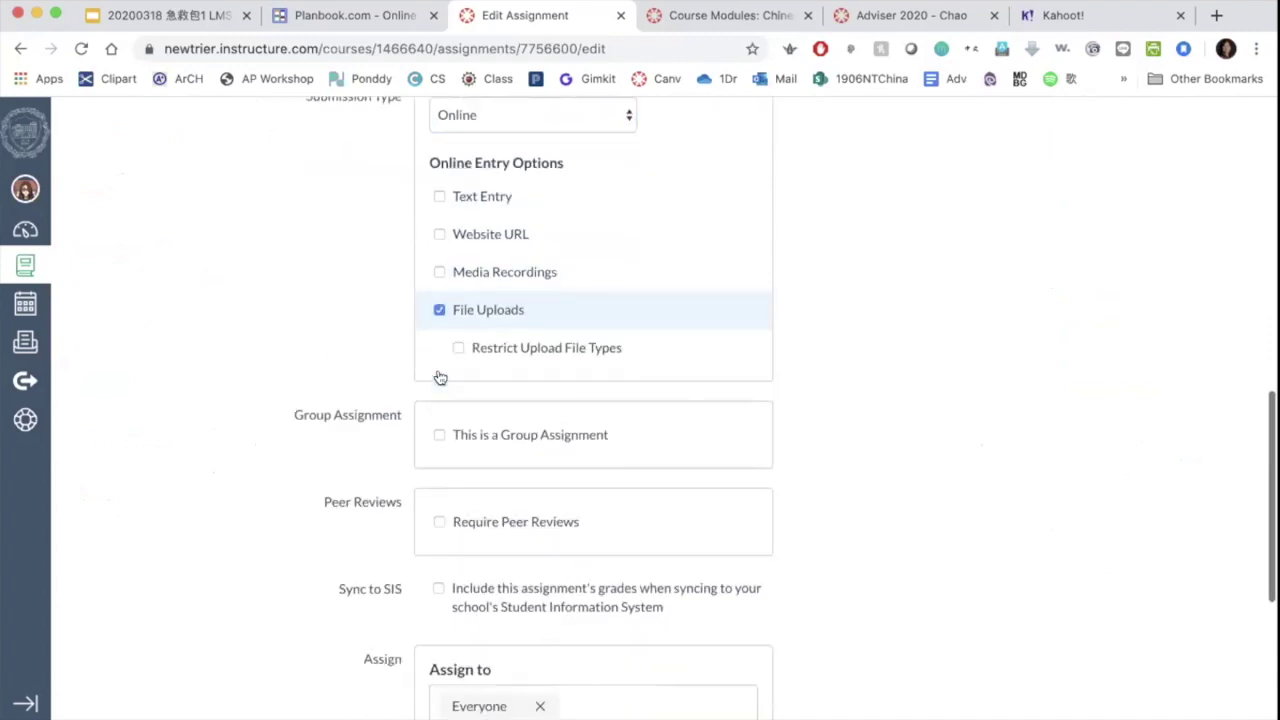
{"action": "left_click", "coordinate": [457, 315]}
{"action": "left_click", "coordinate": [490, 350]}
{"action": "type", "text": "pdf"}
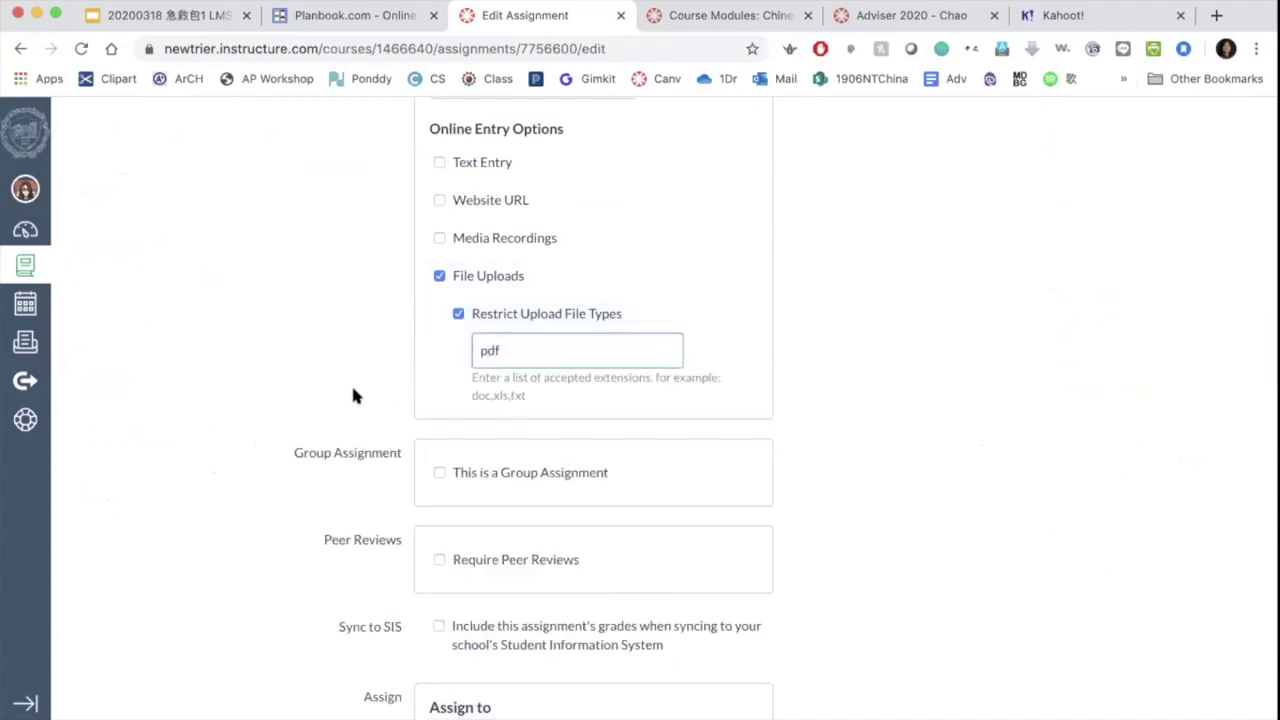
{"action": "left_click", "coordinate": [349, 385]}
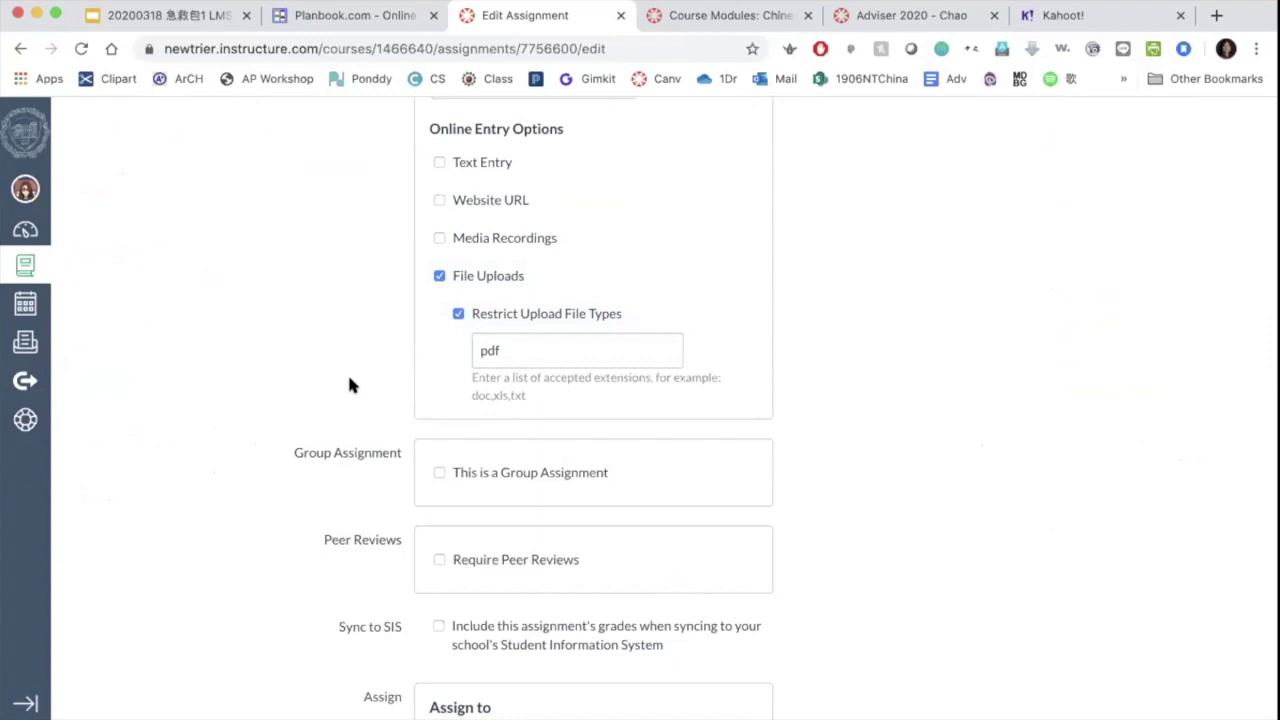
- Set the assignment's due date for everyone to March 19, 2020 at 3 pm
{"action": "scroll", "coordinate": [890, 305], "scroll_direction": "down", "scroll_amount": 2}
{"action": "scroll", "coordinate": [890, 305], "scroll_direction": "down", "scroll_amount": 2}
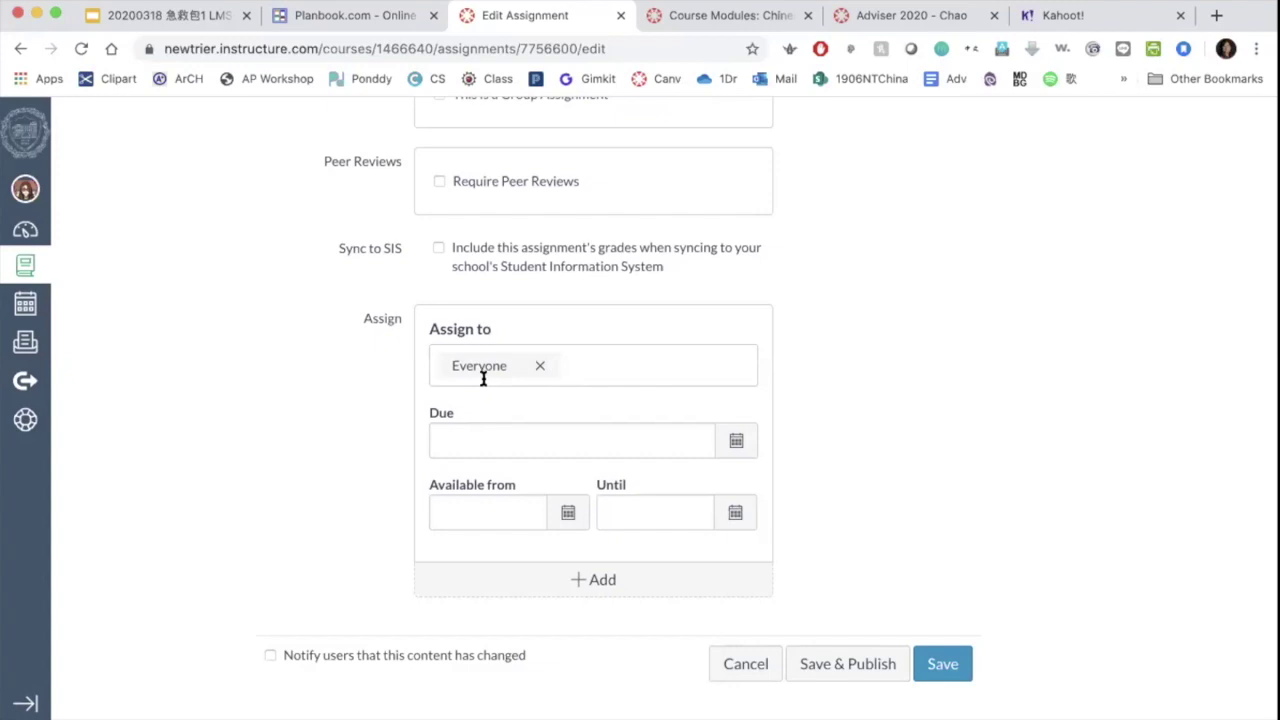
{"action": "left_click", "coordinate": [737, 443]}
{"action": "left_click", "coordinate": [577, 584]}
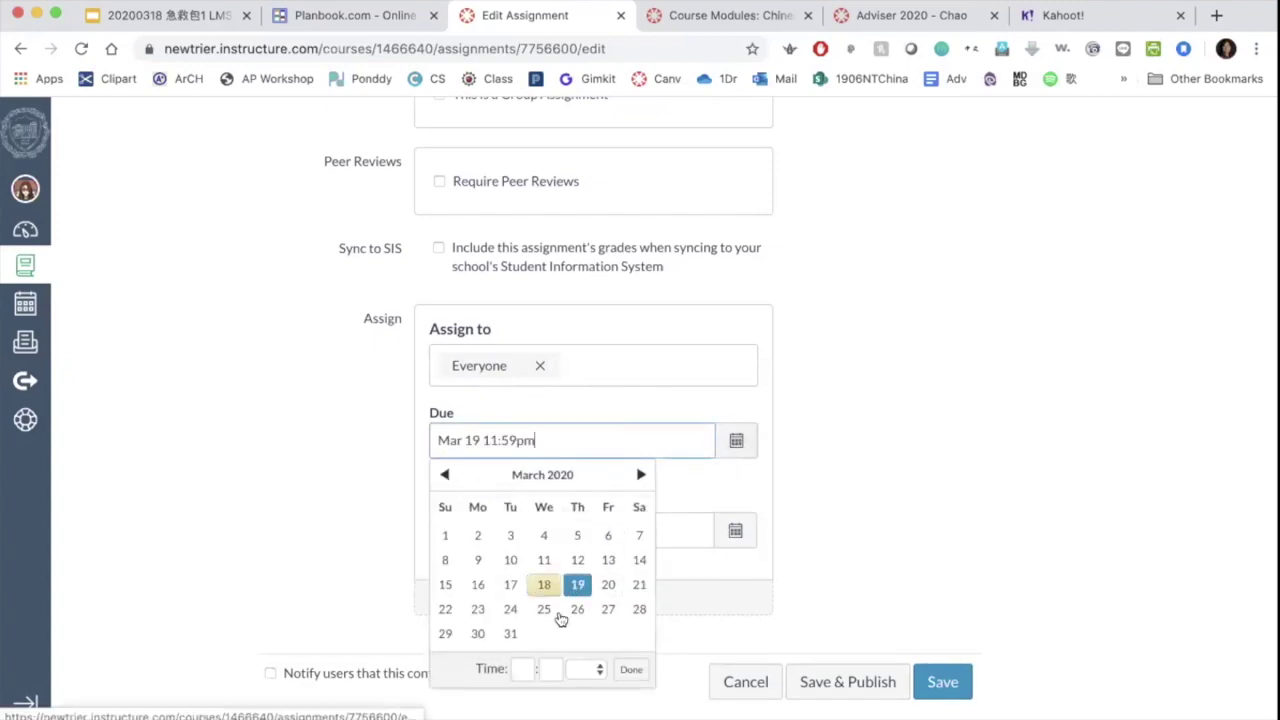
{"action": "left_click", "coordinate": [520, 669]}
{"action": "type", "text": "3"}
{"action": "left_click", "coordinate": [546, 669]}
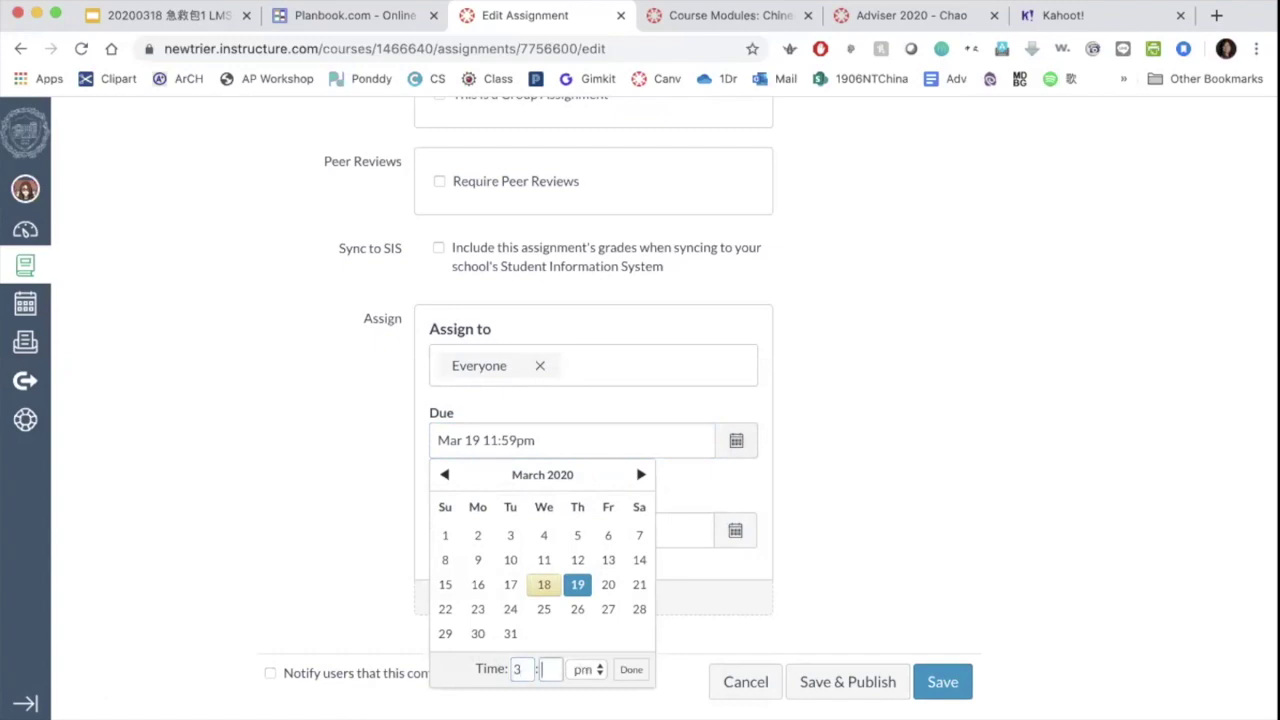
{"action": "left_click", "coordinate": [630, 670]}
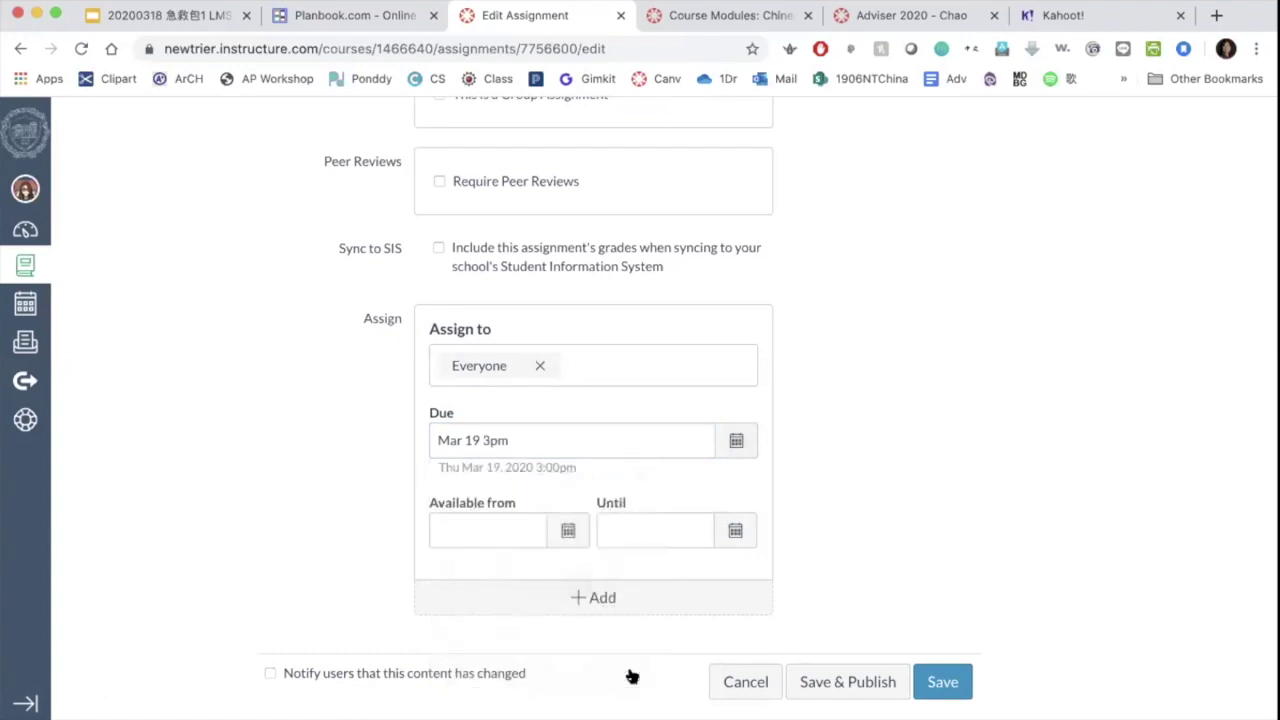
- Set the assignment's availability to start on March 19, 2020 at 8 am
{"action": "scroll", "coordinate": [741, 529], "scroll_direction": "down", "scroll_amount": 1}
{"action": "left_click", "coordinate": [567, 492]}
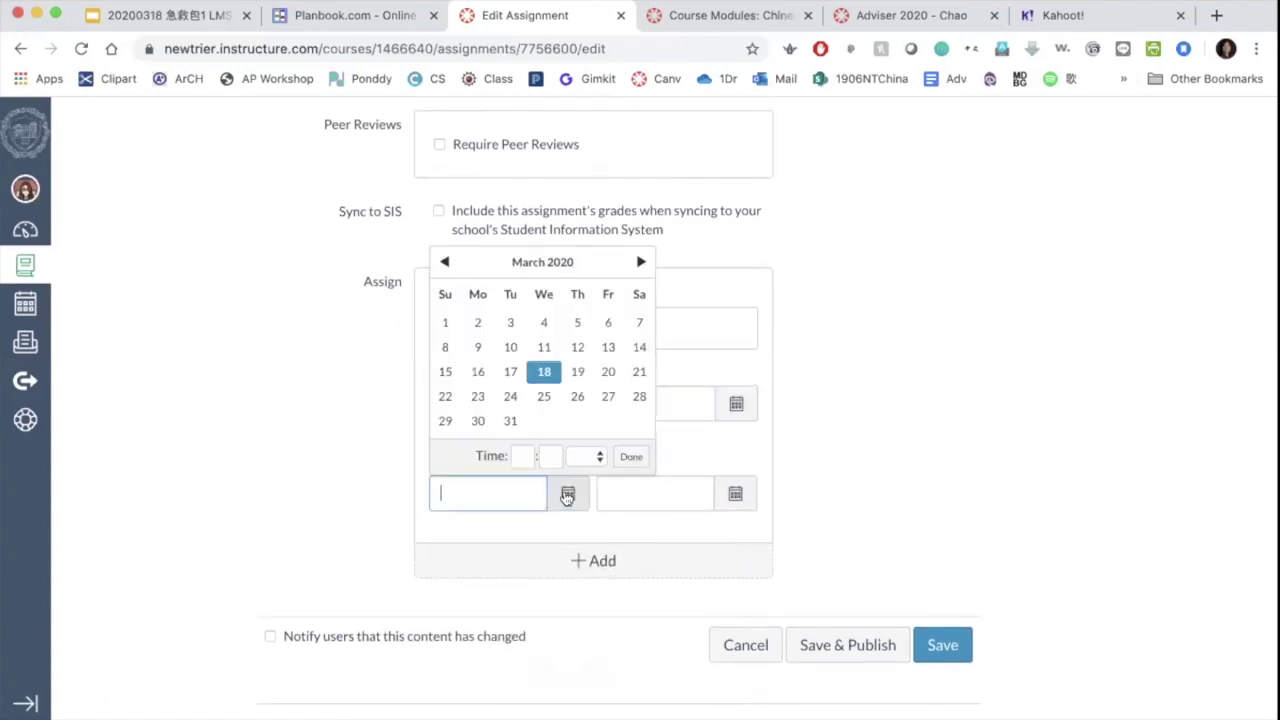
{"action": "left_click", "coordinate": [578, 372]}
{"action": "left_click", "coordinate": [523, 455]}
{"action": "type", "text": "8"}
{"action": "key", "text": "Tab"}
{"action": "type", "text": "0"}
{"action": "key", "text": "Tab"}
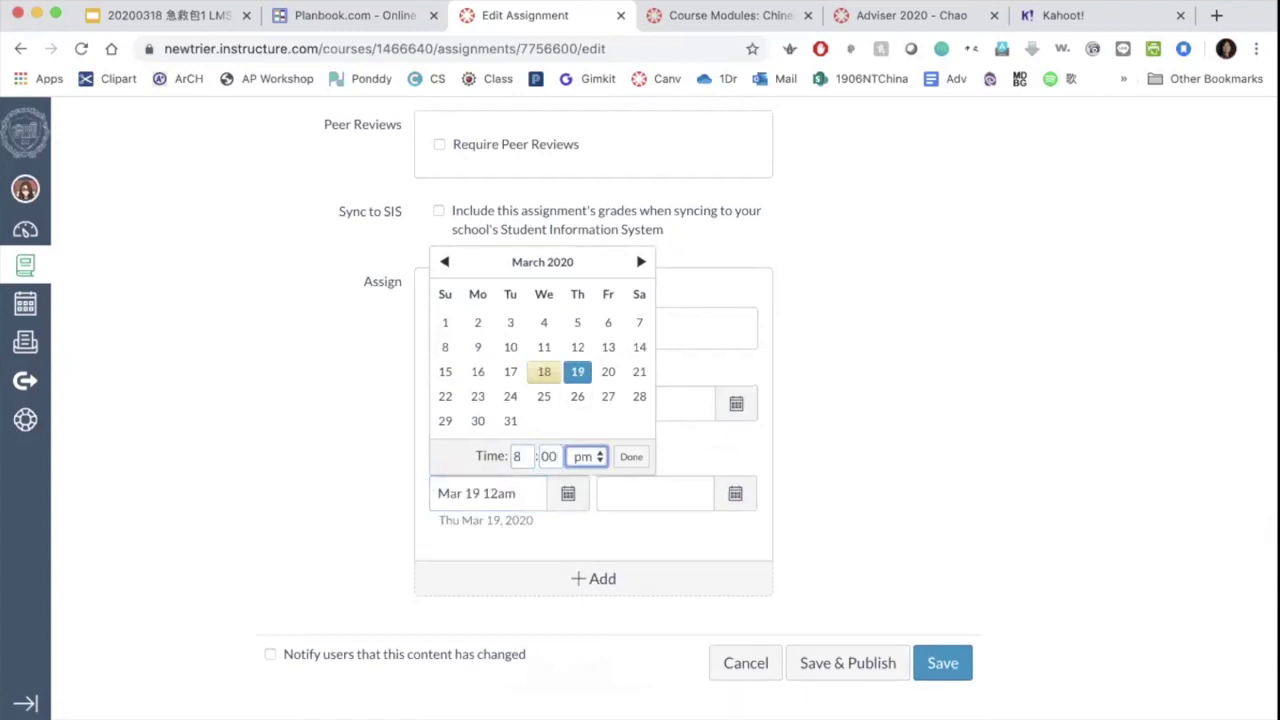
{"action": "left_click", "coordinate": [633, 462]}
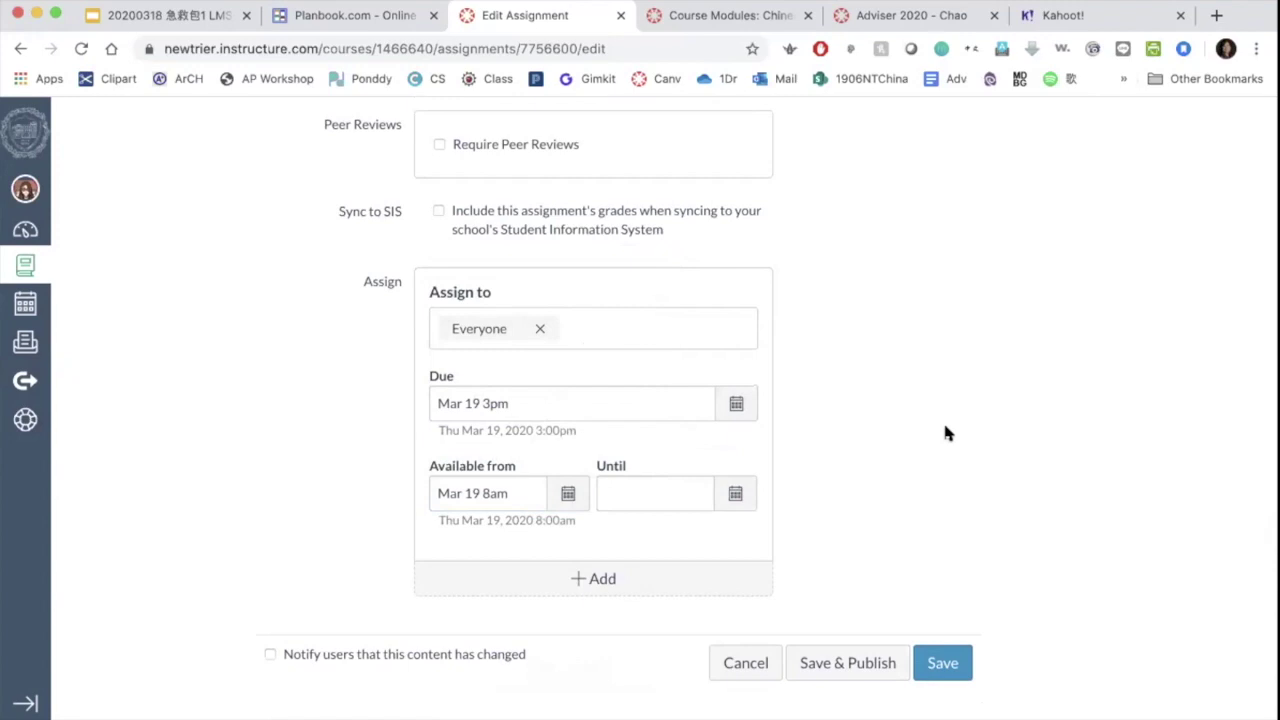
- Check the assignment's description and settings once more, and save and publish the assignment
{"action": "scroll", "coordinate": [946, 432], "scroll_direction": "up", "scroll_amount": 10}
{"action": "scroll", "coordinate": [946, 432], "scroll_direction": "up", "scroll_amount": 5}
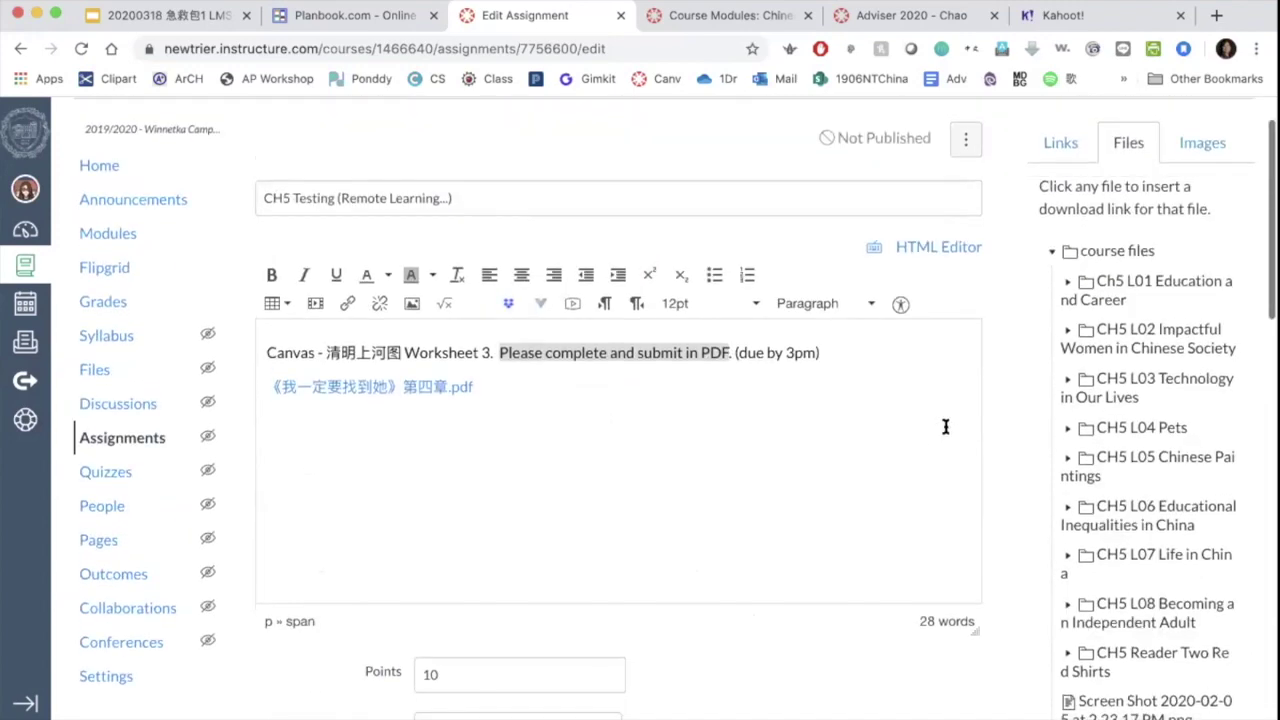
{"action": "scroll", "coordinate": [945, 427], "scroll_direction": "down", "scroll_amount": 15}
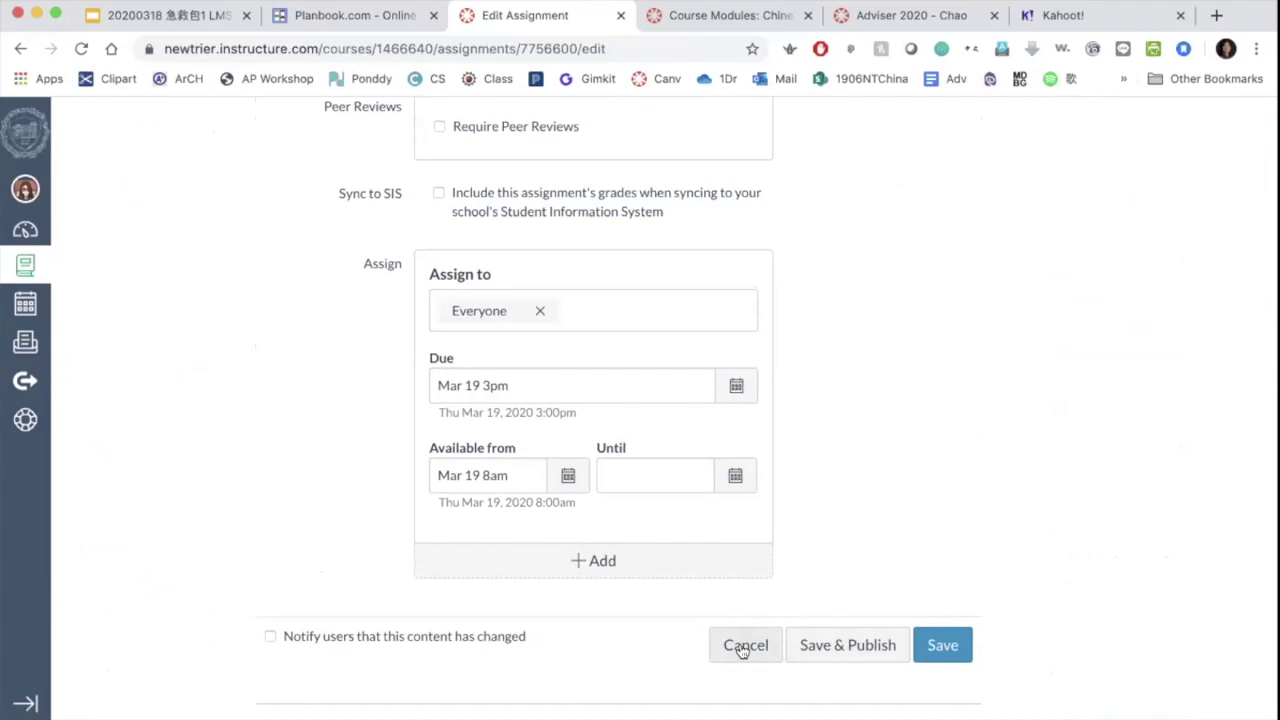
{"action": "left_click", "coordinate": [862, 644]}
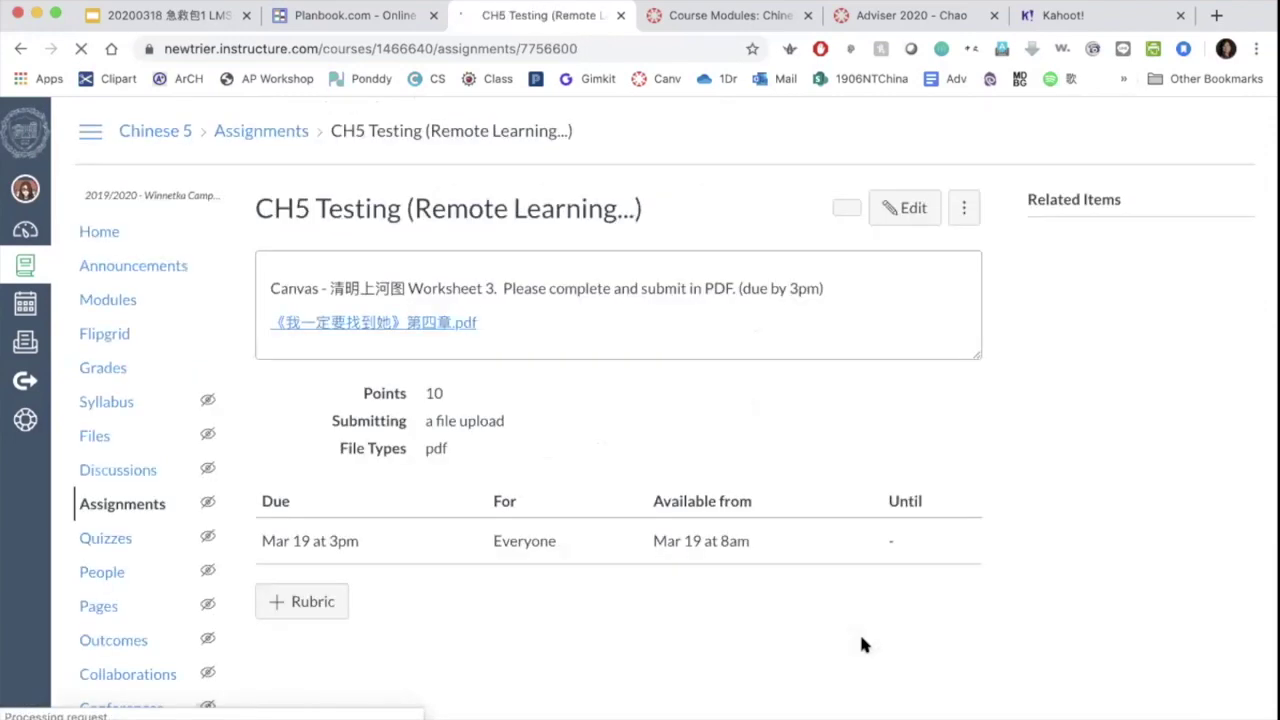
- Switch to Student View from the Chinese 5 course settings and examine the assignments in the Course Summary
{"action": "scroll", "coordinate": [109, 352], "scroll_direction": "down", "scroll_amount": 2}
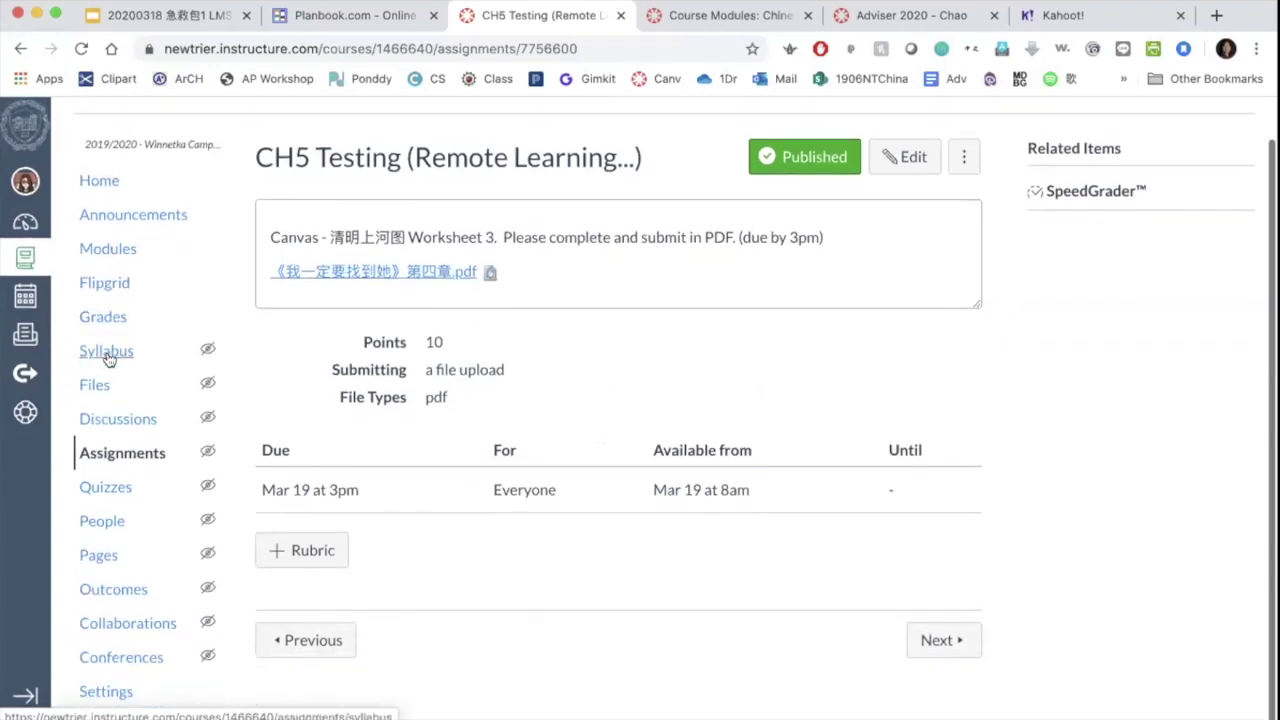
{"action": "left_click", "coordinate": [110, 697]}
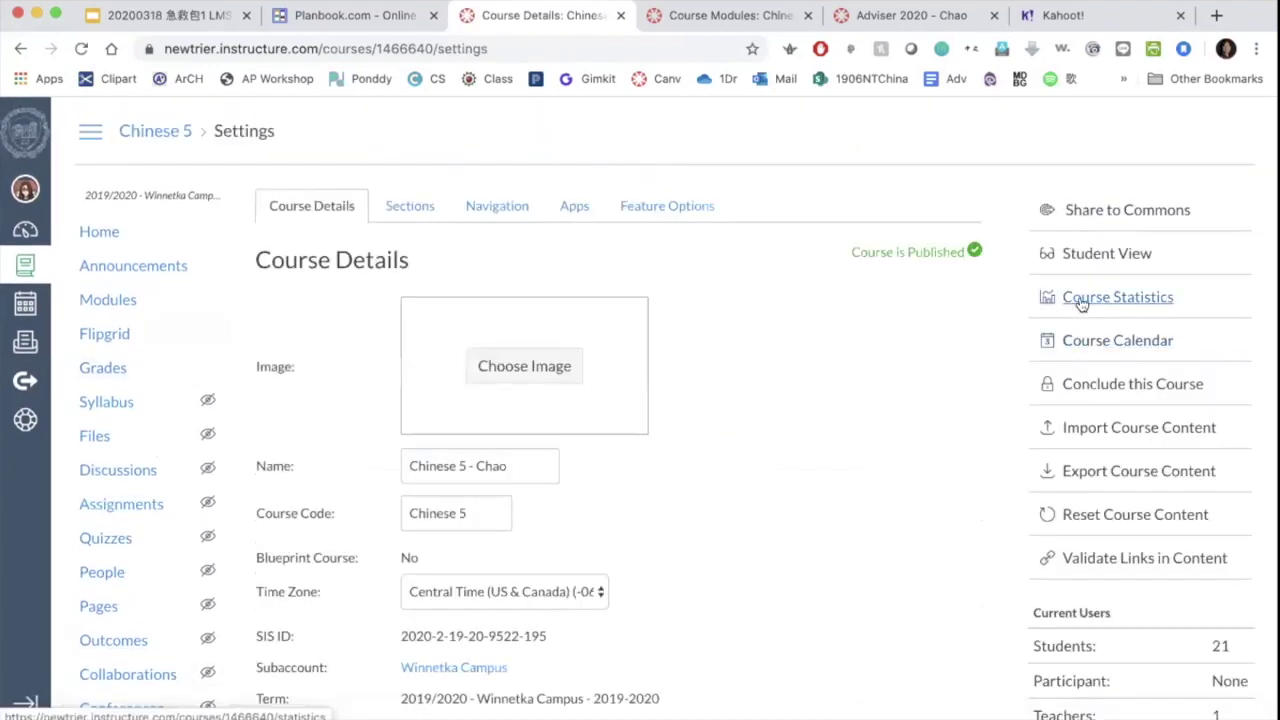
{"action": "left_click", "coordinate": [1113, 257]}
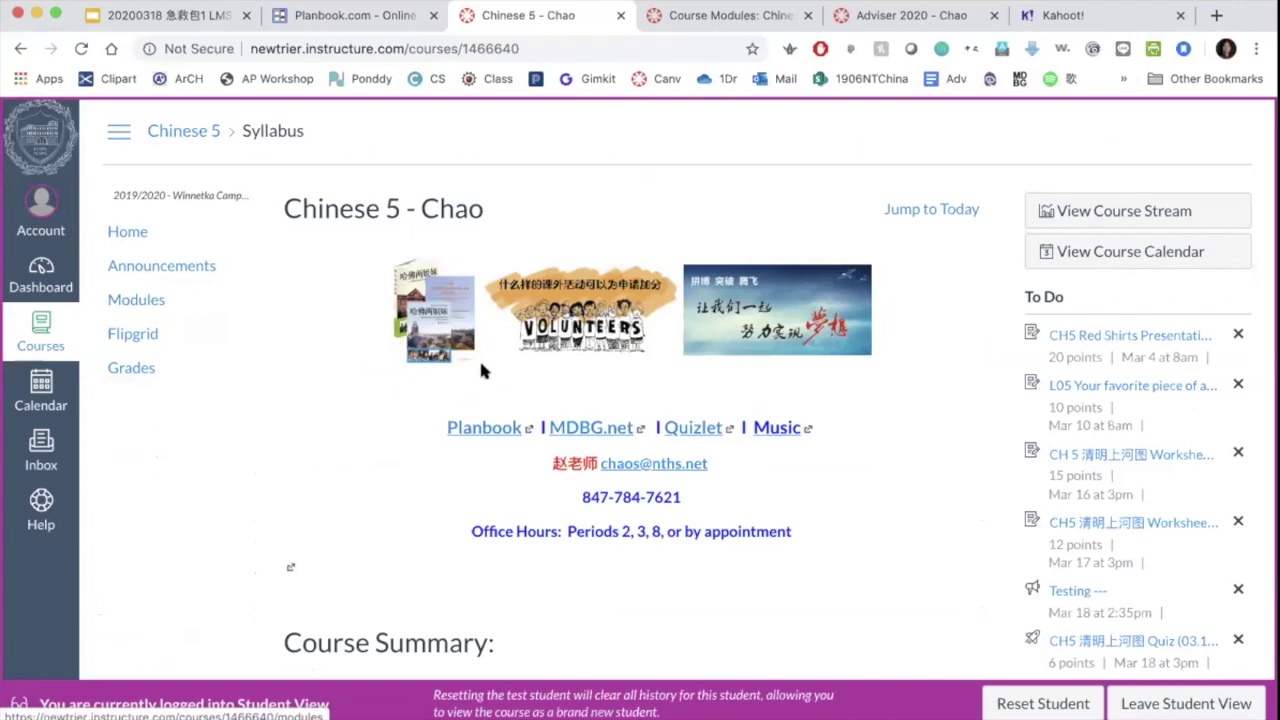
{"action": "scroll", "coordinate": [495, 370], "scroll_direction": "down", "scroll_amount": 1}
{"action": "scroll", "coordinate": [497, 370], "scroll_direction": "down", "scroll_amount": 20}
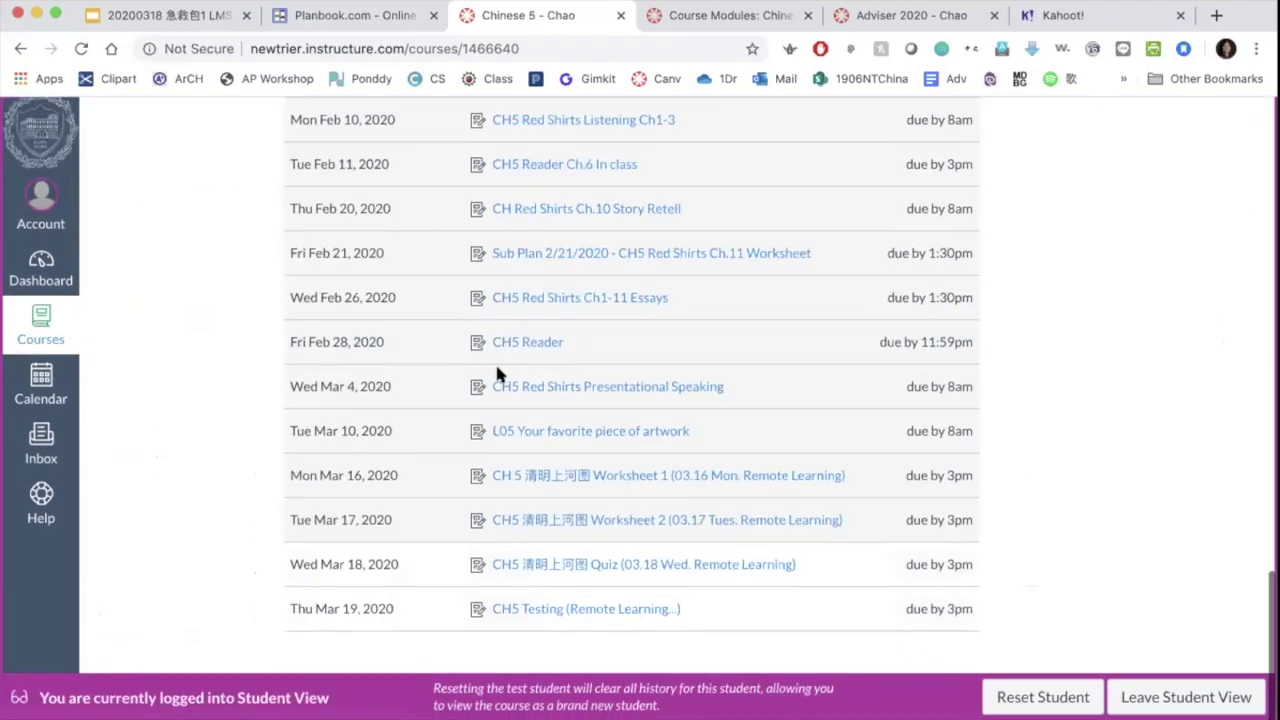
- Check the CH5 Testing (Remote Learning...) assignment as a student and leave Student View
{"action": "left_click", "coordinate": [569, 617]}
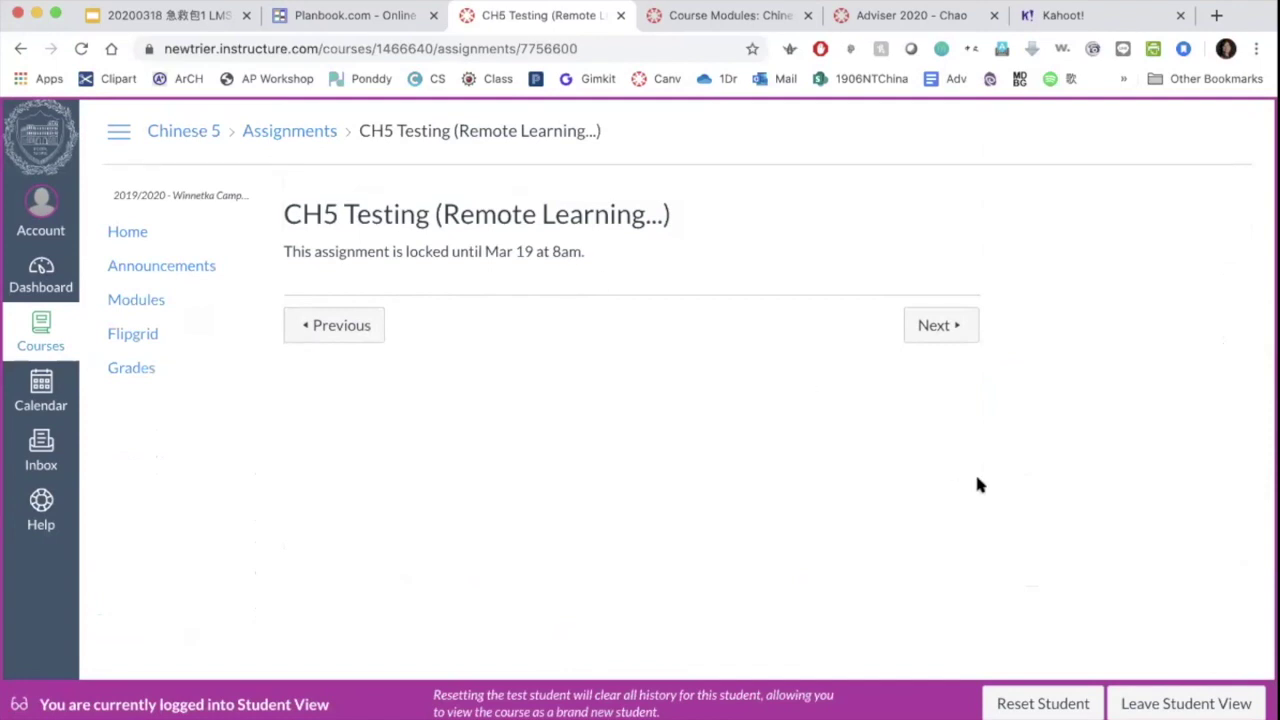
{"action": "left_click", "coordinate": [1140, 703]}
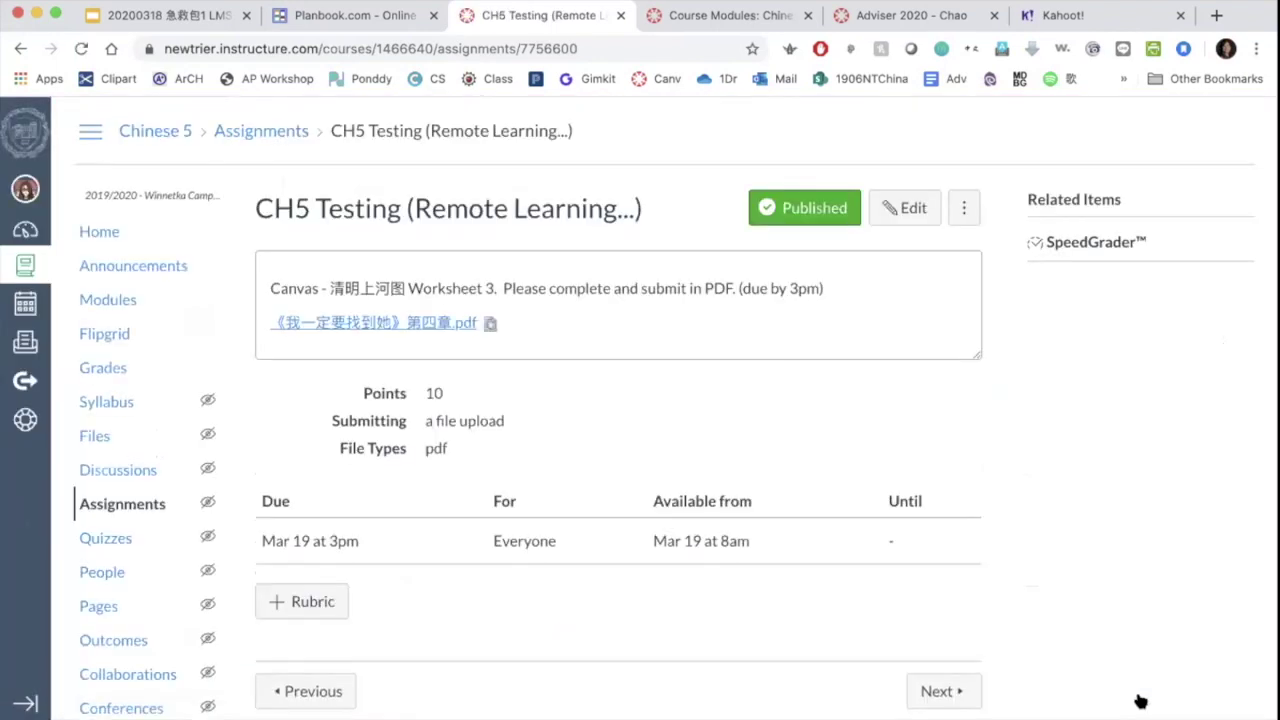
- Remove the CH5 Testing (Remote Learning...) assignment from the L05 Art Appreciation module
{"action": "left_click", "coordinate": [113, 300]}
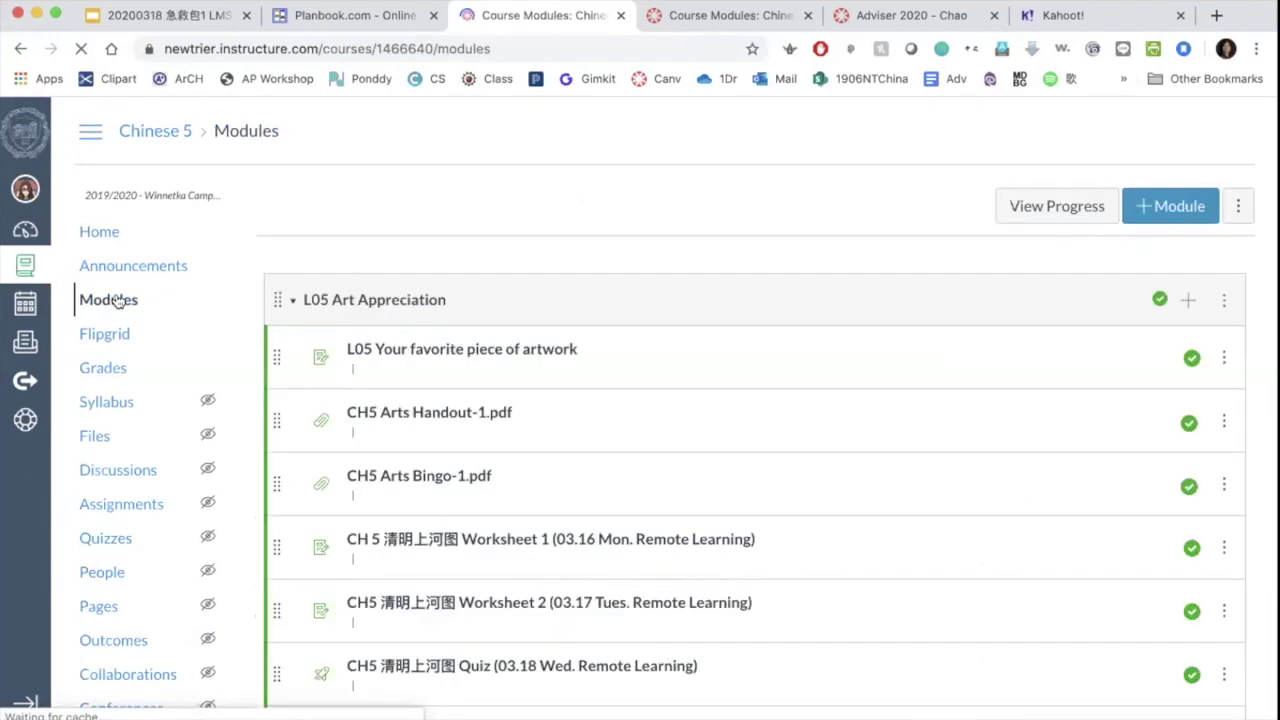
{"action": "scroll", "coordinate": [594, 320], "scroll_direction": "down", "scroll_amount": 5}
{"action": "scroll", "coordinate": [600, 323], "scroll_direction": "up", "scroll_amount": 2}
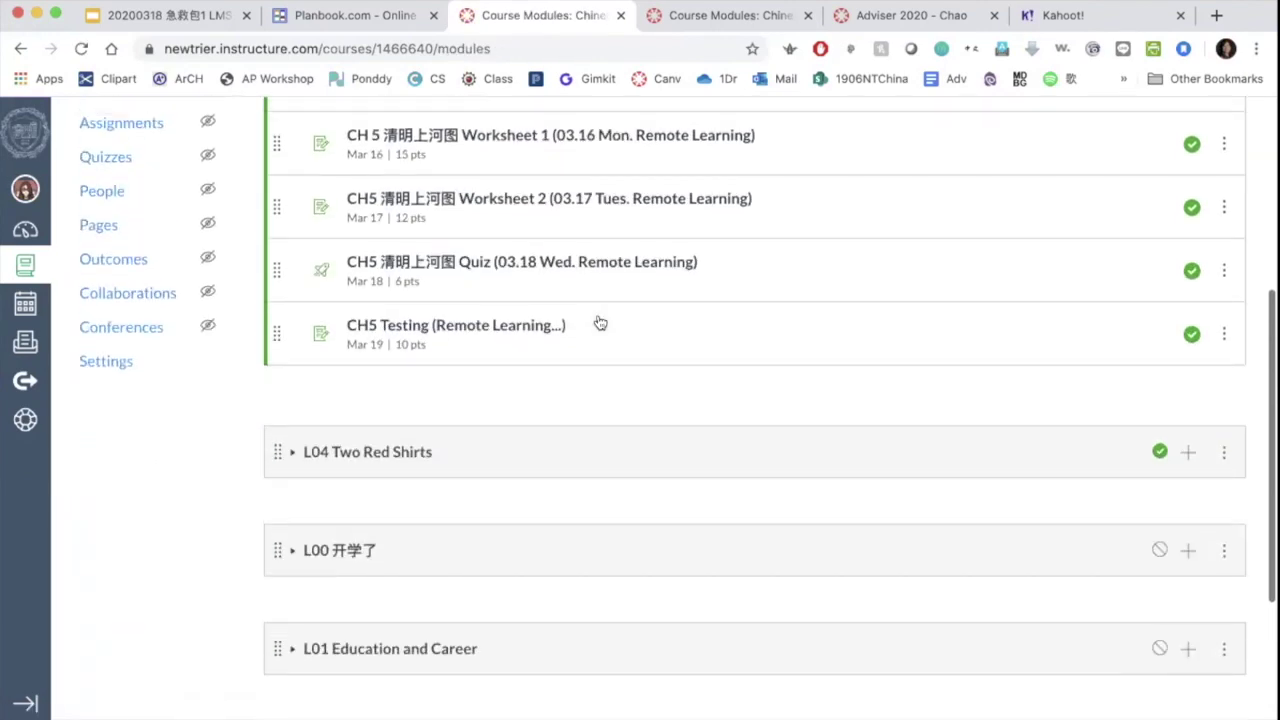
{"action": "left_click", "coordinate": [1222, 341]}
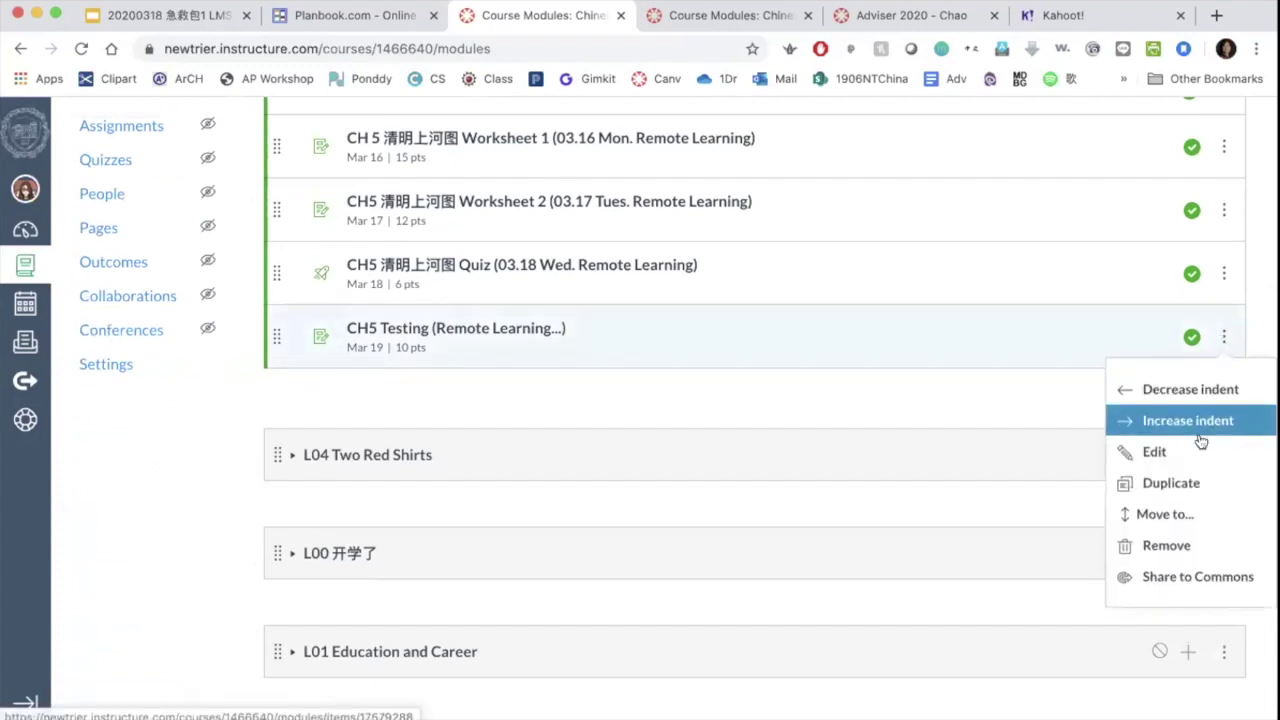
{"action": "left_click", "coordinate": [1166, 545]}
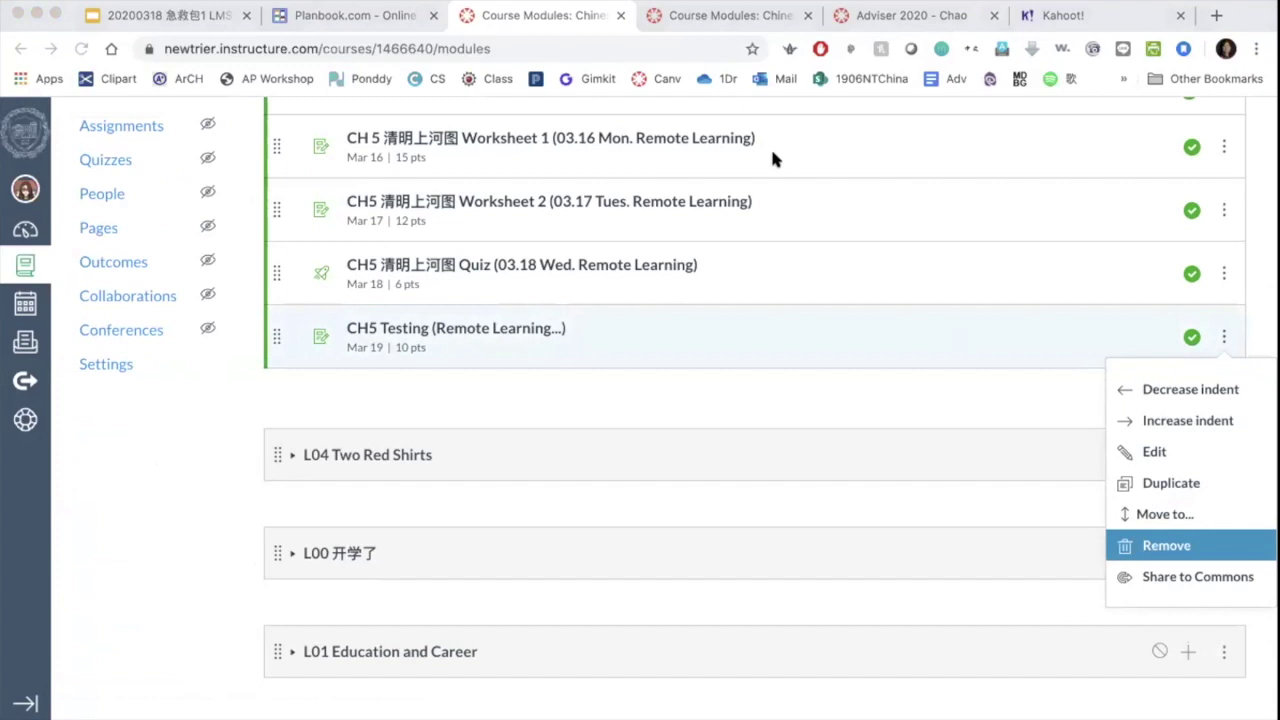
{"action": "left_click", "coordinate": [770, 146]}
{"action": "scroll", "coordinate": [763, 320], "scroll_direction": "up", "scroll_amount": 2}
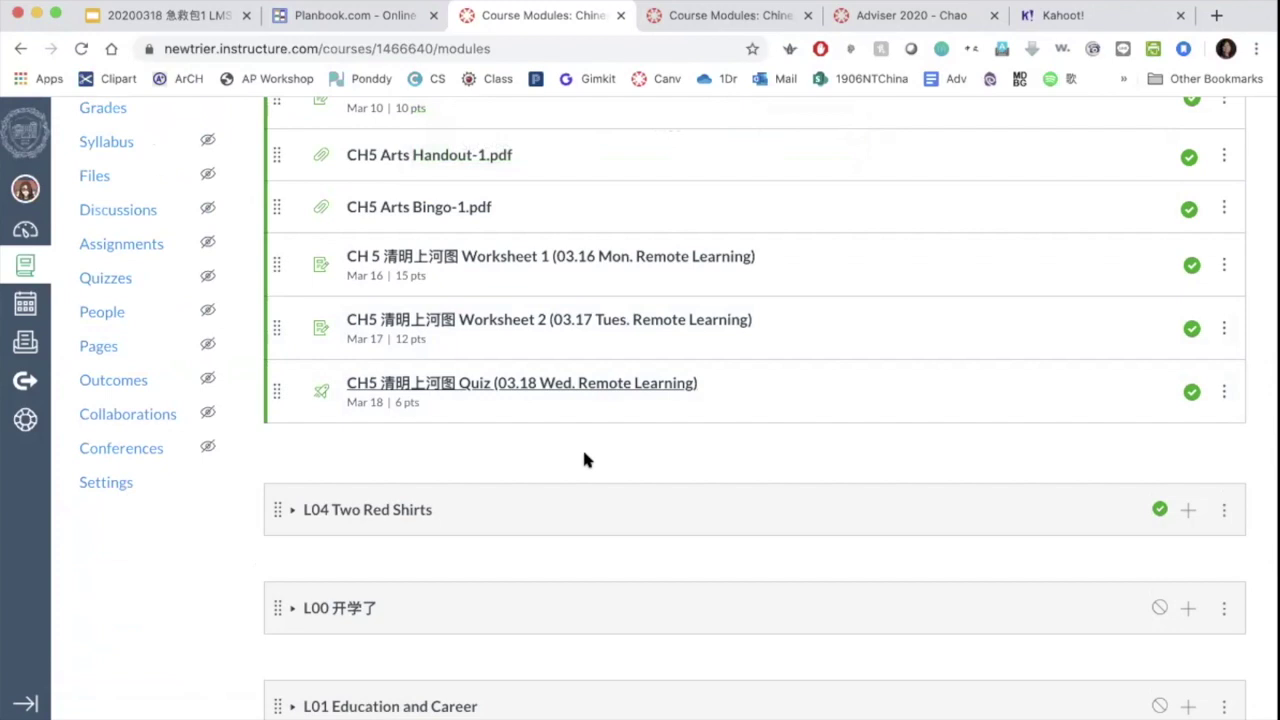
- Open the CH5 清明上河图 Worksheet 2 assignment and examine a student submission in SpeedGrader
{"action": "left_click", "coordinate": [628, 387]}
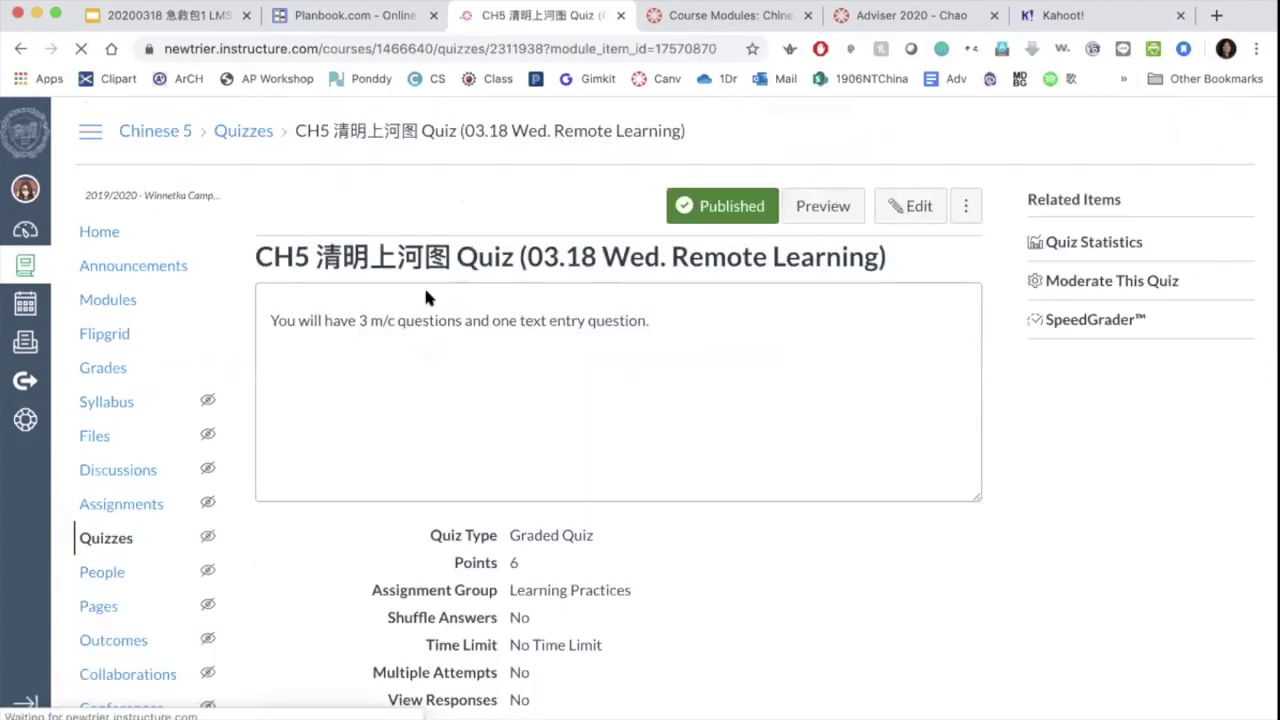
{"action": "left_click", "coordinate": [17, 50]}
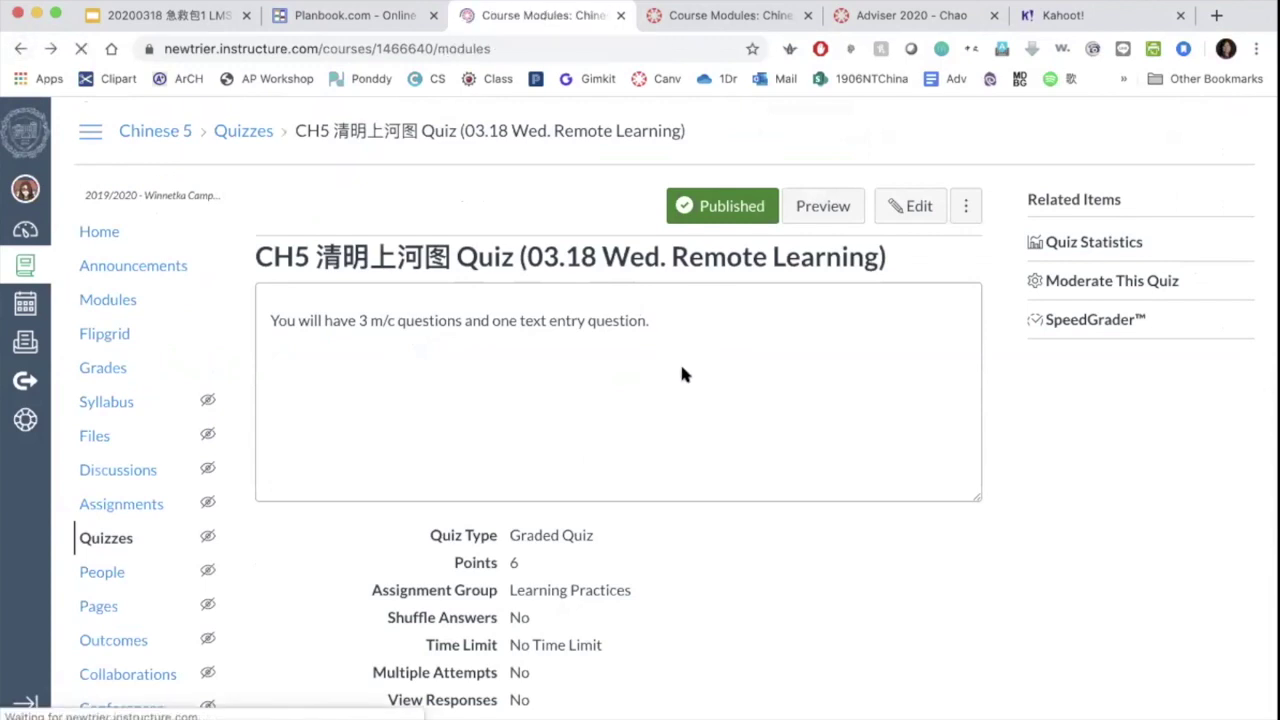
{"action": "left_click", "coordinate": [651, 322]}
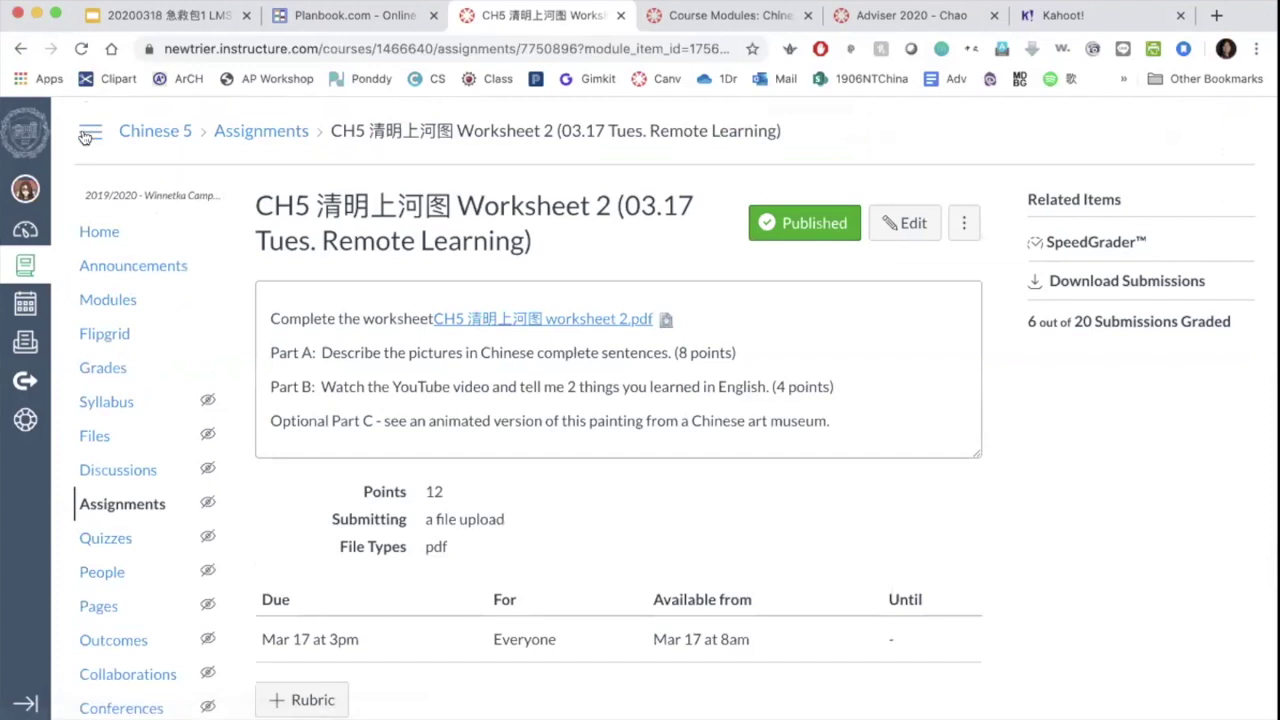
{"action": "left_click", "coordinate": [1114, 243]}
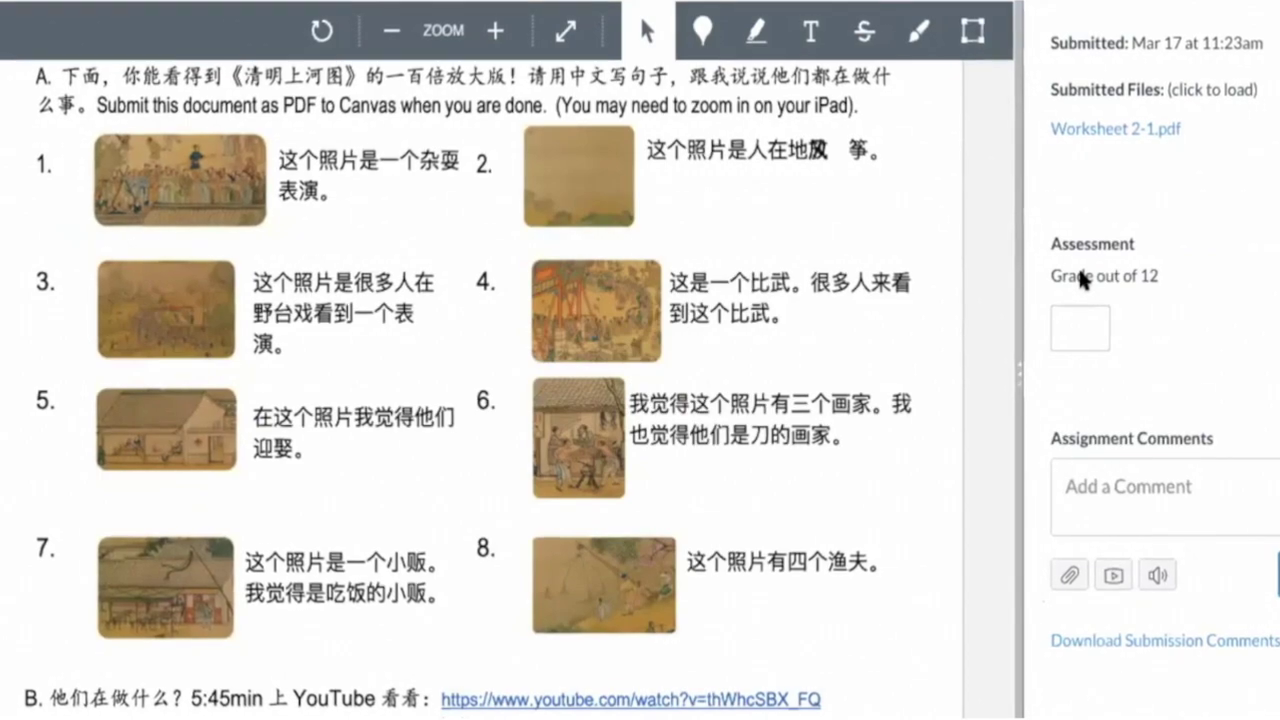
- Open the Chinese 5 modules and hide the course navigation to show the L05 Art Appreciation items
{"action": "left_click", "coordinate": [108, 300]}
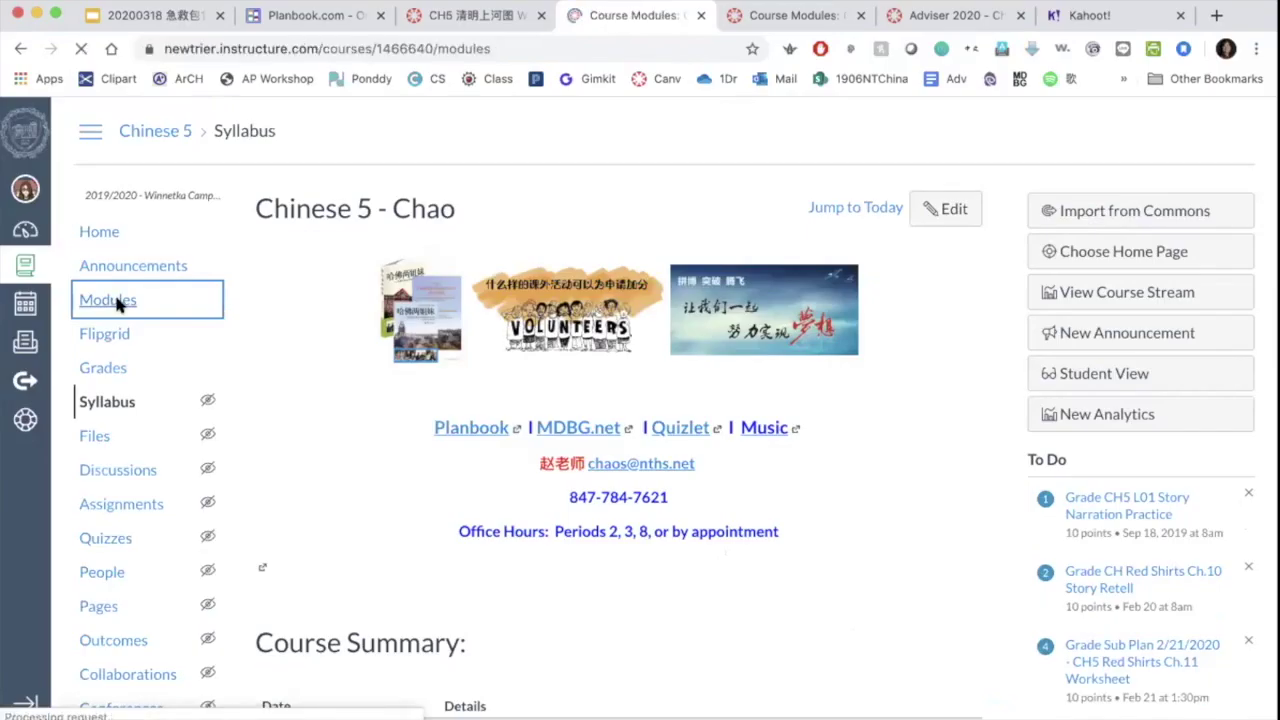
{"action": "left_click", "coordinate": [91, 131]}
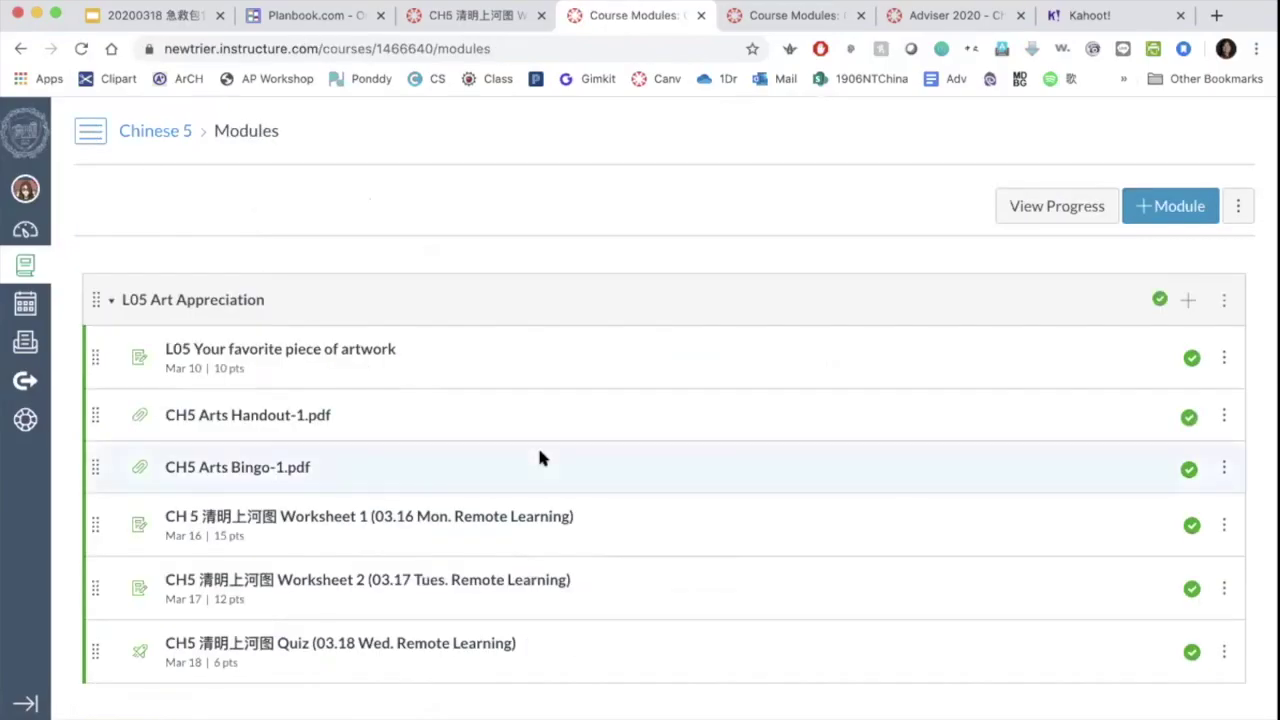
{"action": "scroll", "coordinate": [537, 444], "scroll_direction": "down", "scroll_amount": 4}
{"action": "scroll", "coordinate": [537, 444], "scroll_direction": "up", "scroll_amount": 1}
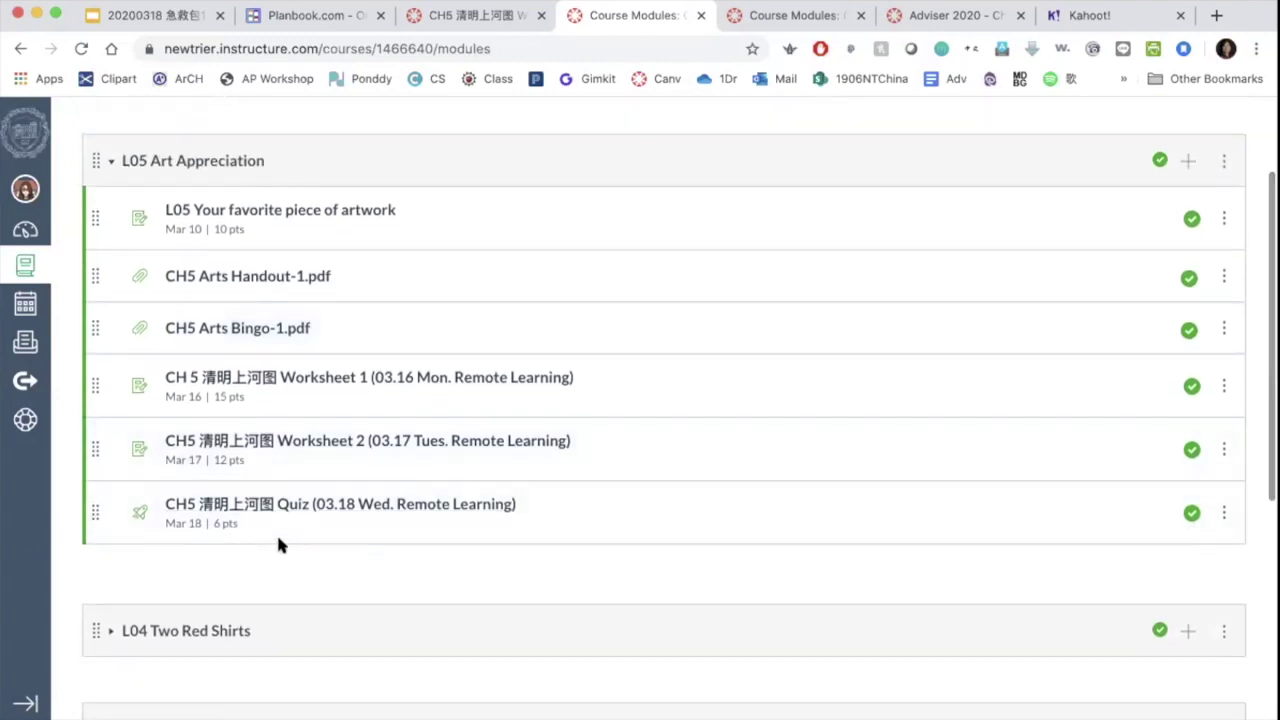
{"action": "scroll", "coordinate": [710, 503], "scroll_direction": "up", "scroll_amount": 1}
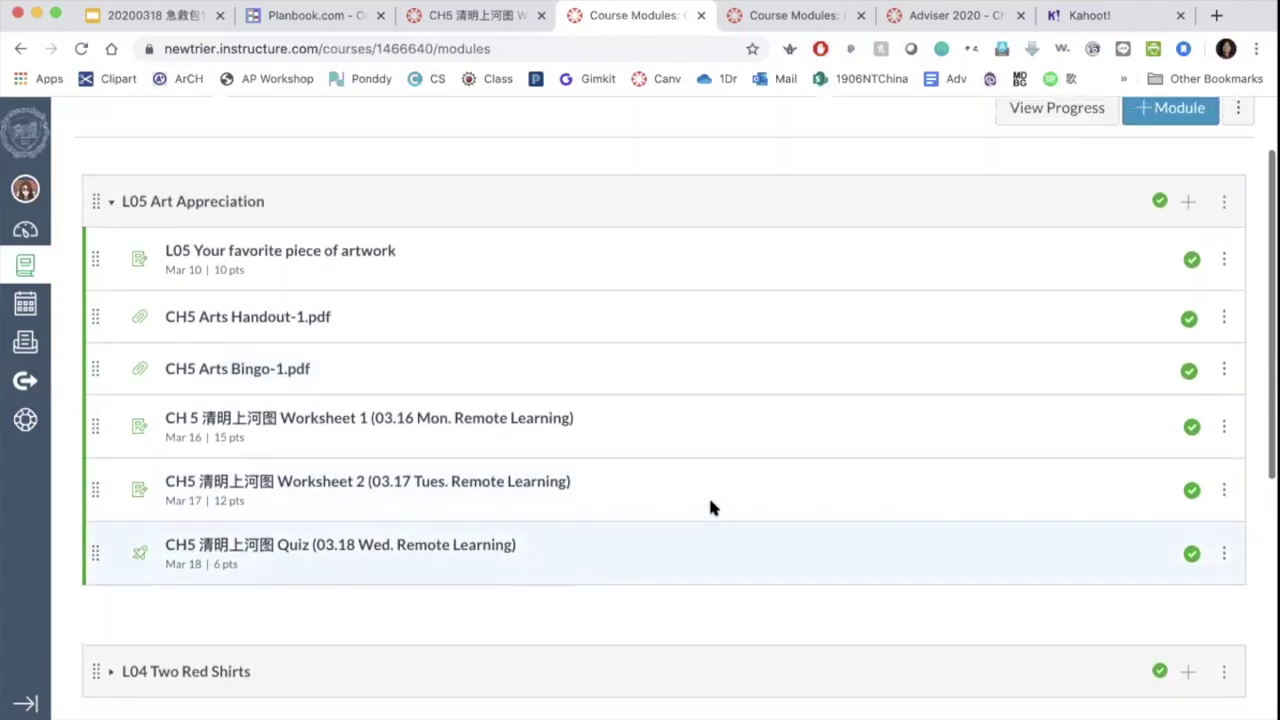
- Set up a new quiz item named "CH5 Testing (Remote LEarning)" for the L05 Art Appreciation module
{"action": "left_click", "coordinate": [1188, 205]}
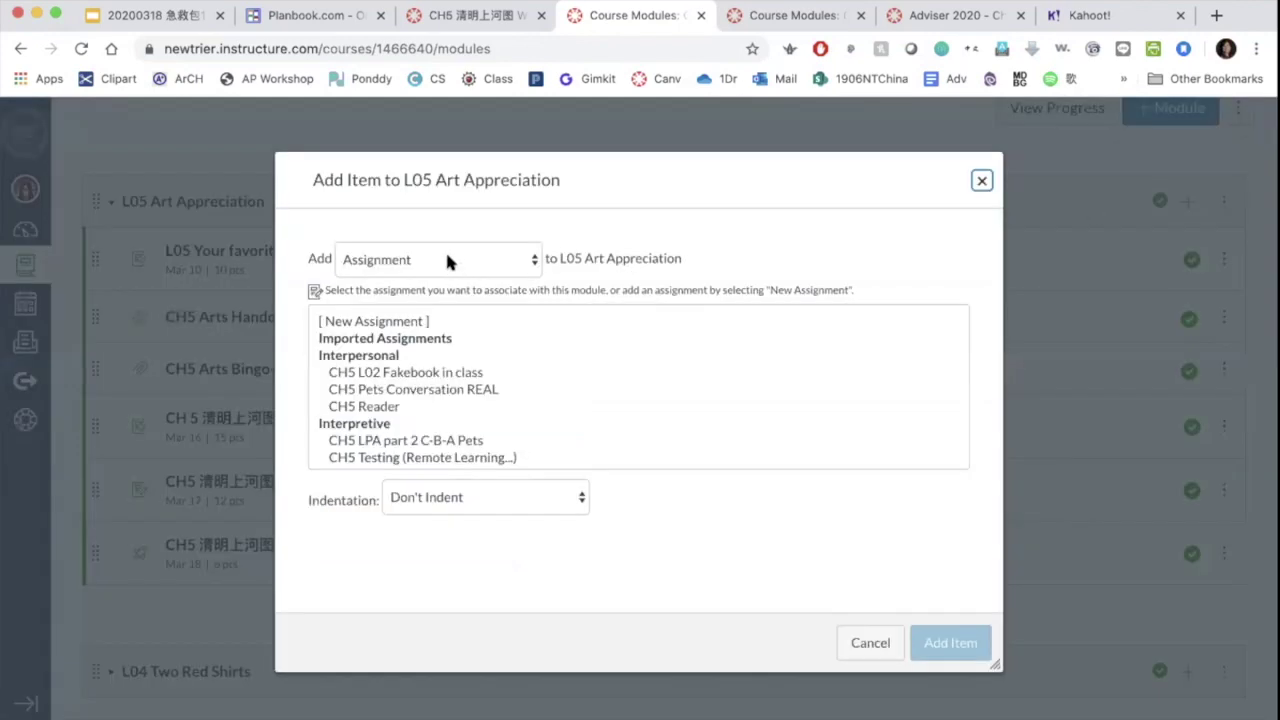
{"action": "left_click", "coordinate": [447, 260]}
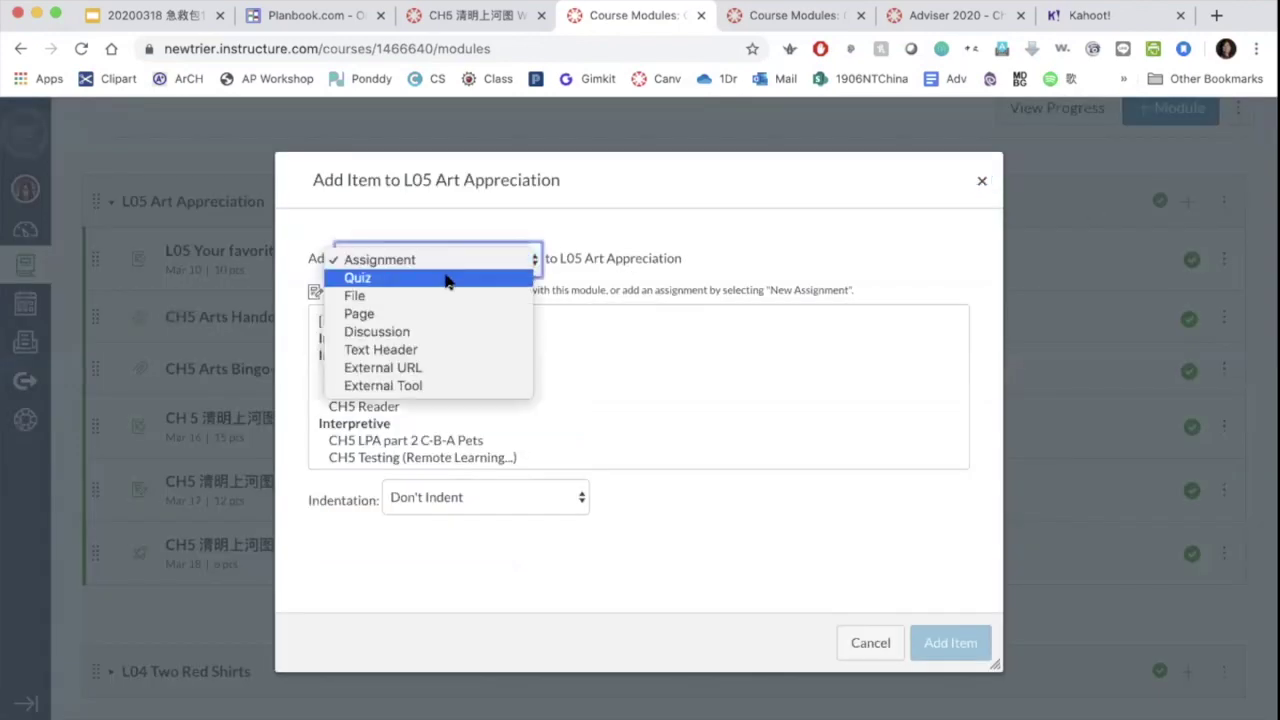
{"action": "left_click", "coordinate": [447, 280]}
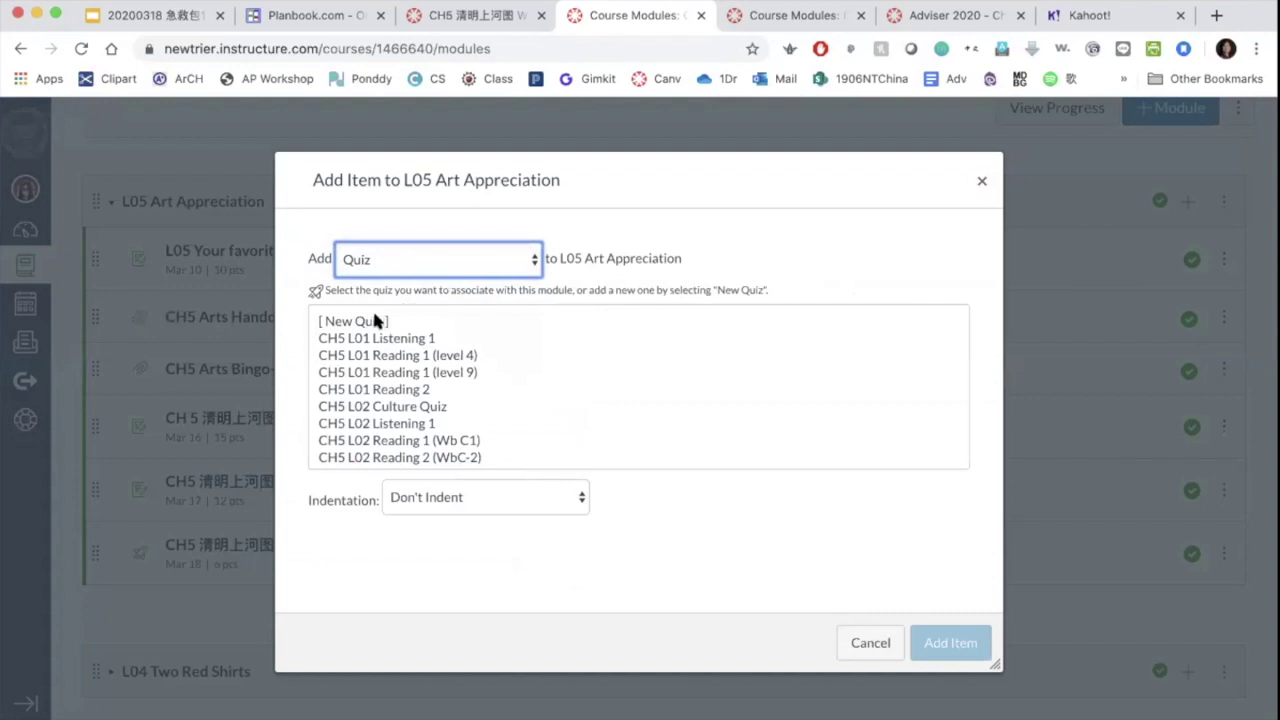
{"action": "left_click", "coordinate": [376, 320]}
{"action": "left_click", "coordinate": [447, 491]}
{"action": "type", "text": "CH5 Testing (Remote LEarning"}
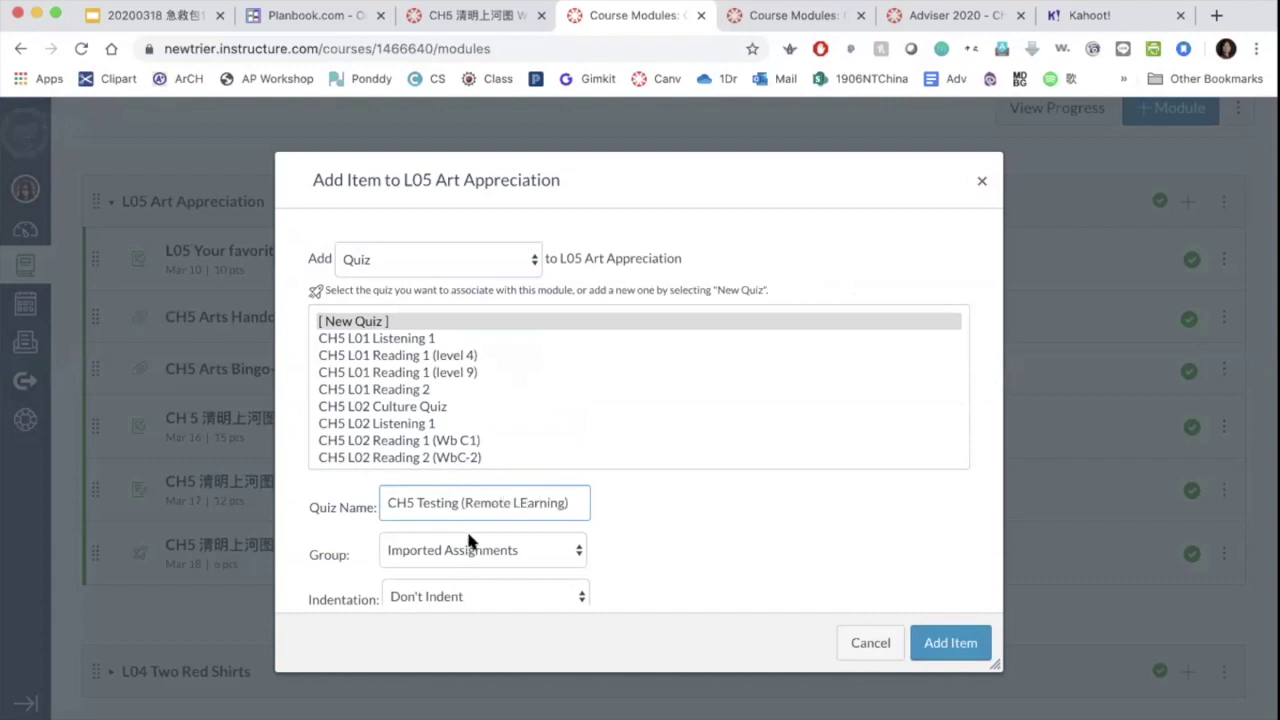
- Assign the new quiz to the Learning Practices group and add it to the module
{"action": "left_click", "coordinate": [469, 545]}
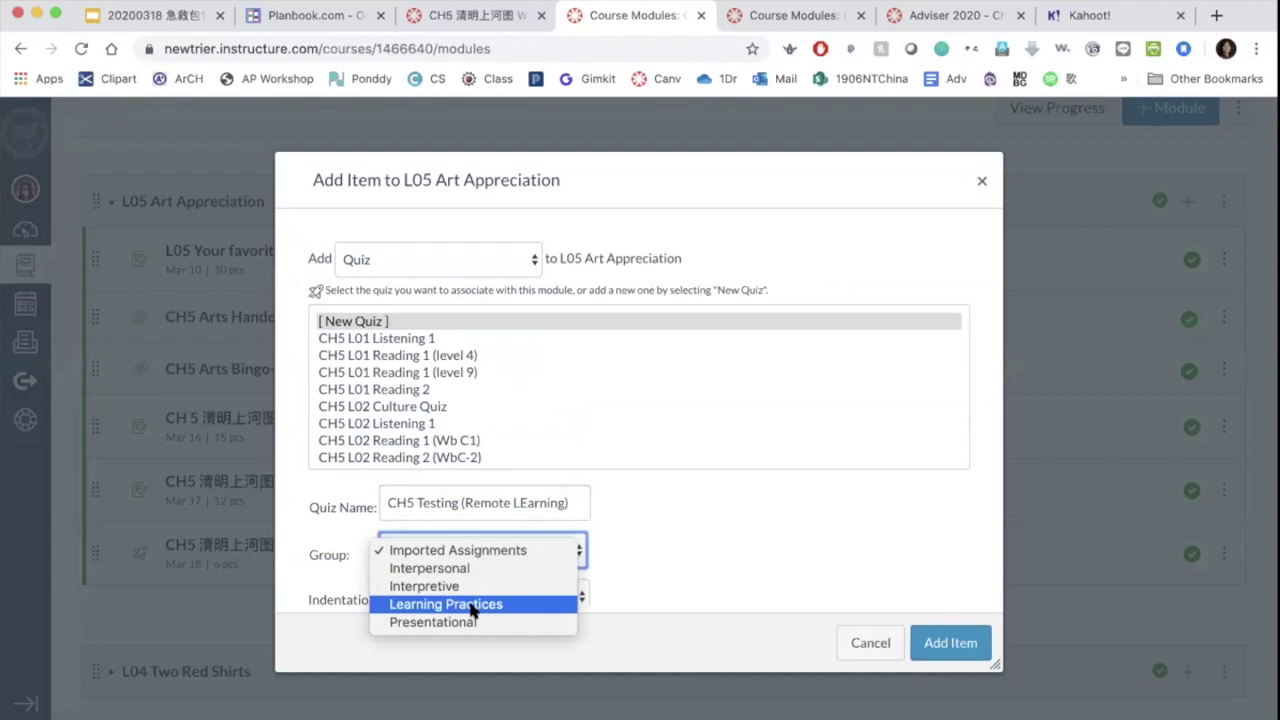
{"action": "left_click", "coordinate": [474, 606]}
{"action": "scroll", "coordinate": [765, 543], "scroll_direction": "down", "scroll_amount": 1}
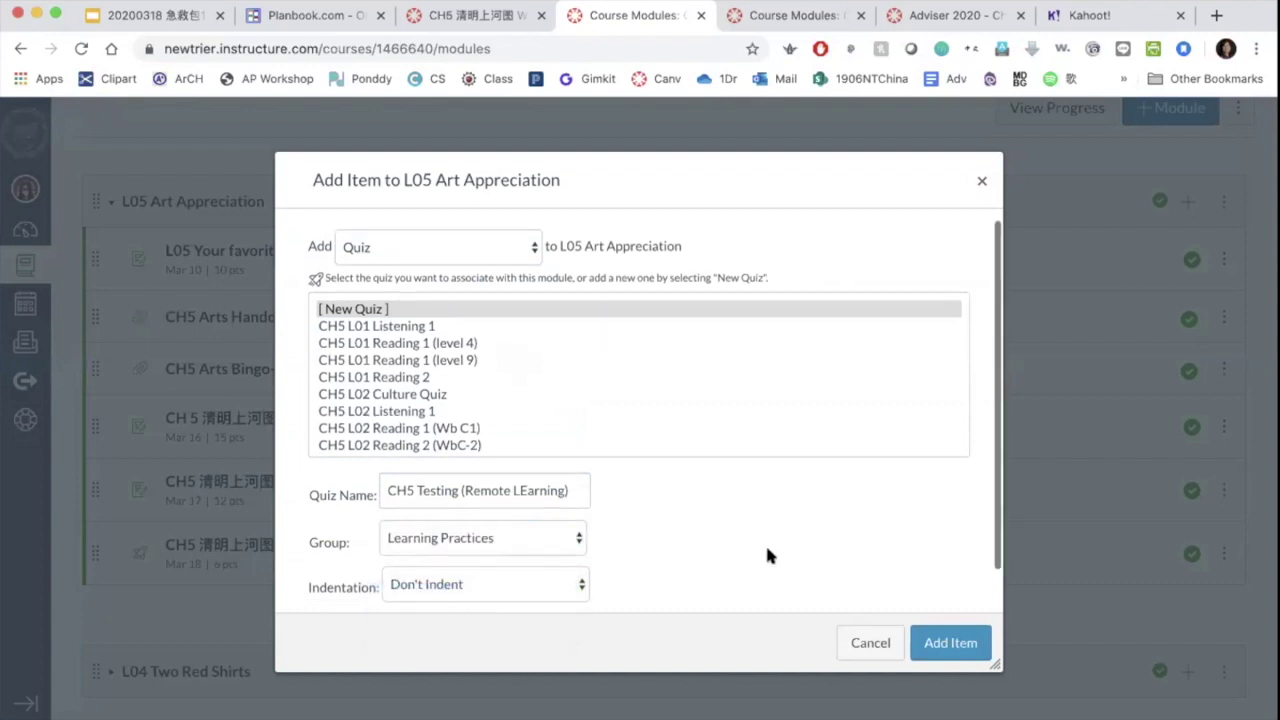
{"action": "left_click", "coordinate": [527, 545]}
{"action": "left_click", "coordinate": [530, 563]}
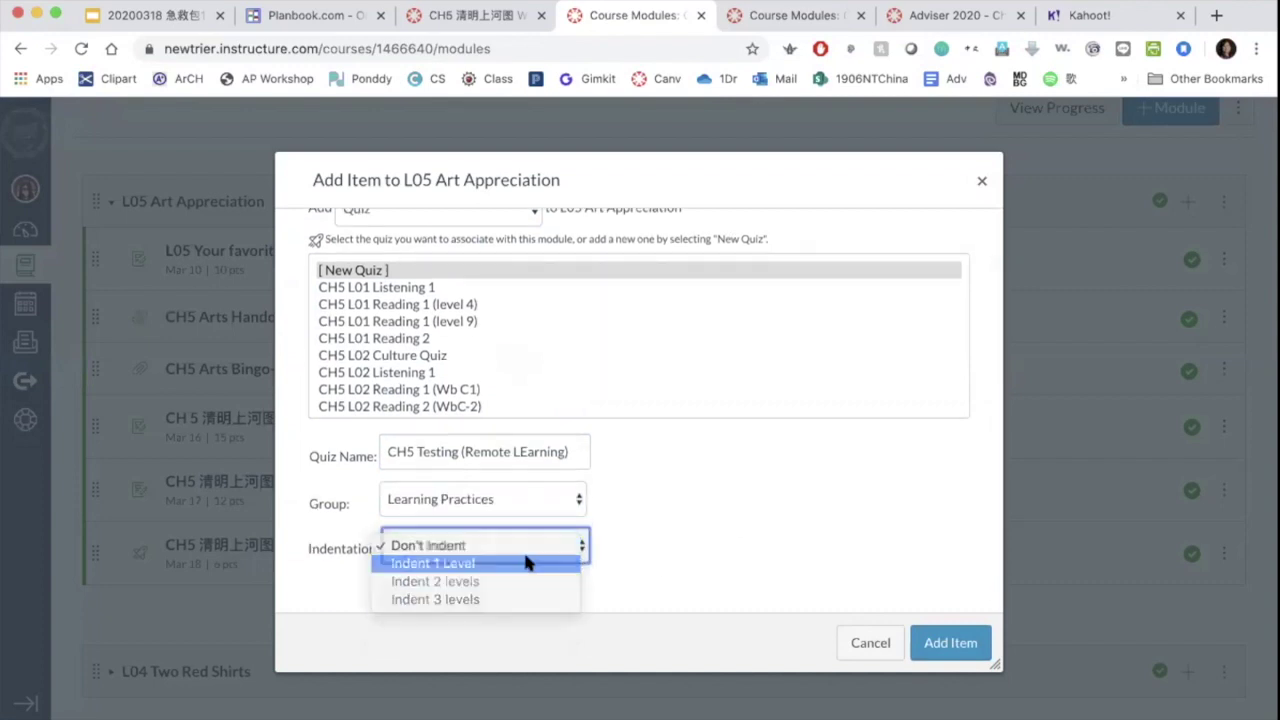
{"action": "left_click", "coordinate": [950, 643]}
- Edit the new quiz and enter the instructions "You will be reading a passage. Please answer the questions as best as possible."
{"action": "scroll", "coordinate": [731, 429], "scroll_direction": "down", "scroll_amount": 3}
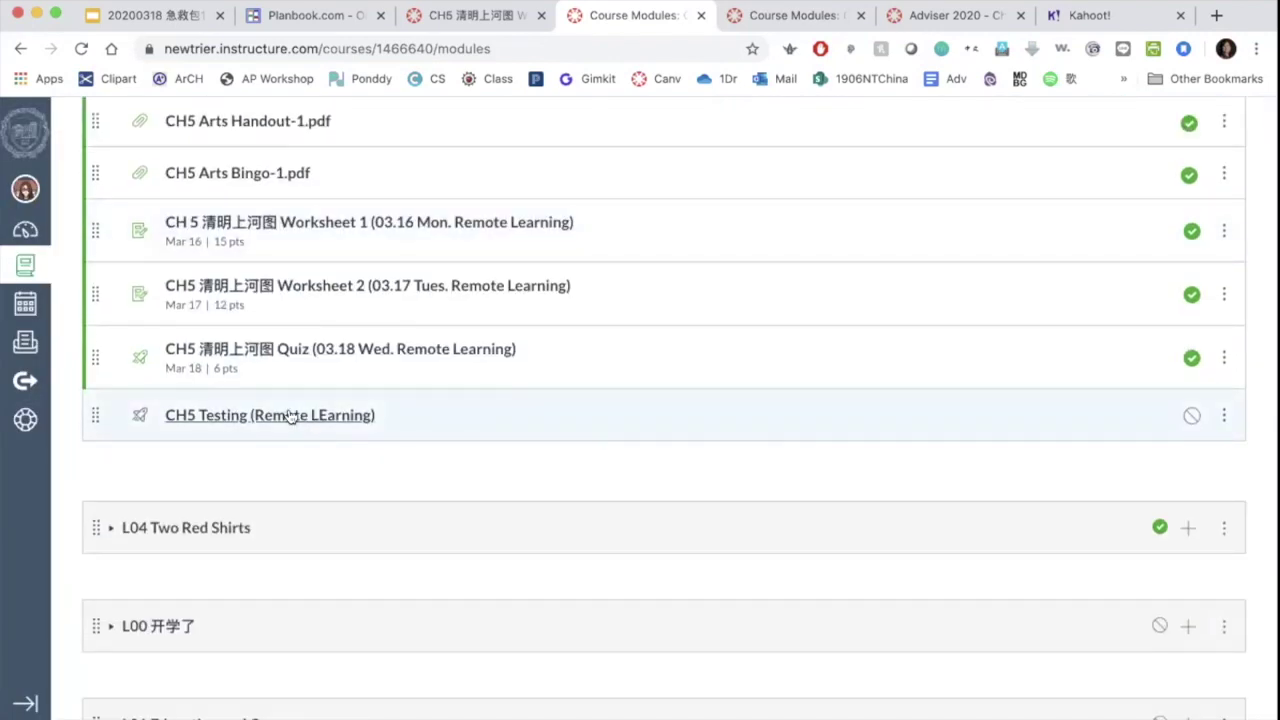
{"action": "left_click", "coordinate": [290, 416]}
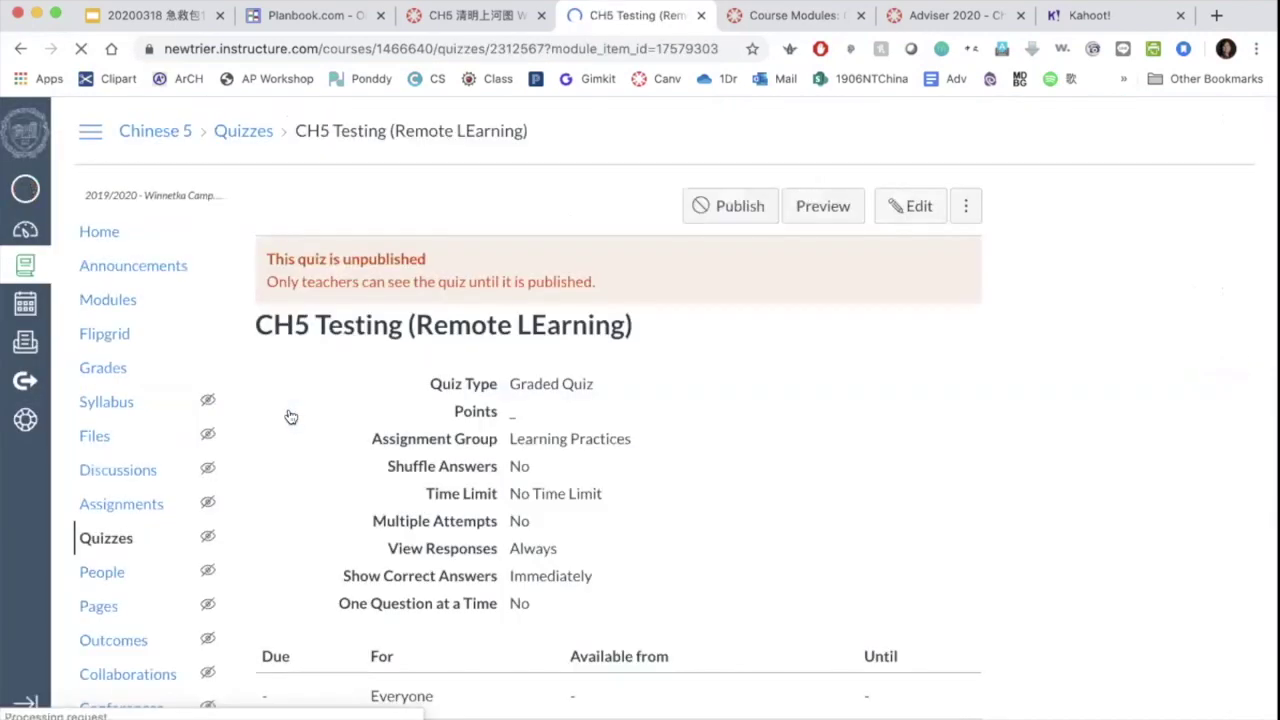
{"action": "left_click", "coordinate": [912, 210]}
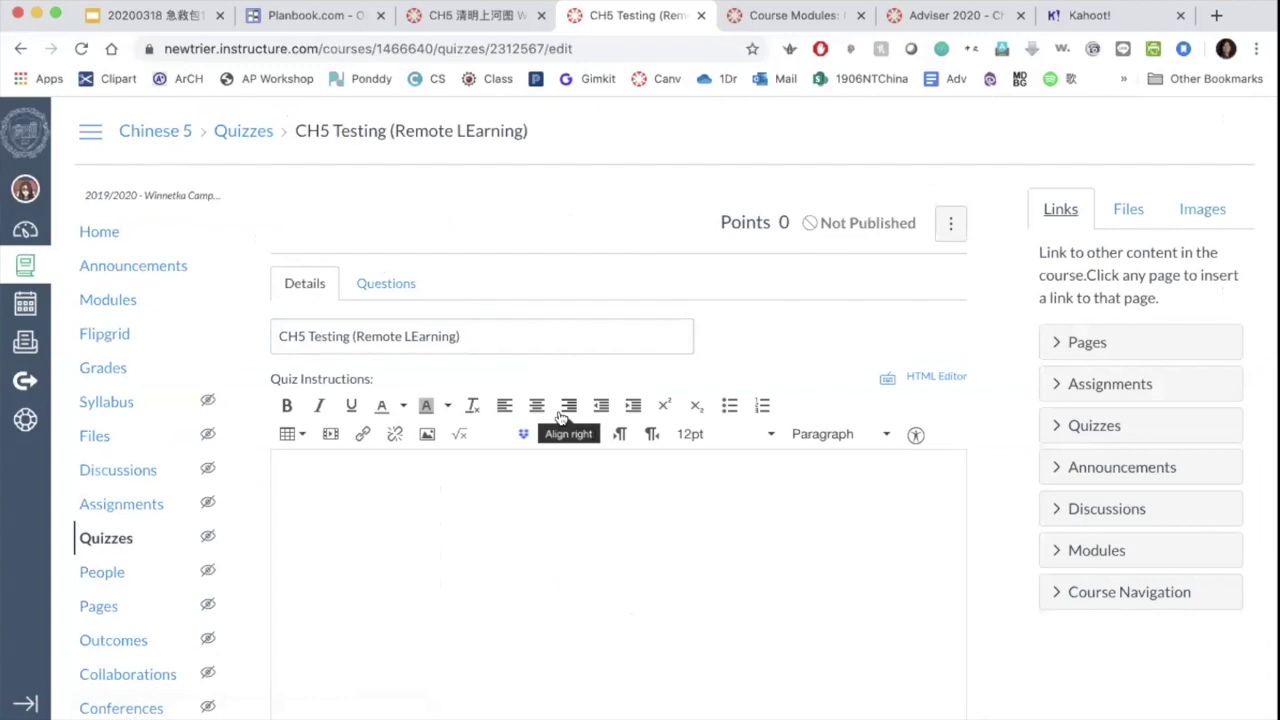
{"action": "scroll", "coordinate": [560, 420], "scroll_direction": "down", "scroll_amount": 3}
{"action": "left_click", "coordinate": [550, 404]}
{"action": "scroll", "coordinate": [550, 404], "scroll_direction": "up", "scroll_amount": 2}
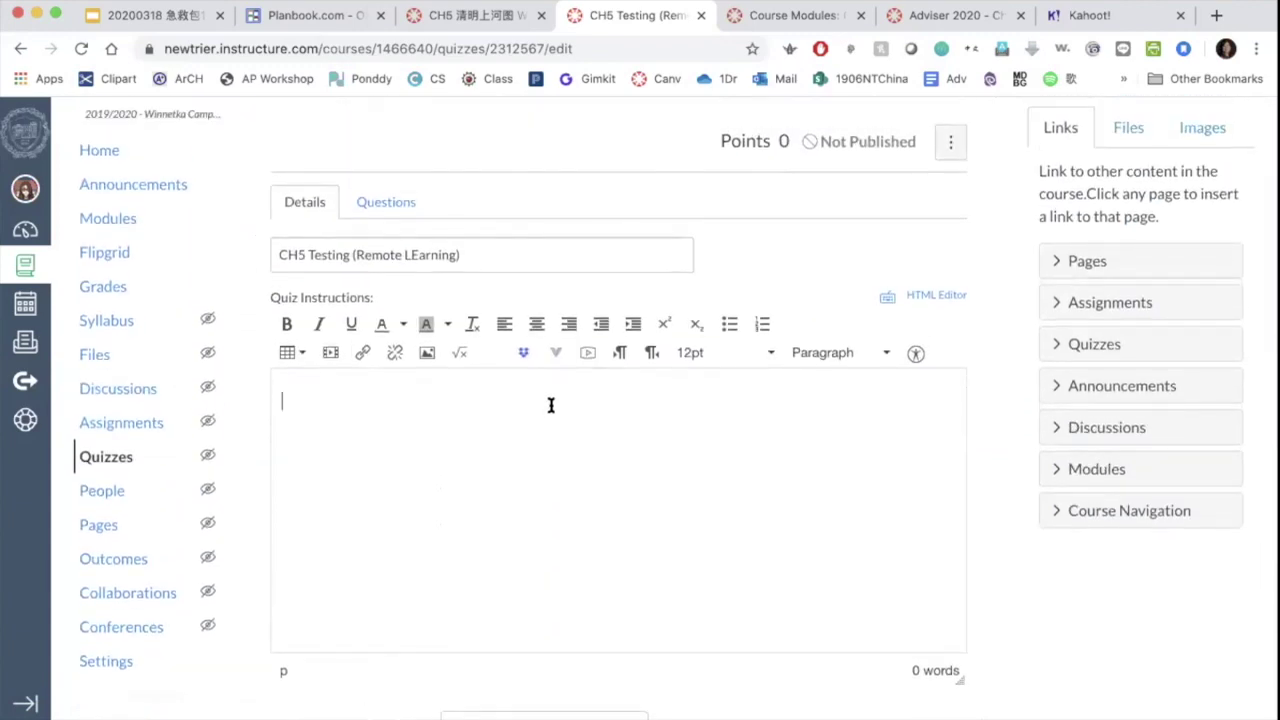
{"action": "type", "text": "You will beereading a passage.  Please"}
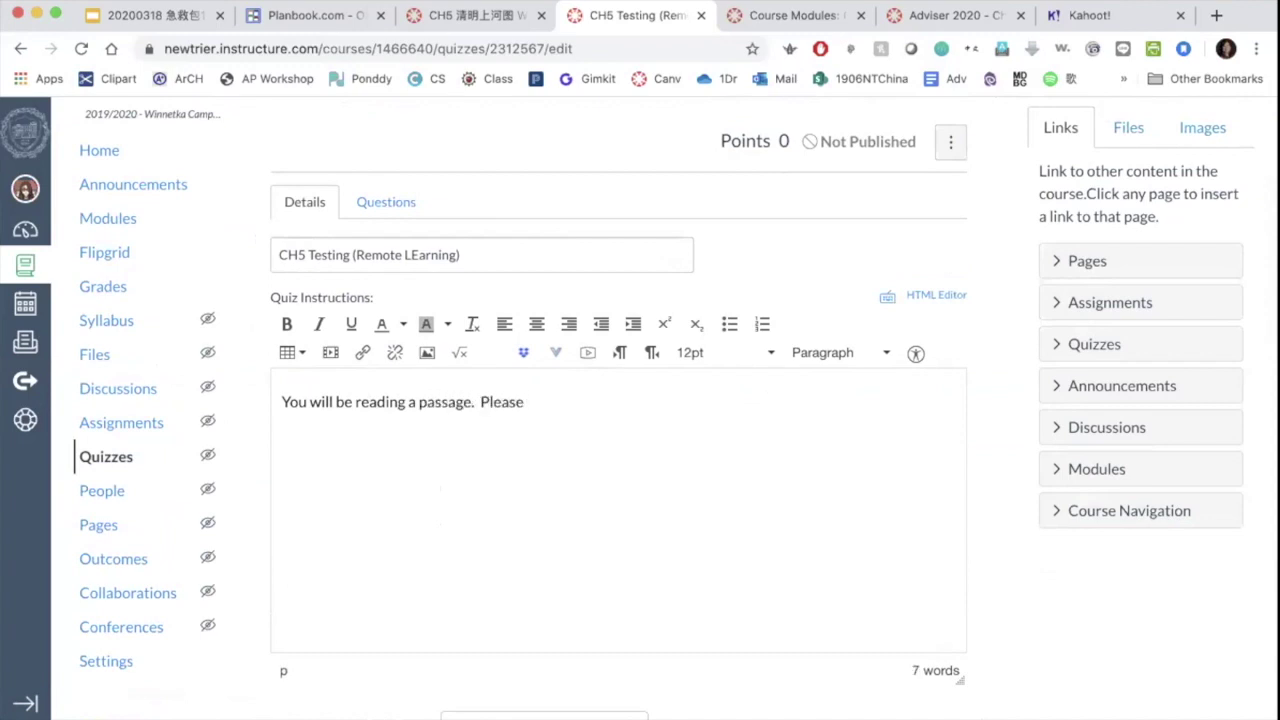
{"action": "type", "text": "r the questions as best as possible."}
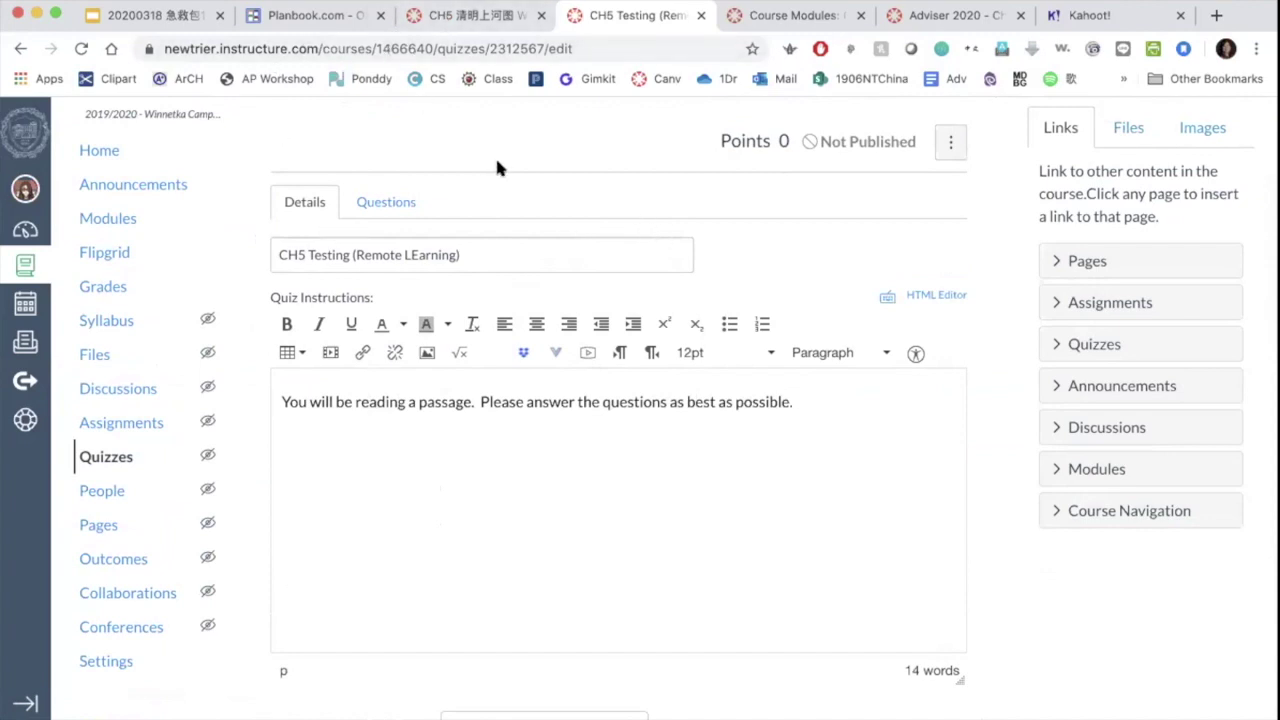
- Add a question to the quiz, clear its default name and set its type to Text (no question)
{"action": "left_click", "coordinate": [369, 205]}
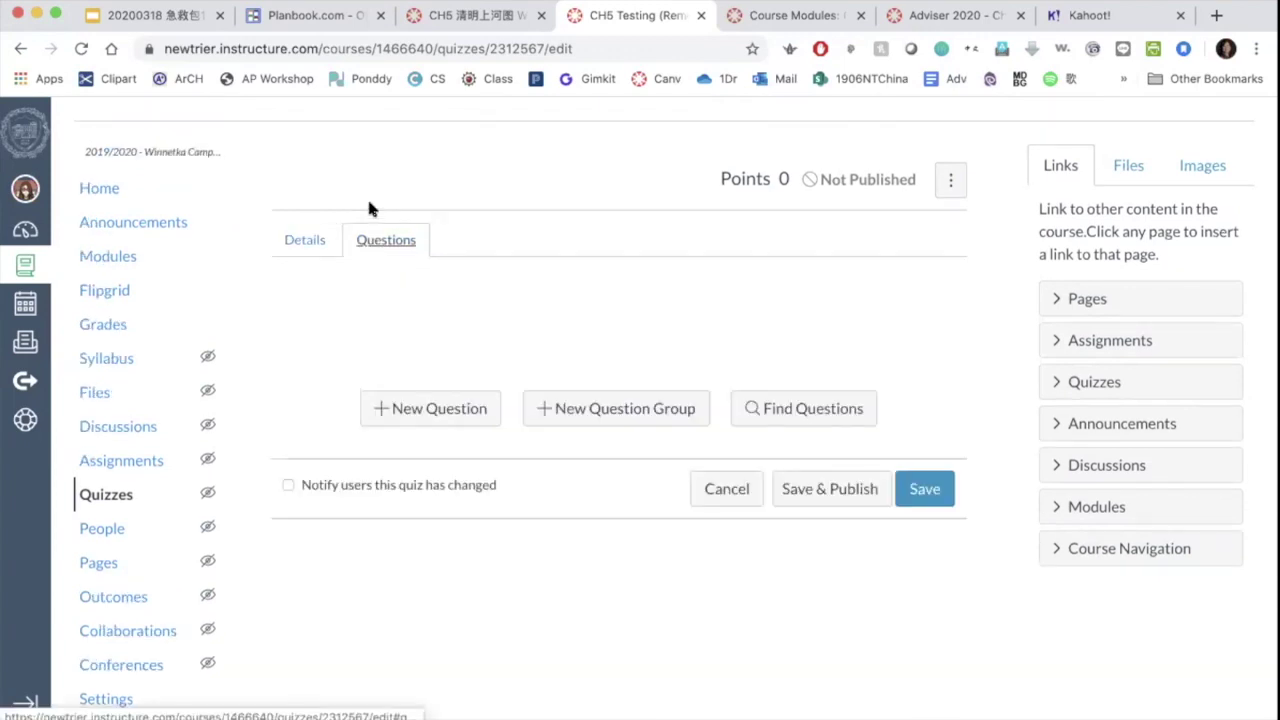
{"action": "left_click", "coordinate": [435, 409]}
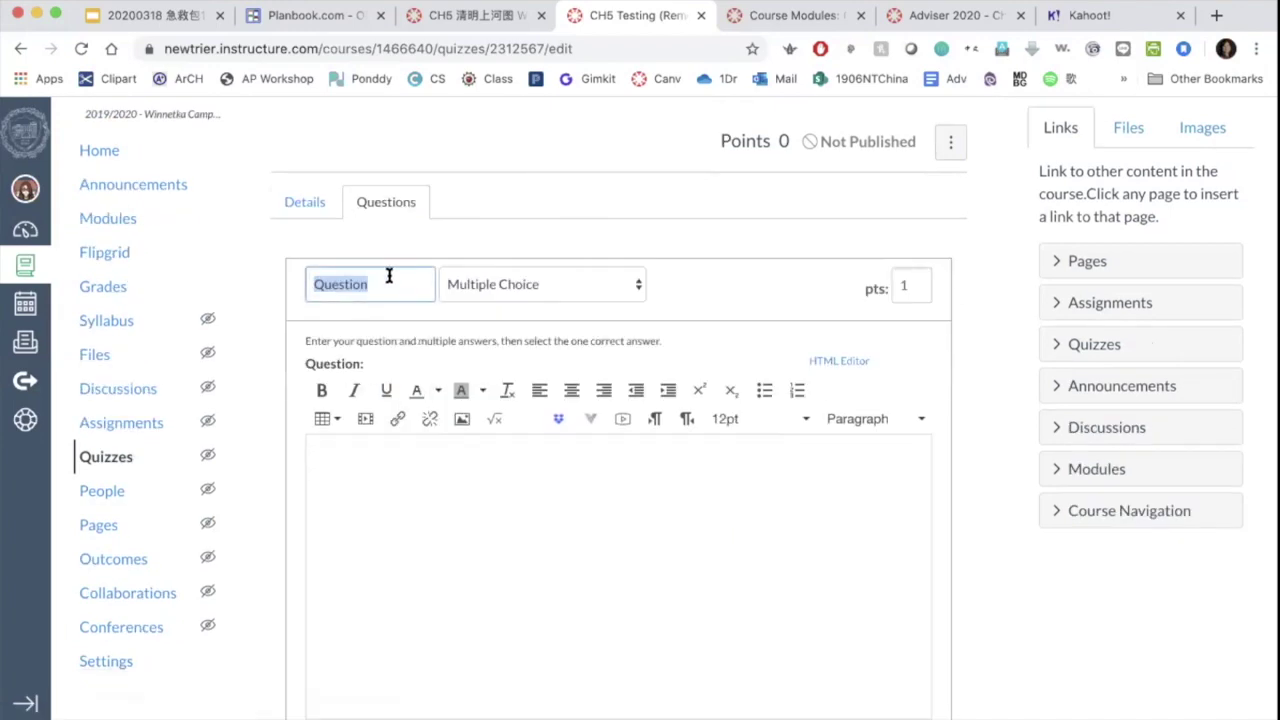
{"action": "key", "text": "BackSpace"}
{"action": "left_click", "coordinate": [537, 288]}
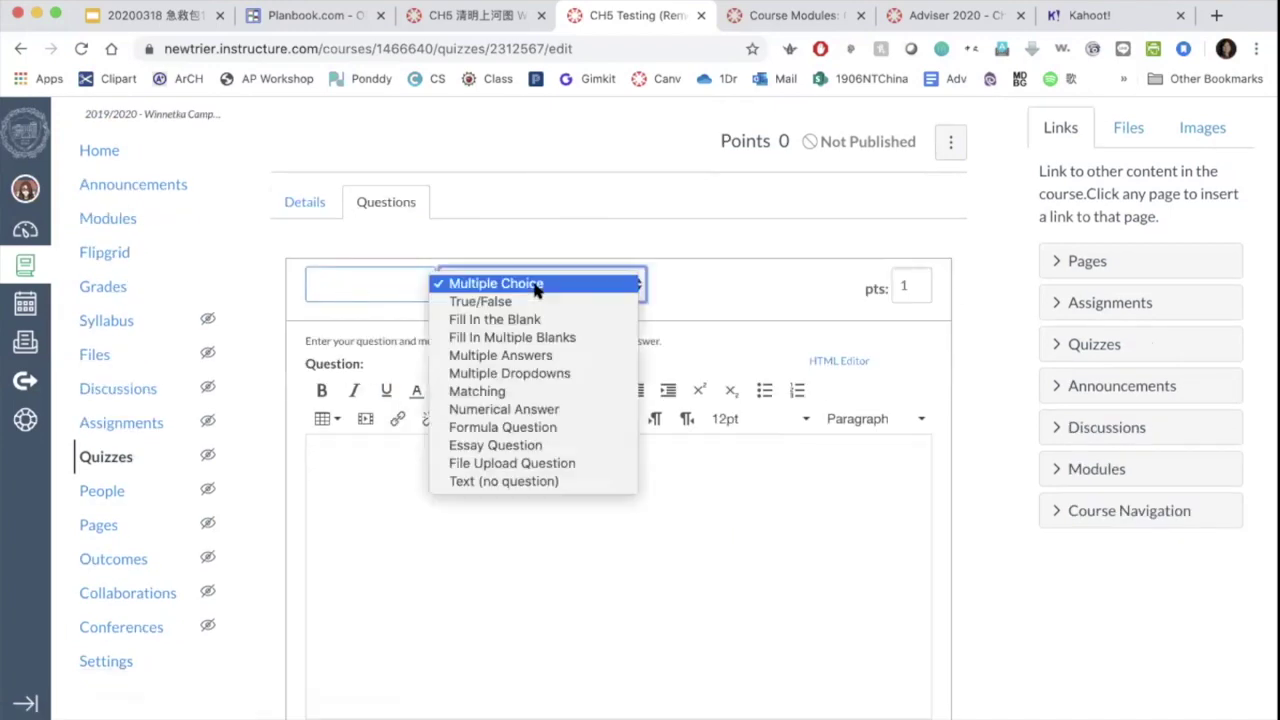
{"action": "left_click", "coordinate": [535, 482]}
{"action": "scroll", "coordinate": [530, 503], "scroll_direction": "down", "scroll_amount": 1}
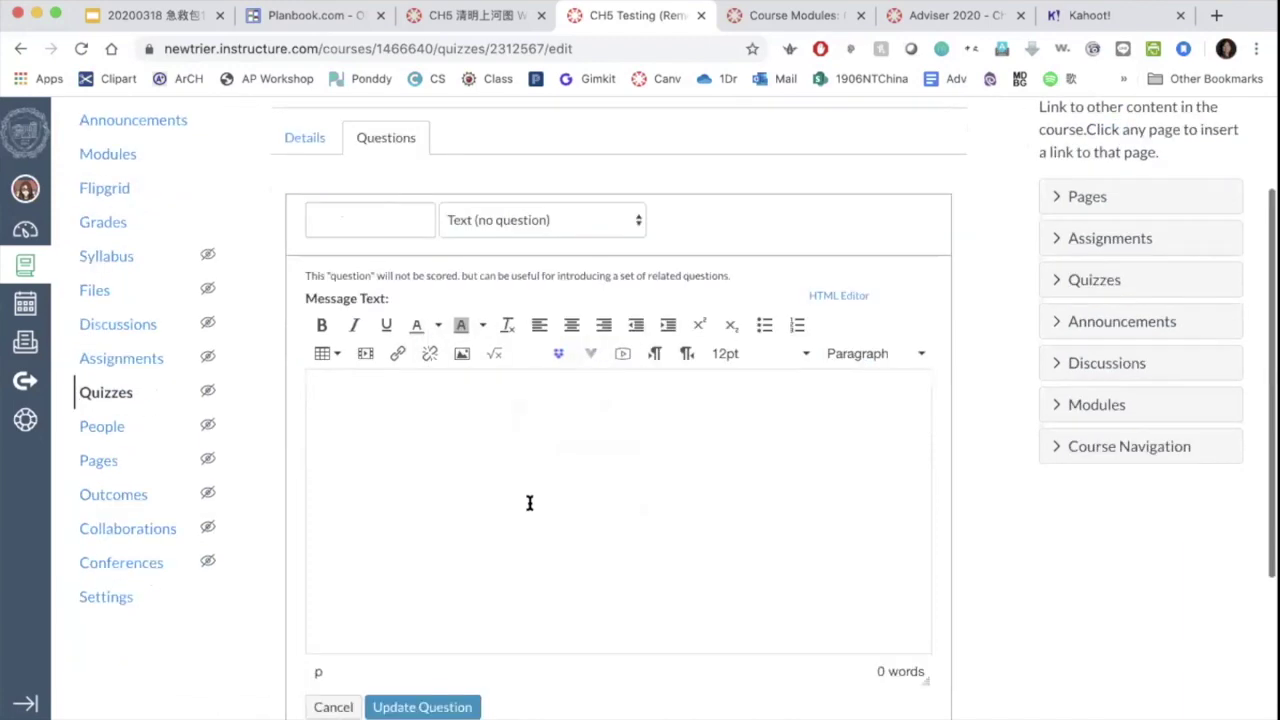
- Enter a teacher greeting followed by "We have not seen each other for a while......" as the message text and save the question
{"action": "scroll", "coordinate": [530, 503], "scroll_direction": "down", "scroll_amount": 1}
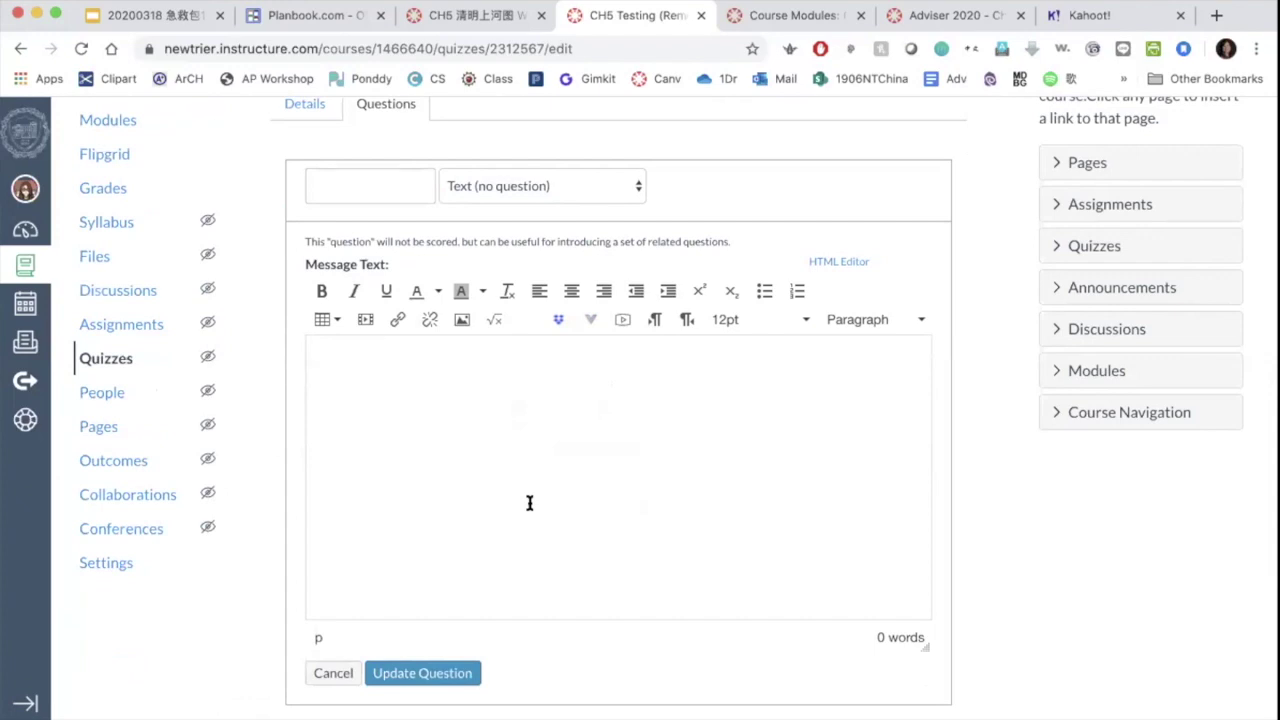
{"action": "type", "text": "Hello, this is Chao laoshi. IWe have not seen each other for a while......"}
{"action": "key", "text": "Return"}
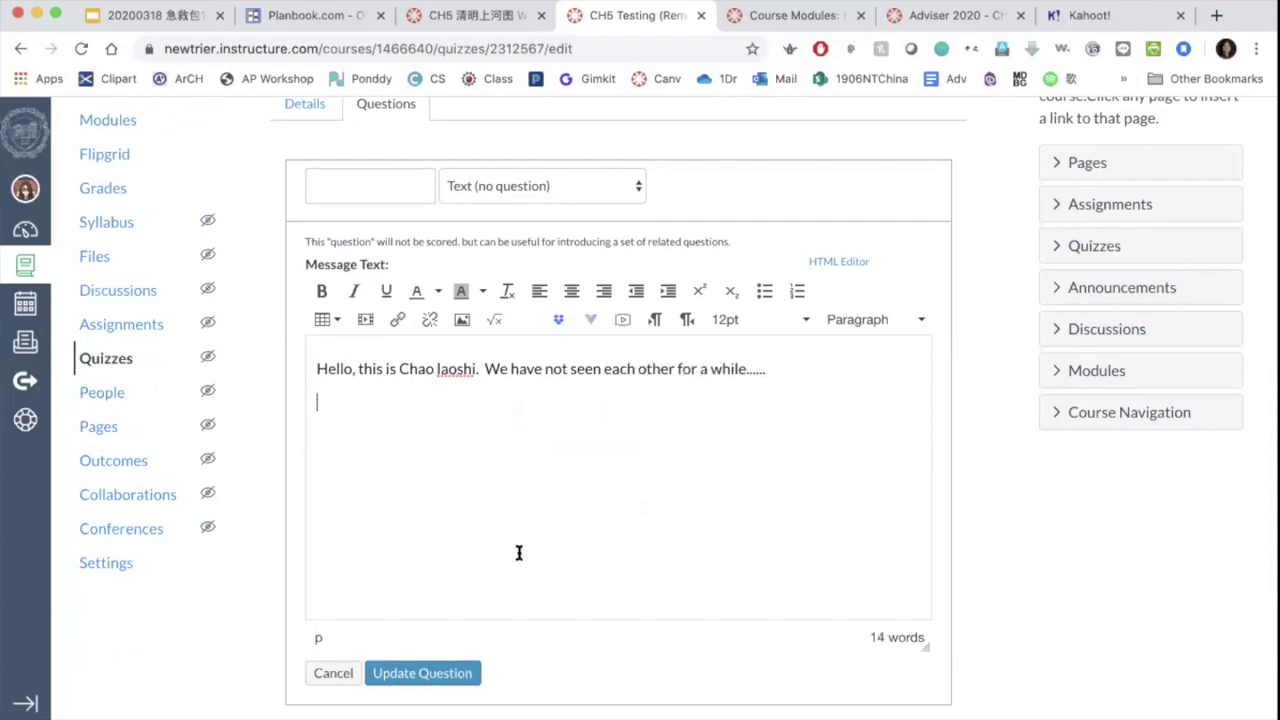
{"action": "left_click", "coordinate": [434, 673]}
{"action": "mouse_move", "coordinate": [937, 337]}
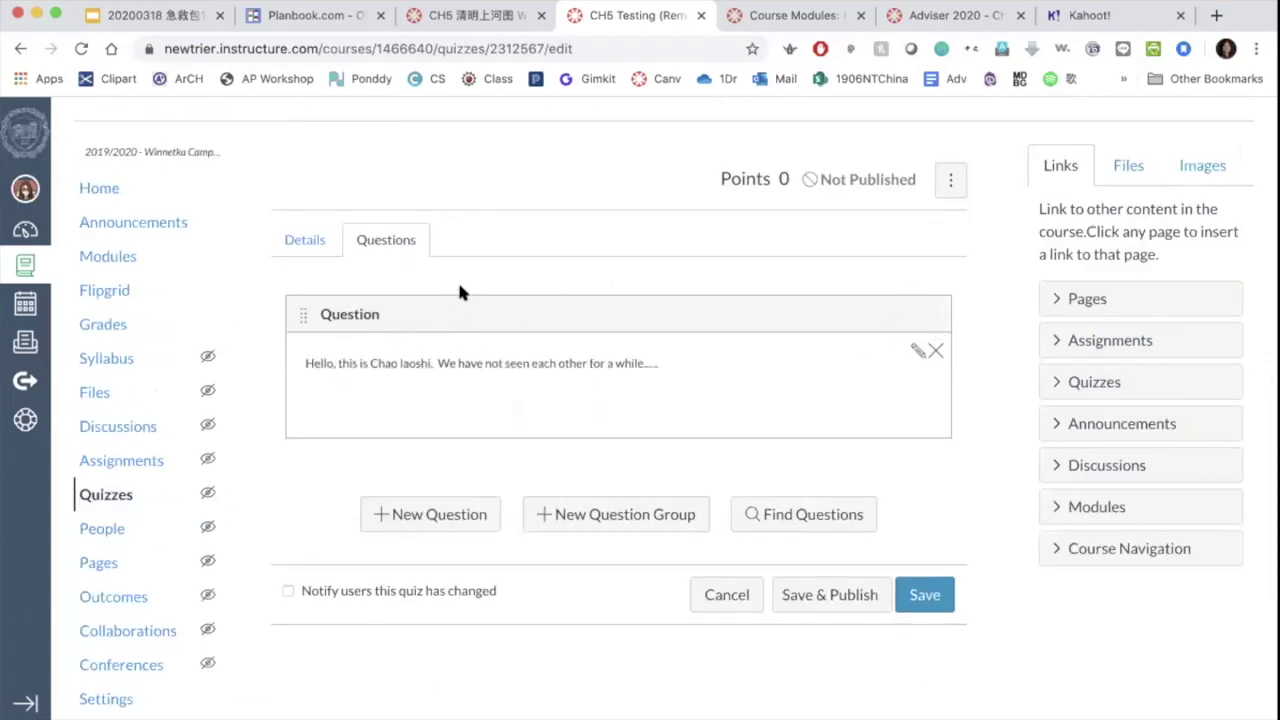
- Rename the greeting text block as "Text" and save the change
{"action": "left_click", "coordinate": [916, 350]}
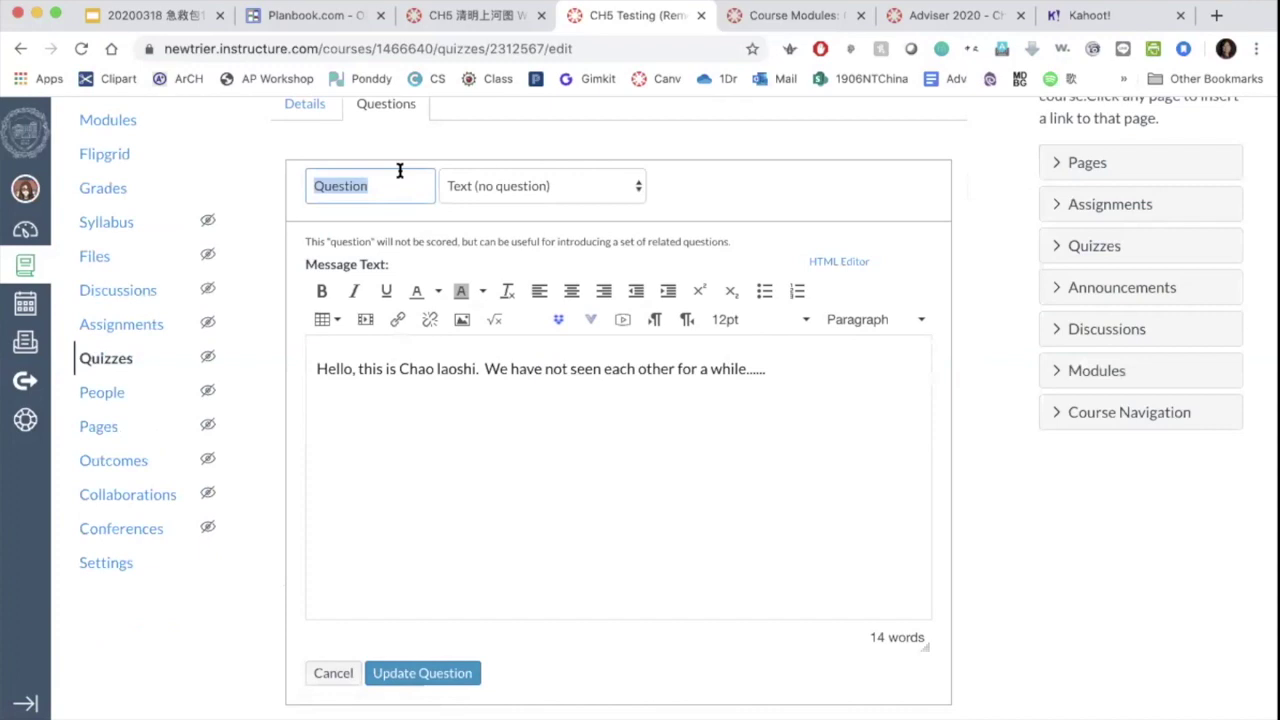
{"action": "key", "text": "BackSpace"}
{"action": "type", "text": "Text"}
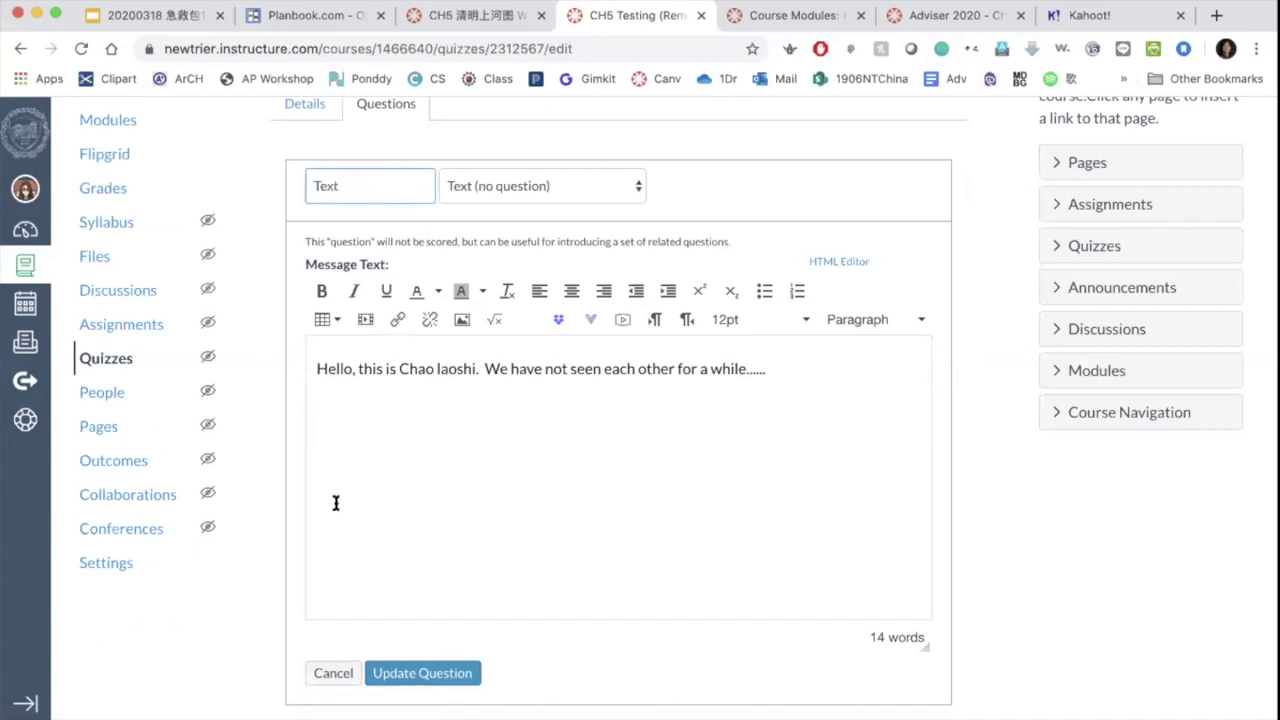
{"action": "left_click", "coordinate": [416, 668]}
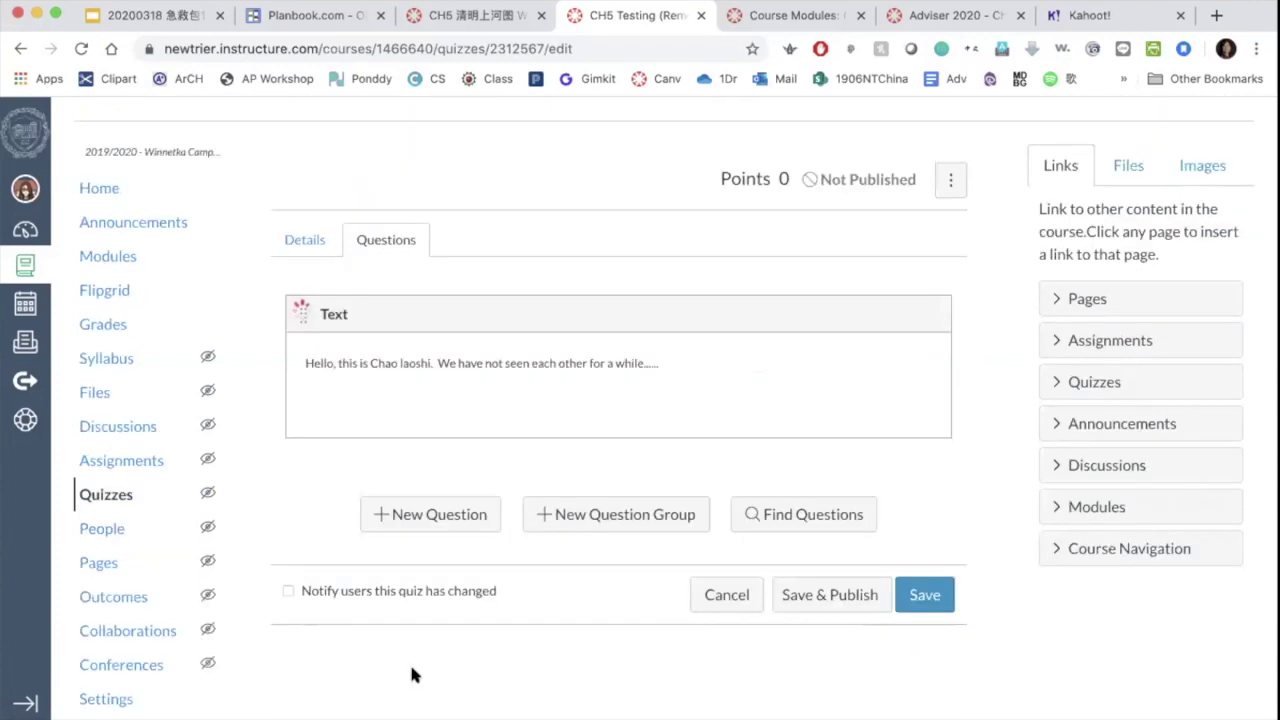
- Add a Multiple Choice question to the quiz with the text "1. Who is writing this letter?"
{"action": "left_click", "coordinate": [437, 514]}
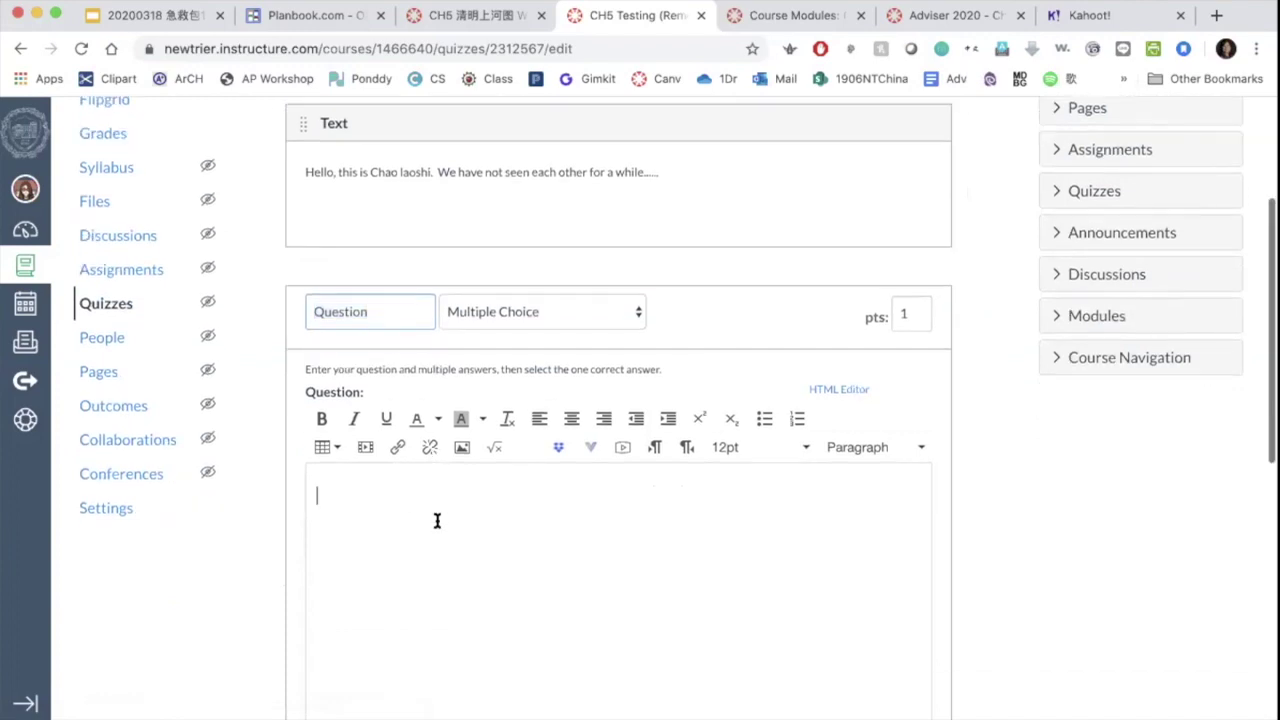
{"action": "type", "text": "1. Who si writing this letter."}
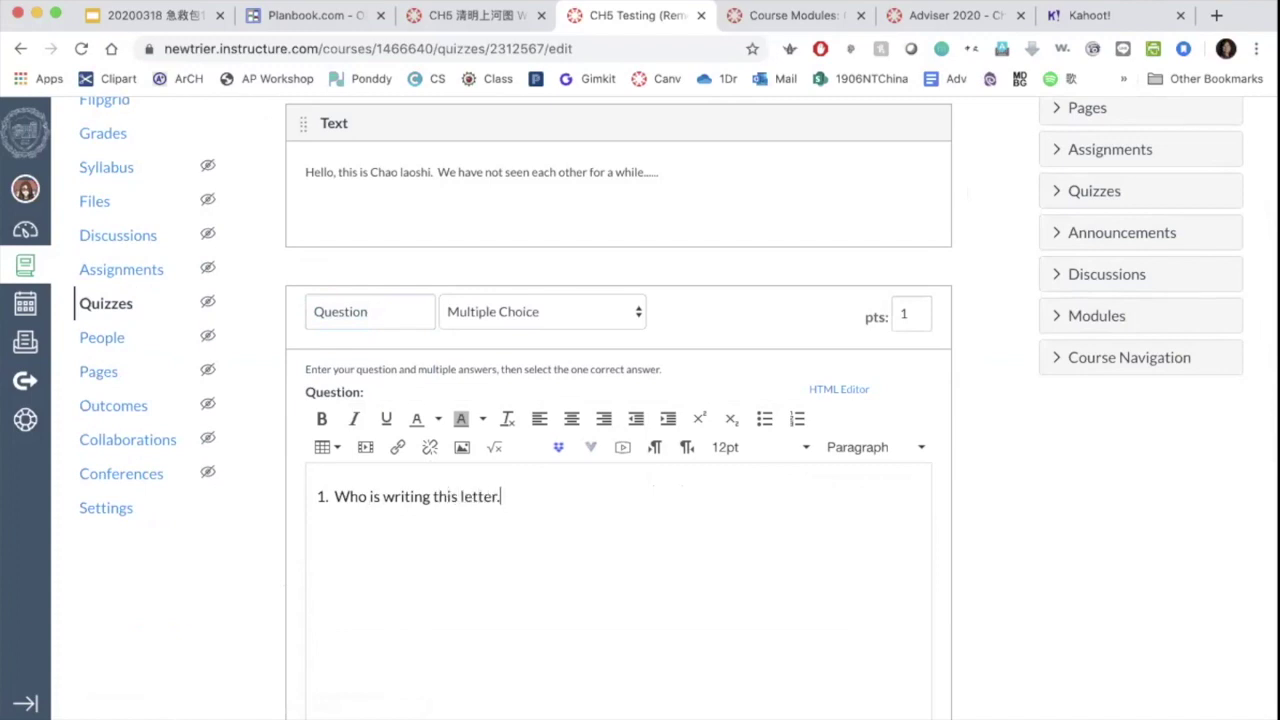
{"action": "scroll", "coordinate": [660, 560], "scroll_direction": "down", "scroll_amount": 1}
{"action": "key", "text": "BackSpace"}
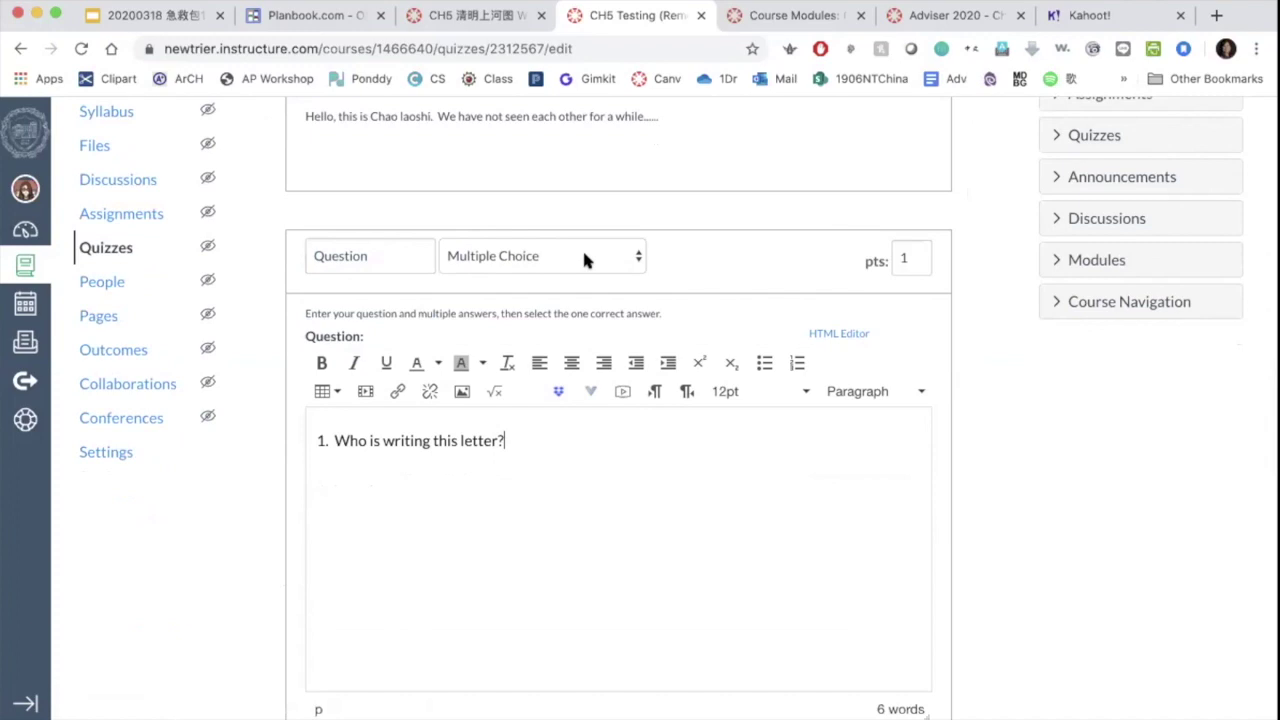
- Enter "the teacher" as the correct answer and "the student" as the first possible wrong answer
{"action": "scroll", "coordinate": [585, 255], "scroll_direction": "down", "scroll_amount": 5}
{"action": "left_click", "coordinate": [550, 506]}
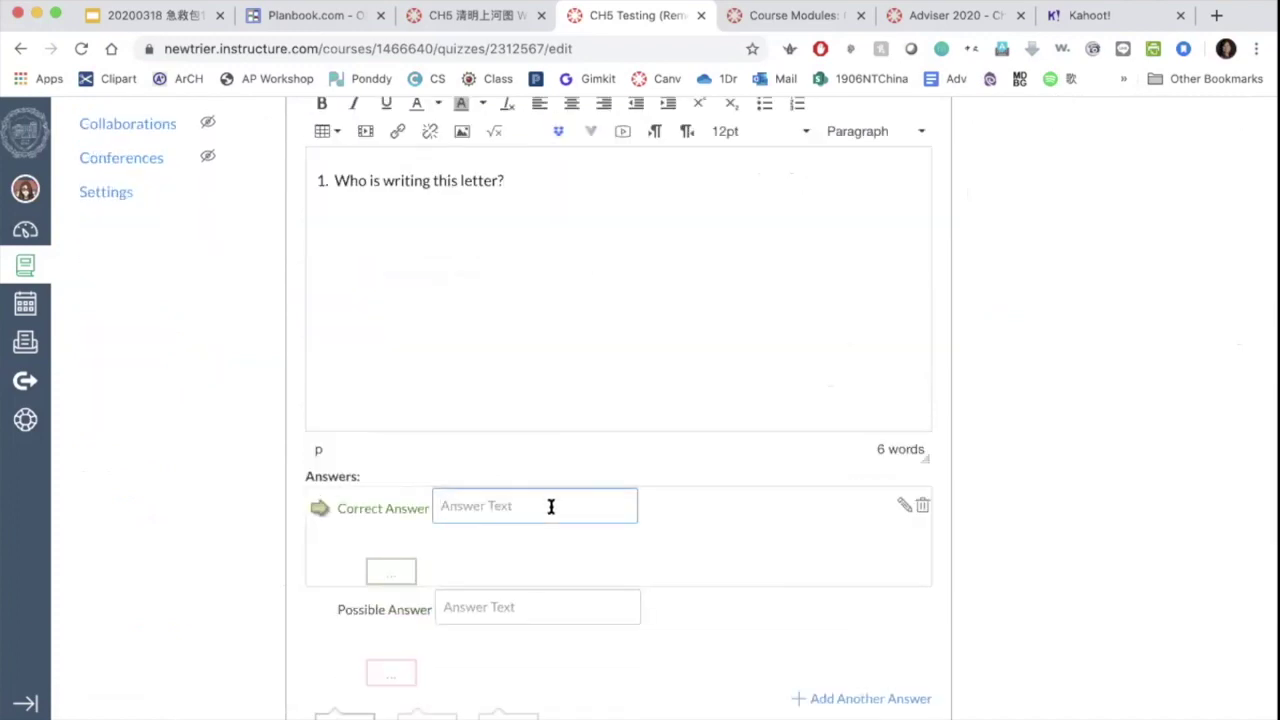
{"action": "type", "text": "the teacher"}
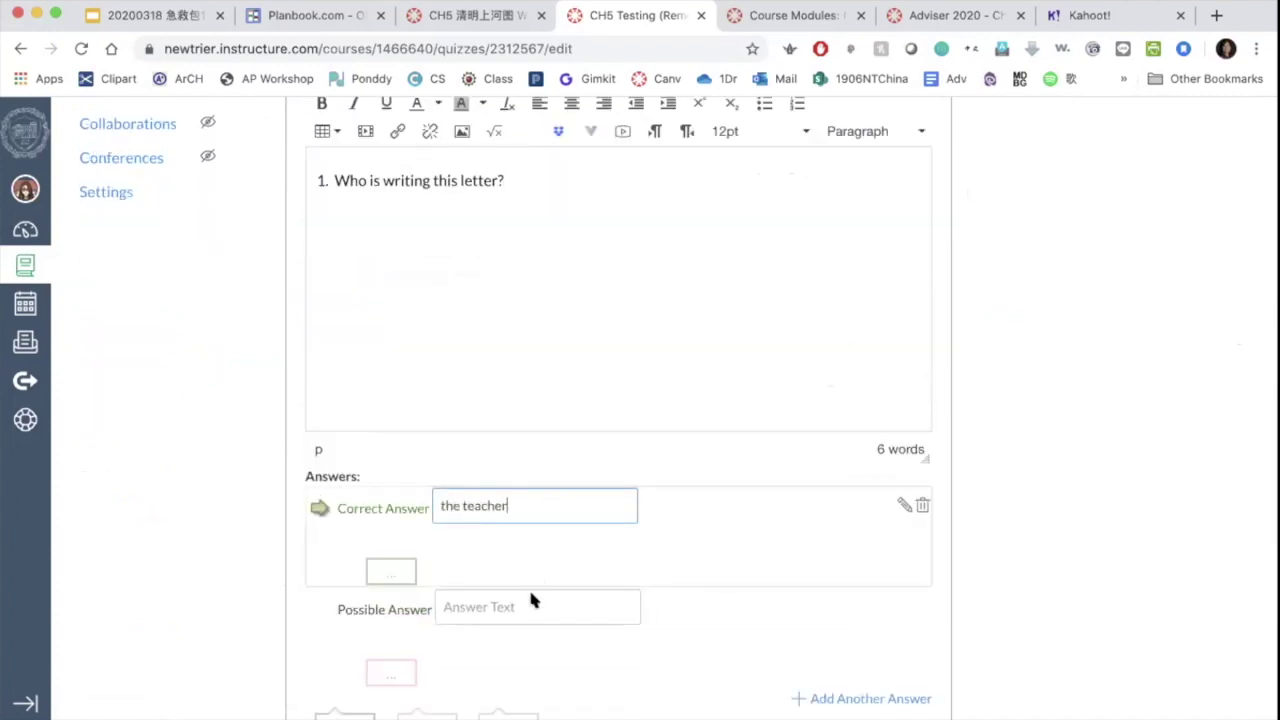
{"action": "left_click", "coordinate": [530, 606]}
{"action": "type", "text": "the student"}
- Add the possible answers "the principal" and "the parent" and save the multiple-choice question
{"action": "scroll", "coordinate": [618, 400], "scroll_direction": "down", "scroll_amount": 1}
{"action": "left_click", "coordinate": [812, 623]}
{"action": "type", "text": "the principa"}
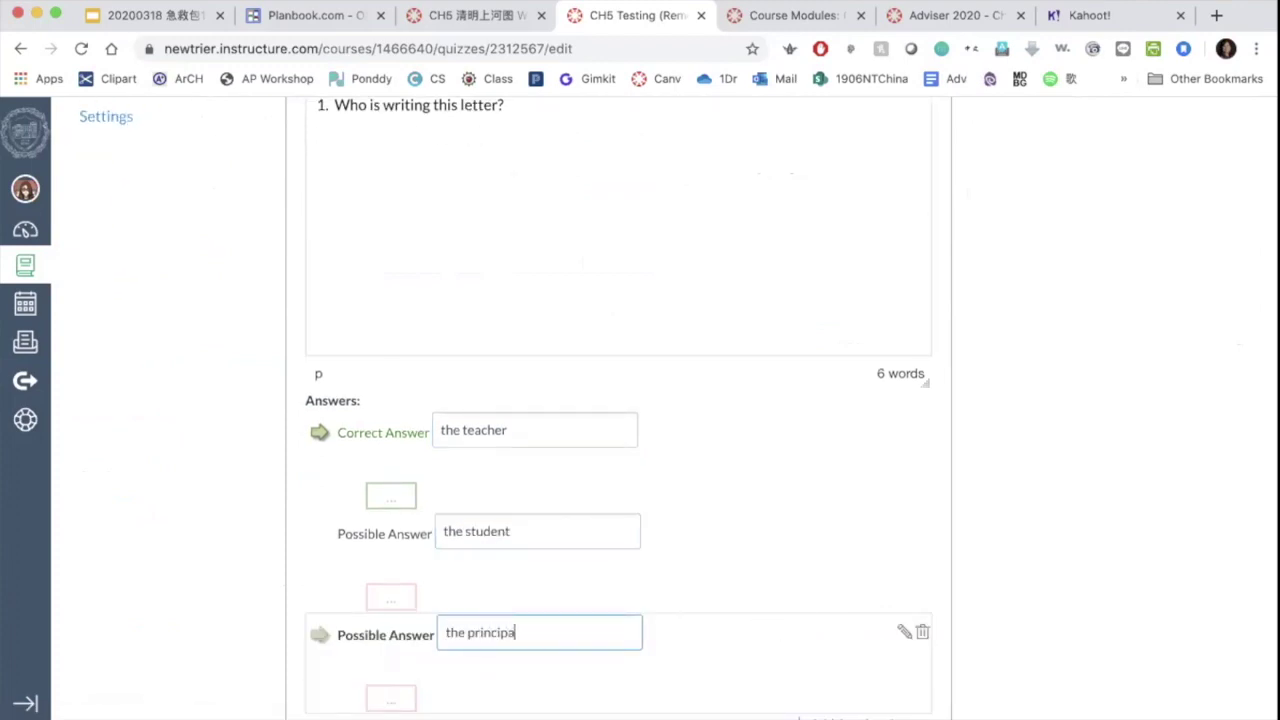
{"action": "scroll", "coordinate": [618, 400], "scroll_direction": "down", "scroll_amount": 1}
{"action": "key", "text": "BackSpace"}
{"action": "key", "text": "BackSpace"}
{"action": "type", "text": "l"}
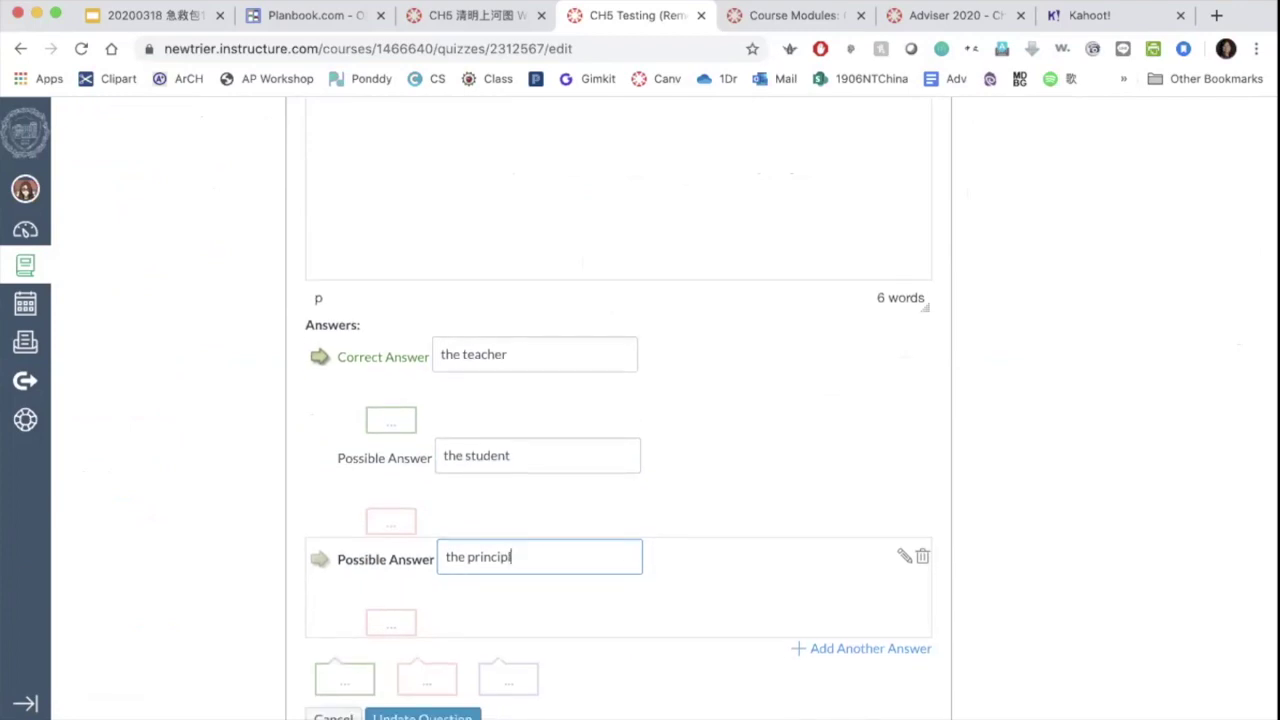
{"action": "left_click", "coordinate": [876, 649]}
{"action": "type", "text": "the parent"}
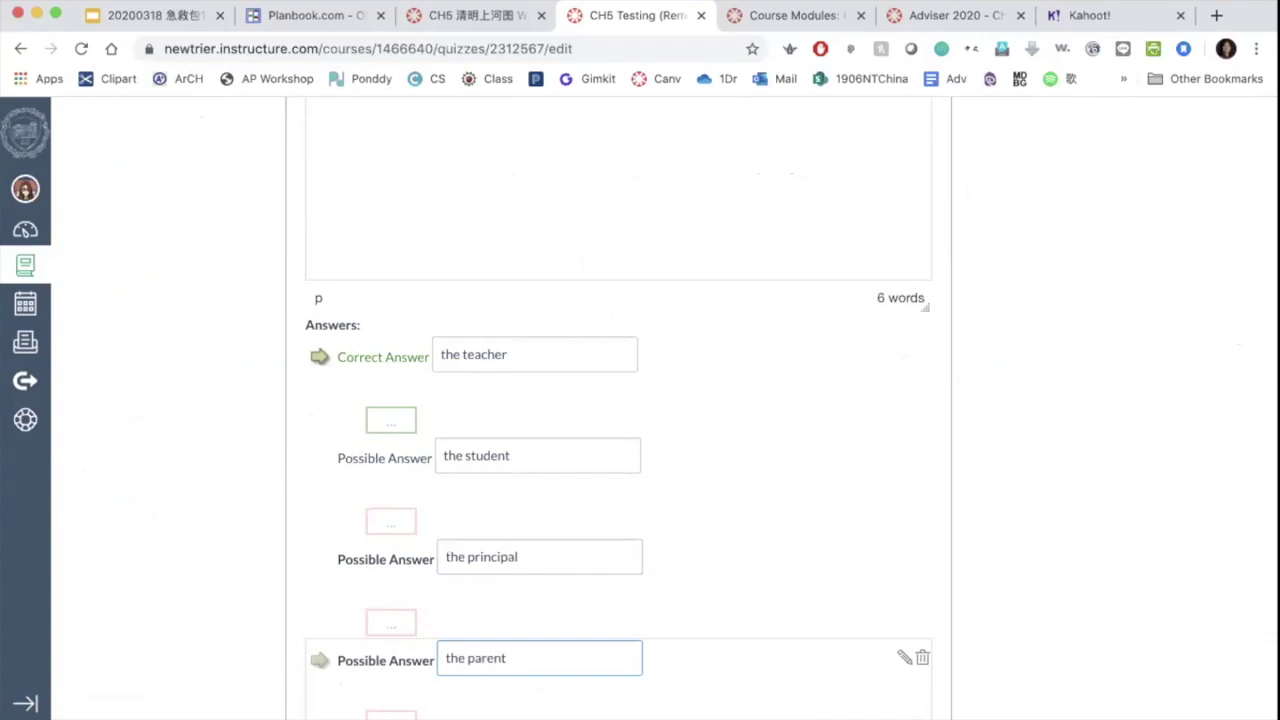
{"action": "scroll", "coordinate": [618, 400], "scroll_direction": "down", "scroll_amount": 2}
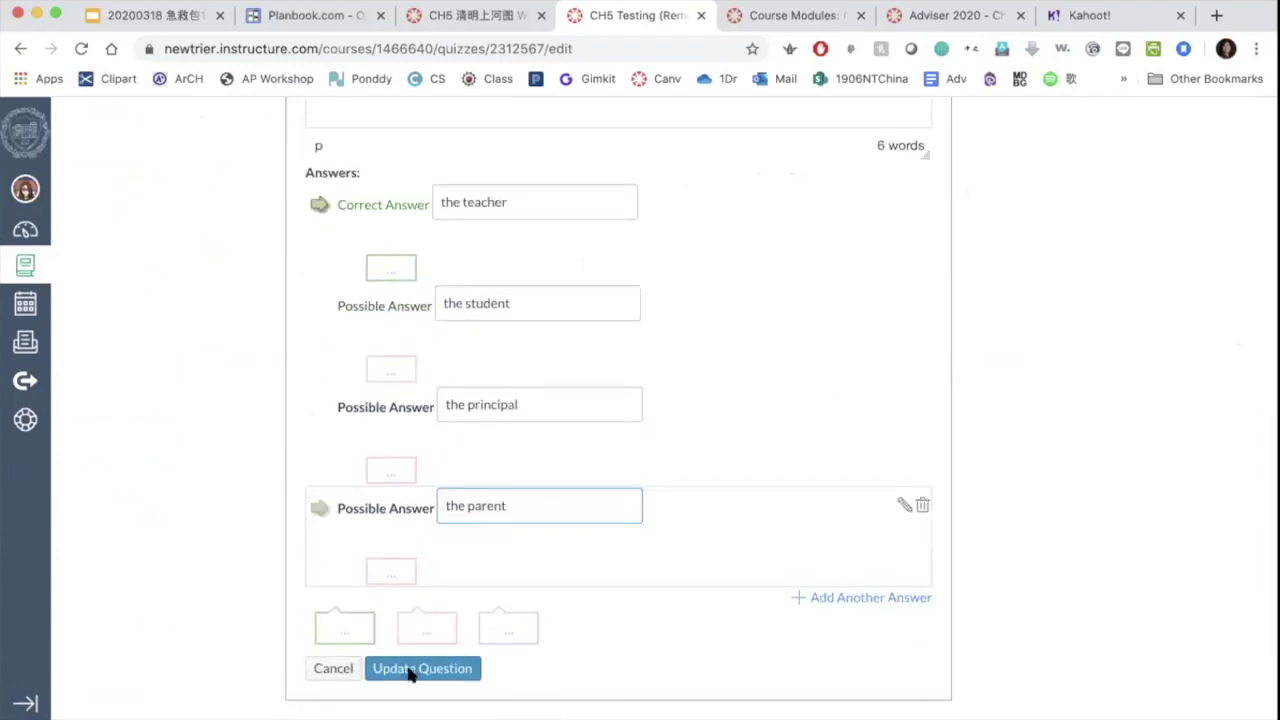
{"action": "left_click", "coordinate": [423, 671]}
- Turn on question details for the quiz to check the multiple-choice question's answers
{"action": "scroll", "coordinate": [601, 402], "scroll_direction": "up", "scroll_amount": 1}
{"action": "left_click", "coordinate": [345, 203]}
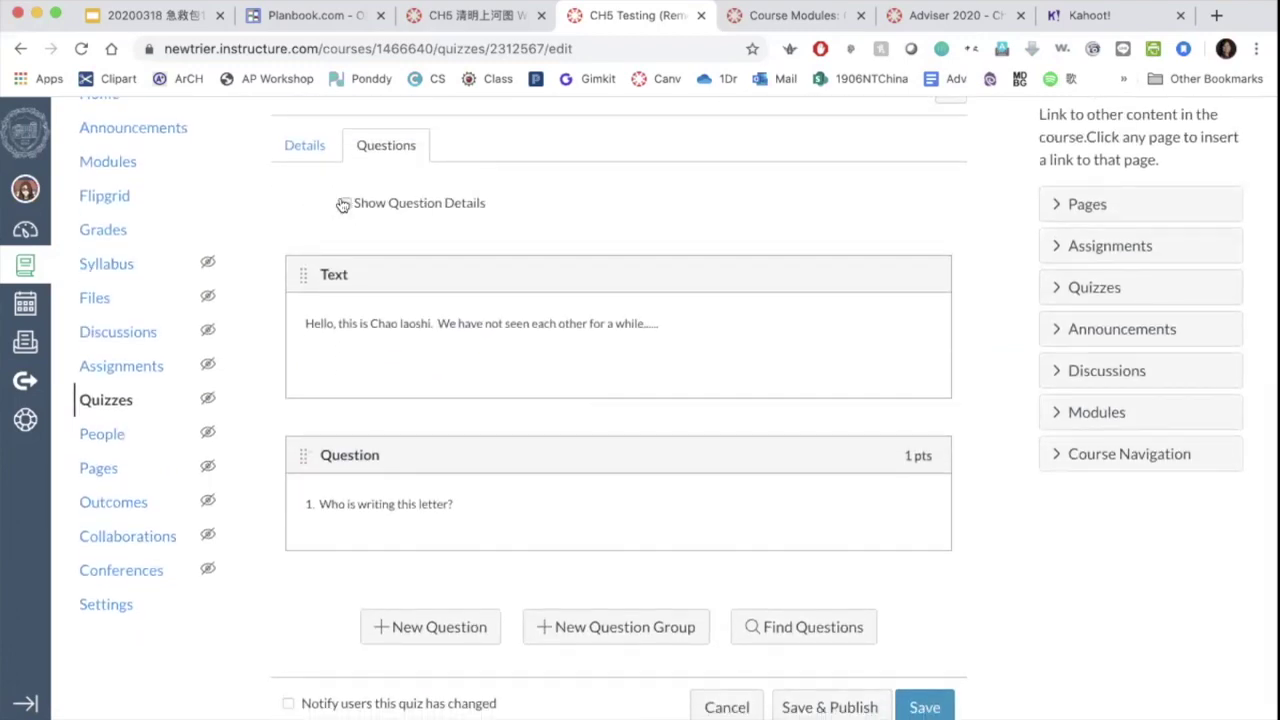
{"action": "scroll", "coordinate": [572, 409], "scroll_direction": "down", "scroll_amount": 5}
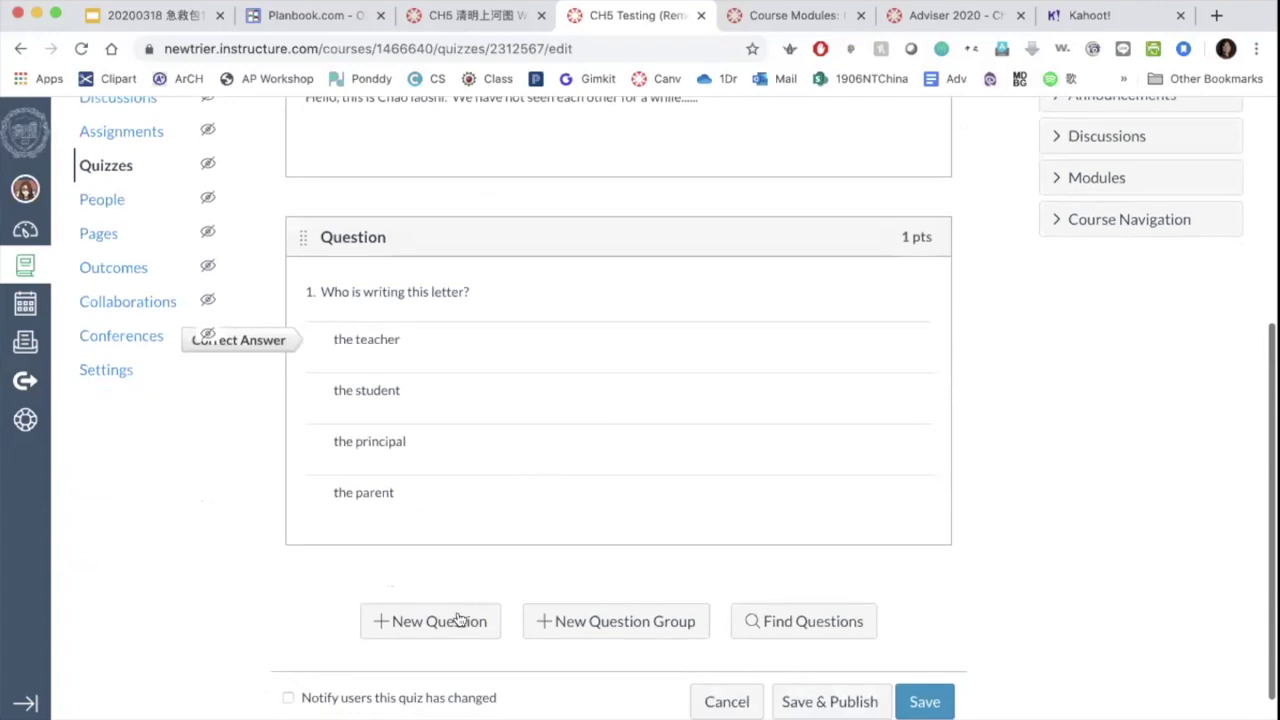
- Add another quiz question and set its type to True/False
{"action": "left_click", "coordinate": [457, 620]}
{"action": "scroll", "coordinate": [502, 573], "scroll_direction": "down", "scroll_amount": 2}
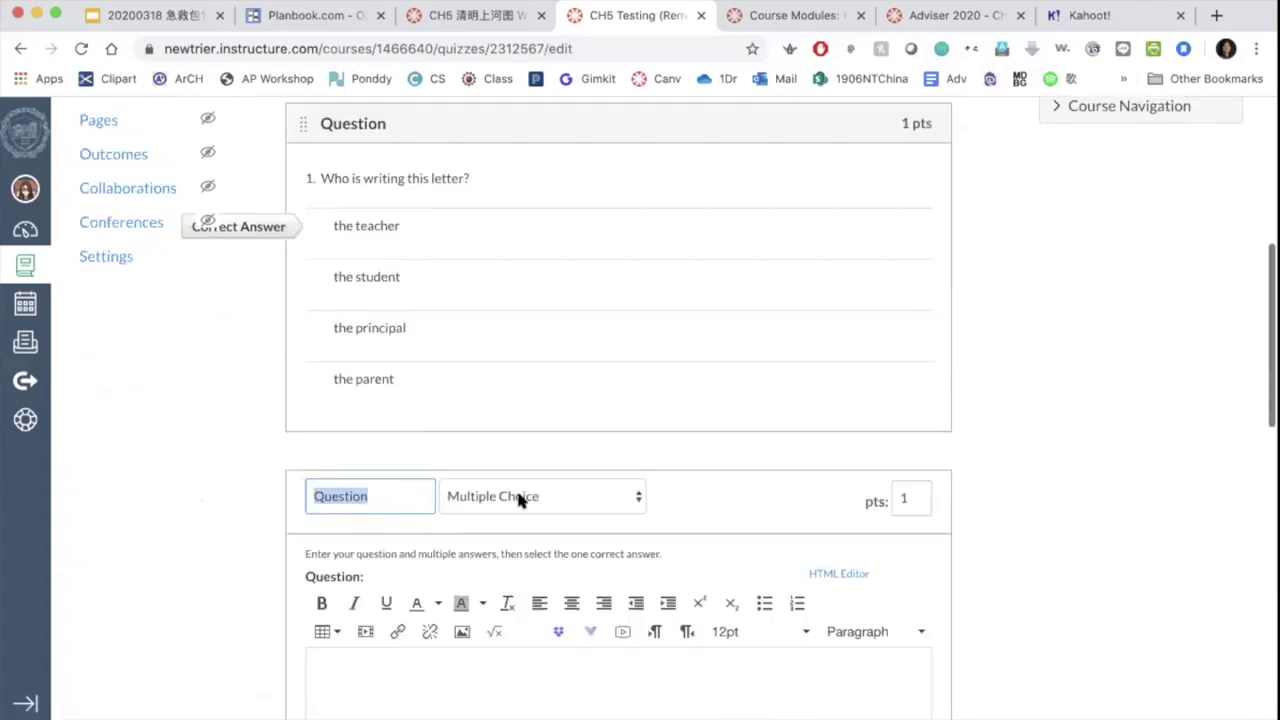
{"action": "left_click", "coordinate": [519, 501]}
{"action": "left_click", "coordinate": [522, 514]}
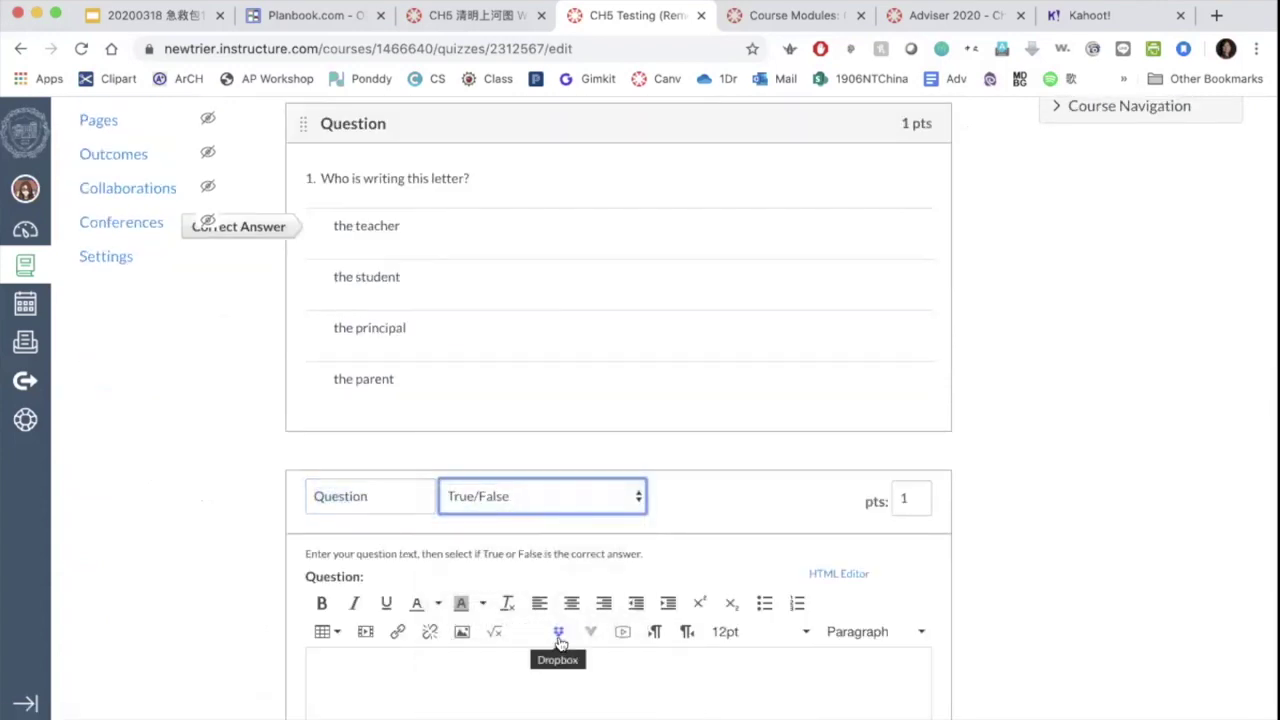
{"action": "scroll", "coordinate": [560, 640], "scroll_direction": "down", "scroll_amount": 4}
- Enter "The writer is very eager to go back to school." as the statement and save the question with True as the correct answer
{"action": "left_click", "coordinate": [540, 557]}
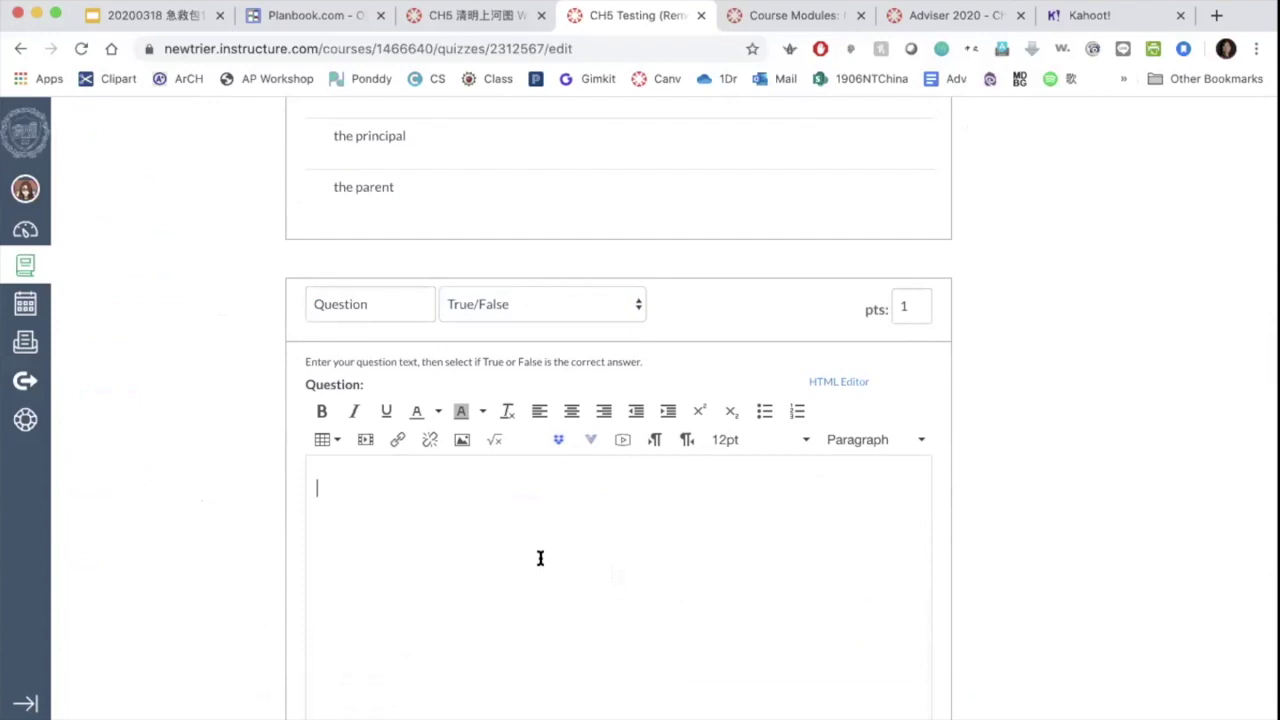
{"action": "type", "text": "The"}
{"action": "type", "text": " teac"}
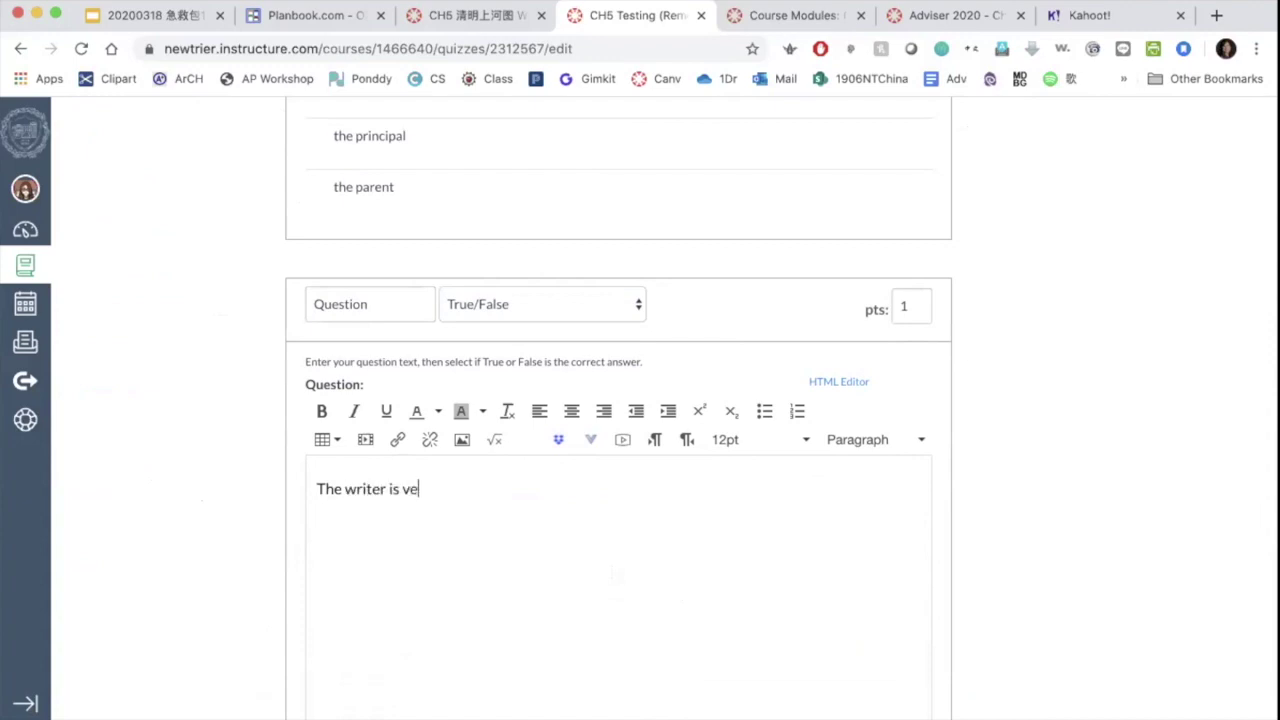
{"action": "type", "text": "happy "}
{"action": "type", "text": "to school"}
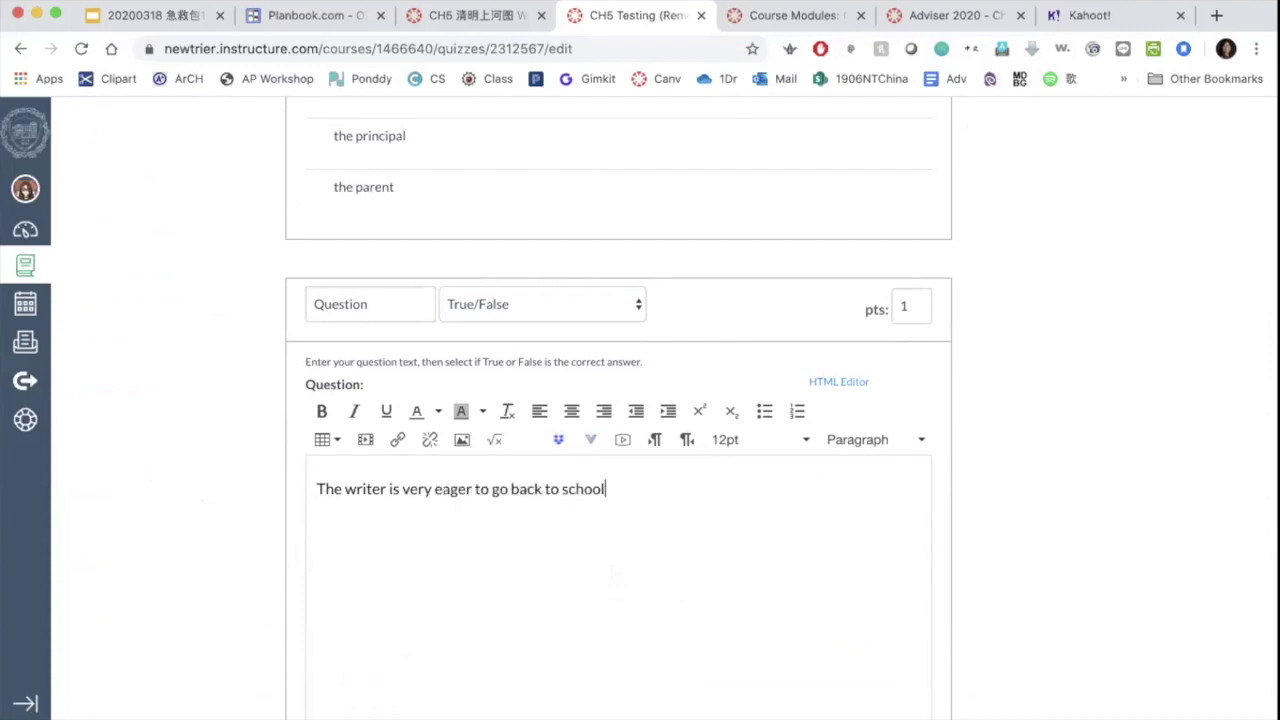
{"action": "scroll", "coordinate": [460, 560], "scroll_direction": "down", "scroll_amount": 3}
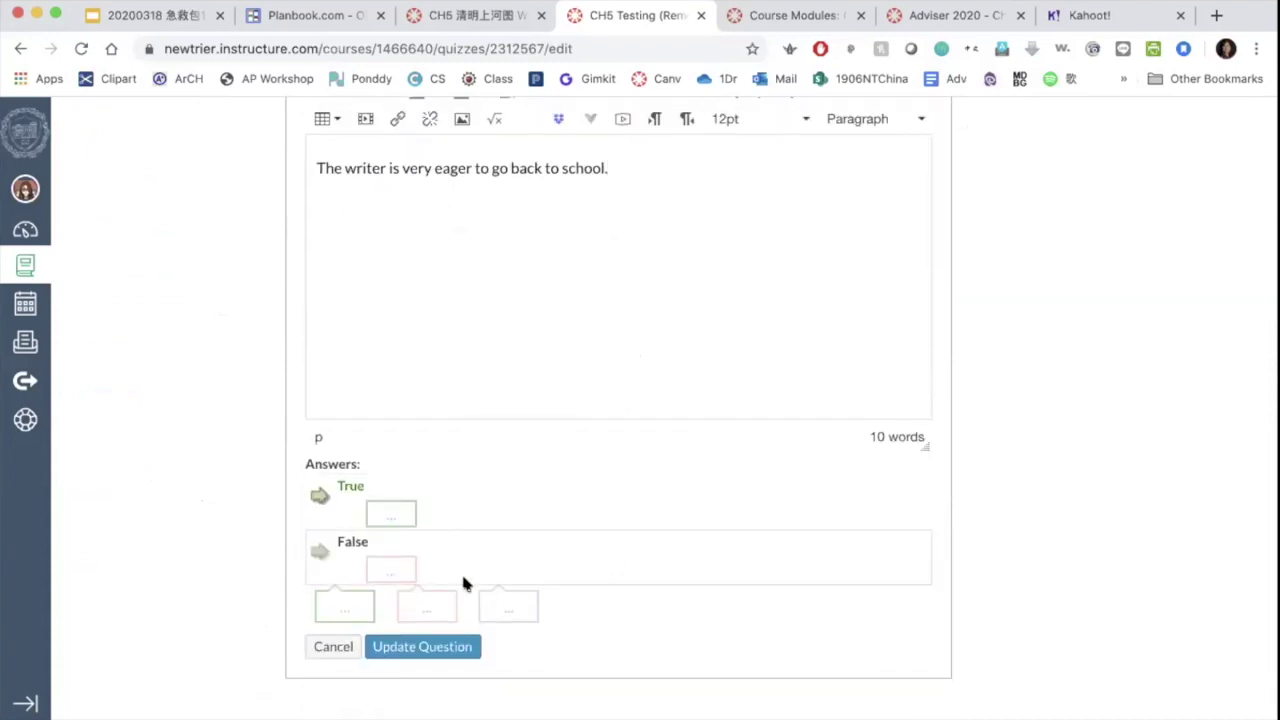
{"action": "scroll", "coordinate": [461, 571], "scroll_direction": "up", "scroll_amount": 4}
{"action": "scroll", "coordinate": [461, 575], "scroll_direction": "up", "scroll_amount": 5}
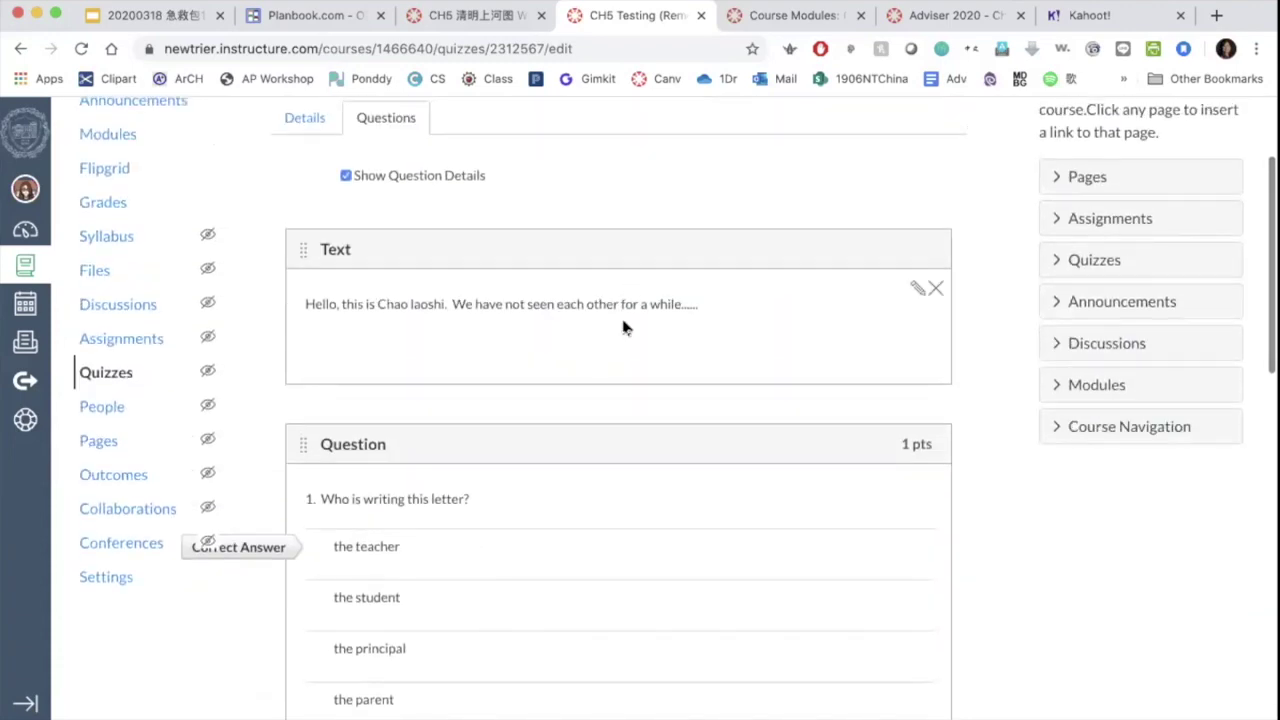
{"action": "scroll", "coordinate": [622, 326], "scroll_direction": "down", "scroll_amount": 1}
{"action": "scroll", "coordinate": [622, 326], "scroll_direction": "down", "scroll_amount": 10}
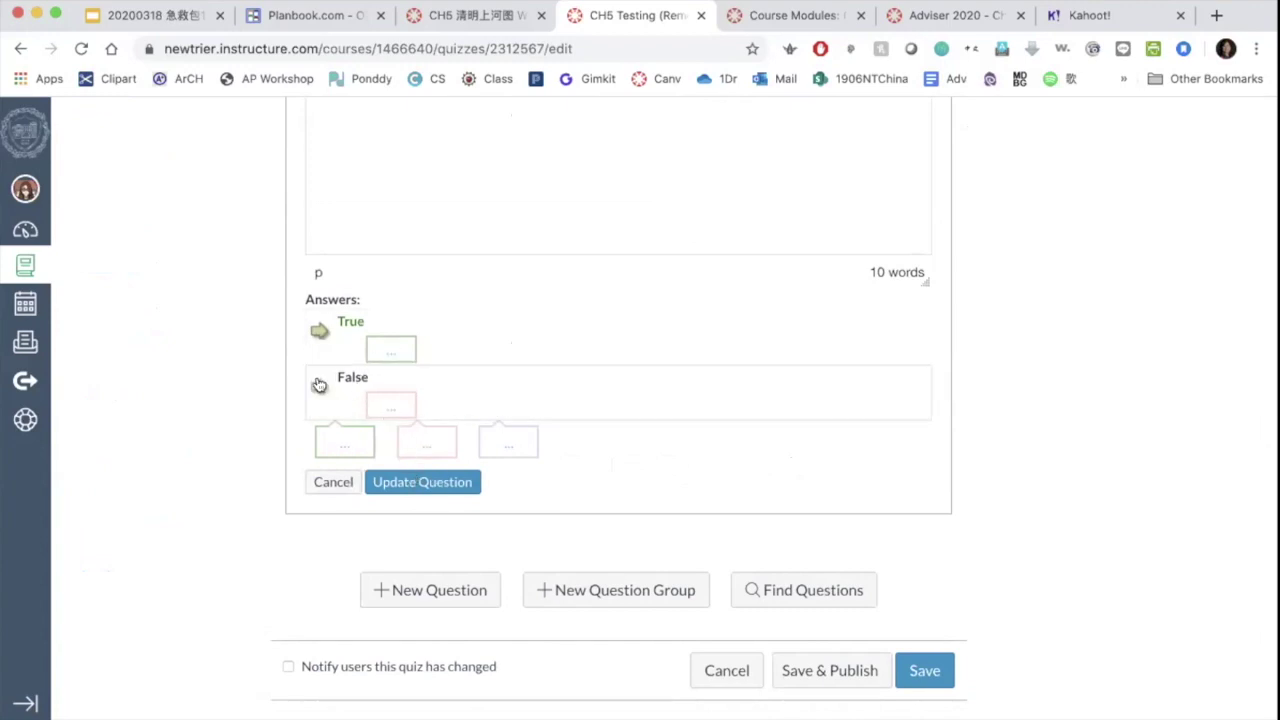
{"action": "left_click", "coordinate": [421, 483]}
{"action": "scroll", "coordinate": [418, 484], "scroll_direction": "up", "scroll_amount": 4}
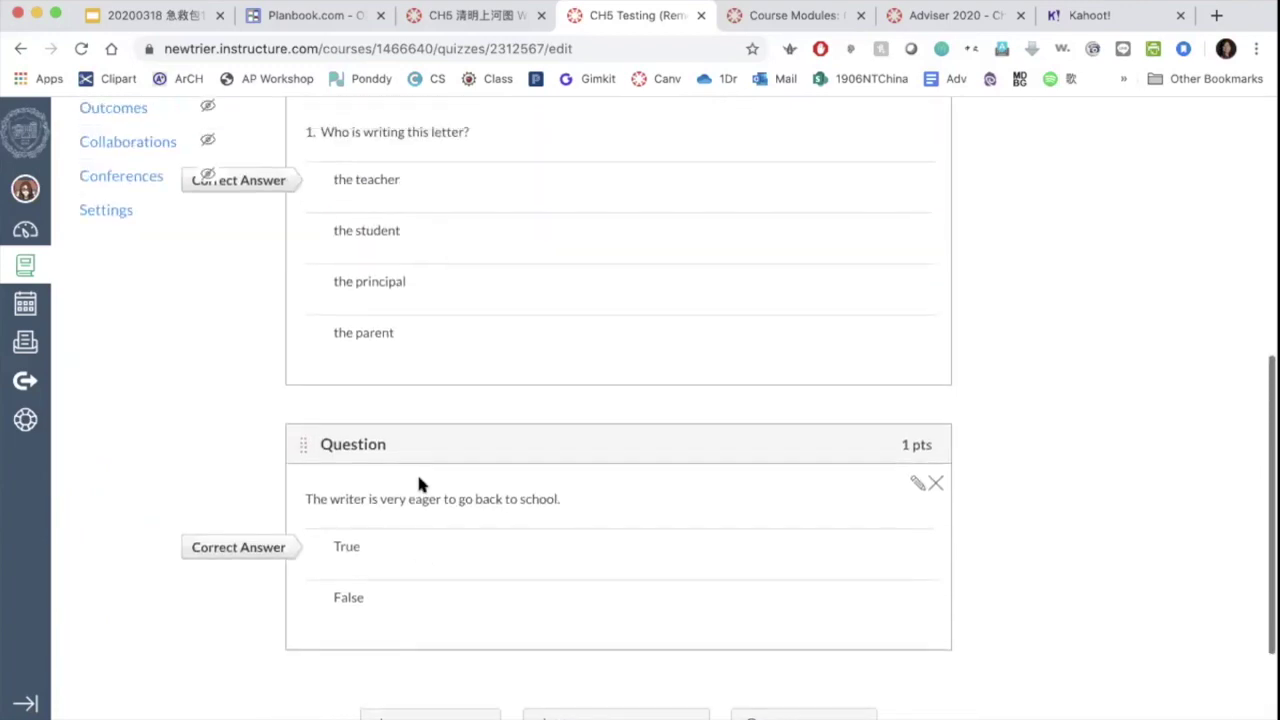
{"action": "scroll", "coordinate": [418, 484], "scroll_direction": "down", "scroll_amount": 4}
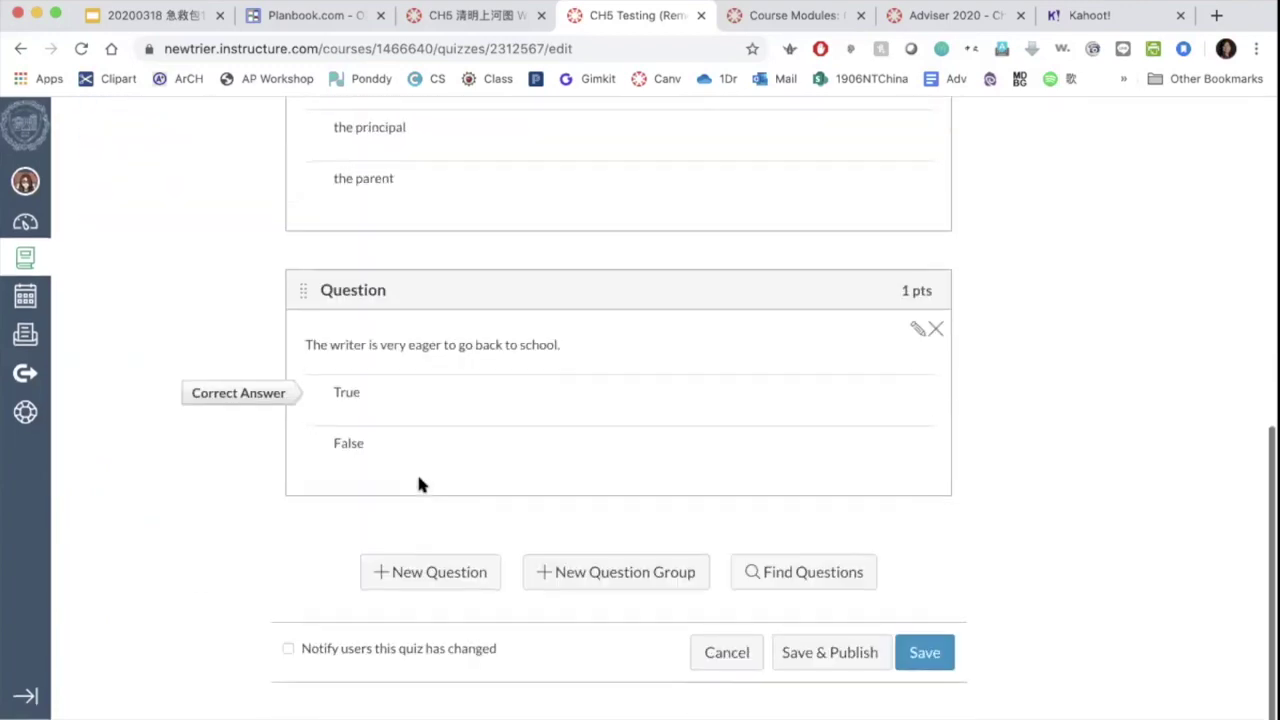
- Add another quiz question, look over the Fill In the Blank type, and set its type to Essay Question
{"action": "left_click", "coordinate": [438, 580]}
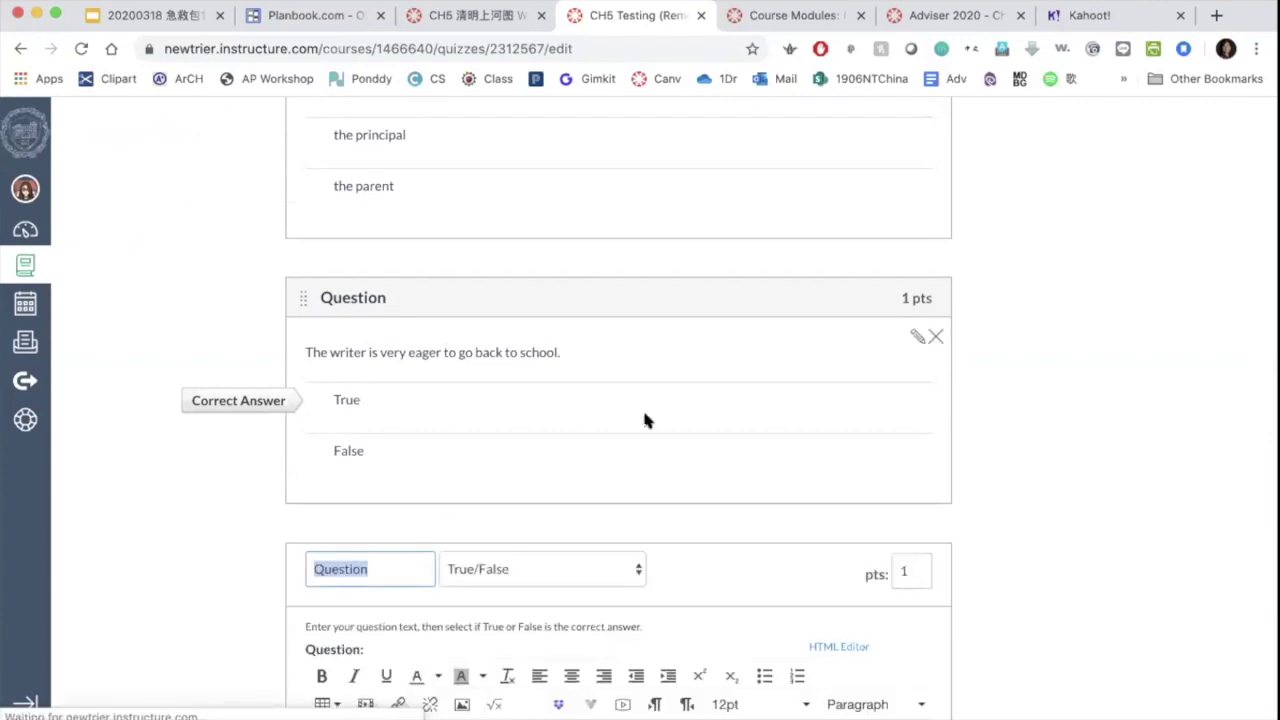
{"action": "scroll", "coordinate": [640, 414], "scroll_direction": "down", "scroll_amount": 3}
{"action": "left_click", "coordinate": [626, 406]}
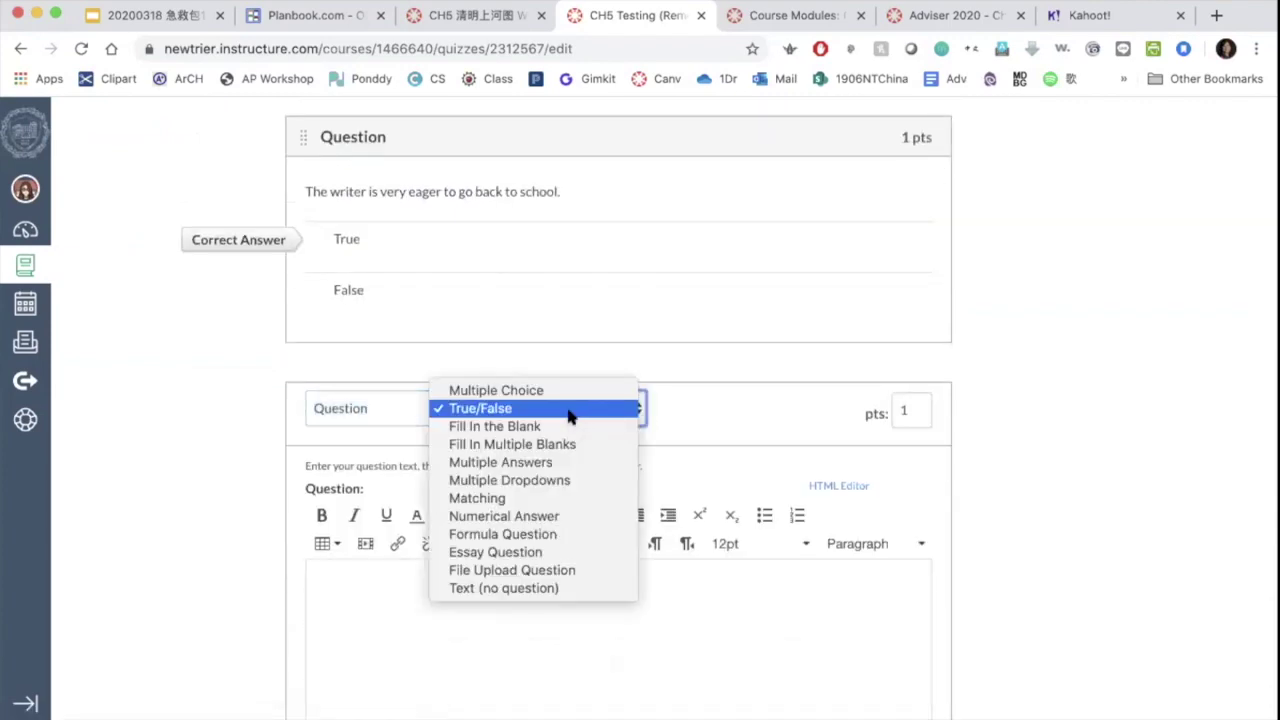
{"action": "left_click", "coordinate": [568, 428]}
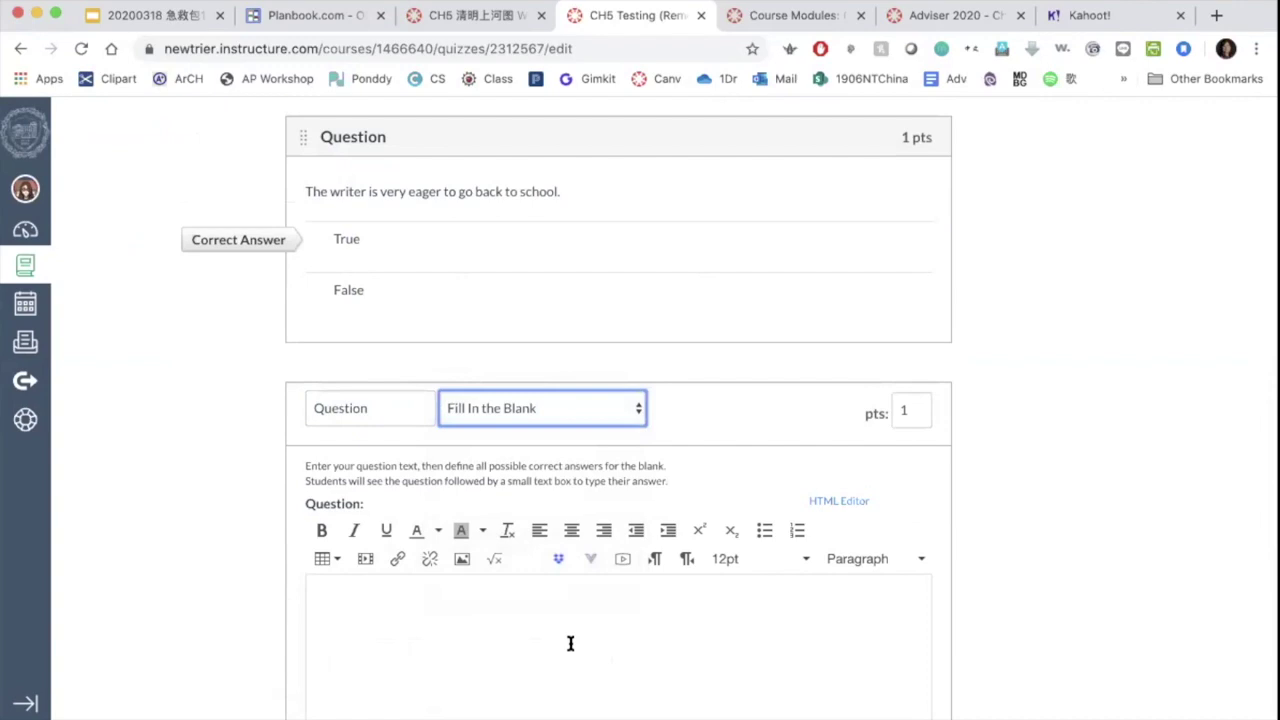
{"action": "scroll", "coordinate": [570, 643], "scroll_direction": "down", "scroll_amount": 3}
{"action": "scroll", "coordinate": [571, 645], "scroll_direction": "up", "scroll_amount": 2}
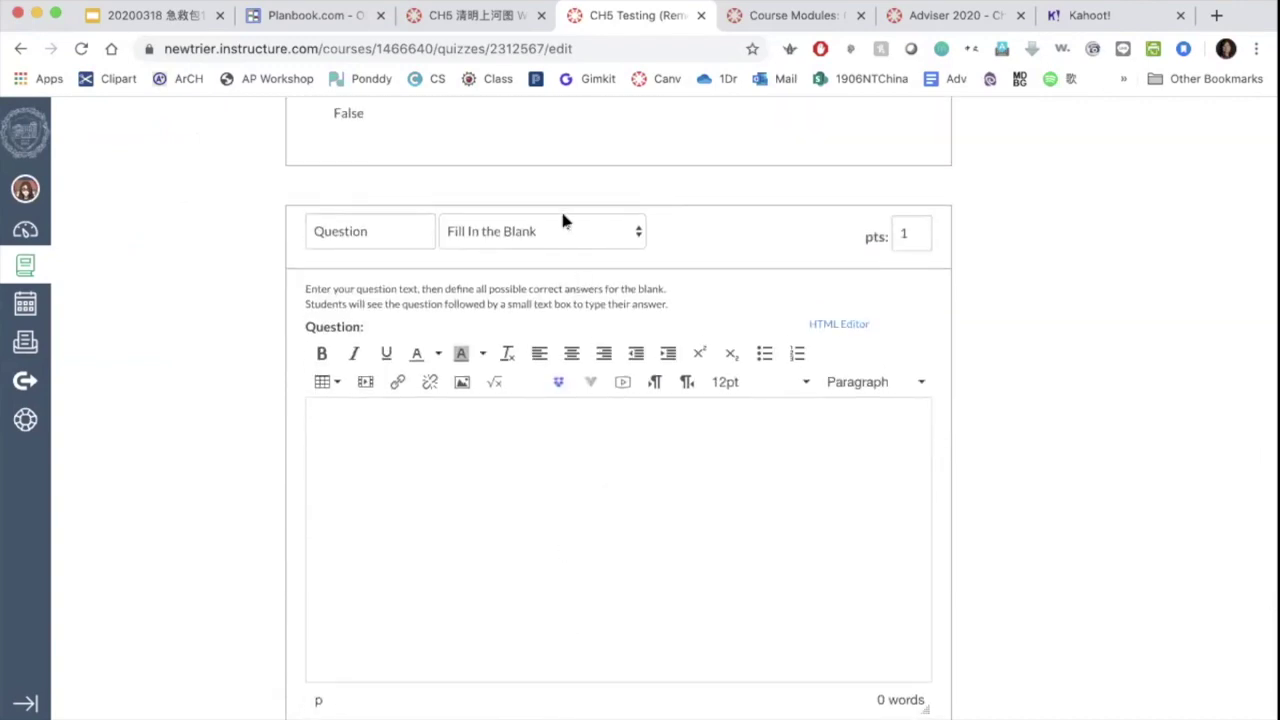
{"action": "left_click", "coordinate": [560, 238]}
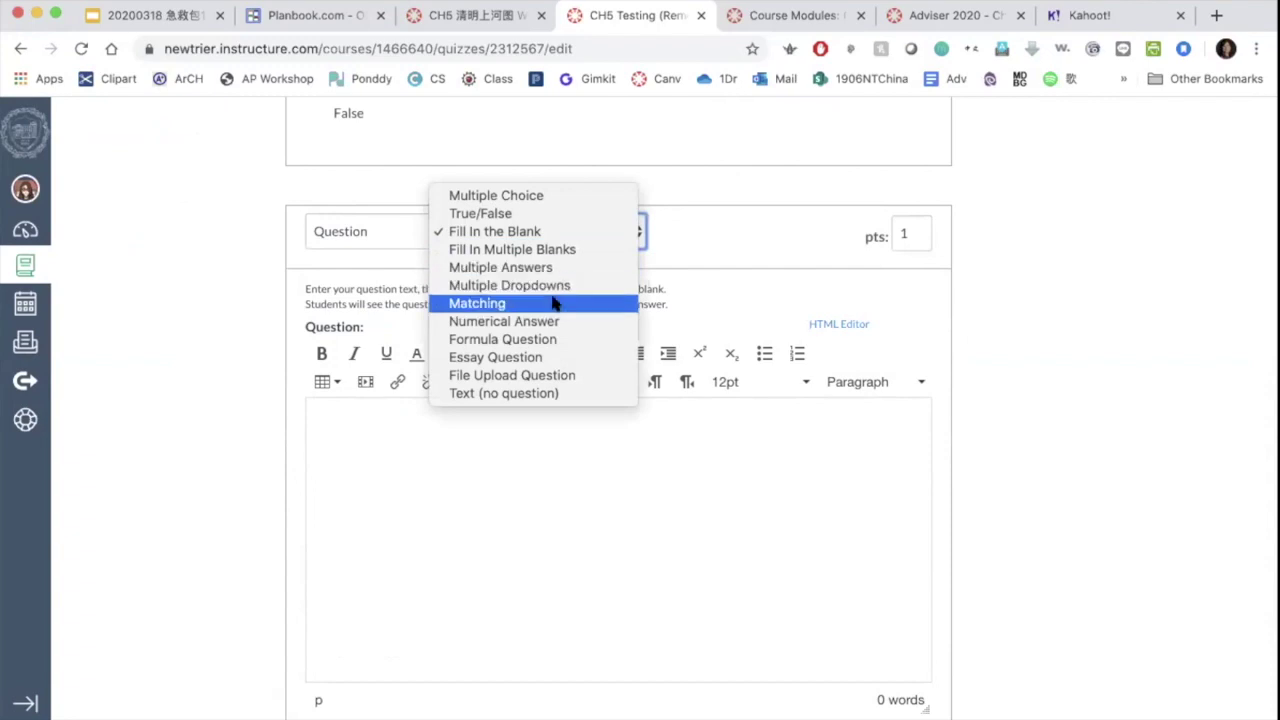
{"action": "left_click", "coordinate": [555, 358]}
- Enter "How do you think she will finish her email?" as the essay question text and save the question
{"action": "left_click", "coordinate": [542, 525]}
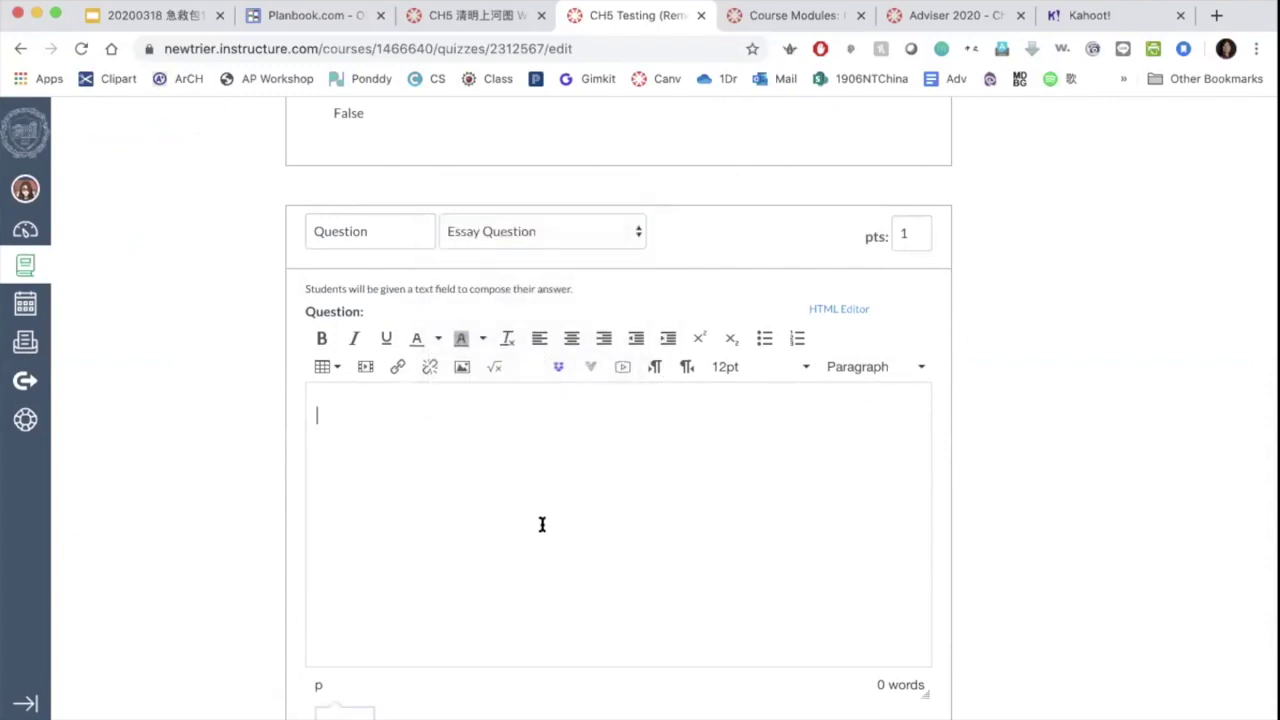
{"action": "type", "text": "Whow do you thi"}
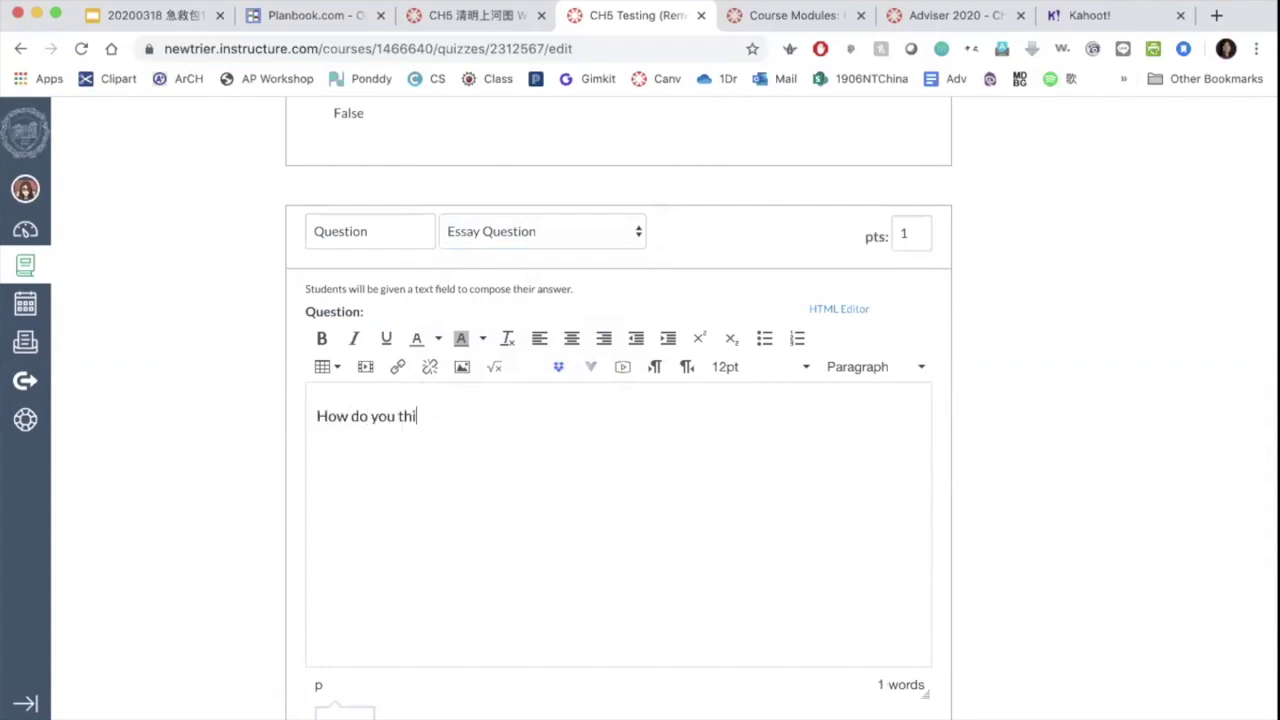
{"action": "type", "text": "nk she will finish her email?"}
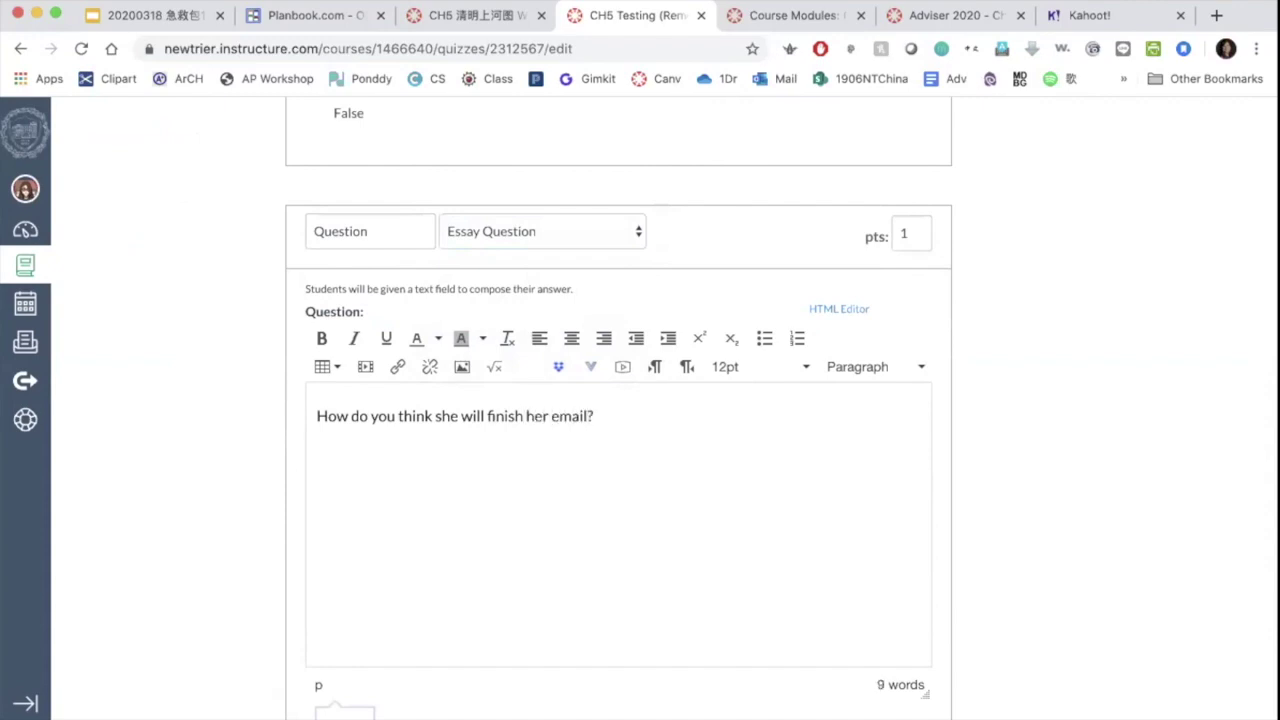
{"action": "scroll", "coordinate": [618, 450], "scroll_direction": "down", "scroll_amount": 3}
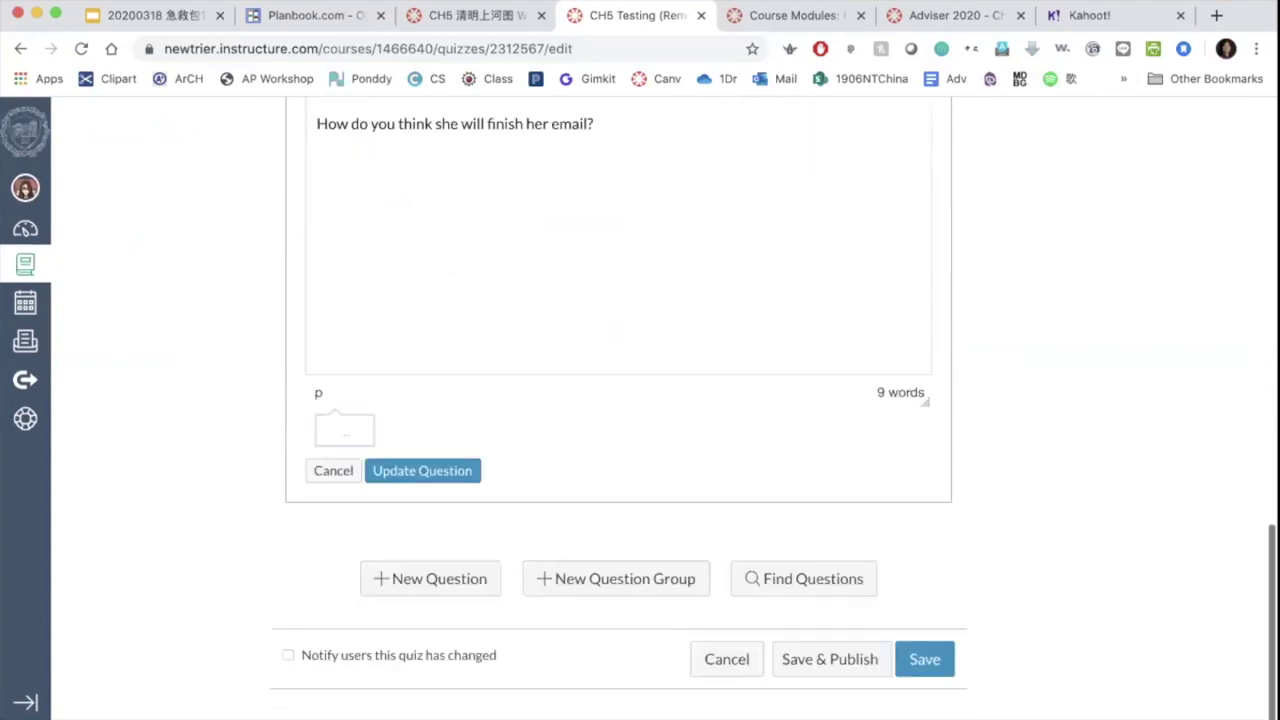
{"action": "left_click", "coordinate": [440, 471]}
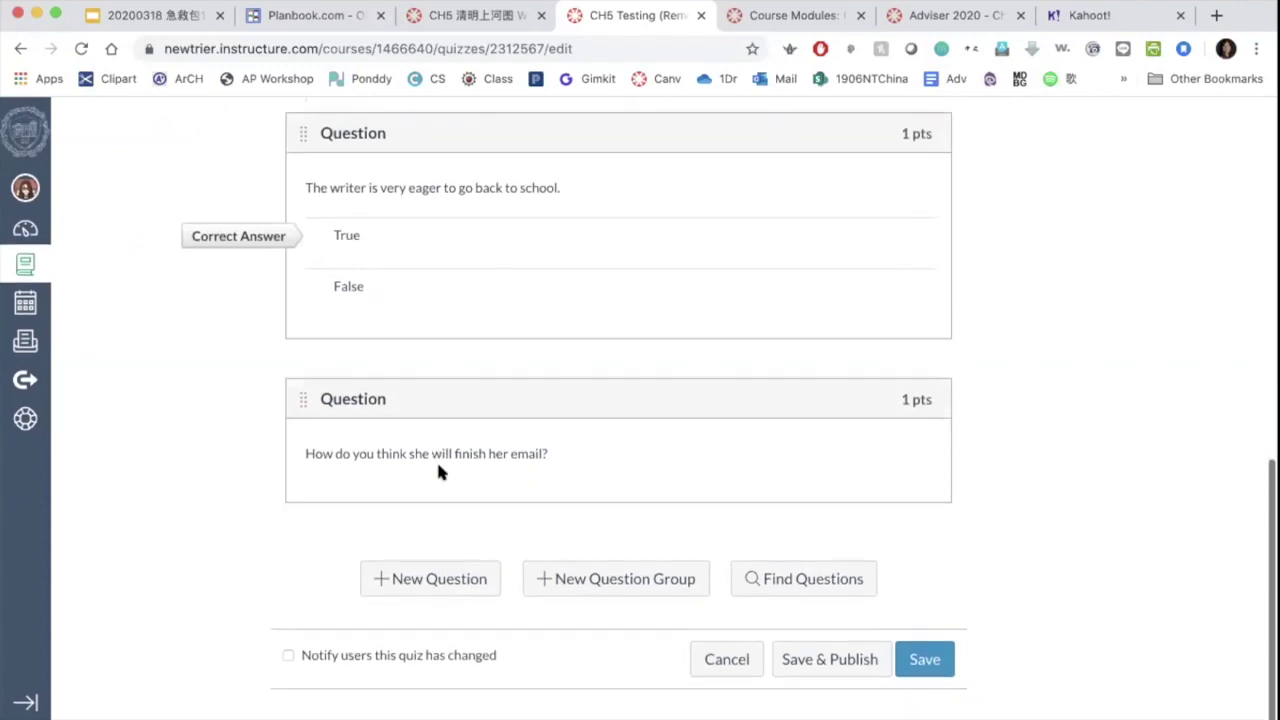
{"action": "scroll", "coordinate": [809, 486], "scroll_direction": "up", "scroll_amount": 1}
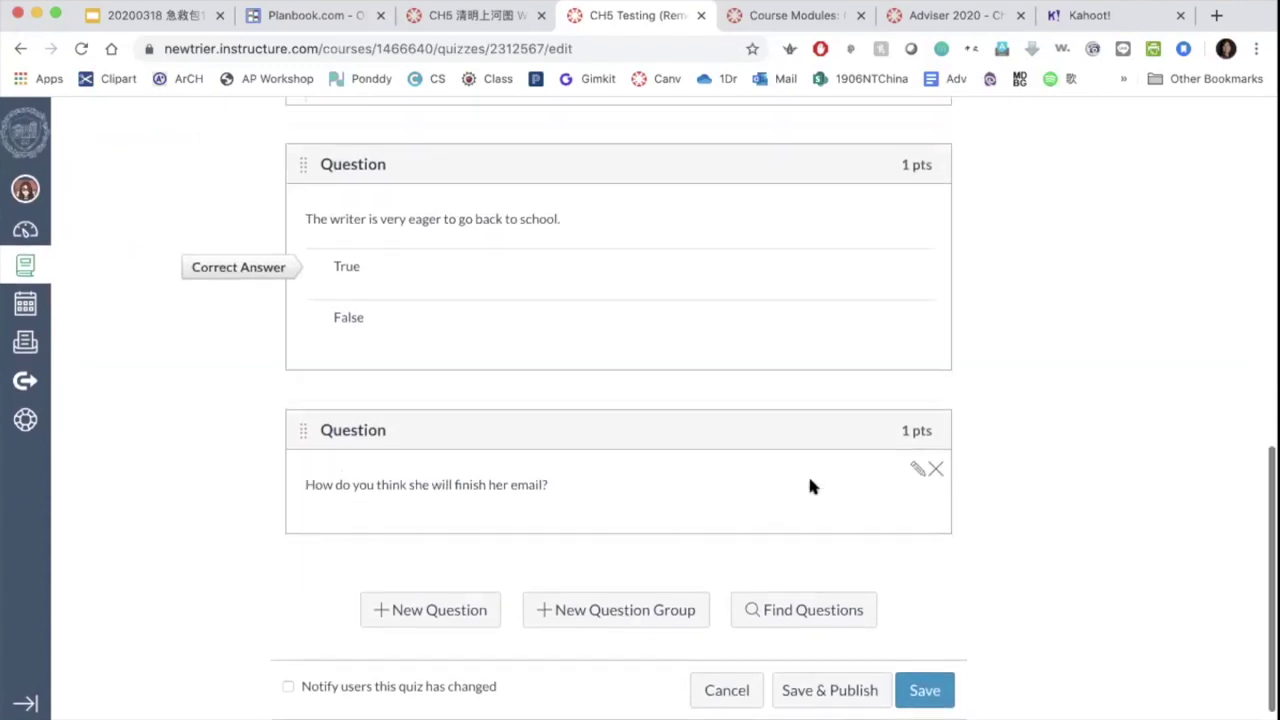
- Set the essay question "How do you think she will finish her email?" to 3 points and update the question
{"action": "left_click", "coordinate": [915, 480]}
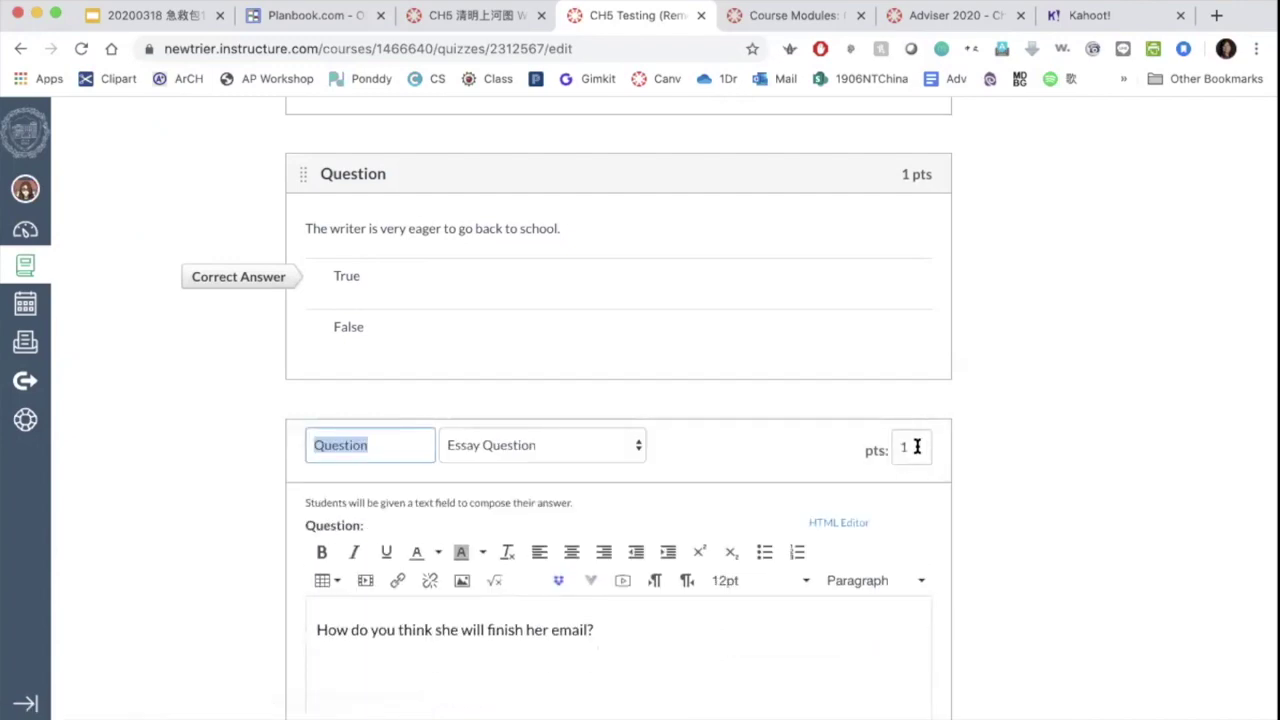
{"action": "left_click", "coordinate": [912, 447]}
{"action": "scroll", "coordinate": [1047, 446], "scroll_direction": "down", "scroll_amount": 2}
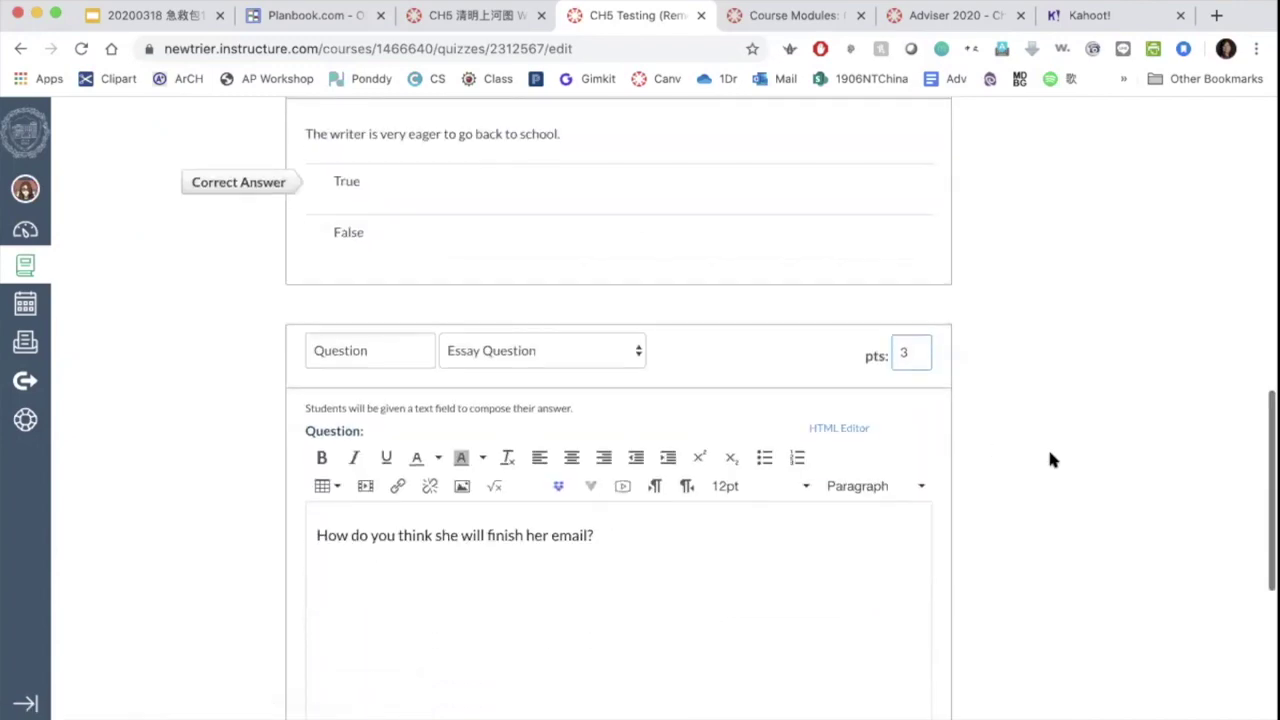
{"action": "scroll", "coordinate": [1049, 443], "scroll_direction": "down", "scroll_amount": 6}
{"action": "left_click", "coordinate": [468, 581]}
{"action": "scroll", "coordinate": [463, 580], "scroll_direction": "up", "scroll_amount": 8}
{"action": "scroll", "coordinate": [461, 578], "scroll_direction": "up", "scroll_amount": 4}
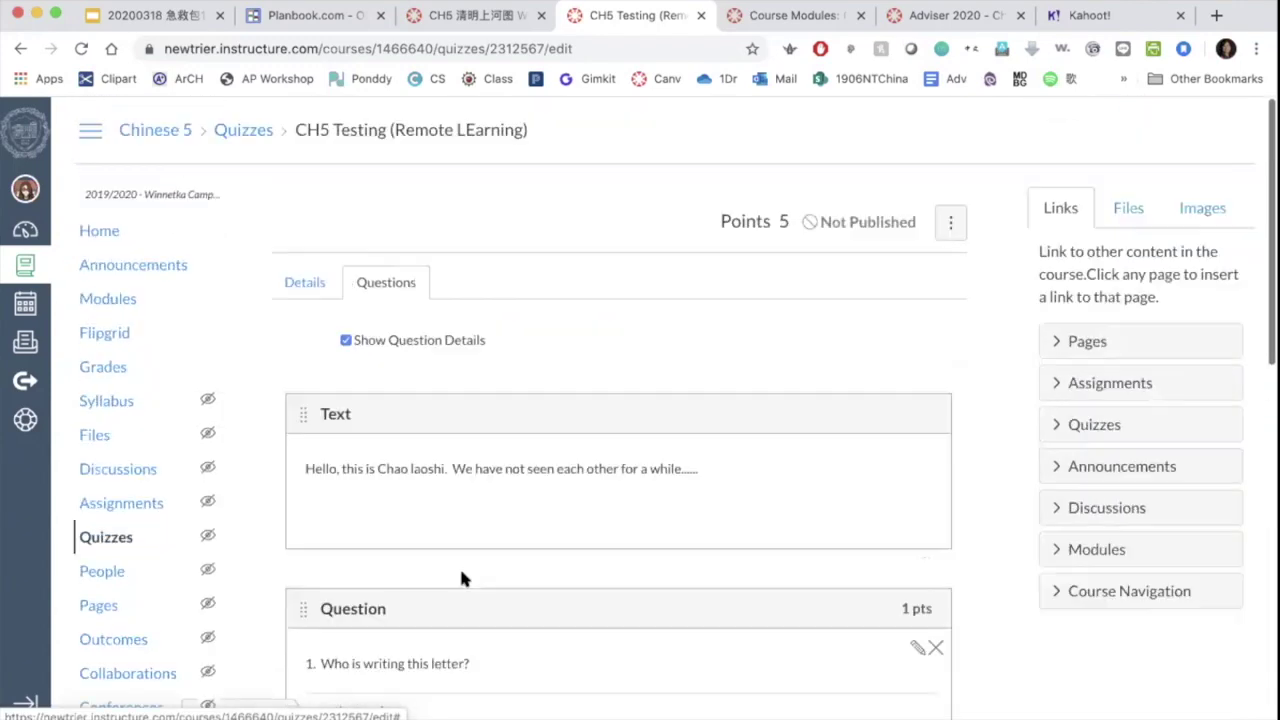
- Save the CH5 Testing (Remote LEarning) quiz and look over its details summary
{"action": "scroll", "coordinate": [460, 574], "scroll_direction": "down", "scroll_amount": 10}
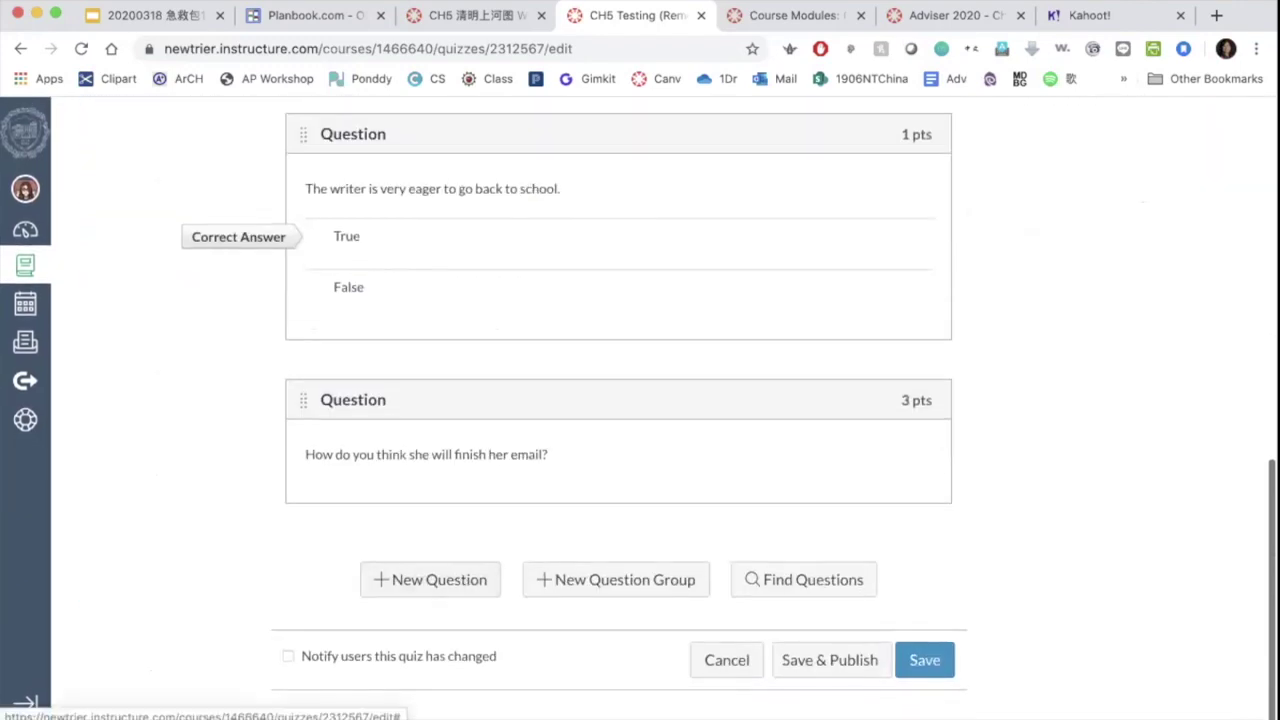
{"action": "left_click", "coordinate": [921, 657]}
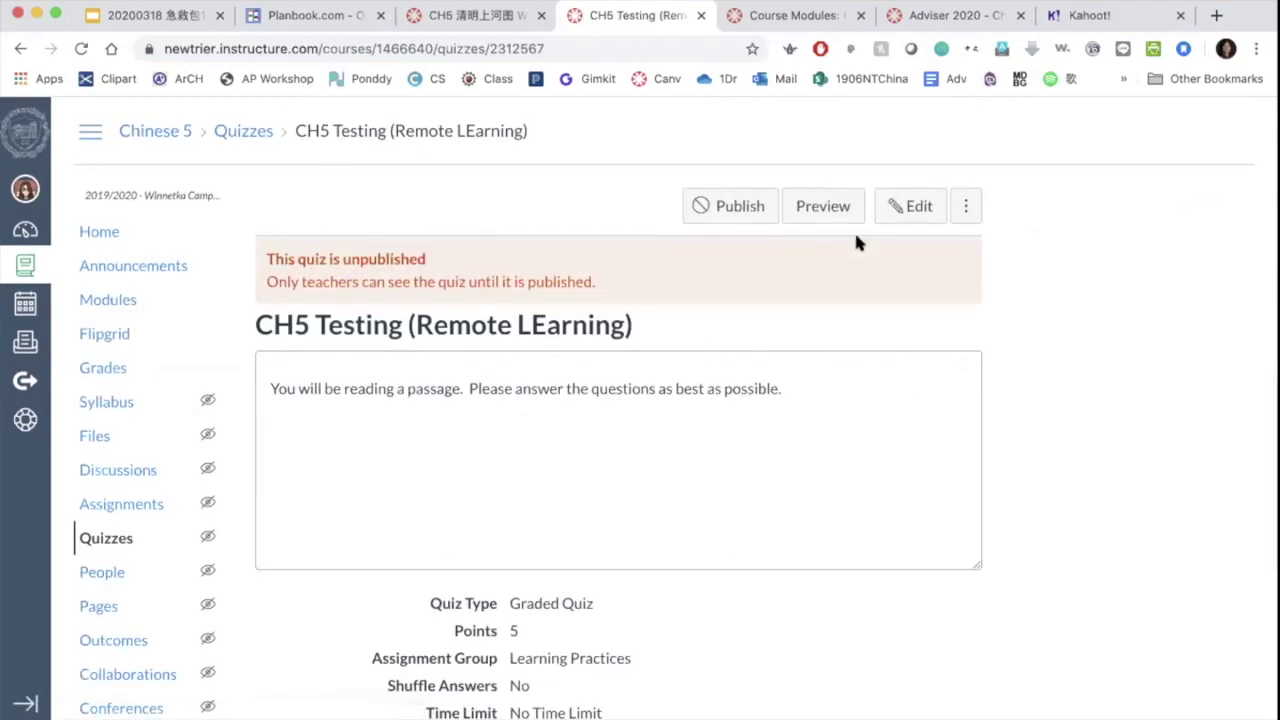
{"action": "scroll", "coordinate": [621, 410], "scroll_direction": "down", "scroll_amount": 5}
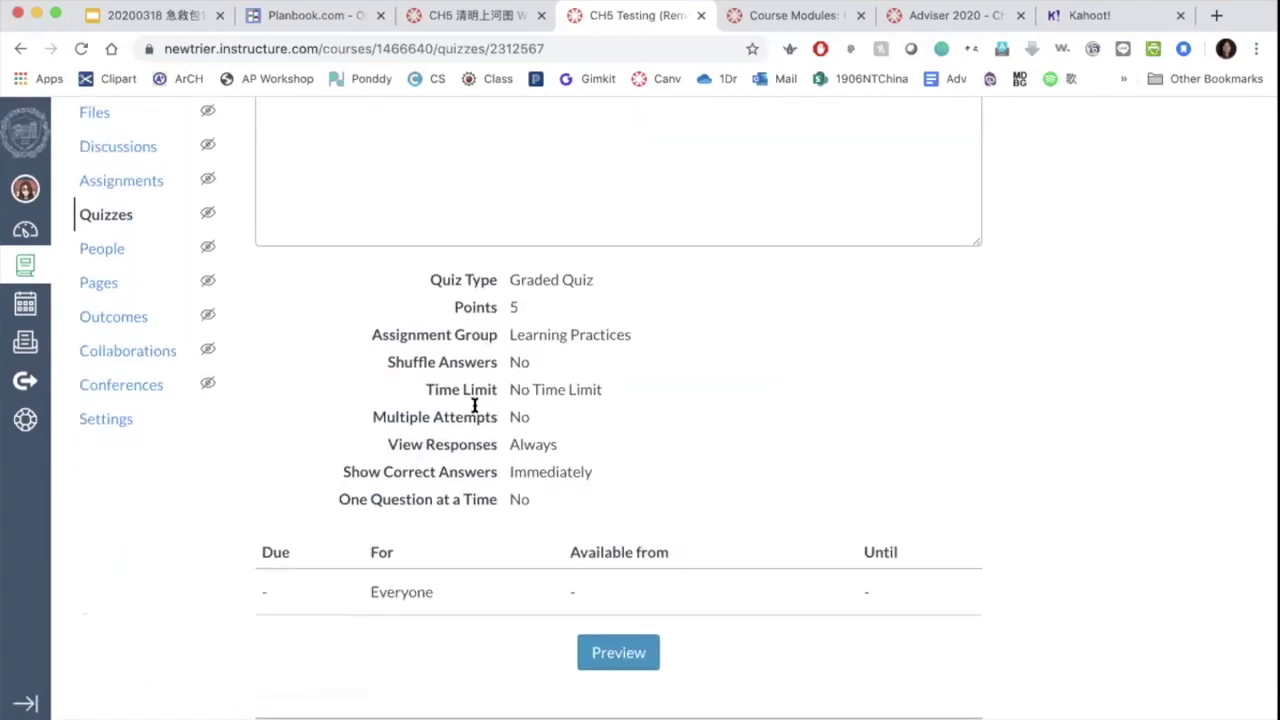
{"action": "scroll", "coordinate": [474, 405], "scroll_direction": "up", "scroll_amount": 5}
- Reopen the quiz for editing and set its due date to March 19 at 3:00 pm for everyone
{"action": "left_click", "coordinate": [909, 206]}
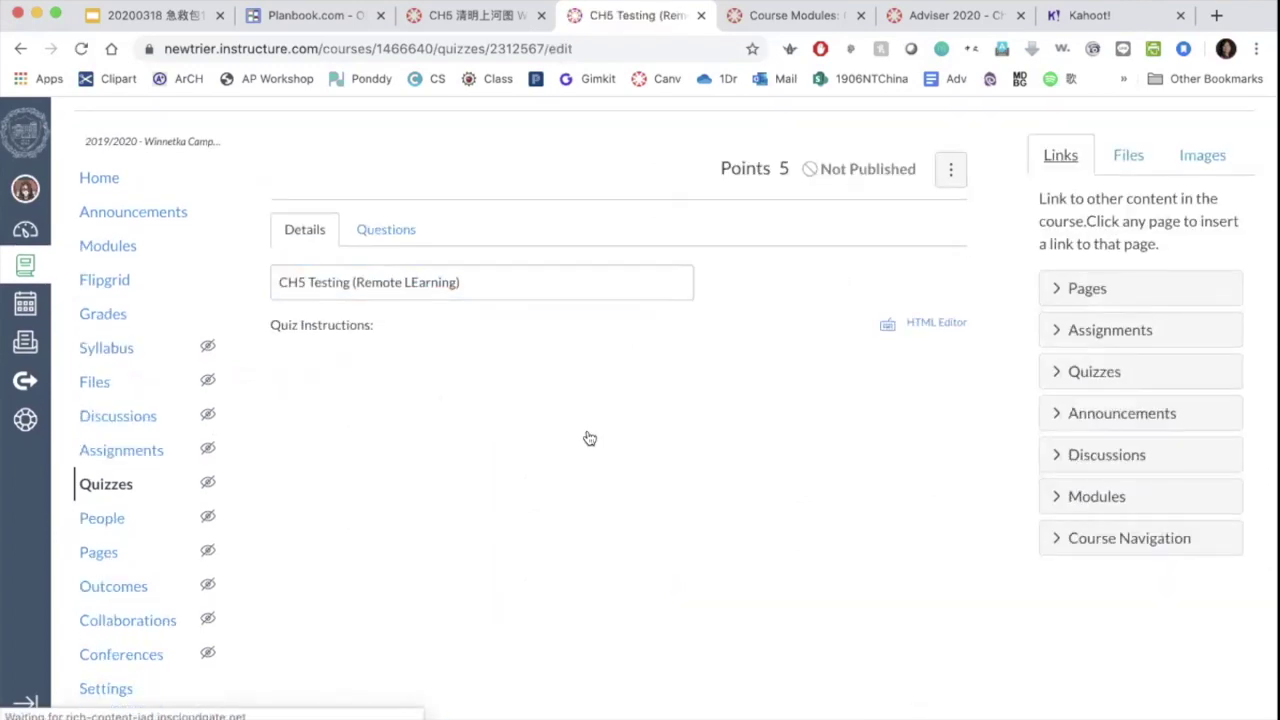
{"action": "scroll", "coordinate": [589, 438], "scroll_direction": "down", "scroll_amount": 15}
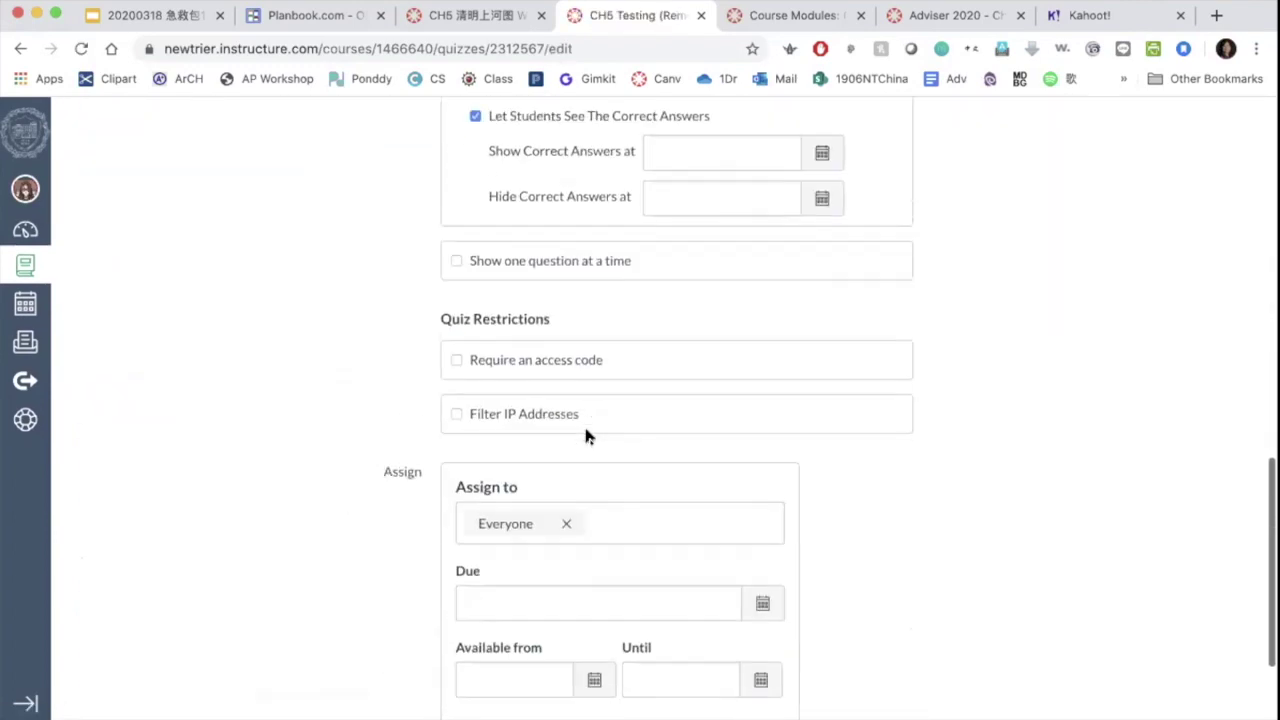
{"action": "scroll", "coordinate": [586, 434], "scroll_direction": "down", "scroll_amount": 3}
{"action": "left_click", "coordinate": [760, 437]}
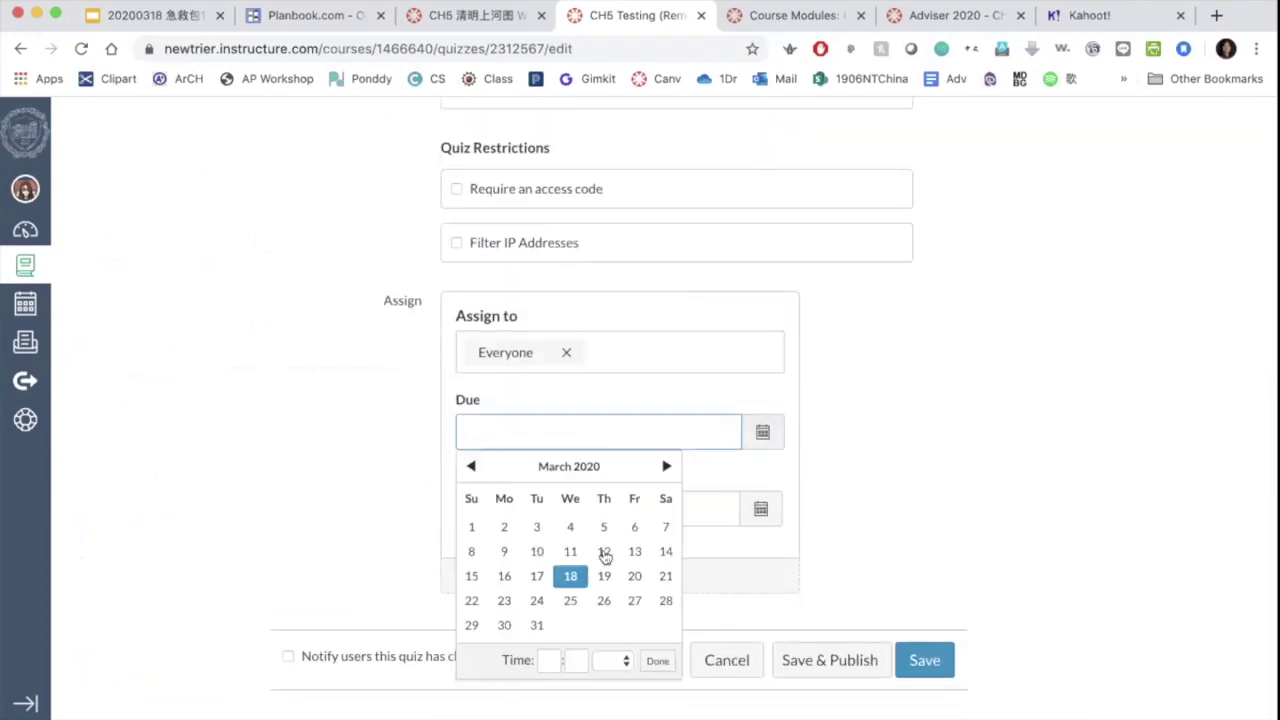
{"action": "left_click", "coordinate": [549, 660]}
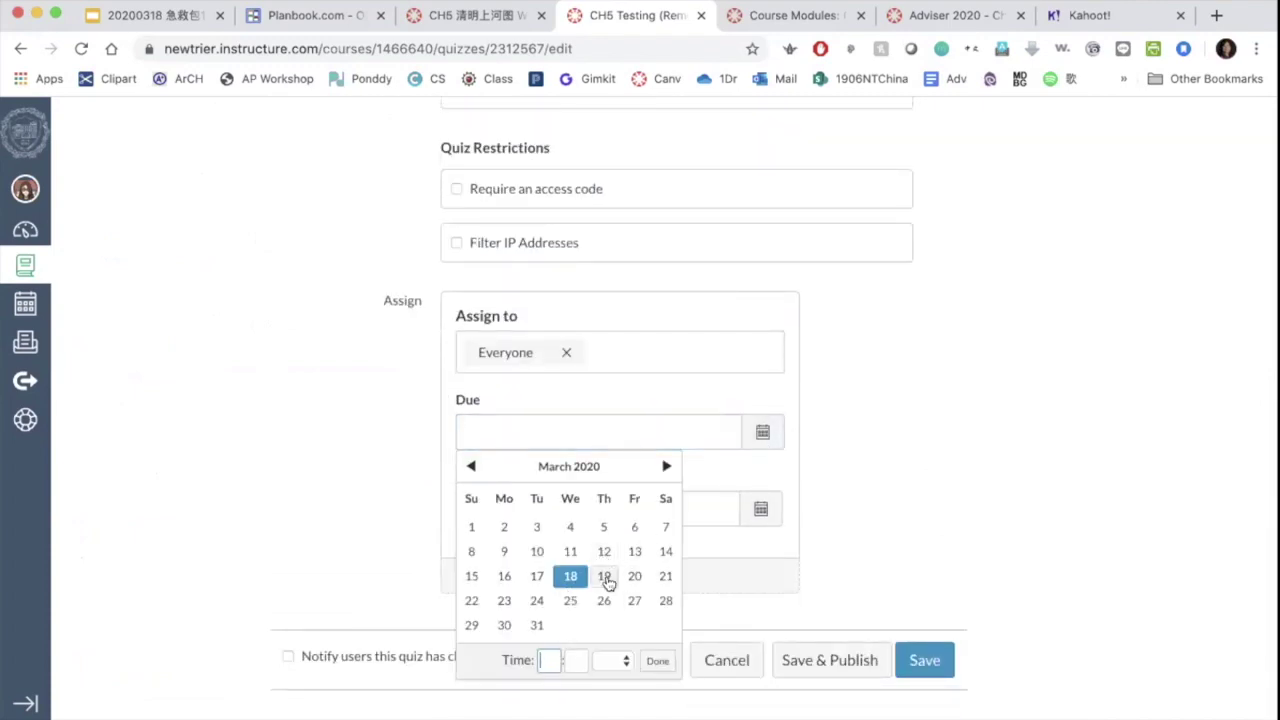
{"action": "left_click", "coordinate": [604, 577]}
{"action": "left_click", "coordinate": [577, 660]}
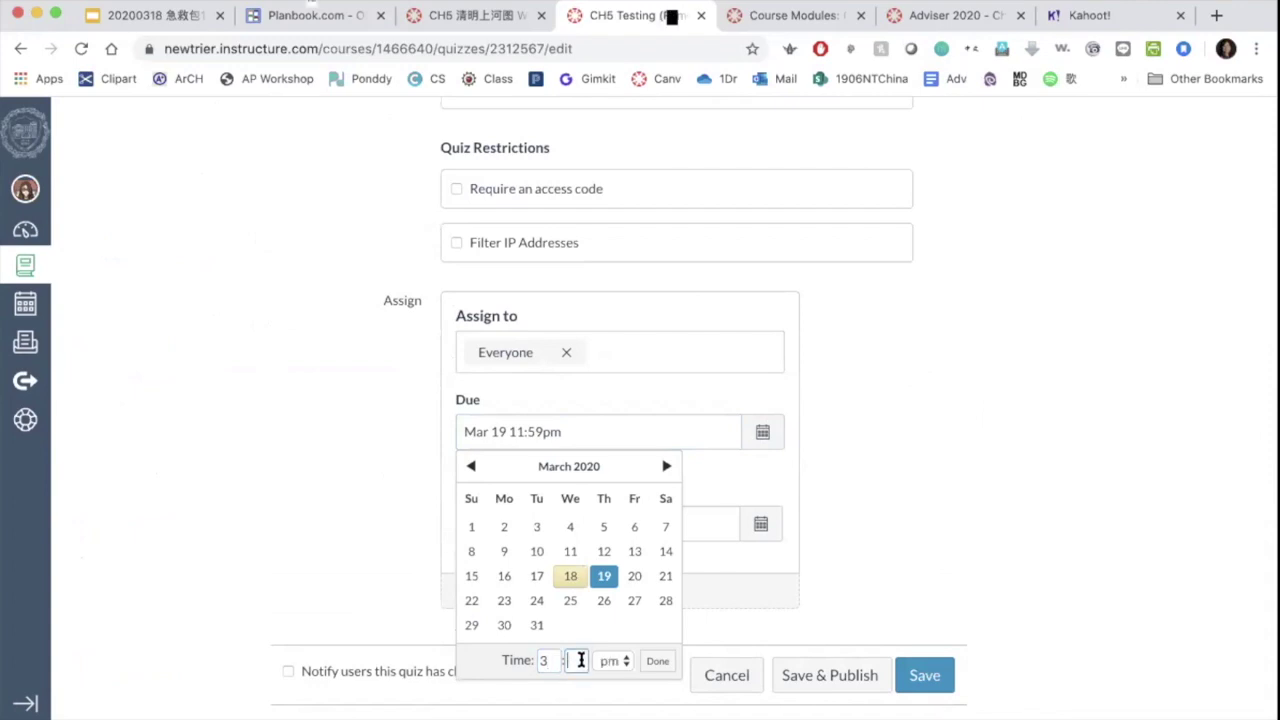
{"action": "type", "text": "00"}
{"action": "left_click", "coordinate": [657, 661]}
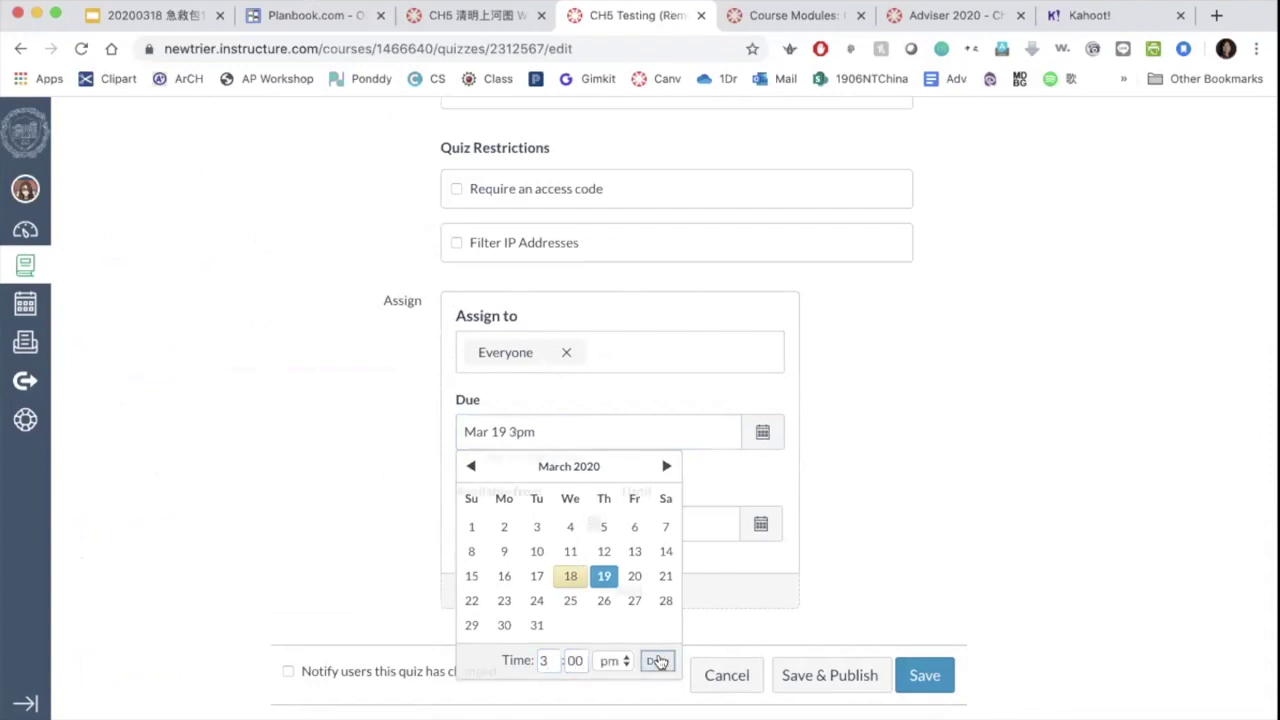
- Make the quiz available from March 18 at 8:00 am and save the quiz
{"action": "left_click", "coordinate": [594, 524]}
{"action": "left_click", "coordinate": [546, 487]}
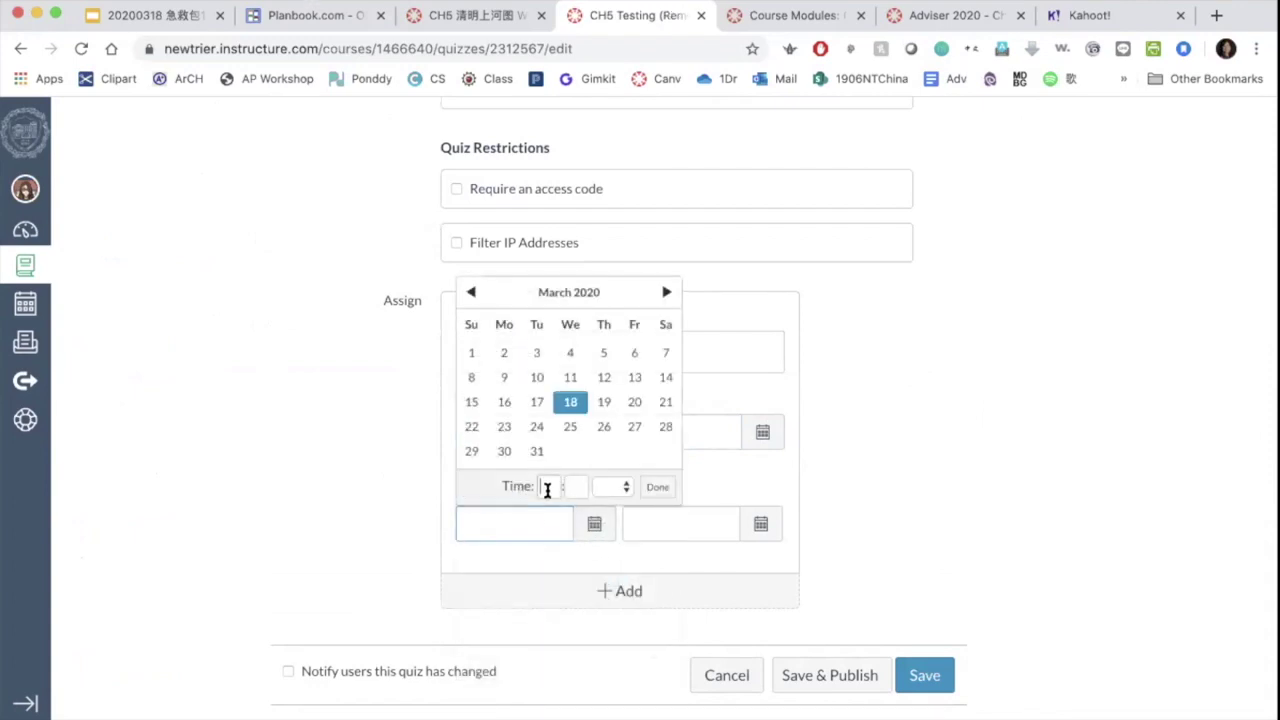
{"action": "type", "text": "8"}
{"action": "key", "text": "Tab"}
{"action": "type", "text": "0"}
{"action": "key", "text": "Tab"}
{"action": "key", "text": "a"}
{"action": "left_click", "coordinate": [657, 487]}
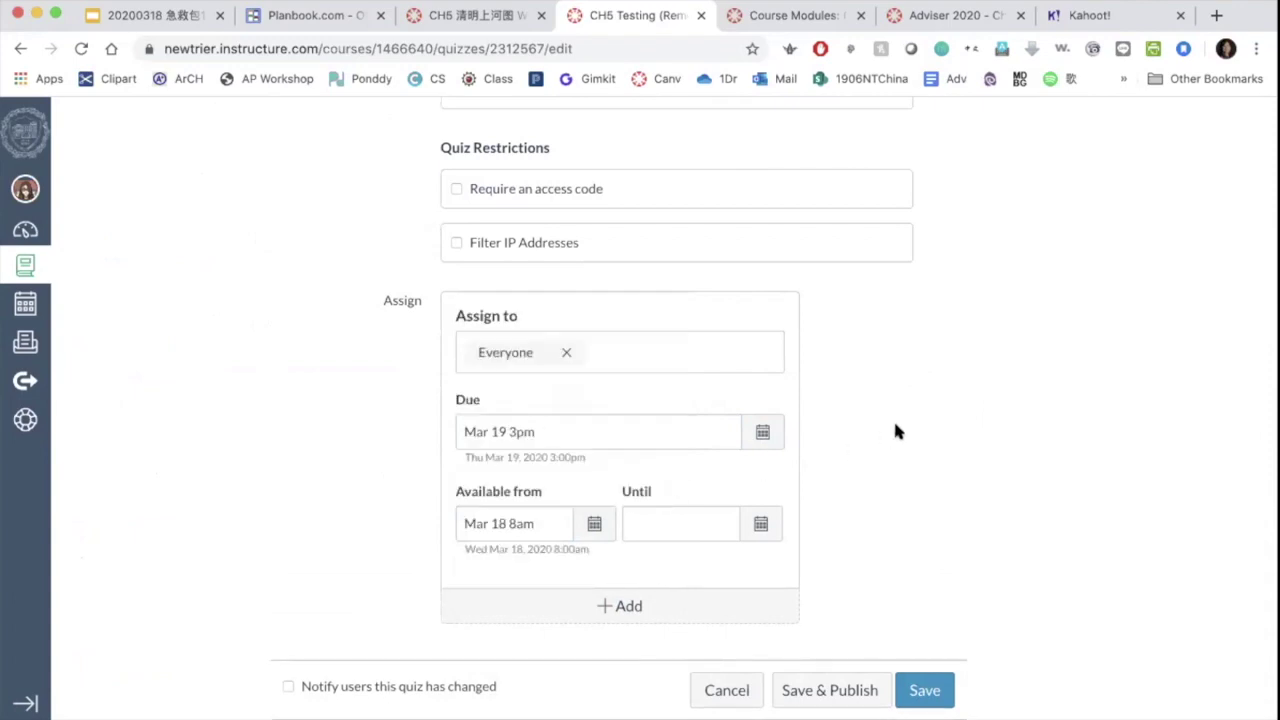
{"action": "scroll", "coordinate": [894, 431], "scroll_direction": "down", "scroll_amount": 1}
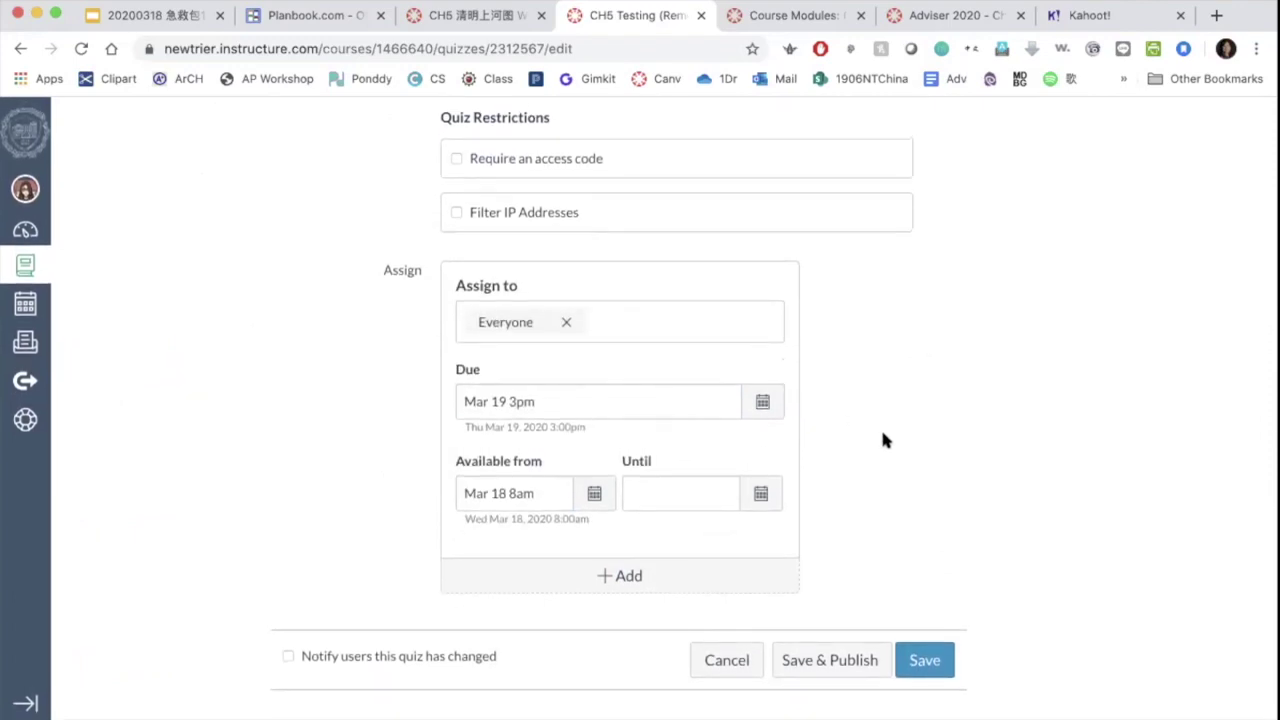
{"action": "left_click", "coordinate": [915, 659]}
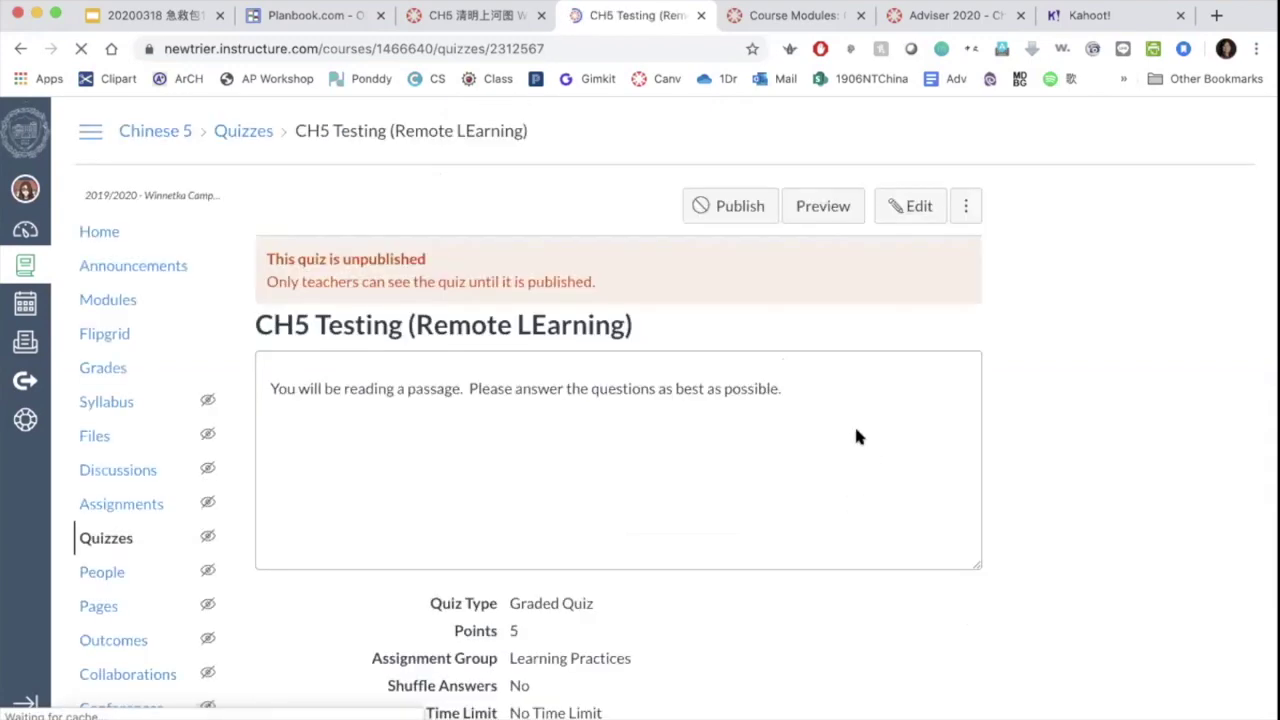
- Check the saved quiz's due and availability dates, and view the L05 Art Appreciation module in the course modules
{"action": "scroll", "coordinate": [856, 436], "scroll_direction": "down", "scroll_amount": 3}
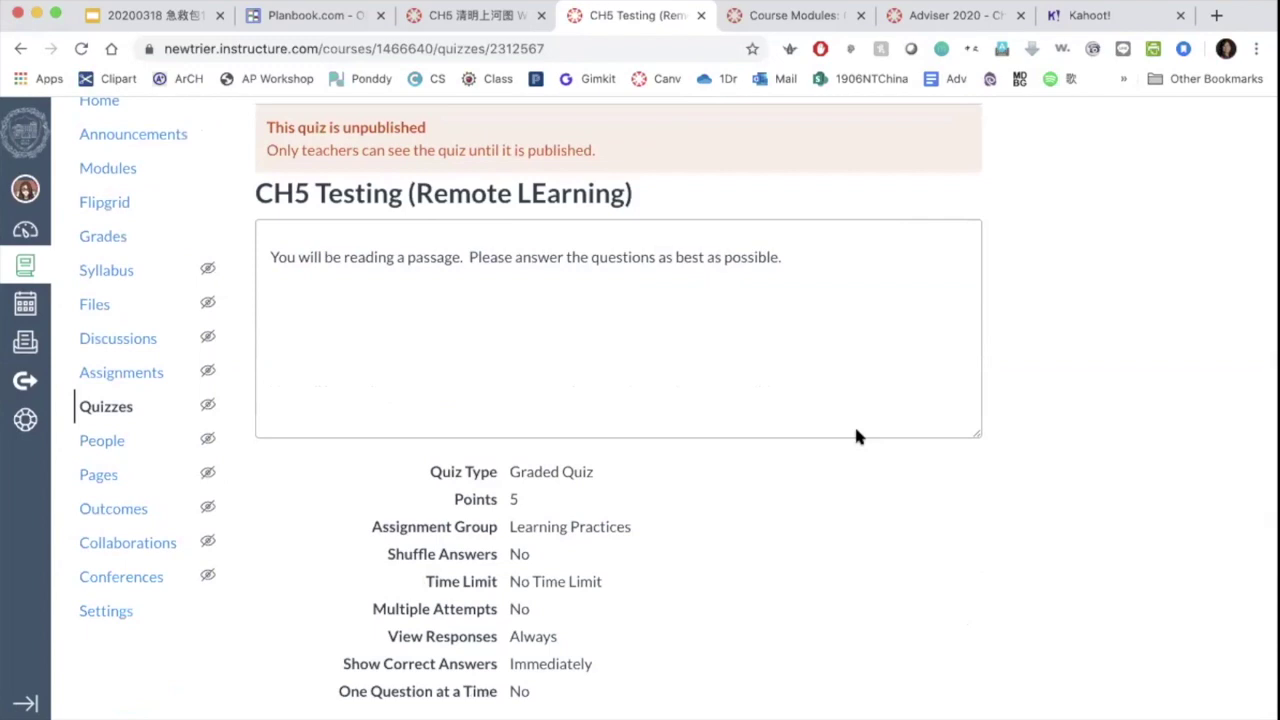
{"action": "scroll", "coordinate": [686, 308], "scroll_direction": "down", "scroll_amount": 5}
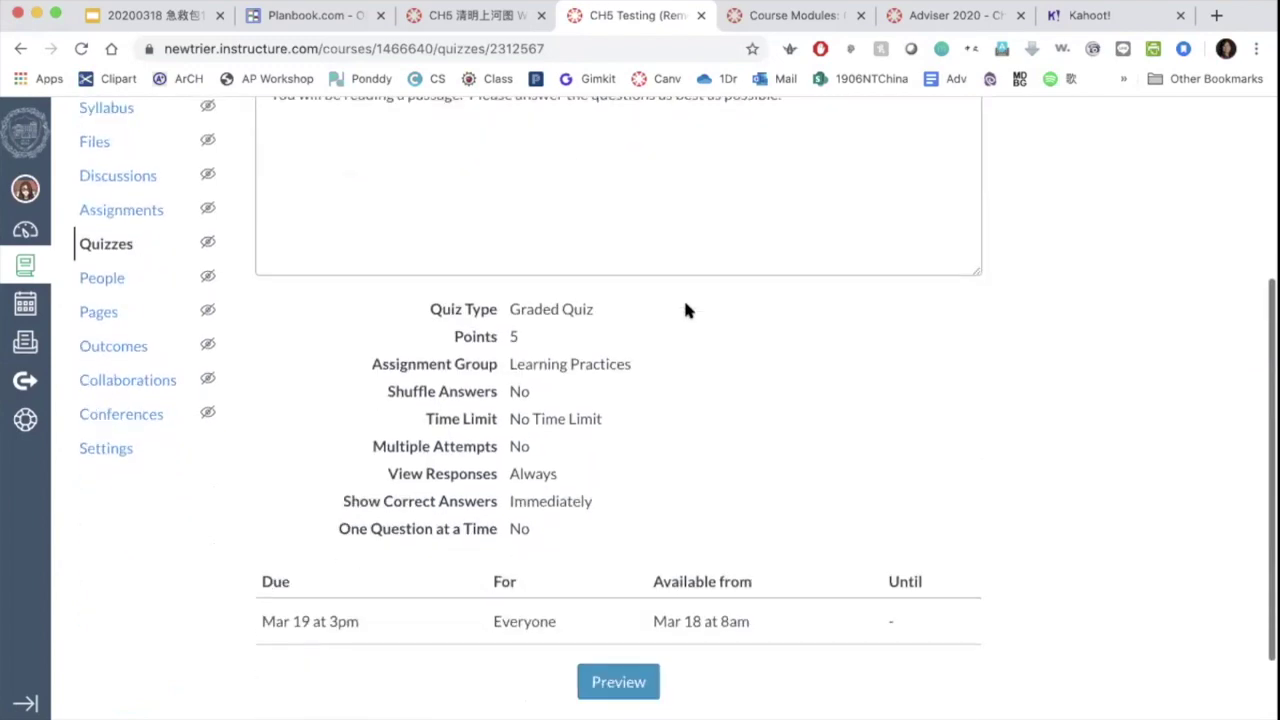
{"action": "scroll", "coordinate": [685, 310], "scroll_direction": "up", "scroll_amount": 8}
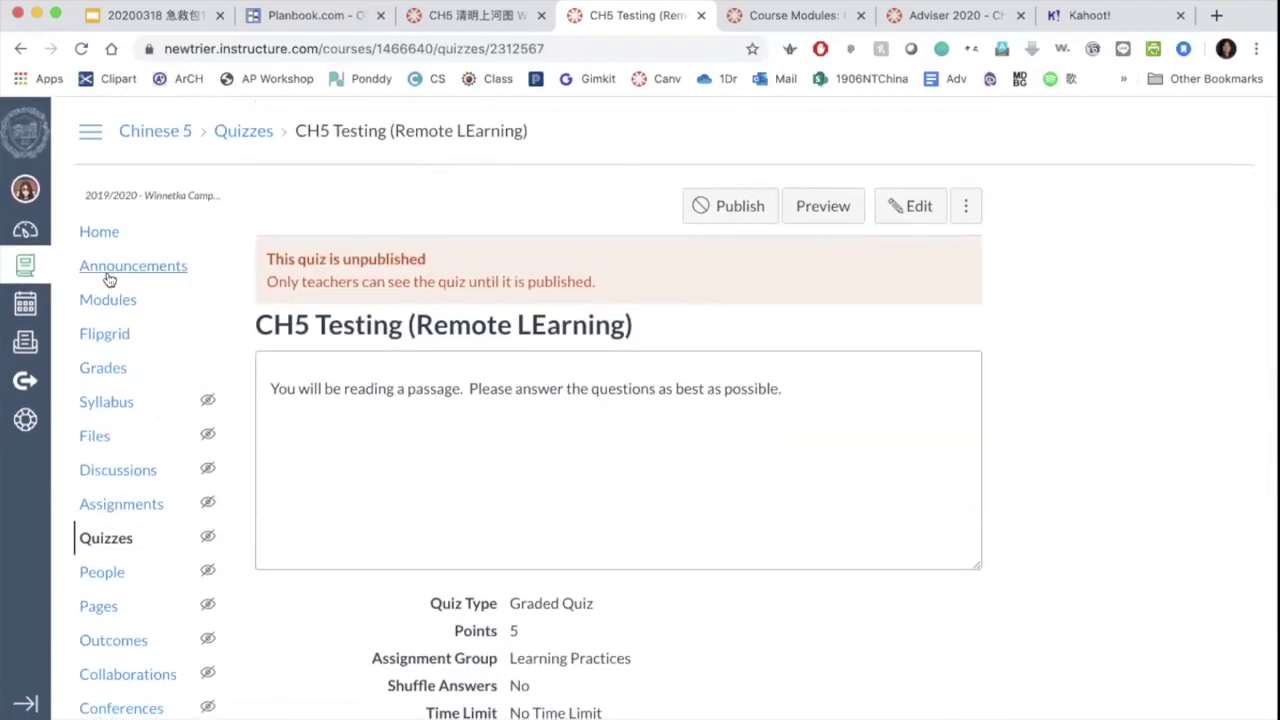
{"action": "left_click", "coordinate": [104, 304]}
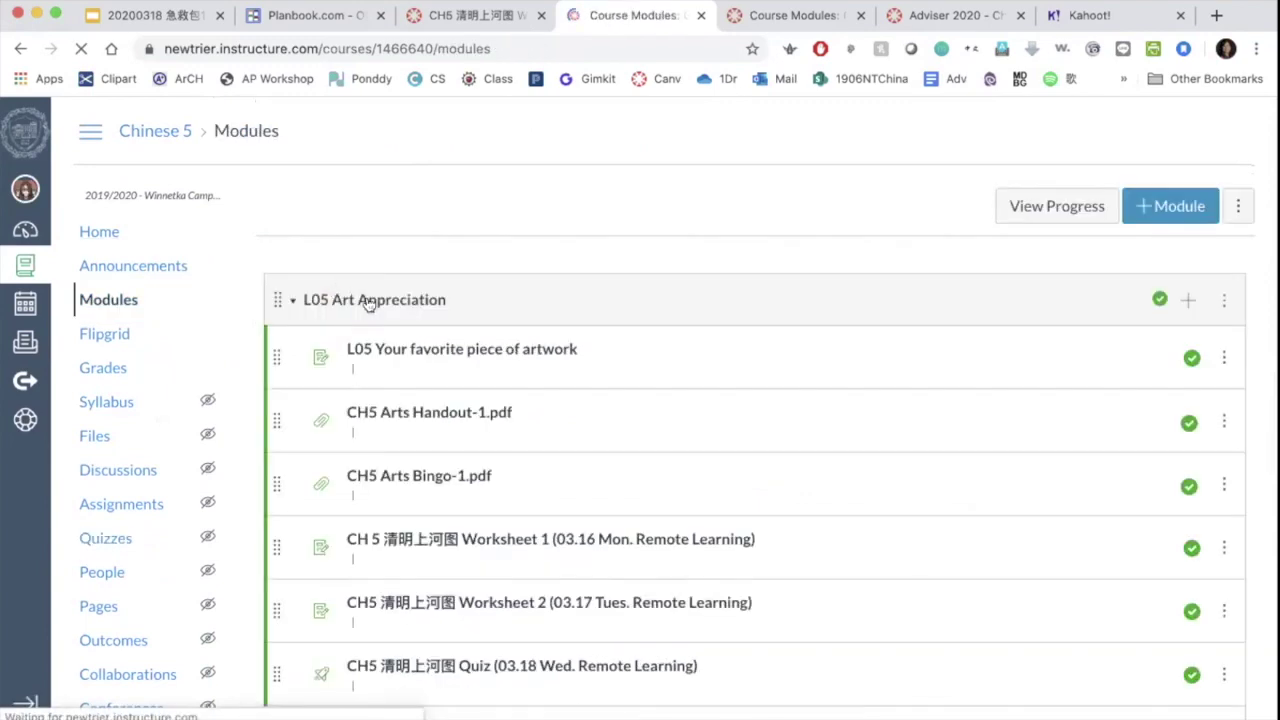
{"action": "scroll", "coordinate": [365, 292], "scroll_direction": "down", "scroll_amount": 3}
{"action": "scroll", "coordinate": [365, 292], "scroll_direction": "up", "scroll_amount": 2}
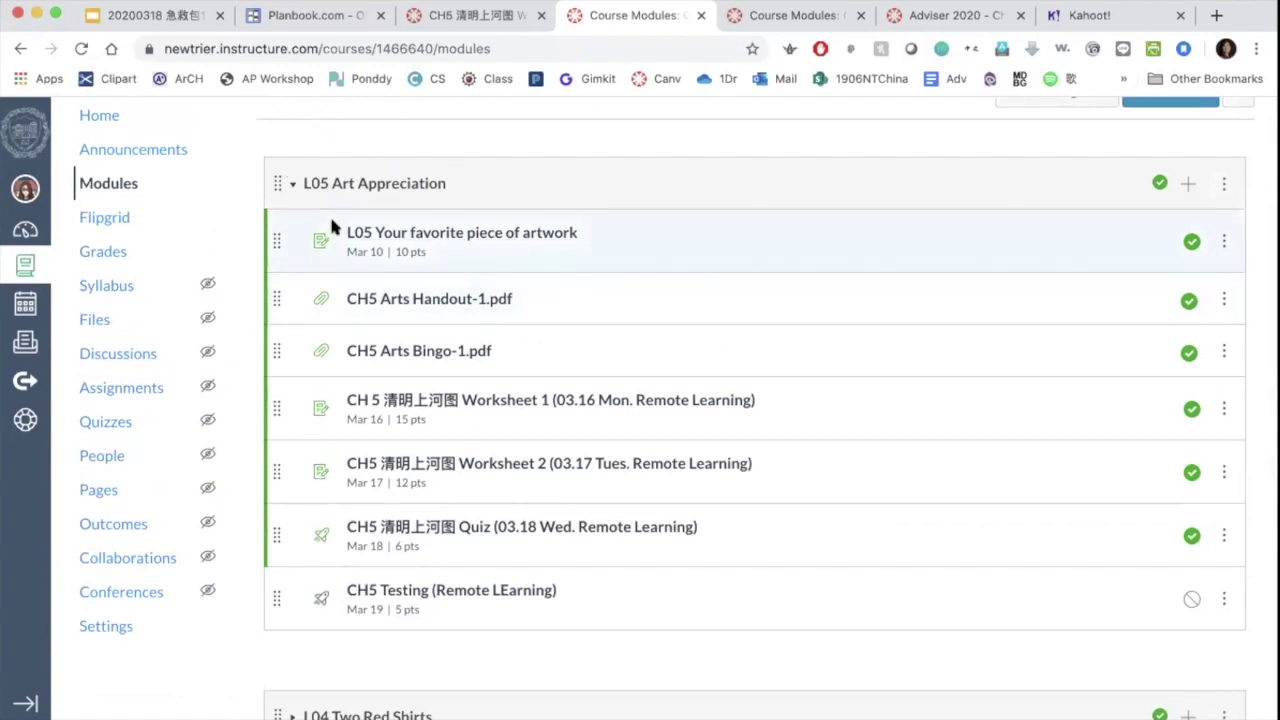
- Decrease the indent of the module item "L05 Your favorite piece of artwork" and increase it back
{"action": "left_click", "coordinate": [1224, 243]}
{"action": "left_click", "coordinate": [1170, 295]}
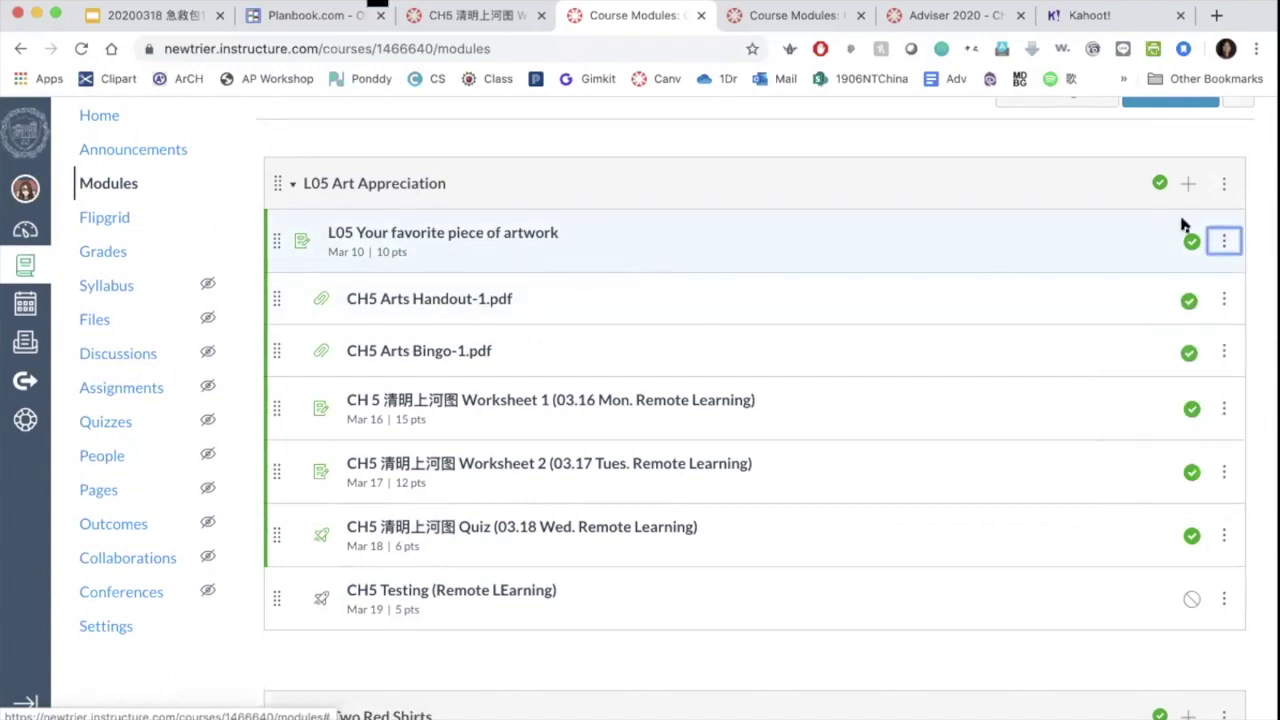
{"action": "left_click", "coordinate": [1224, 241]}
{"action": "left_click", "coordinate": [1205, 296]}
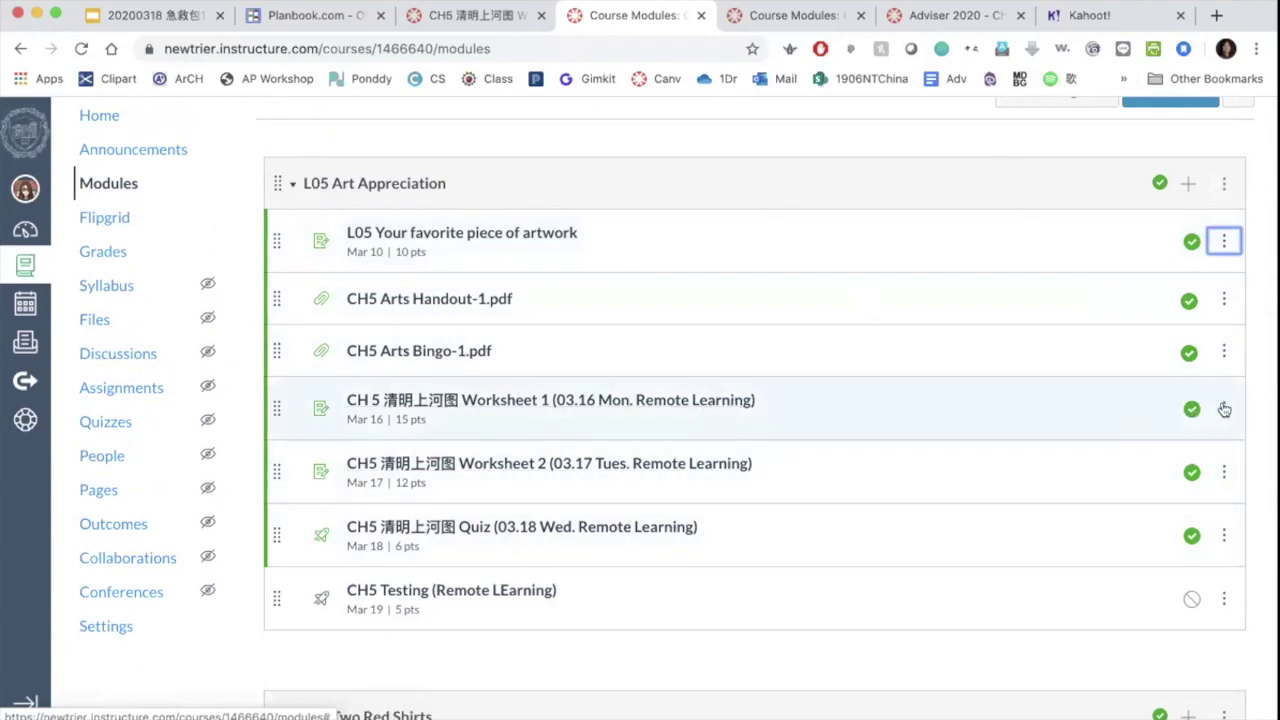
{"action": "left_click", "coordinate": [994, 142]}
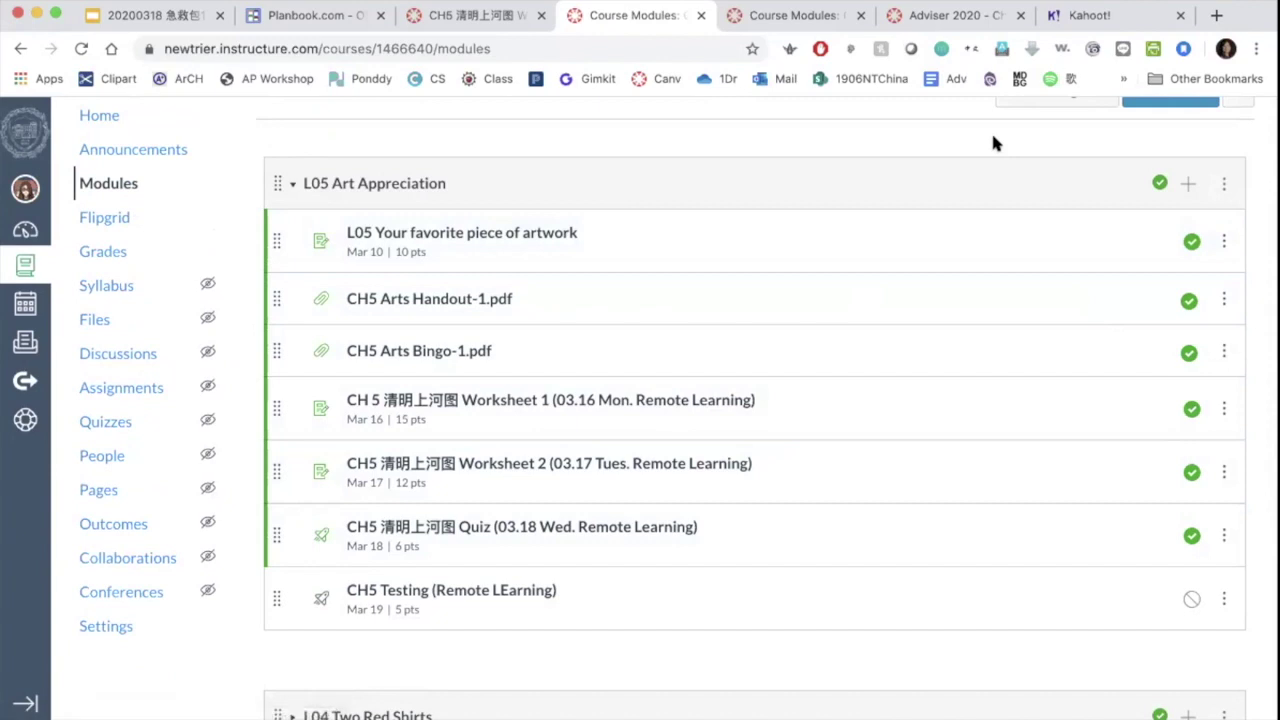
- Add a new discussion topic named "2020 COVID-19", indented one level, to the L05 Art Appreciation module
{"action": "left_click", "coordinate": [1188, 188]}
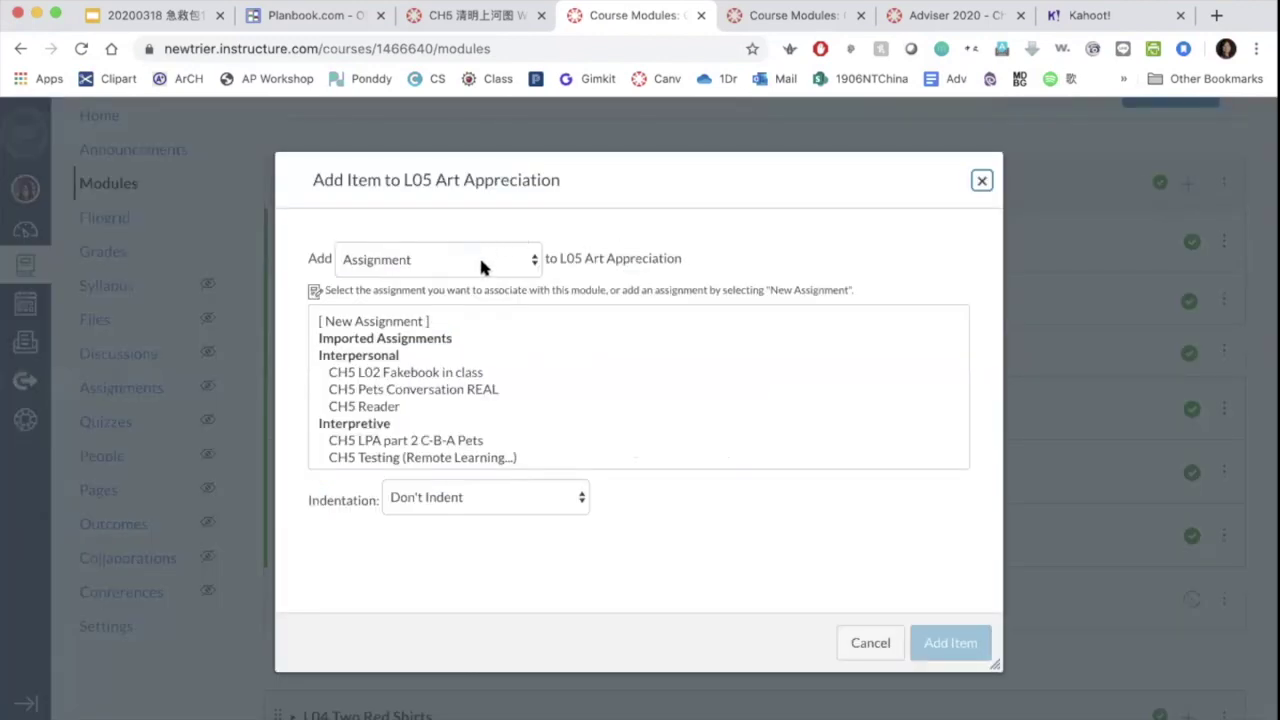
{"action": "left_click", "coordinate": [483, 256]}
{"action": "left_click", "coordinate": [468, 329]}
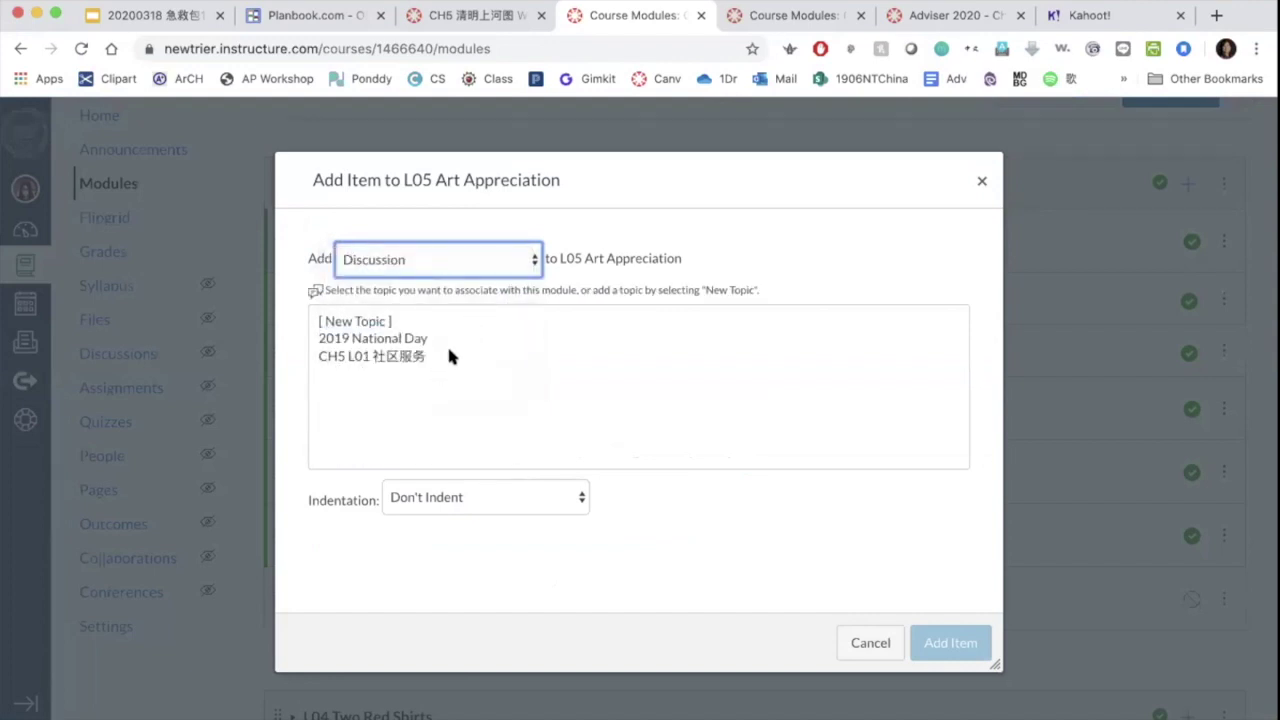
{"action": "left_click", "coordinate": [372, 325]}
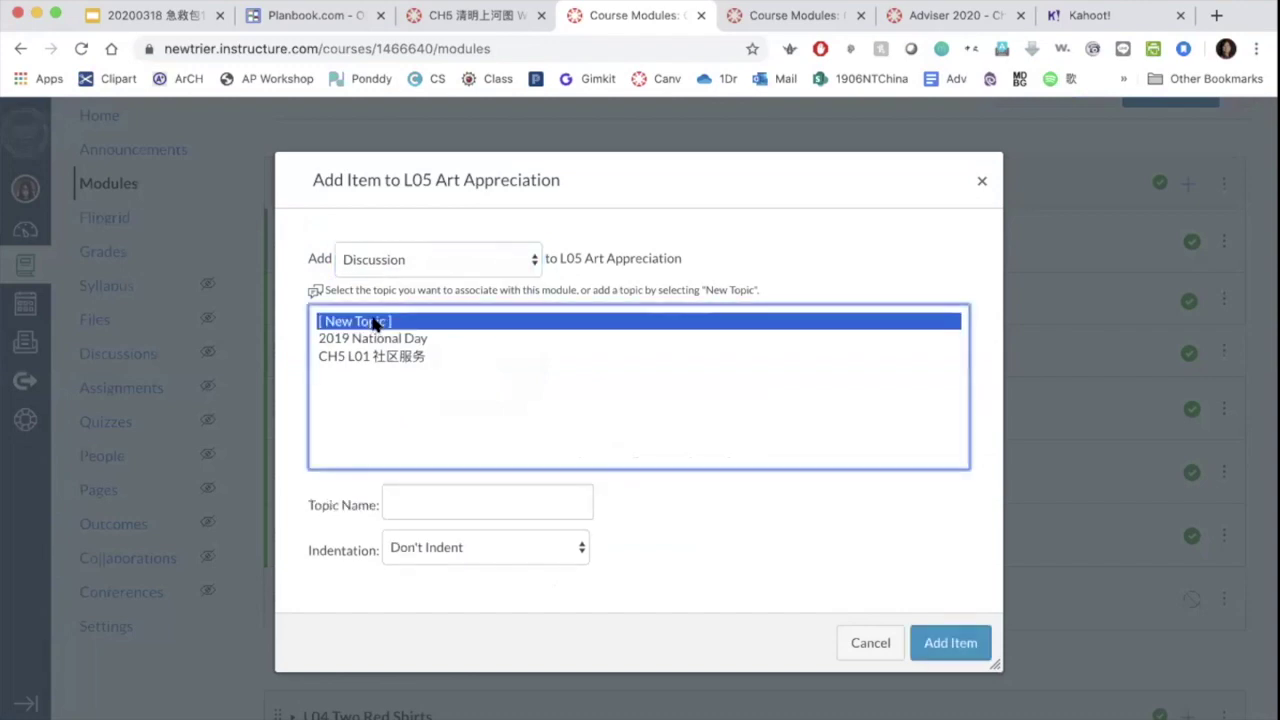
{"action": "left_click", "coordinate": [426, 503]}
{"action": "type", "text": "20"}
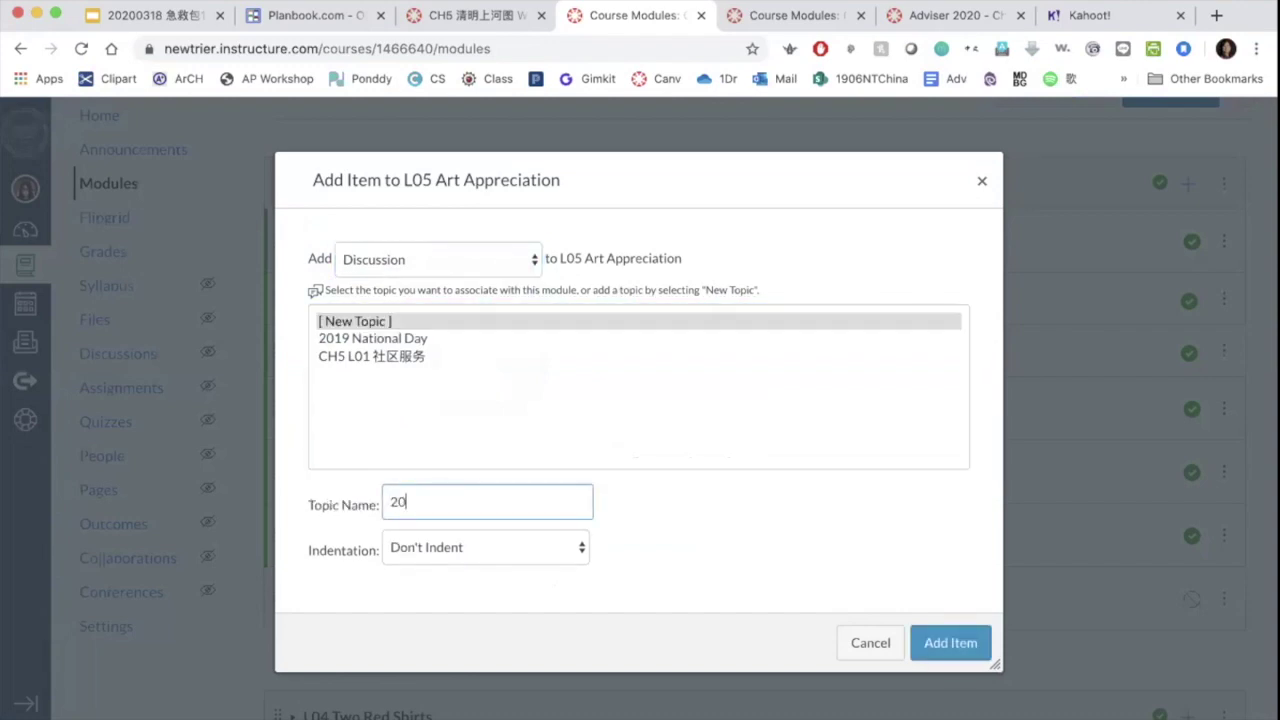
{"action": "type", "text": "20 COVID-19"}
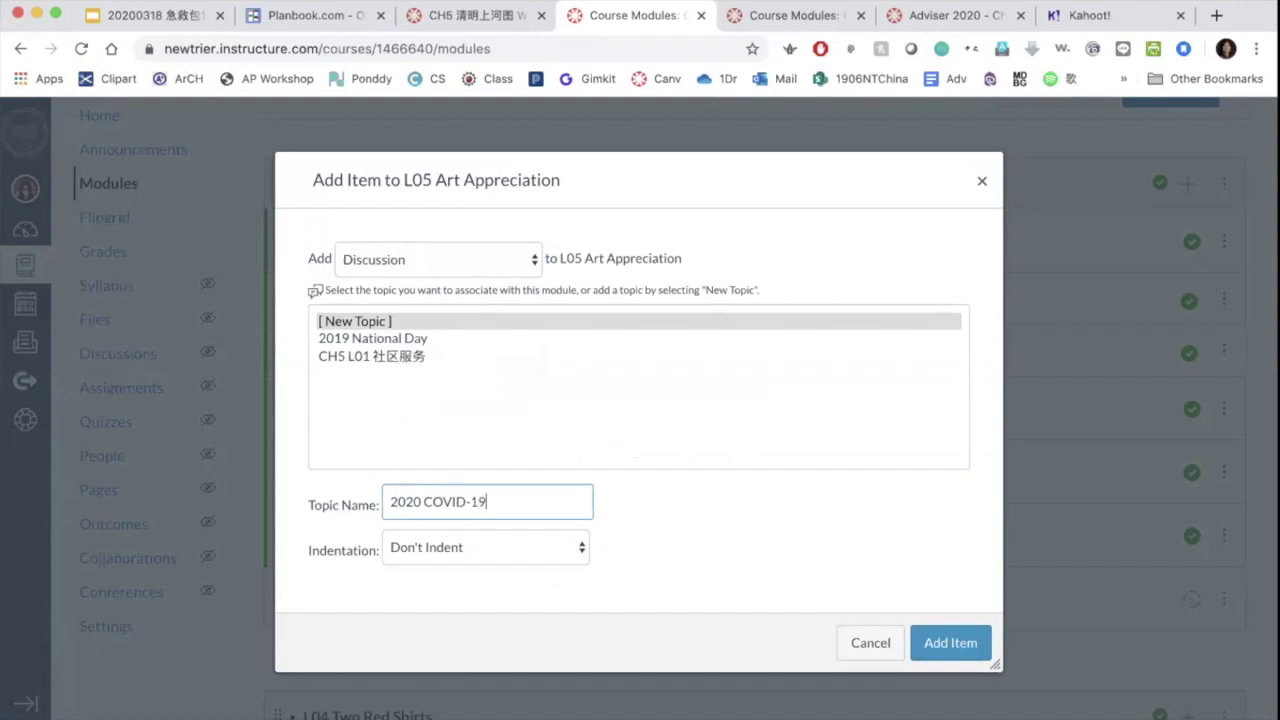
{"action": "left_click", "coordinate": [440, 553]}
{"action": "left_click", "coordinate": [440, 564]}
{"action": "left_click", "coordinate": [943, 643]}
{"action": "scroll", "coordinate": [643, 597], "scroll_direction": "down", "scroll_amount": 2}
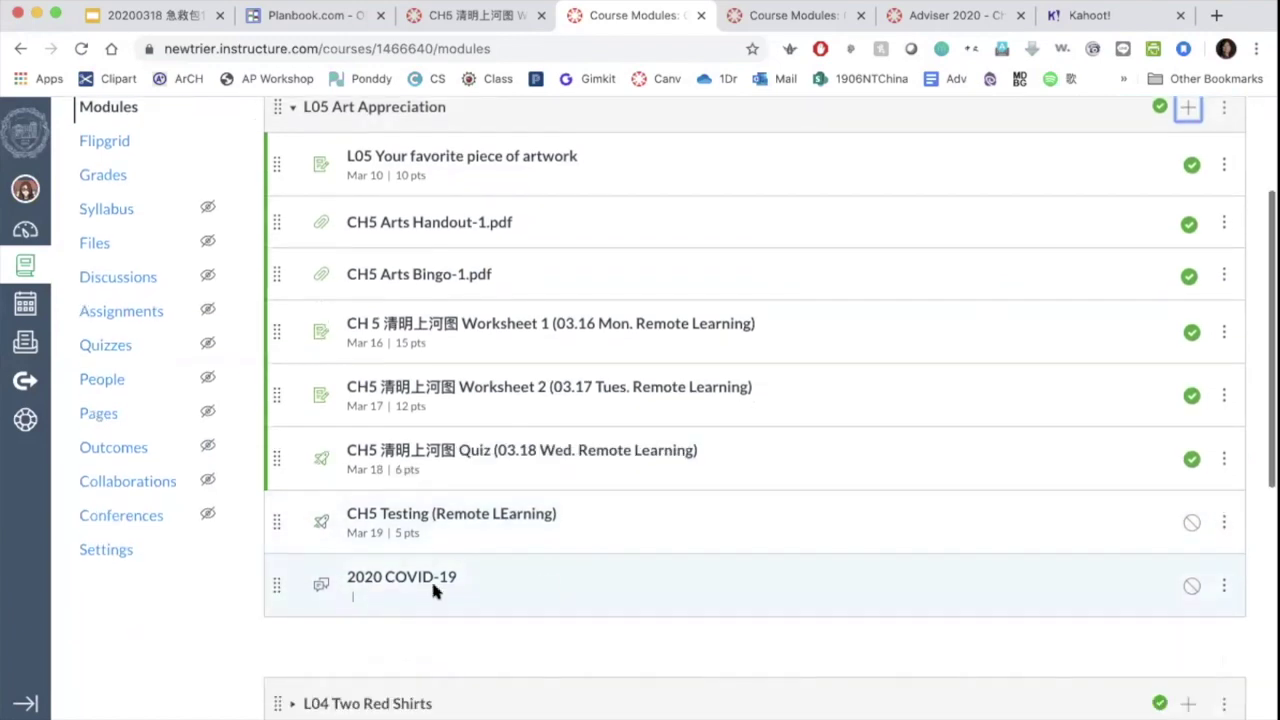
- Edit the "2020 COVID-19" discussion to ask "How have you been coping with all this new found time at home? Has the work load been manageable?"
{"action": "left_click", "coordinate": [415, 582]}
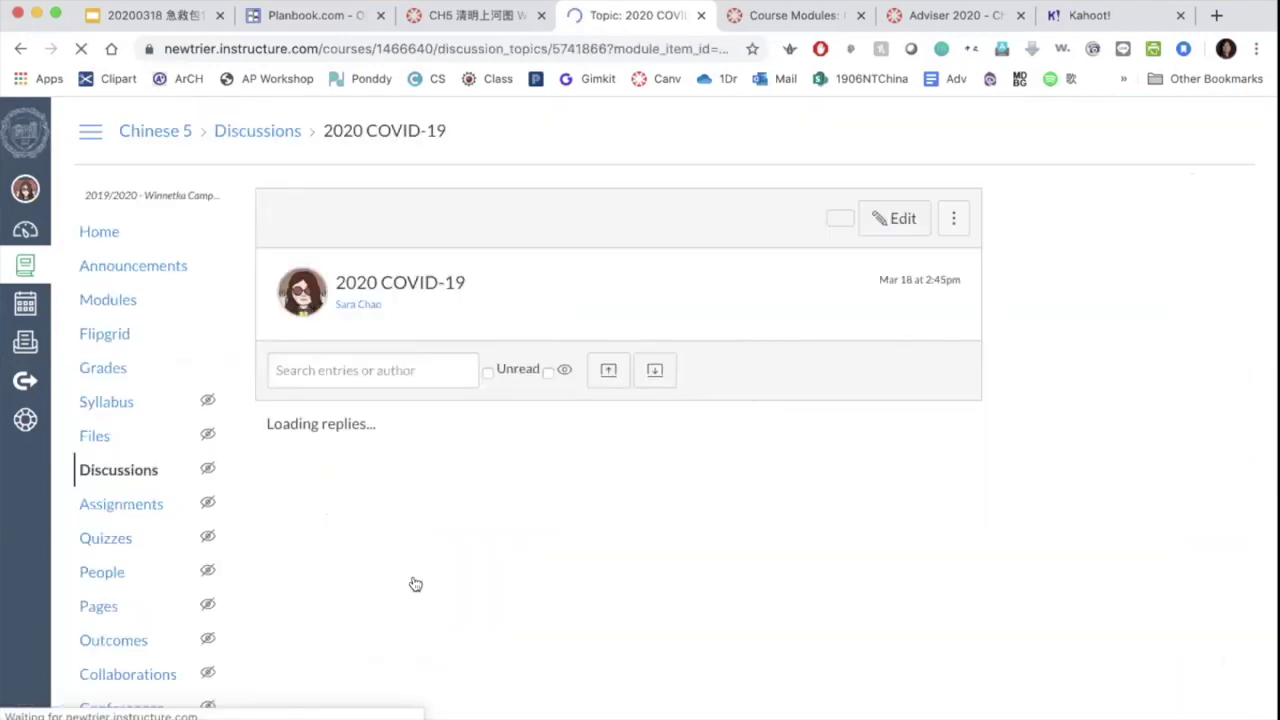
{"action": "left_click", "coordinate": [399, 398]}
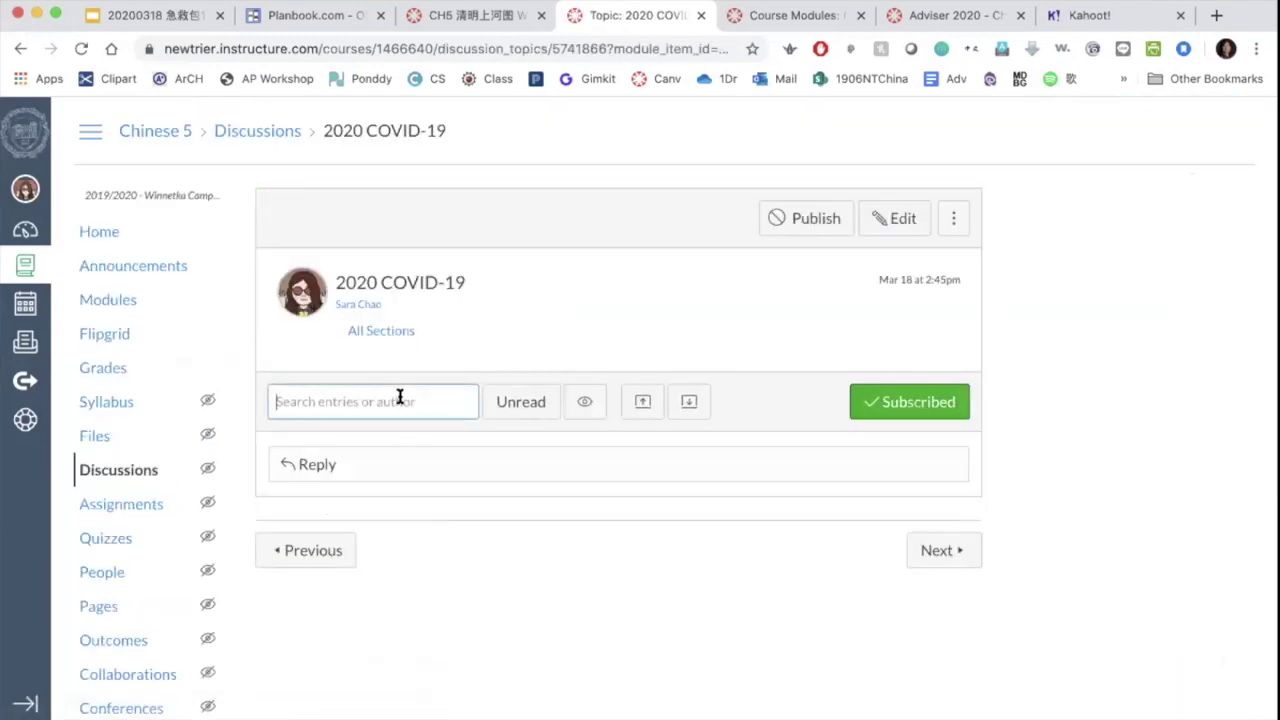
{"action": "scroll", "coordinate": [399, 398], "scroll_direction": "down", "scroll_amount": 1}
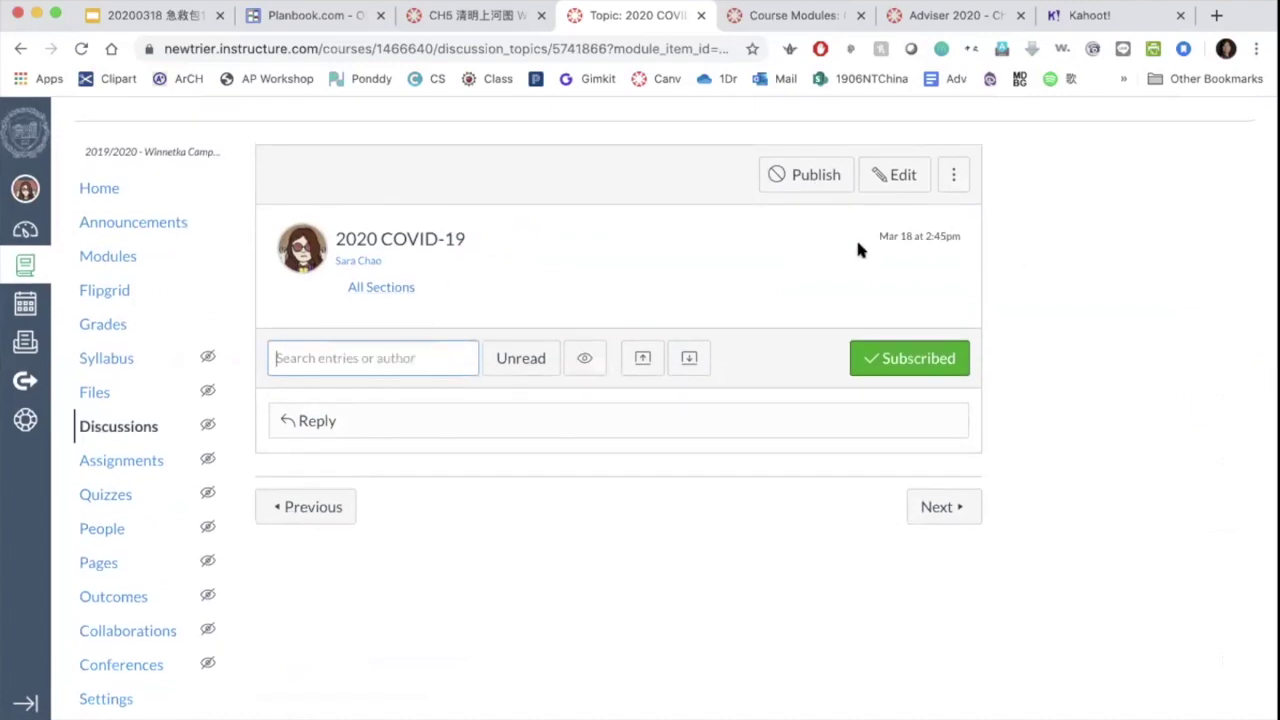
{"action": "left_click", "coordinate": [896, 176]}
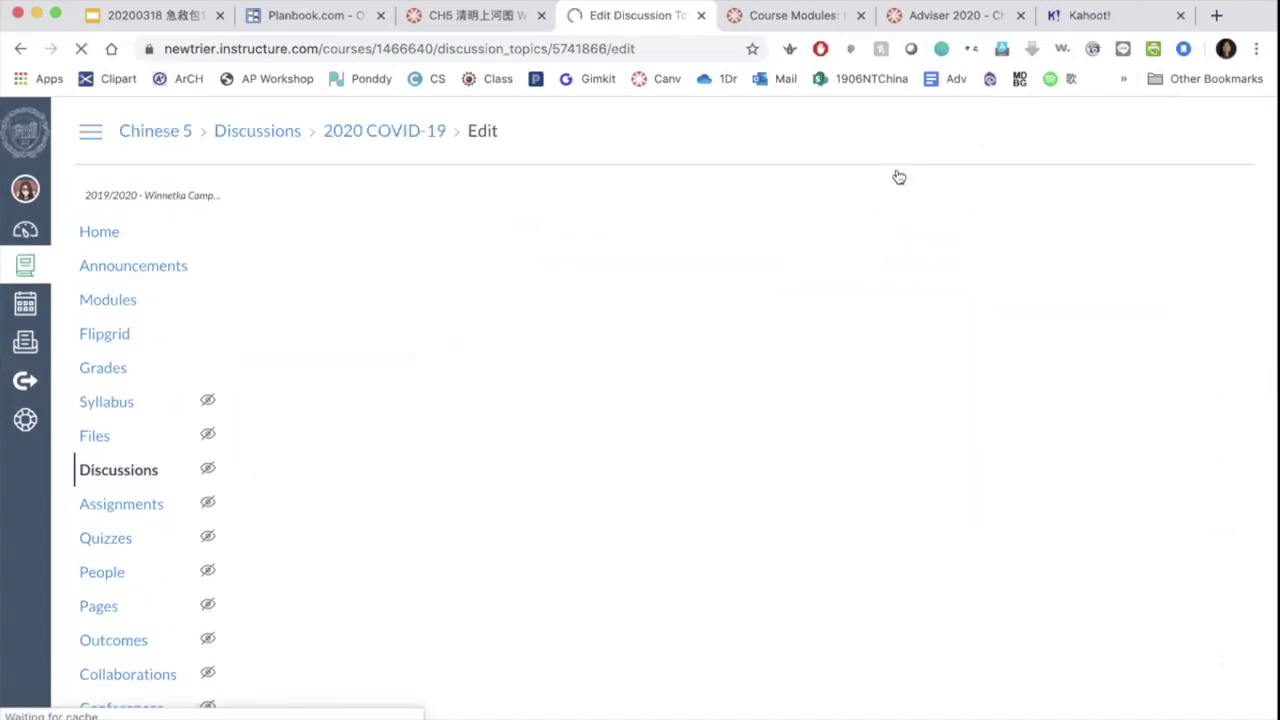
{"action": "left_click", "coordinate": [547, 376]}
{"action": "type", "text": "How h"}
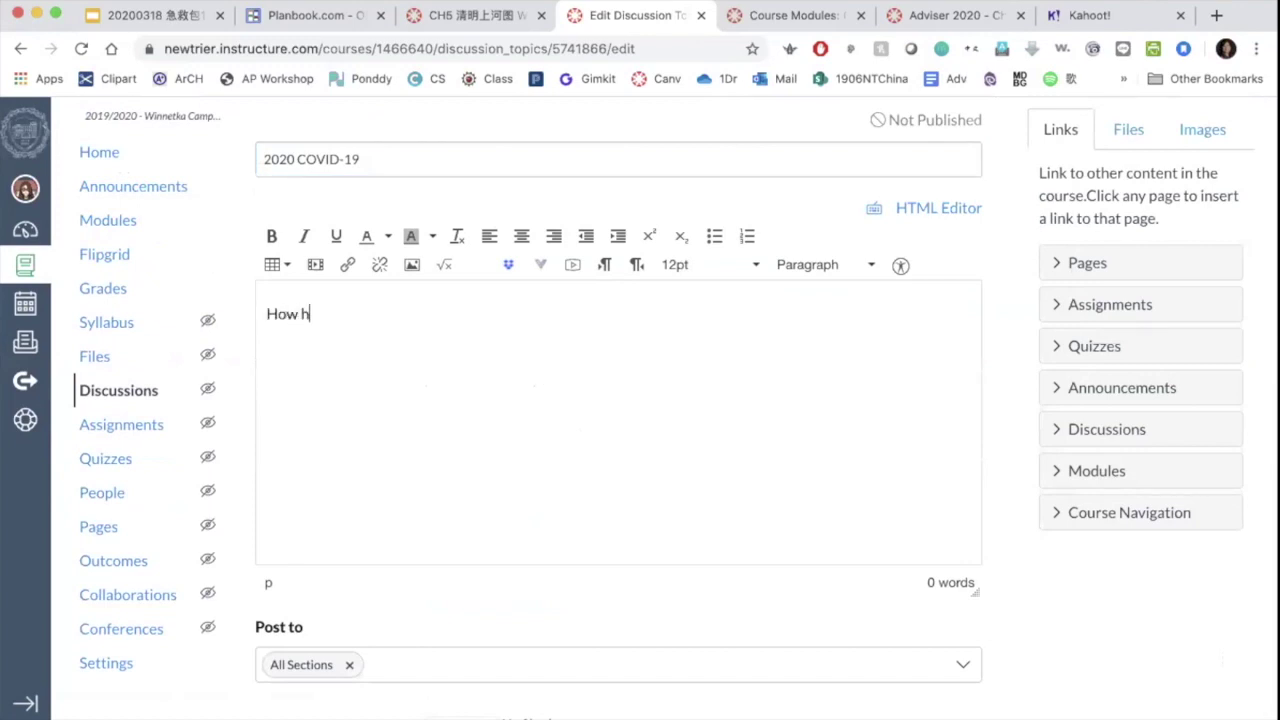
{"action": "type", "text": "ave you been coping "}
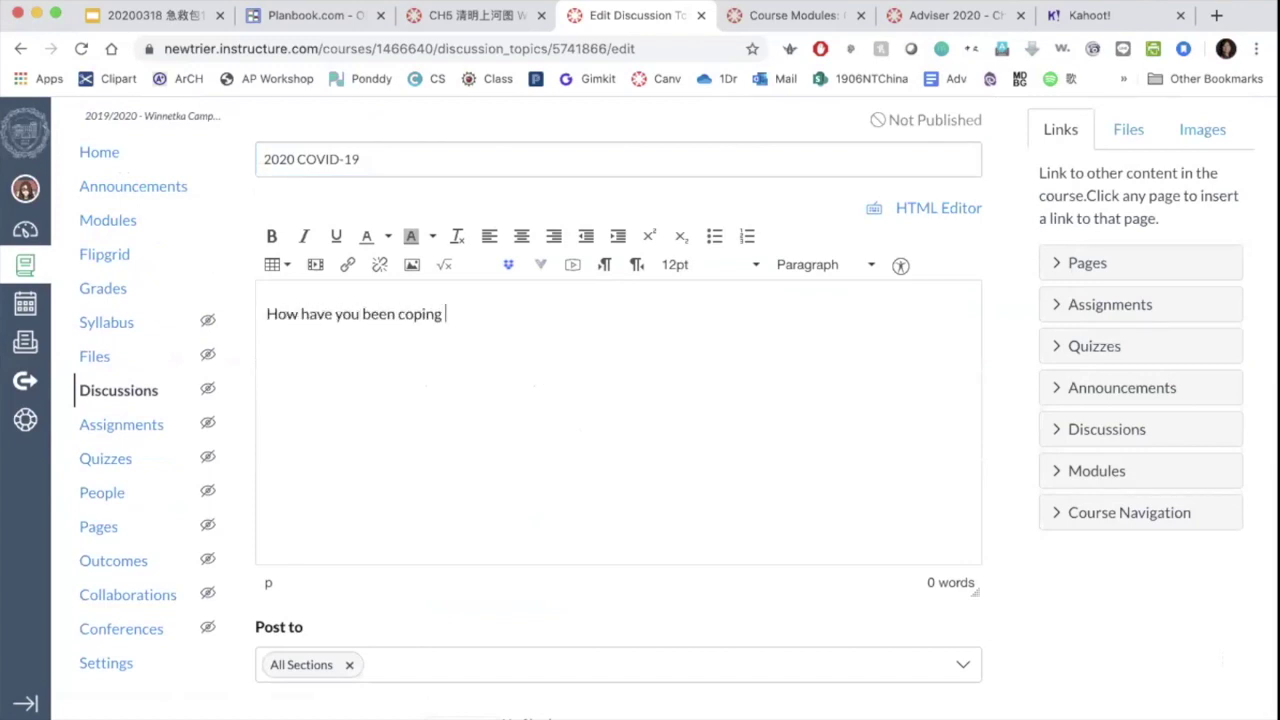
{"action": "type", "text": "with all this ne"}
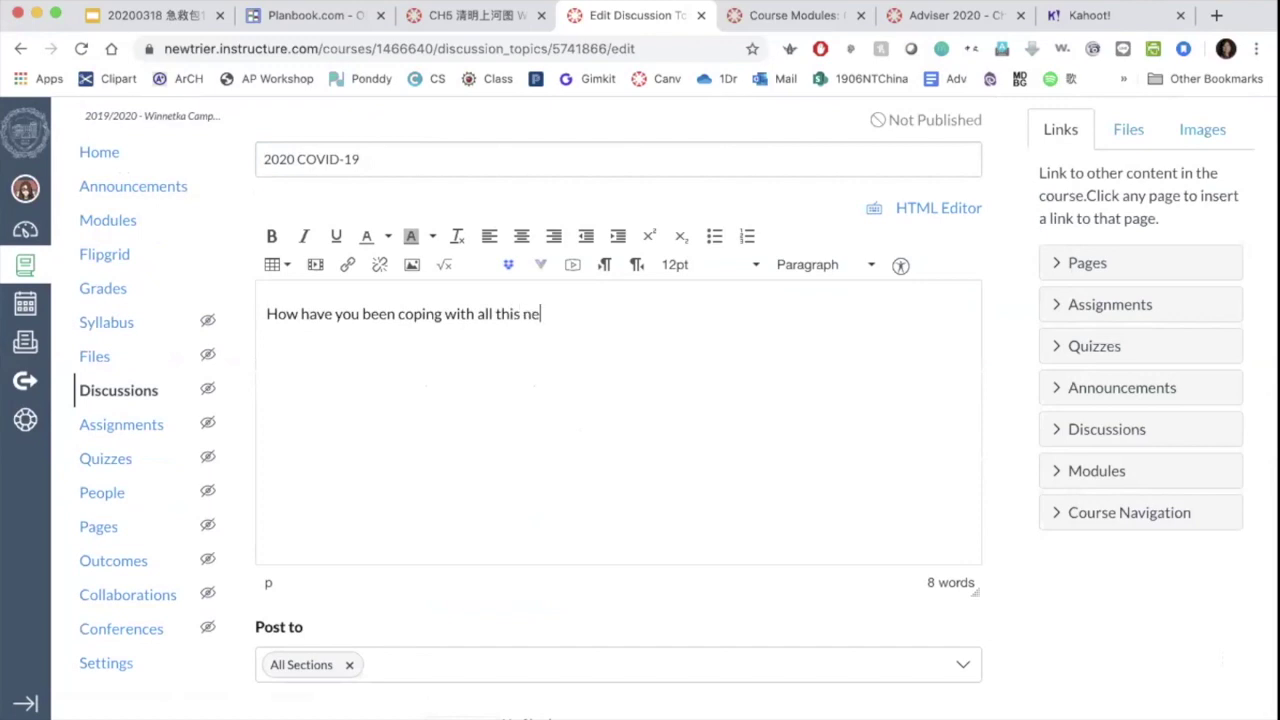
{"action": "type", "text": "w found time at "}
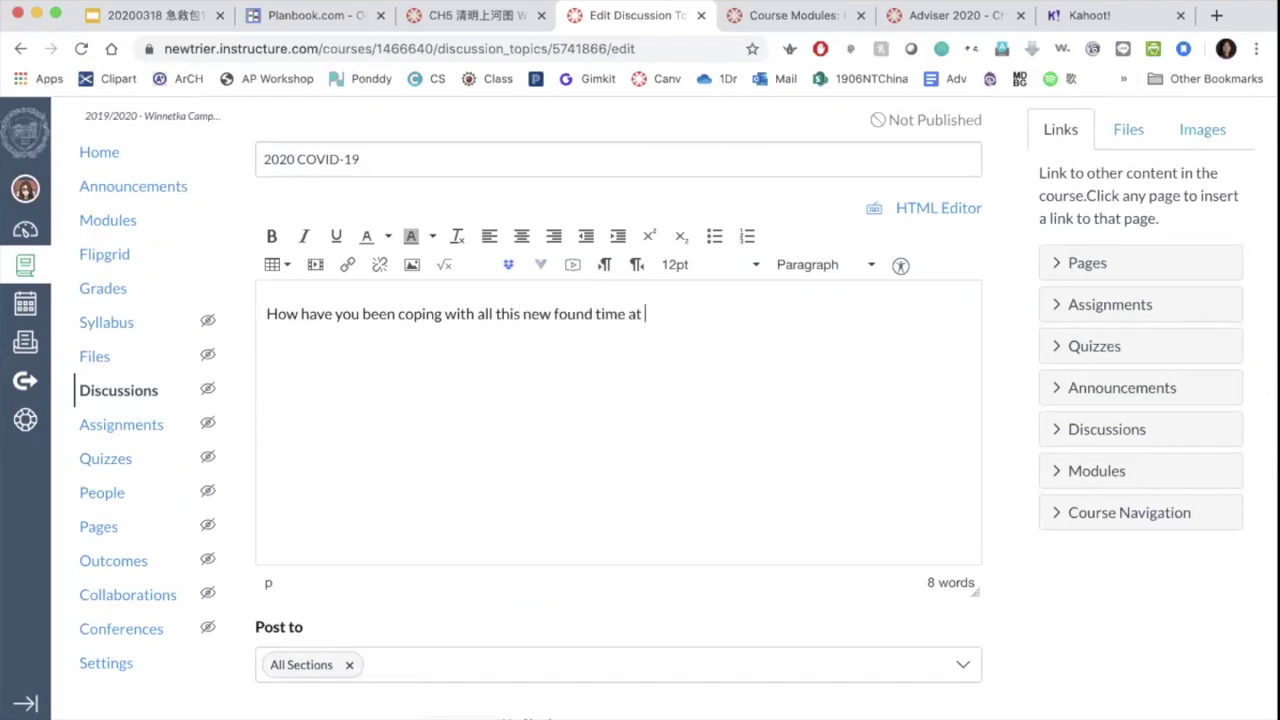
{"action": "type", "text": "home?  Has the "}
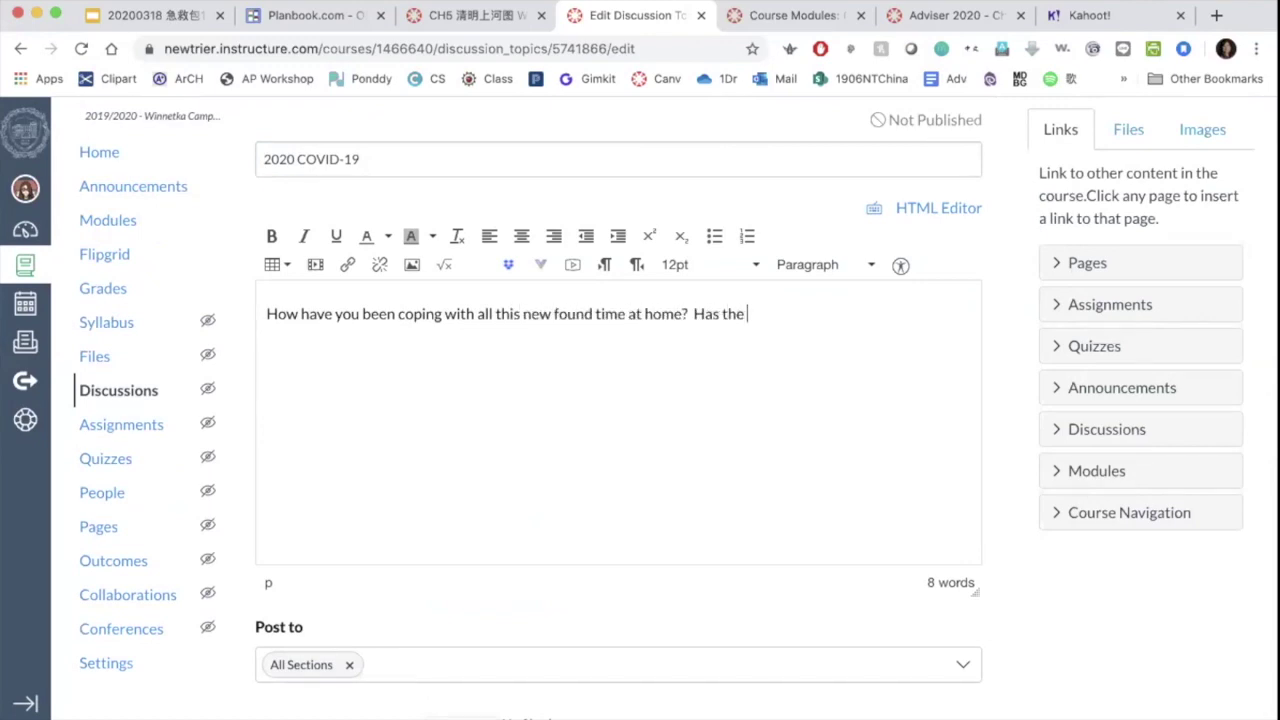
{"action": "type", "text": "worlload been manageable?"}
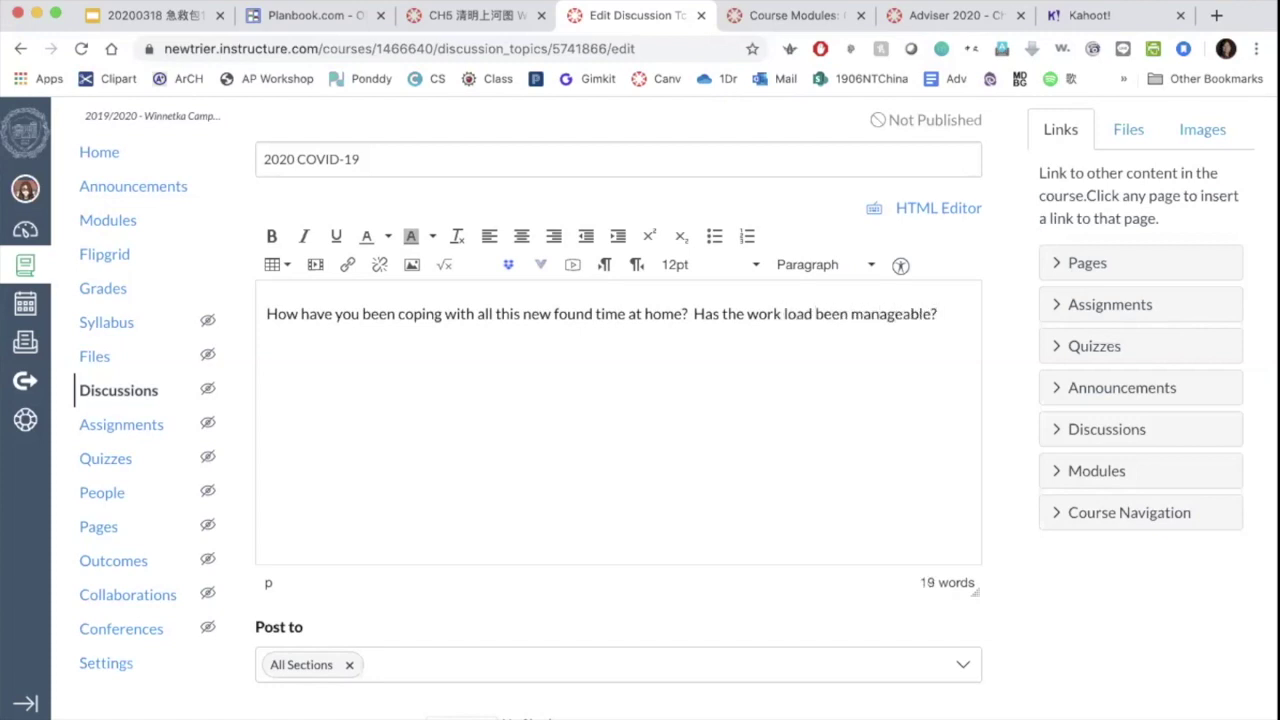
- Require users to post before seeing replies and make the discussion graded
{"action": "scroll", "coordinate": [477, 586], "scroll_direction": "down", "scroll_amount": 8}
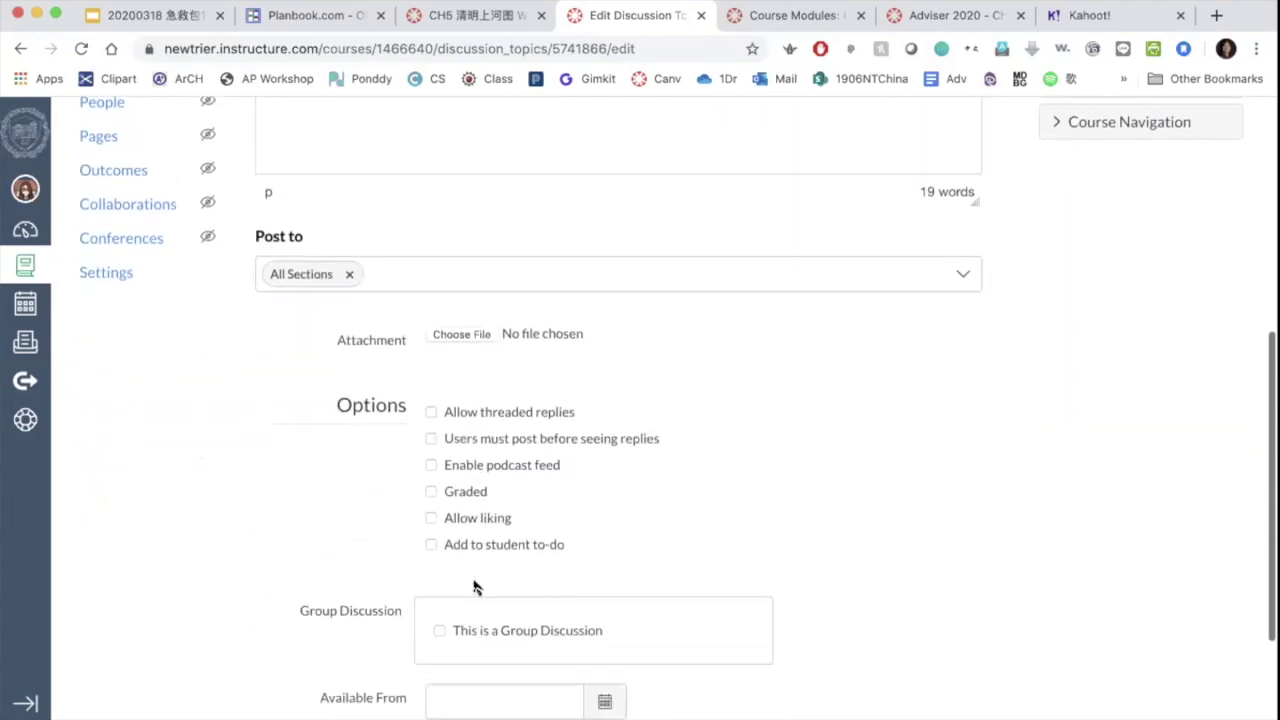
{"action": "scroll", "coordinate": [477, 586], "scroll_direction": "down", "scroll_amount": 4}
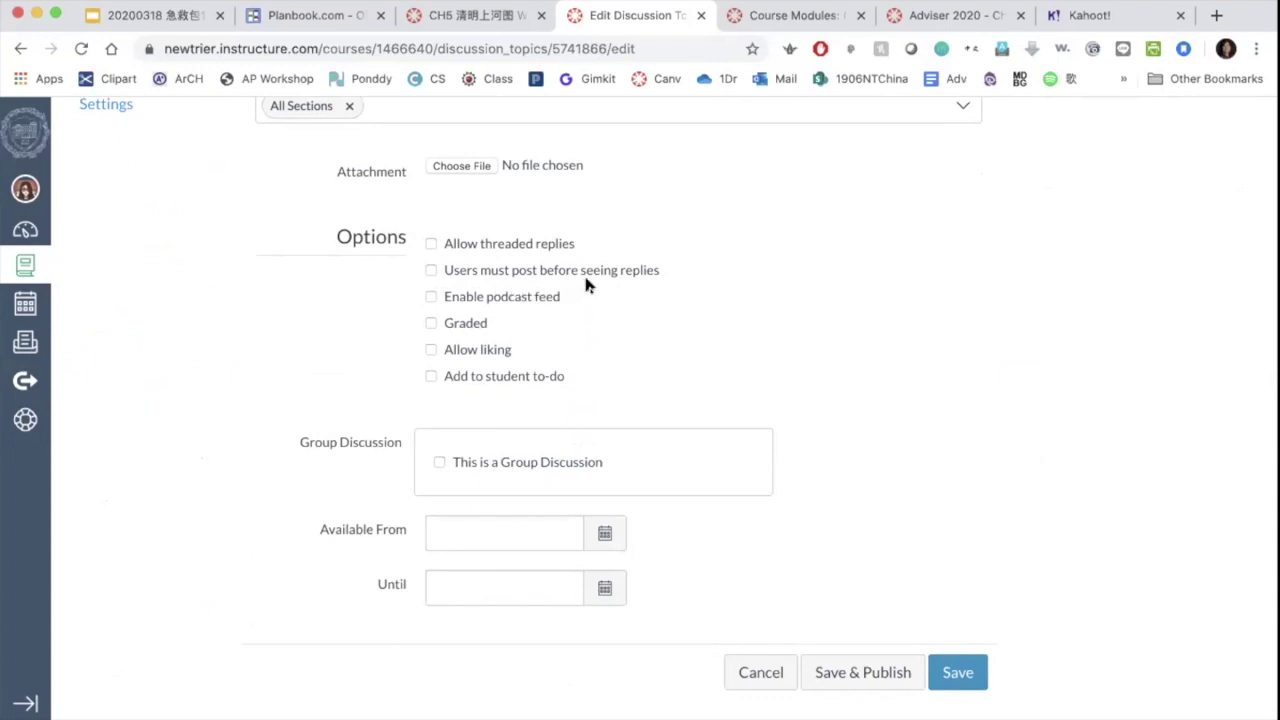
{"action": "left_click", "coordinate": [430, 270]}
{"action": "scroll", "coordinate": [276, 360], "scroll_direction": "up", "scroll_amount": 5}
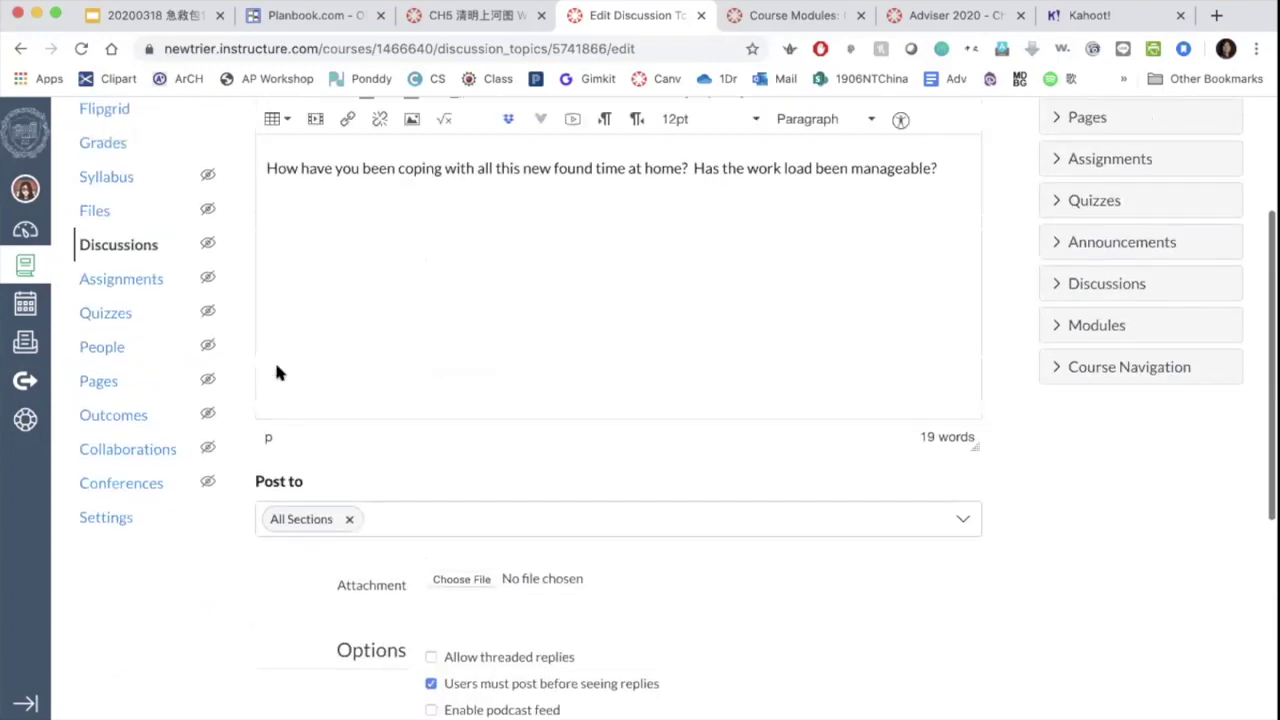
{"action": "scroll", "coordinate": [277, 372], "scroll_direction": "up", "scroll_amount": 1}
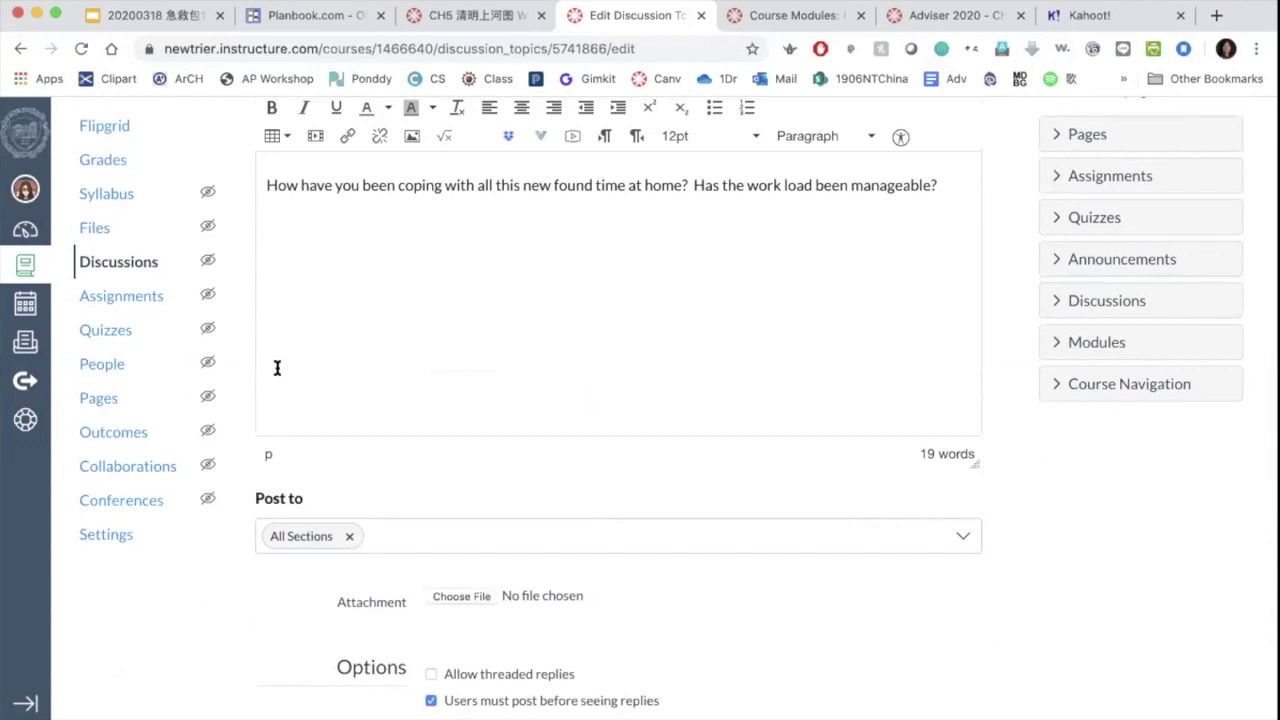
{"action": "scroll", "coordinate": [277, 368], "scroll_direction": "down", "scroll_amount": 1}
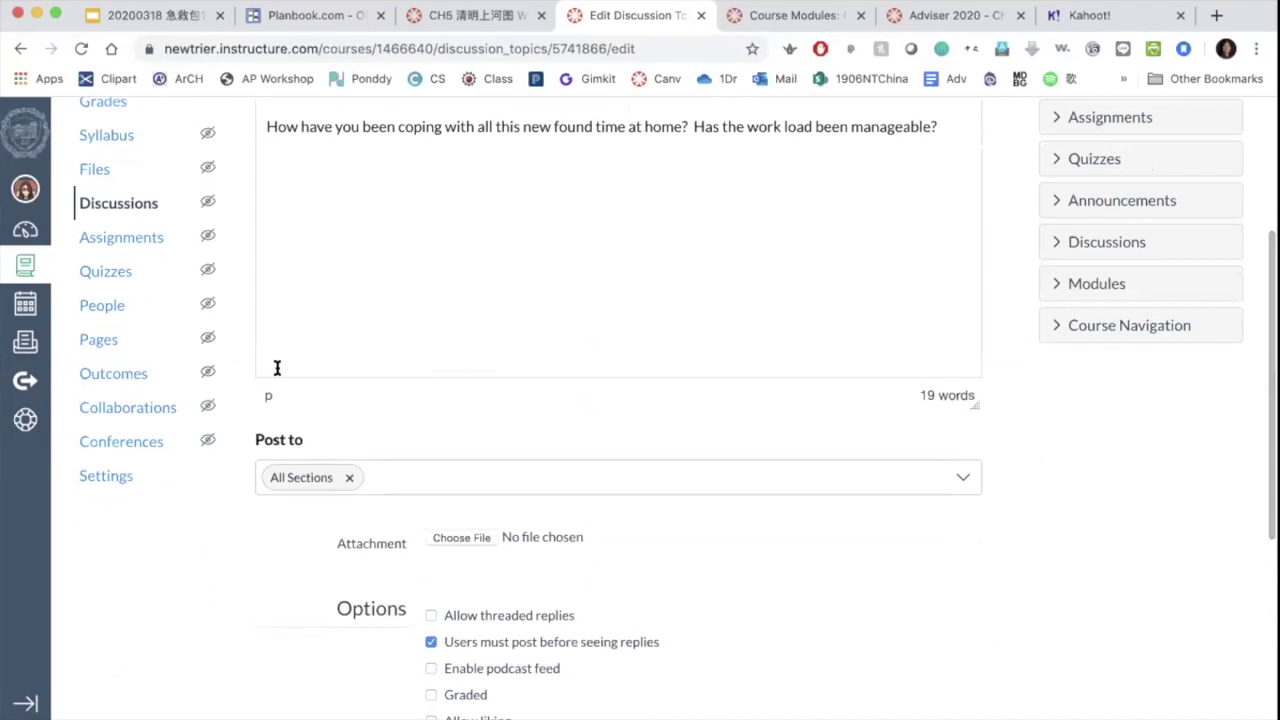
{"action": "scroll", "coordinate": [277, 368], "scroll_direction": "down", "scroll_amount": 5}
{"action": "scroll", "coordinate": [277, 368], "scroll_direction": "down", "scroll_amount": 1}
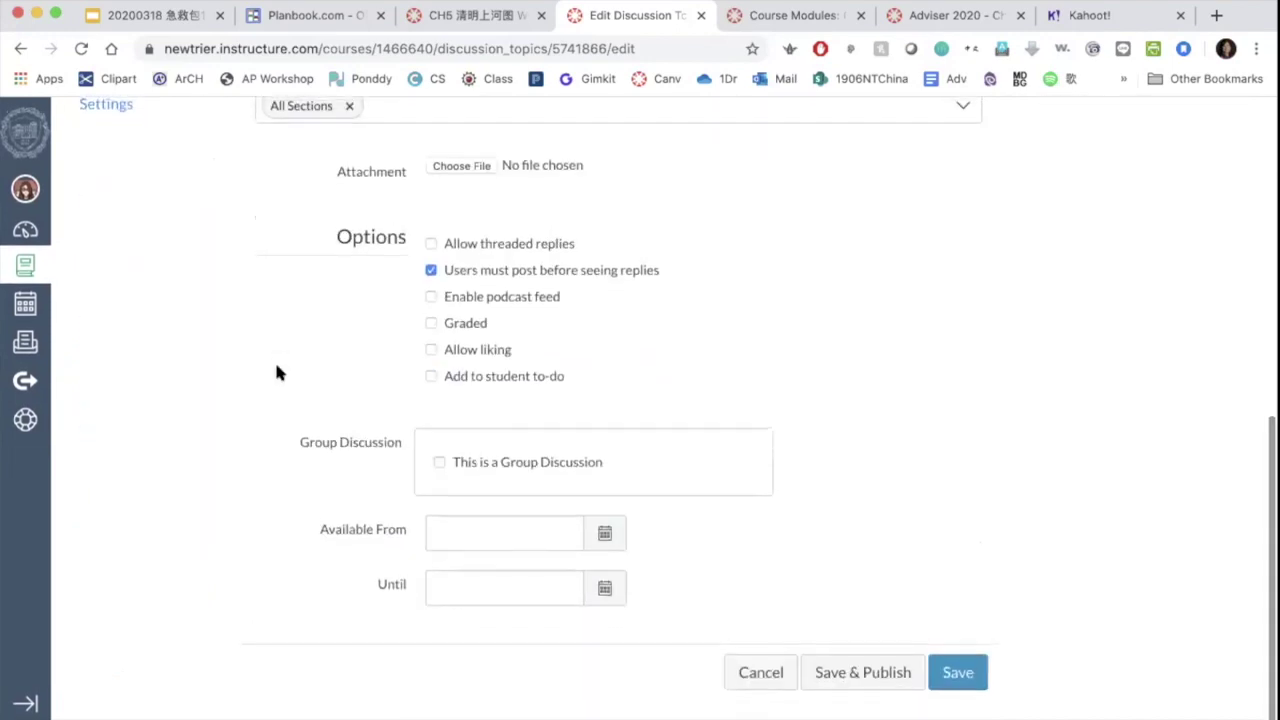
{"action": "left_click", "coordinate": [428, 325]}
{"action": "scroll", "coordinate": [428, 323], "scroll_direction": "down", "scroll_amount": 2}
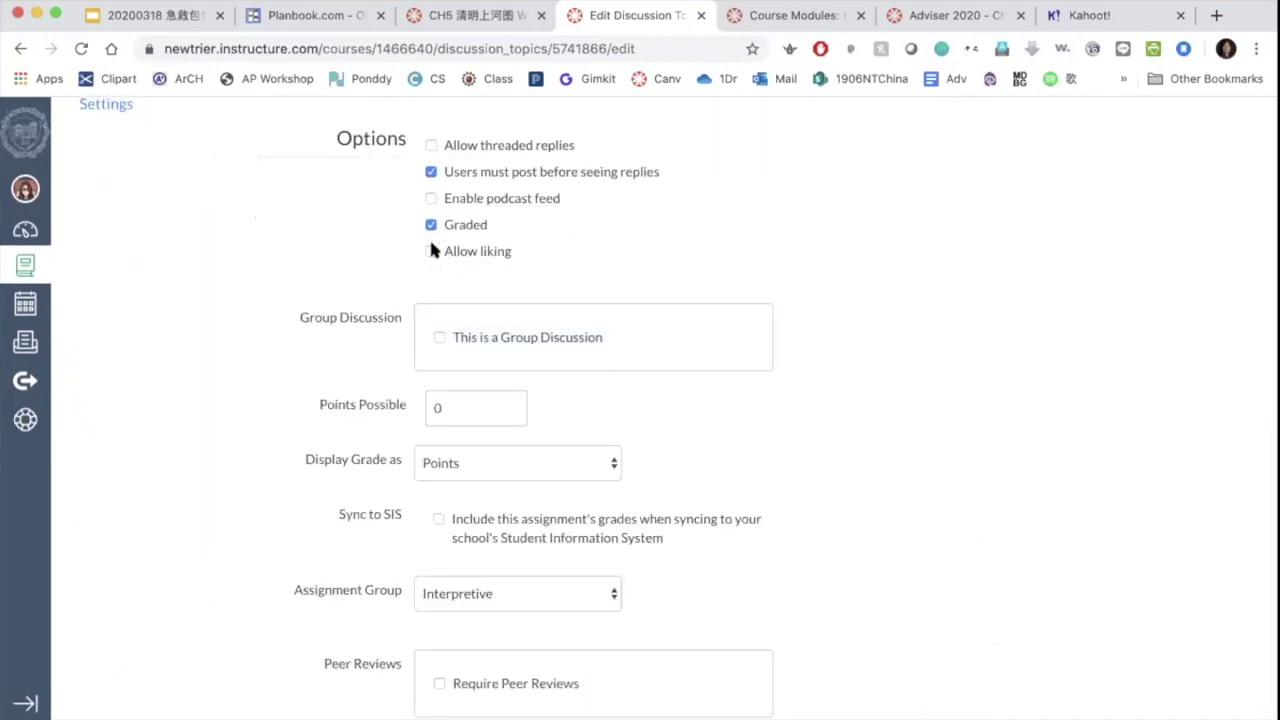
{"action": "scroll", "coordinate": [434, 251], "scroll_direction": "up", "scroll_amount": 1}
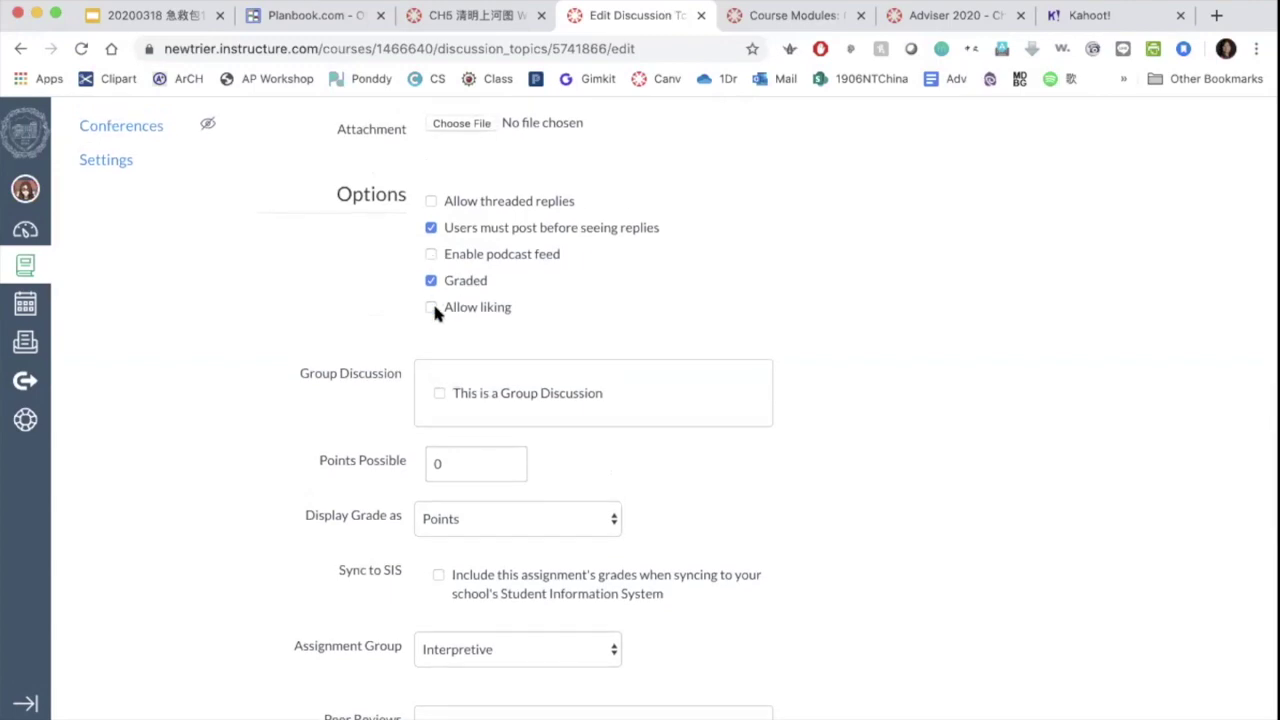
- Set the discussion's points possible to 2 and display its grade as Complete/Incomplete
{"action": "scroll", "coordinate": [434, 313], "scroll_direction": "down", "scroll_amount": 2}
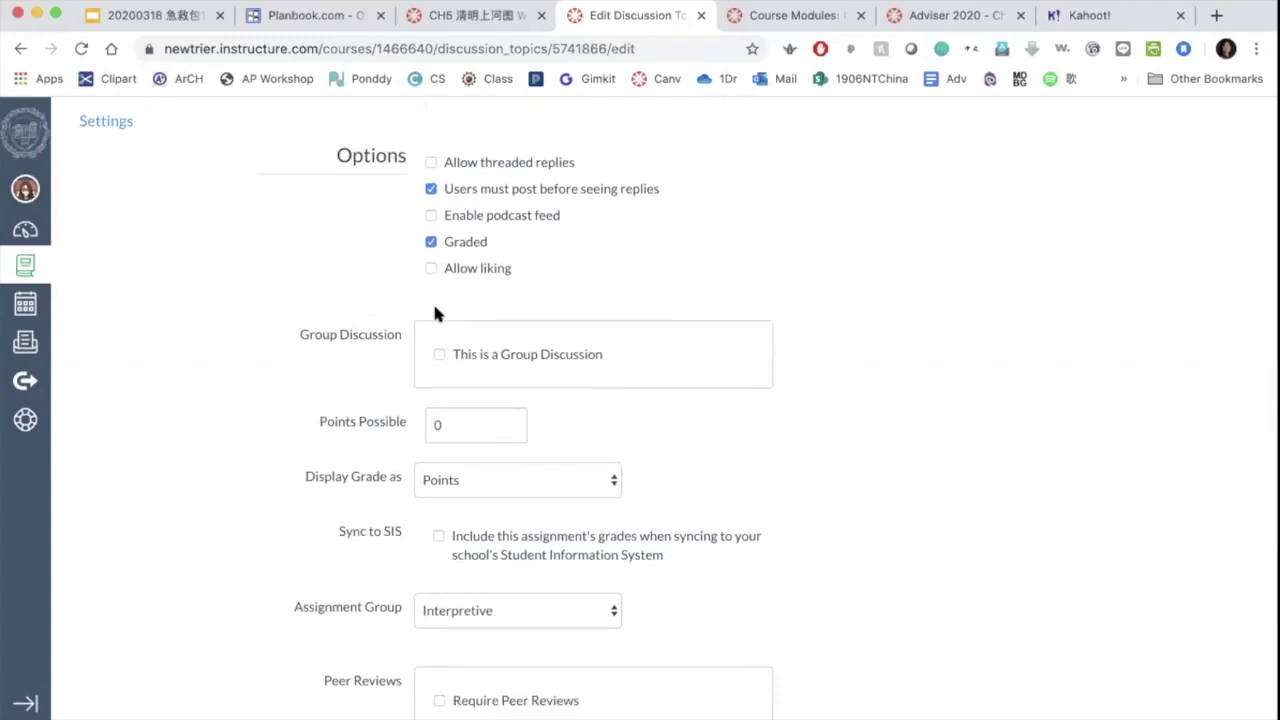
{"action": "left_click", "coordinate": [462, 428]}
{"action": "key", "text": "BackSpace"}
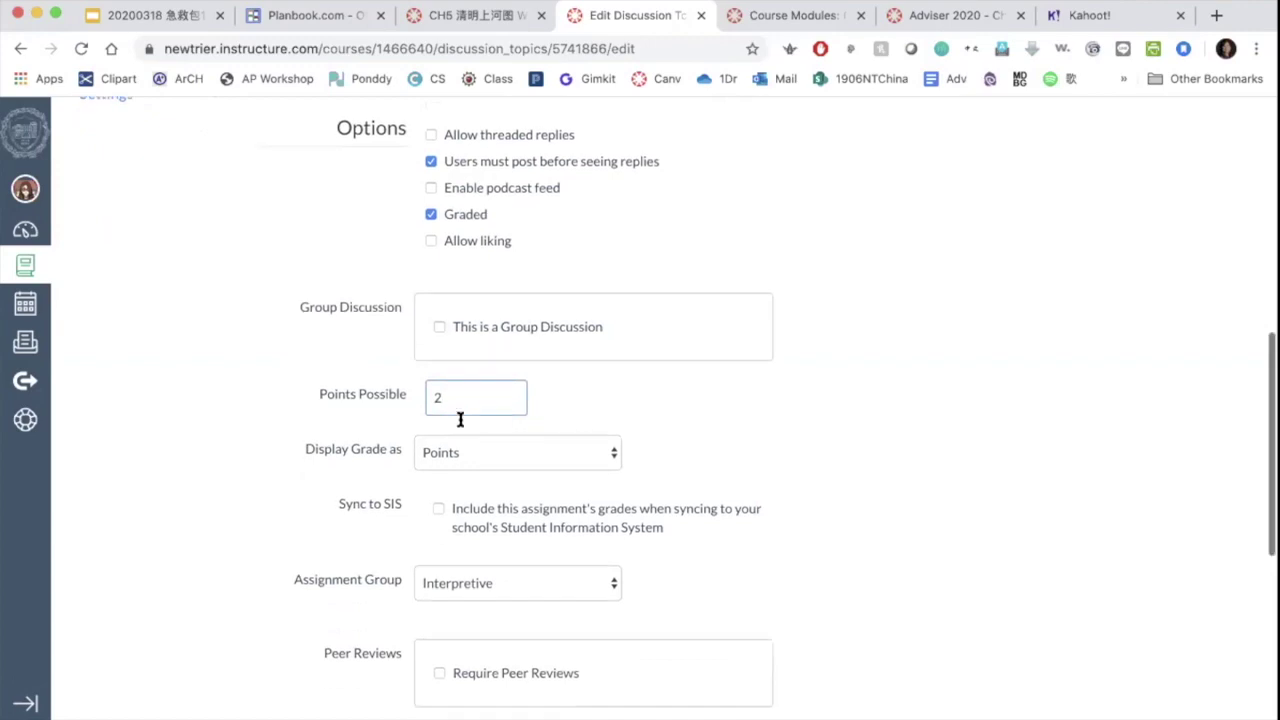
{"action": "scroll", "coordinate": [489, 245], "scroll_direction": "down", "scroll_amount": 5}
{"action": "left_click", "coordinate": [489, 250]}
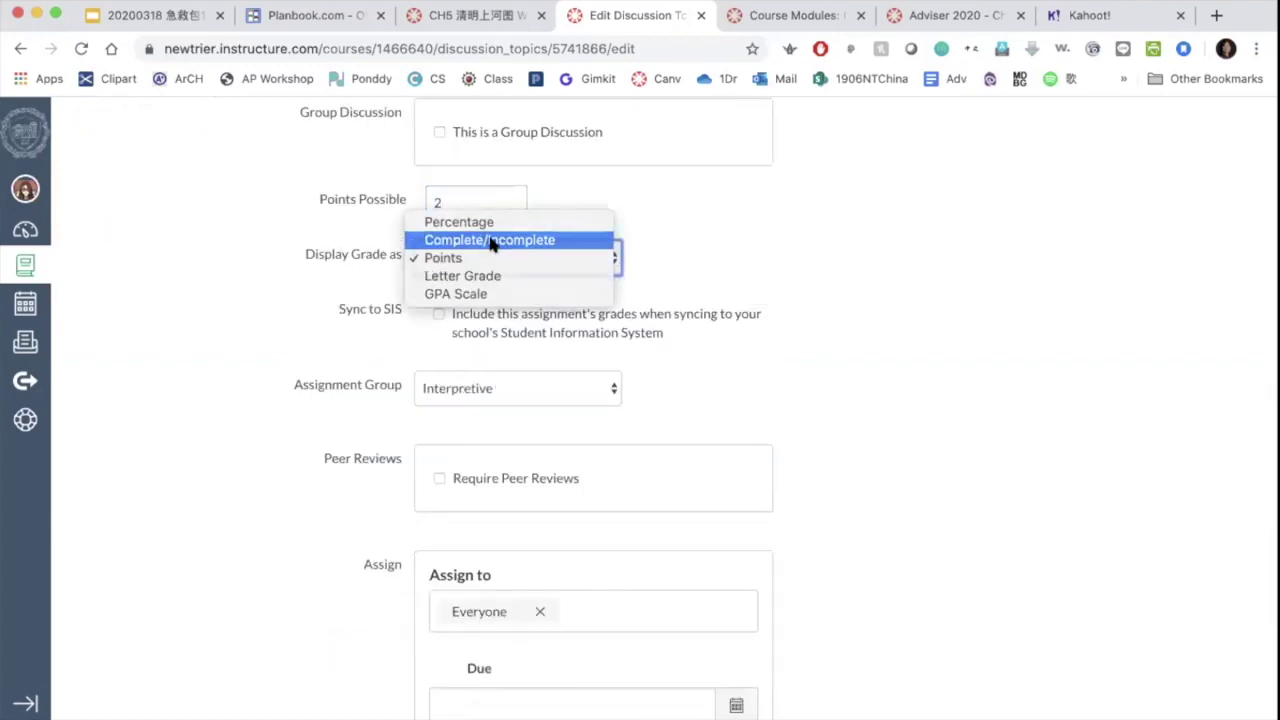
{"action": "left_click", "coordinate": [490, 241]}
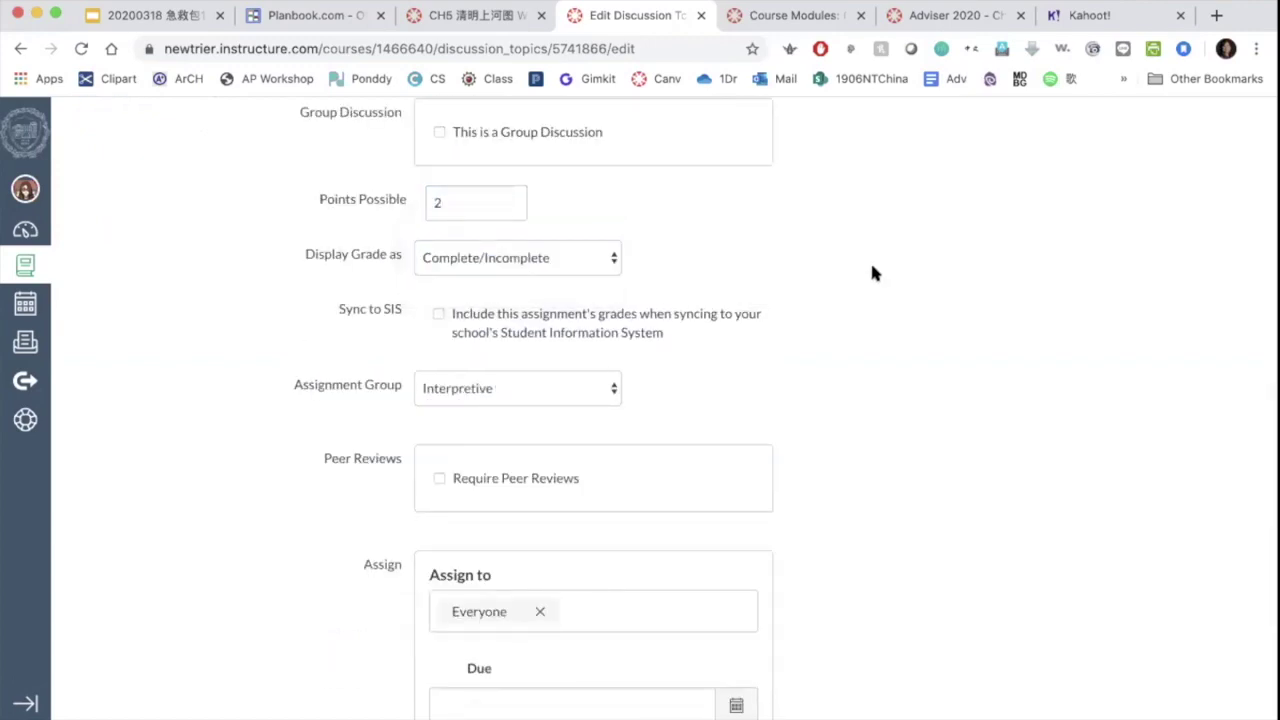
- Assign the graded discussion to the Learning Practices assignment group
{"action": "scroll", "coordinate": [872, 273], "scroll_direction": "up", "scroll_amount": 2}
{"action": "scroll", "coordinate": [872, 273], "scroll_direction": "down", "scroll_amount": 5}
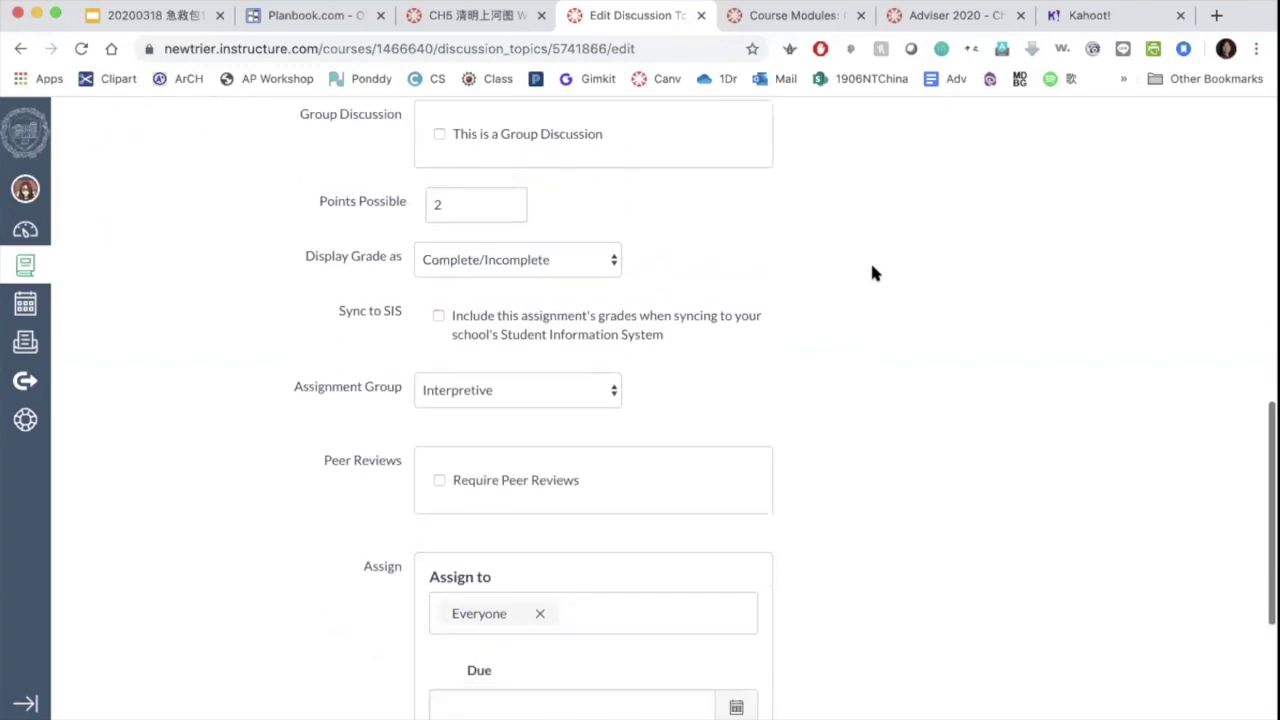
{"action": "left_click", "coordinate": [551, 284]}
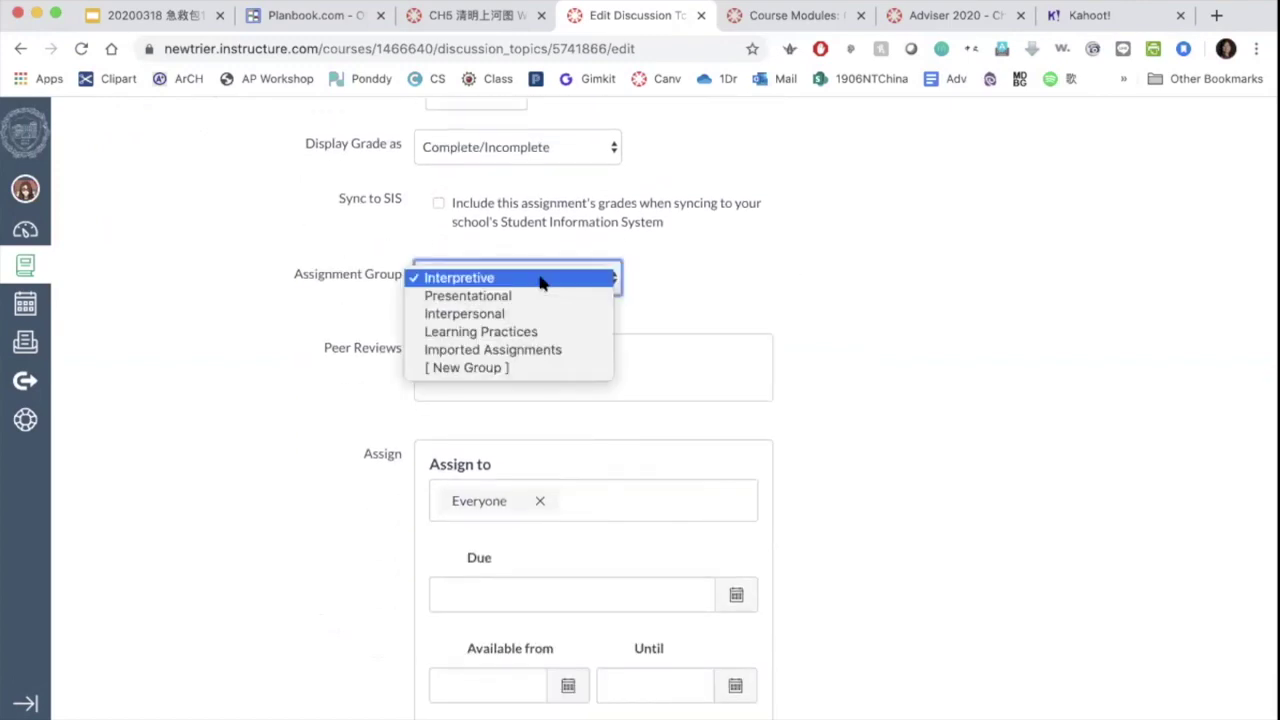
{"action": "left_click", "coordinate": [537, 329]}
- Set the discussion's due date for everyone to March 19 at 3:00 pm
{"action": "scroll", "coordinate": [883, 310], "scroll_direction": "down", "scroll_amount": 4}
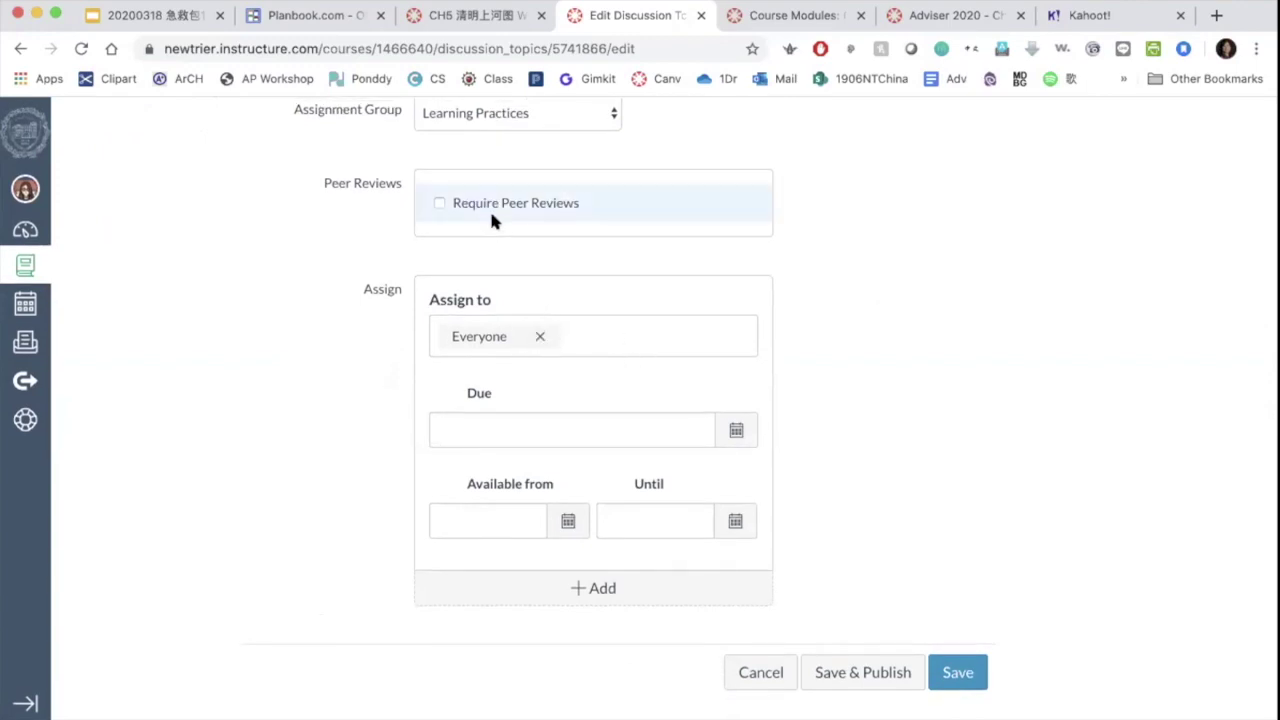
{"action": "left_click", "coordinate": [736, 430]}
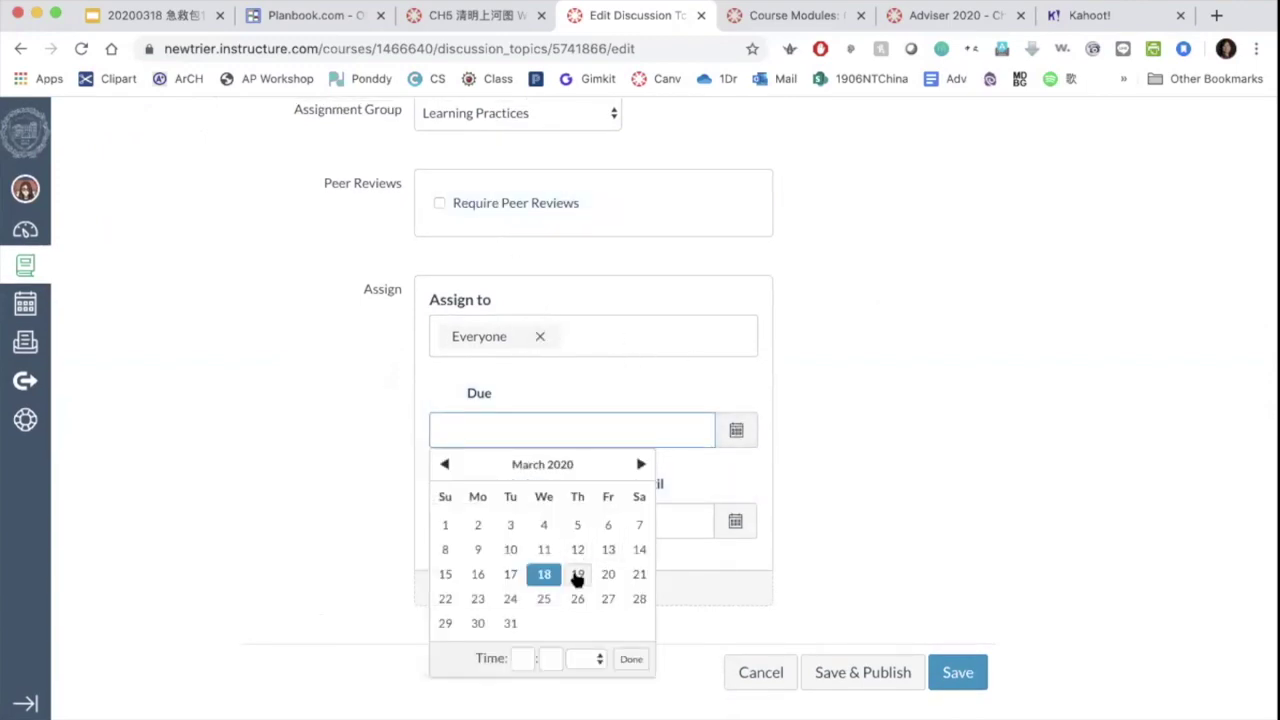
{"action": "left_click", "coordinate": [577, 574]}
{"action": "left_click", "coordinate": [521, 658]}
{"action": "type", "text": "3"}
{"action": "key", "text": "Tab"}
{"action": "type", "text": "0"}
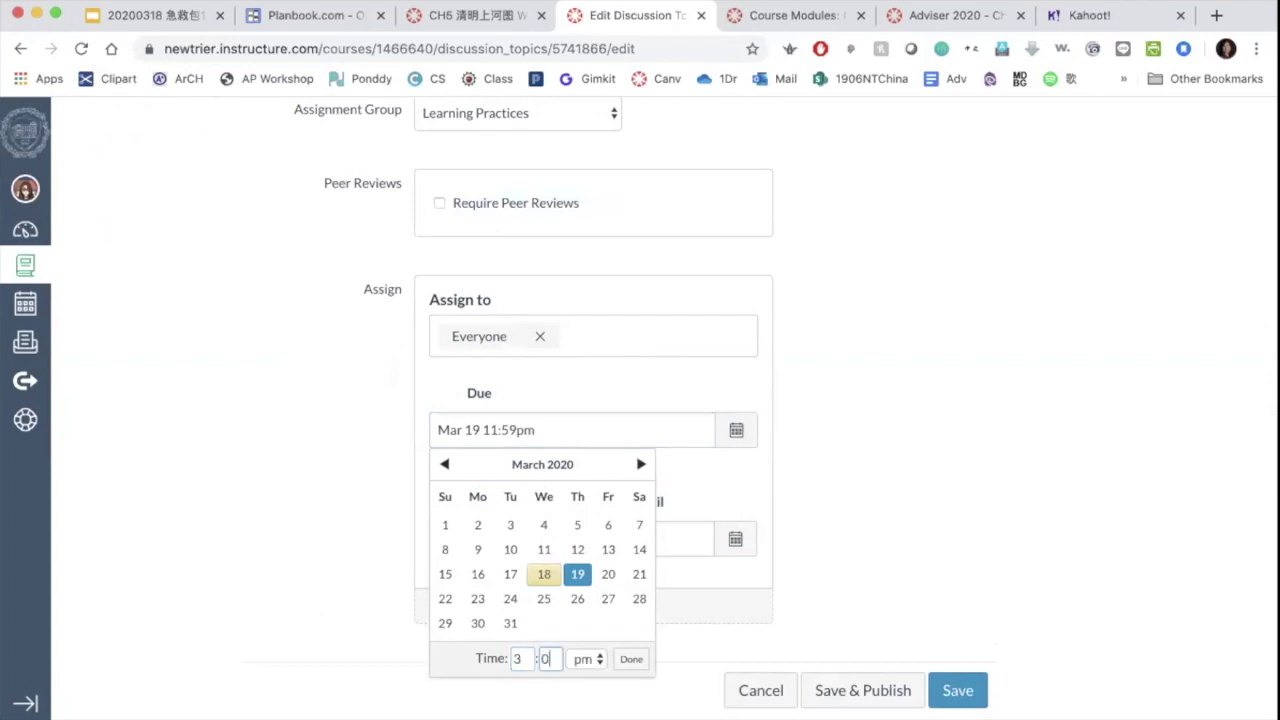
{"action": "type", "text": "0"}
{"action": "left_click", "coordinate": [631, 659]}
- Make the discussion available from March 18 at 8:00 am and save it without publishing
{"action": "left_click", "coordinate": [565, 539]}
{"action": "left_click", "coordinate": [521, 502]}
{"action": "type", "text": "8"}
{"action": "key", "text": "Tab"}
{"action": "type", "text": "00"}
{"action": "key", "text": "Tab"}
{"action": "key", "text": "a"}
{"action": "left_click", "coordinate": [631, 502]}
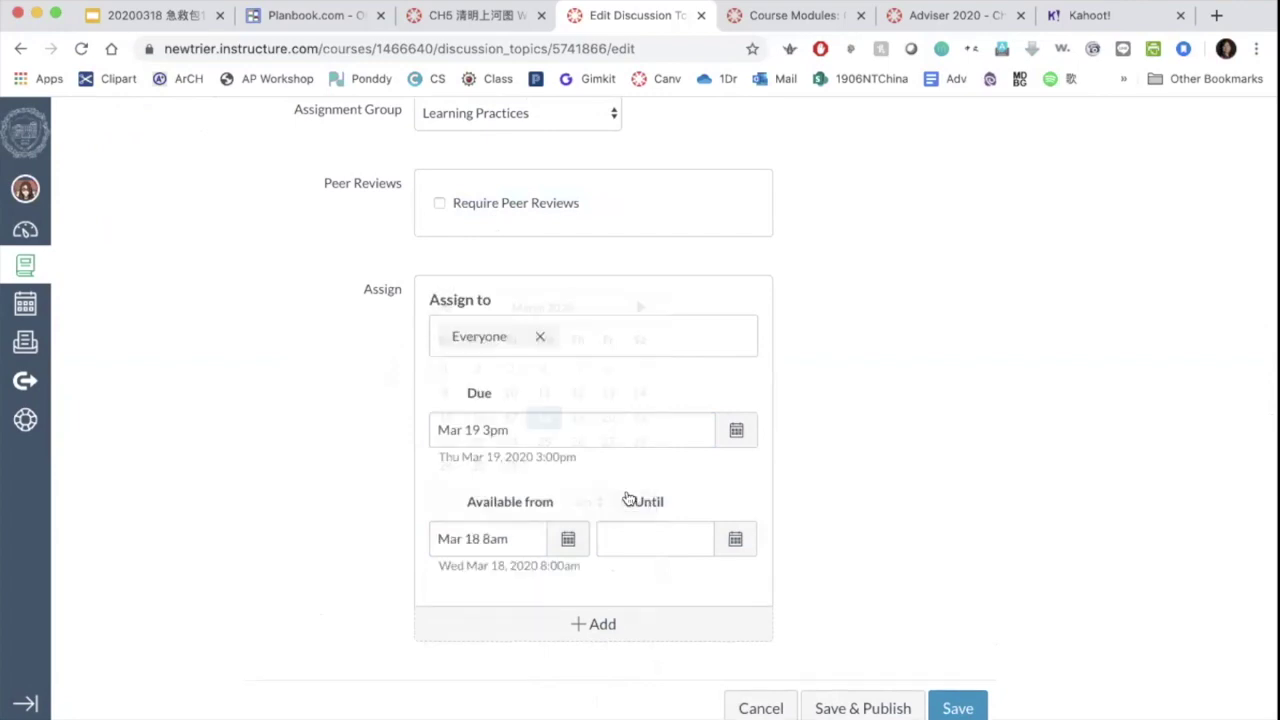
{"action": "left_click", "coordinate": [960, 708]}
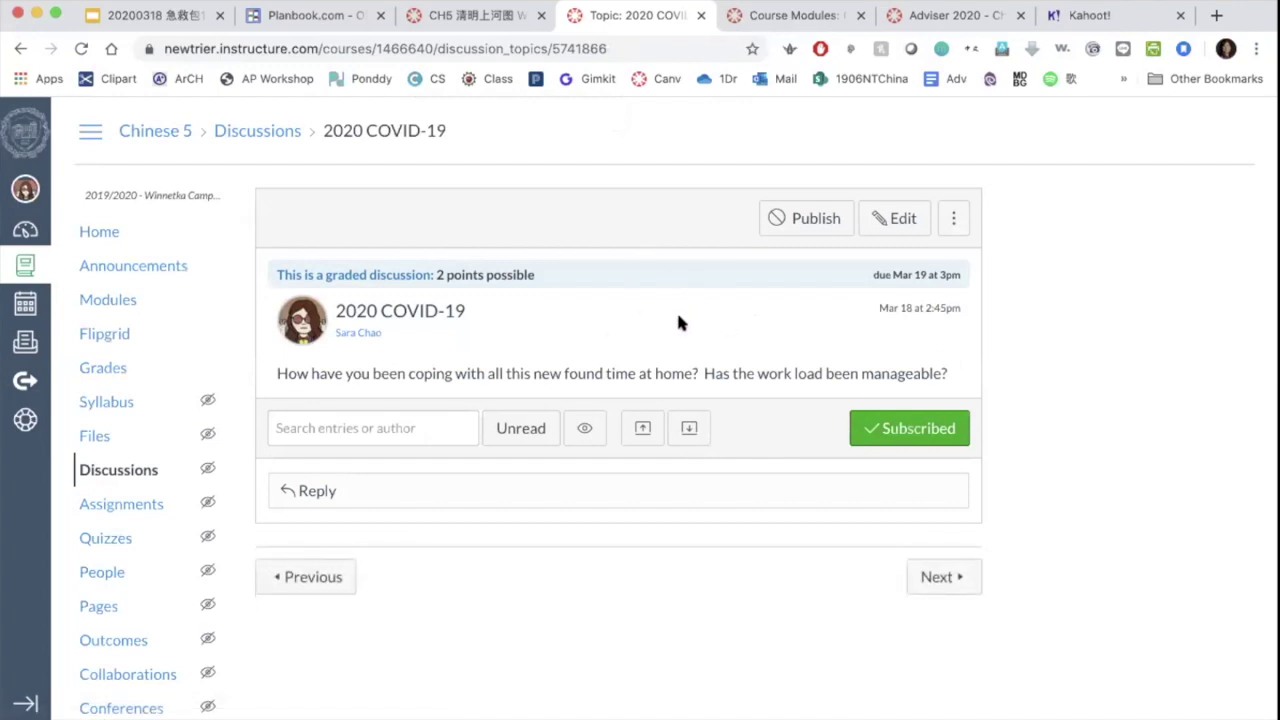
- Return to the course modules and open the discussion "CH5 L01 社区服务" in the L01 Education and Career module
{"action": "scroll", "coordinate": [186, 320], "scroll_direction": "down", "scroll_amount": 1}
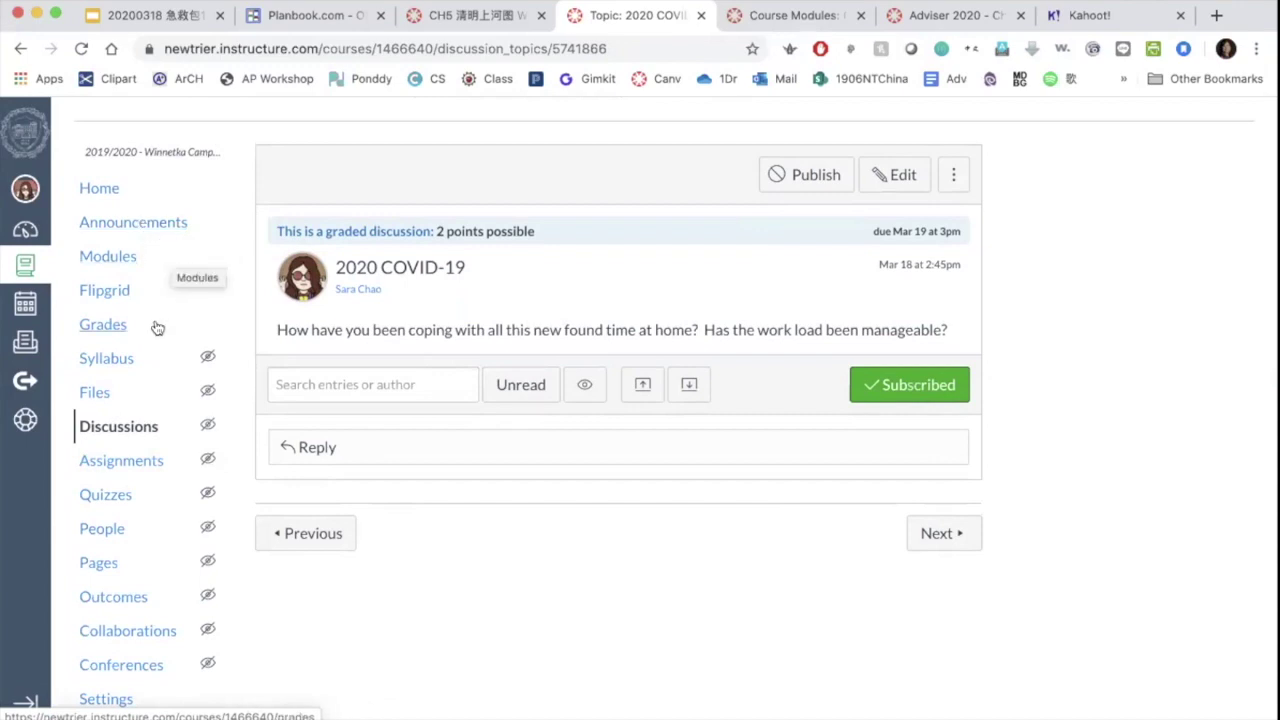
{"action": "scroll", "coordinate": [157, 343], "scroll_direction": "up", "scroll_amount": 1}
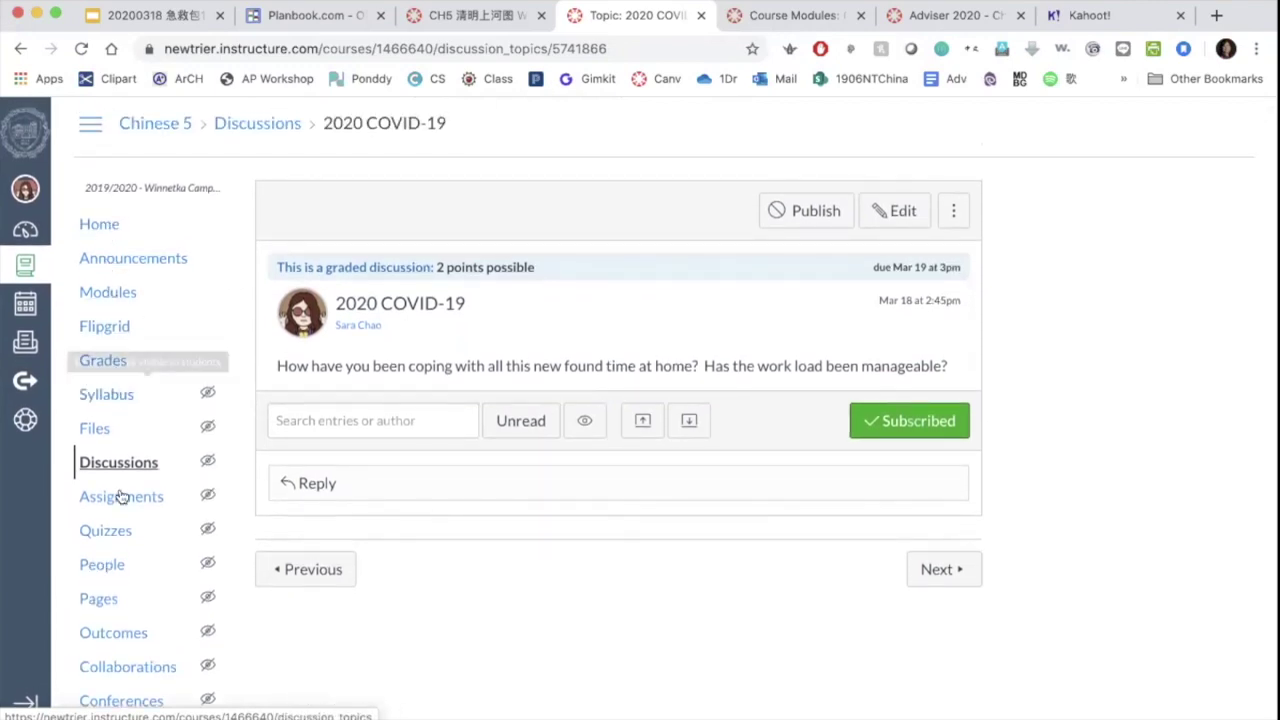
{"action": "left_click", "coordinate": [107, 292]}
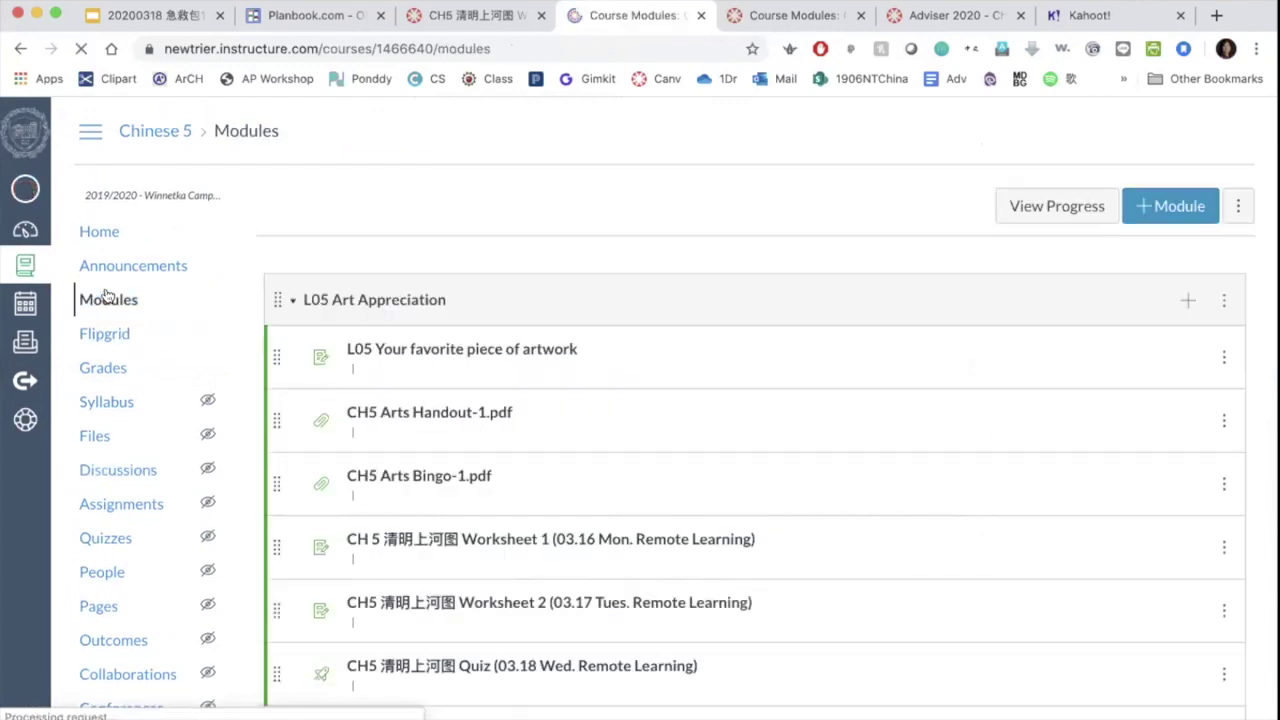
{"action": "scroll", "coordinate": [503, 363], "scroll_direction": "down", "scroll_amount": 3}
{"action": "scroll", "coordinate": [503, 363], "scroll_direction": "down", "scroll_amount": 10}
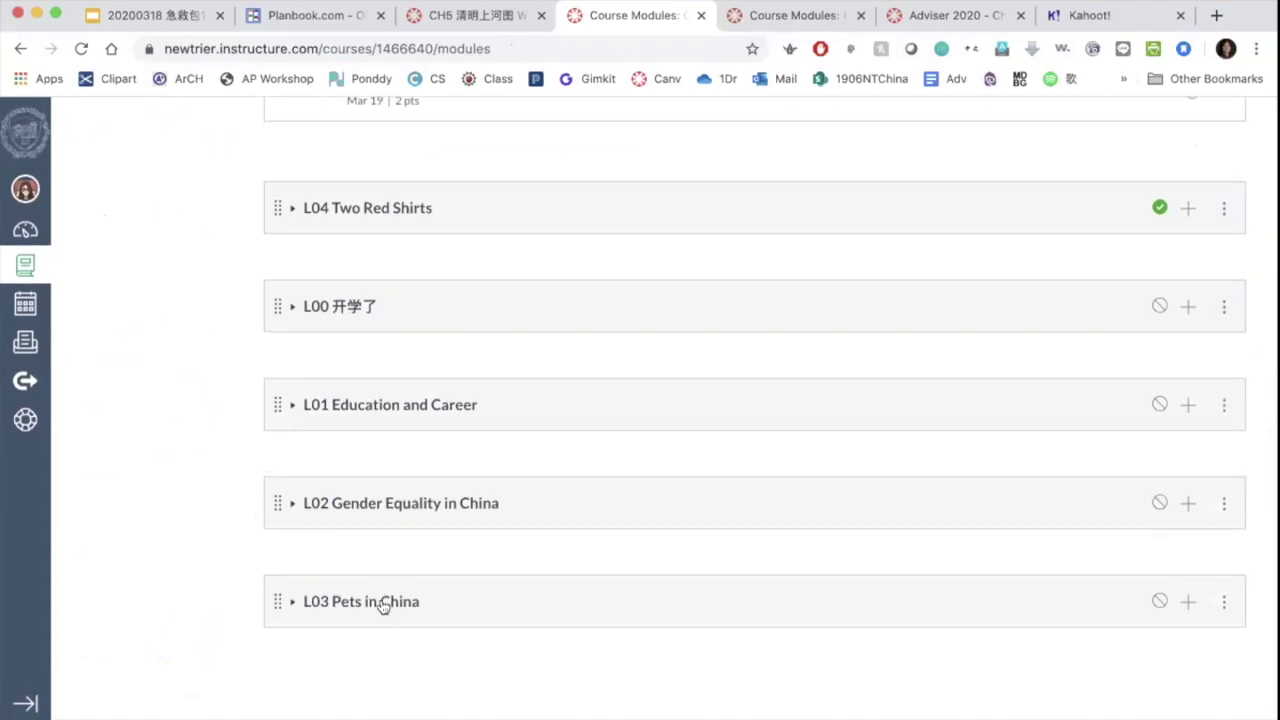
{"action": "left_click", "coordinate": [309, 408]}
{"action": "scroll", "coordinate": [309, 410], "scroll_direction": "down", "scroll_amount": 4}
{"action": "scroll", "coordinate": [306, 406], "scroll_direction": "down", "scroll_amount": 7}
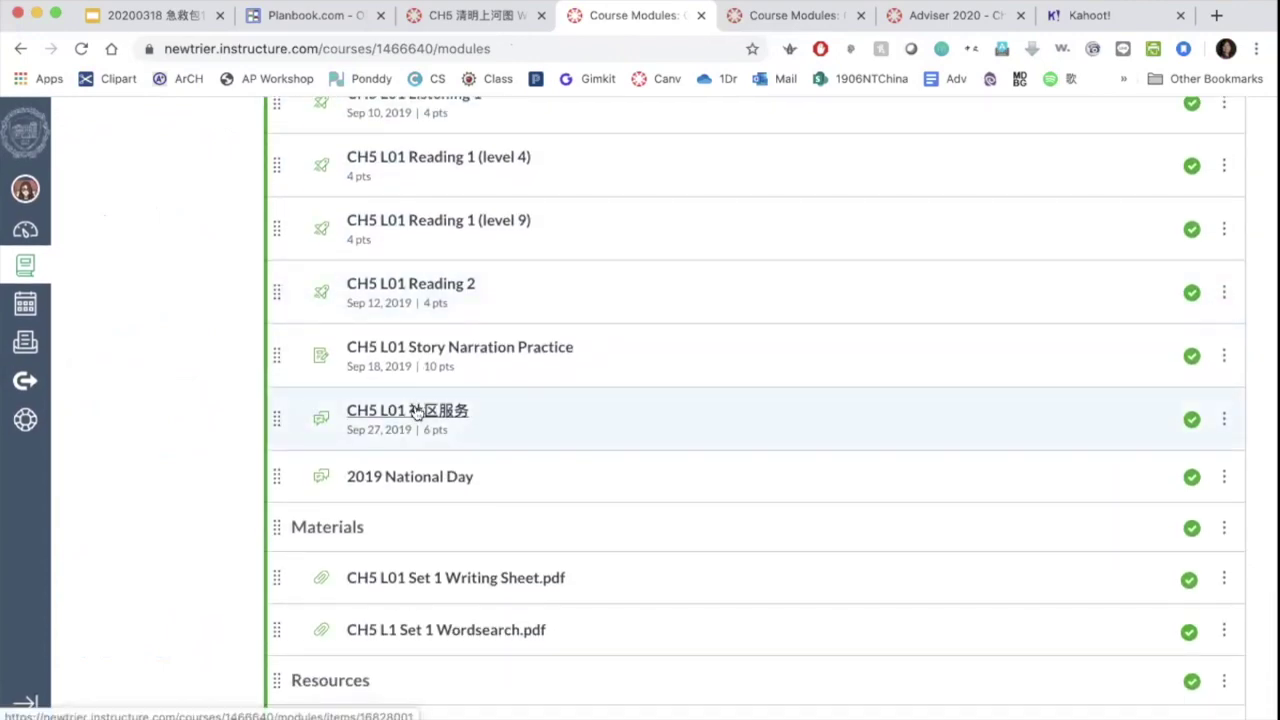
{"action": "left_click", "coordinate": [417, 414]}
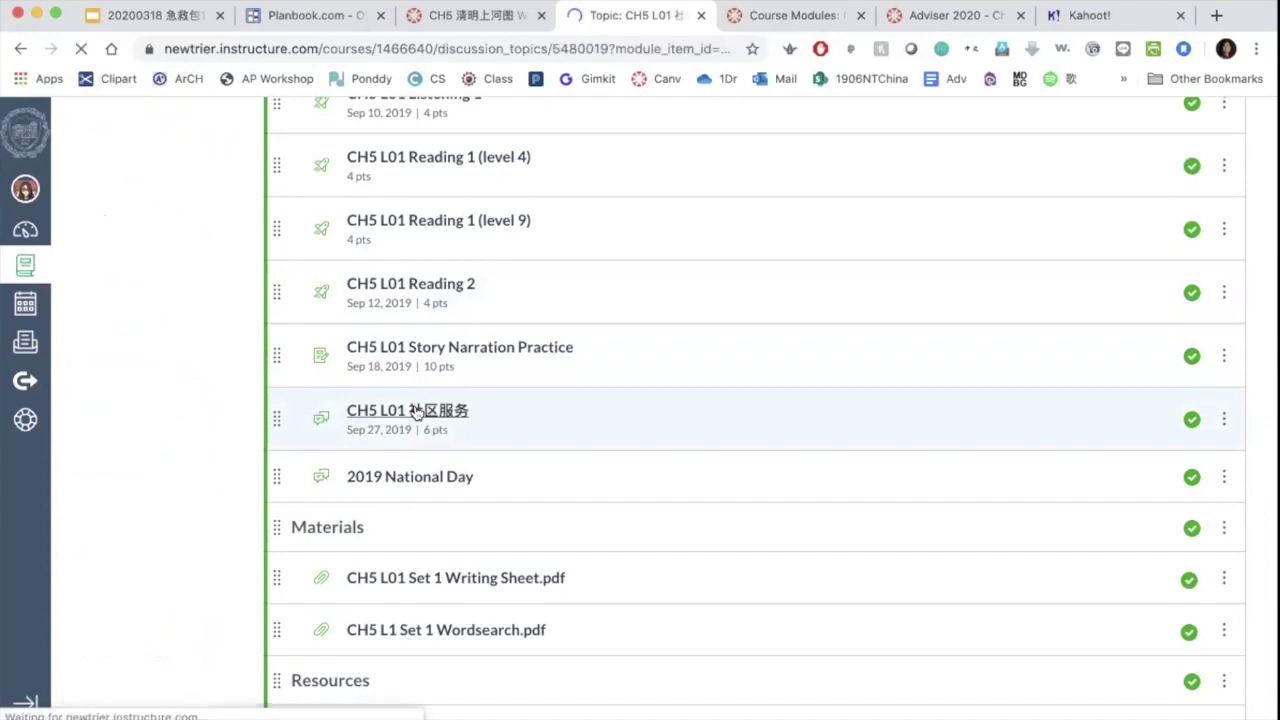
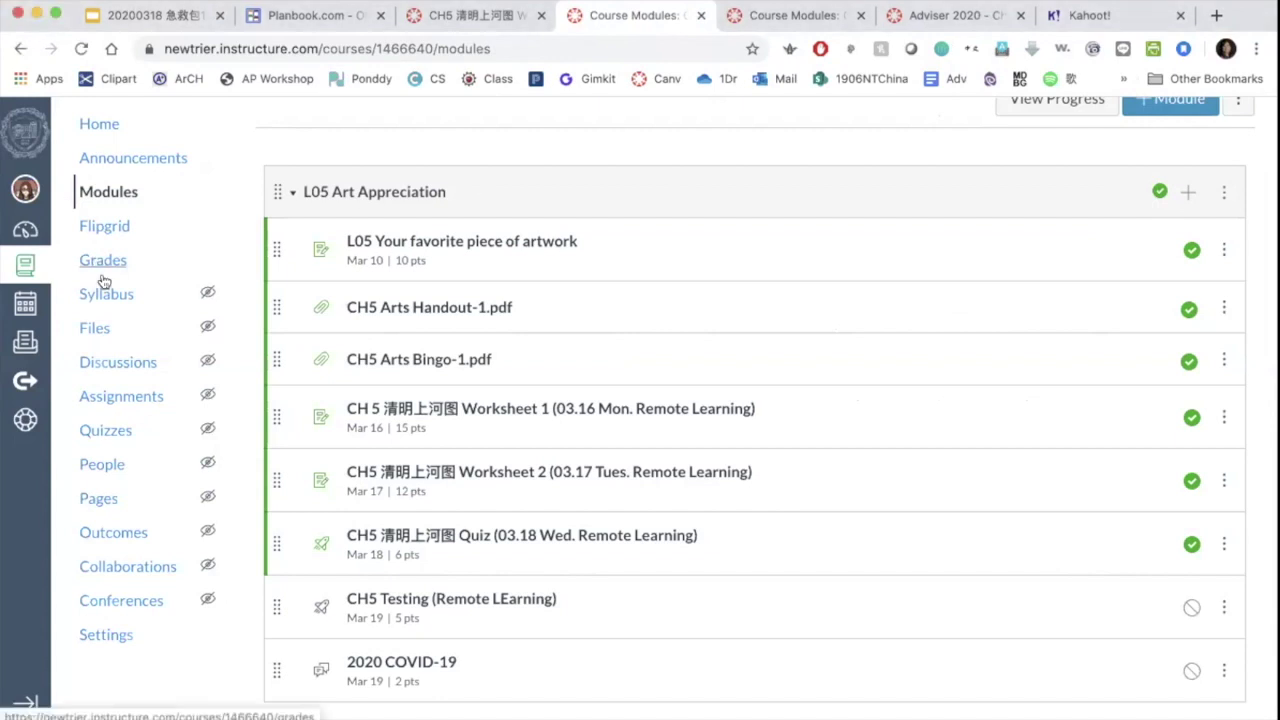
- In the course's assignments, create an assignment group named "Remote Learning" worth 0% of the total grade
{"action": "left_click", "coordinate": [98, 400]}
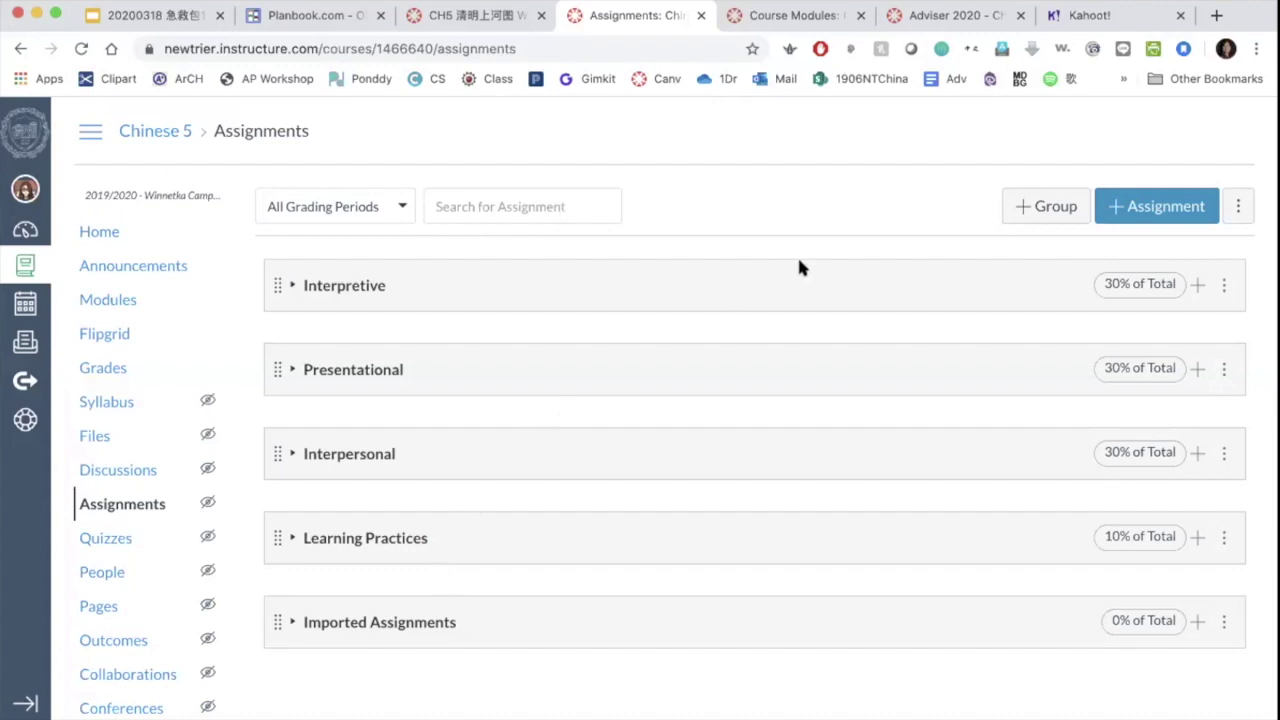
{"action": "left_click", "coordinate": [1043, 212]}
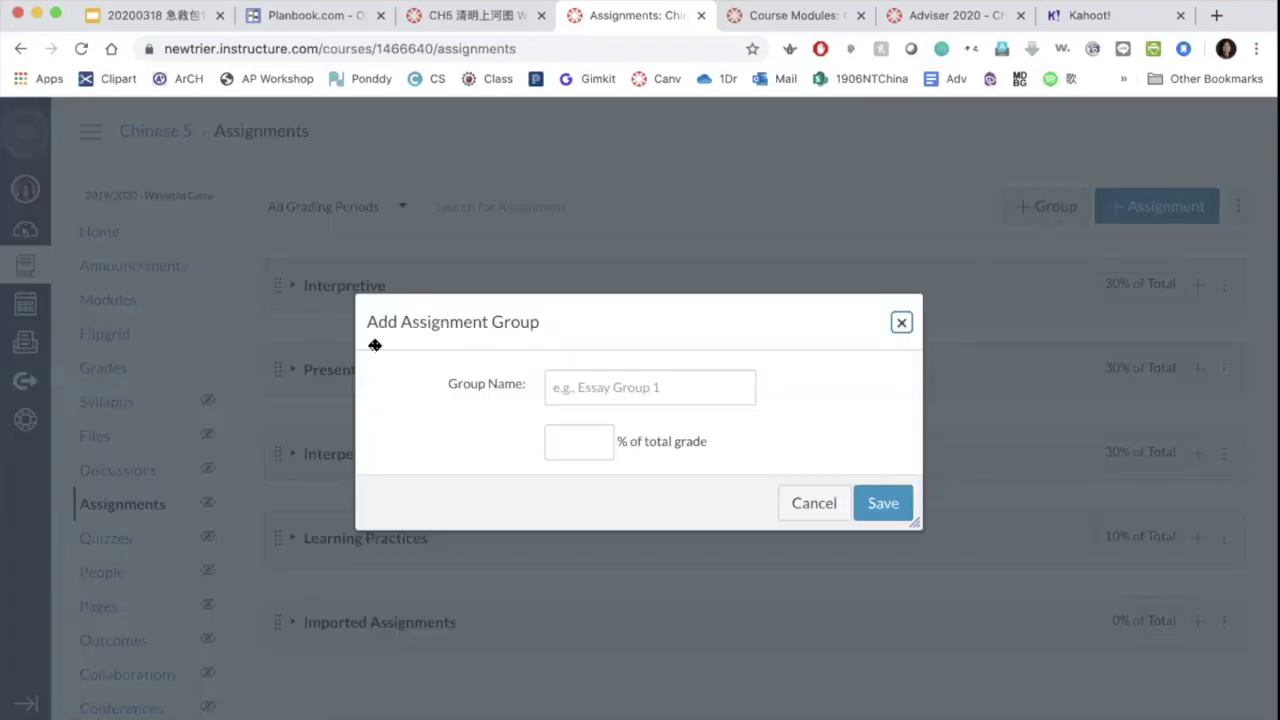
{"action": "left_click", "coordinate": [900, 324]}
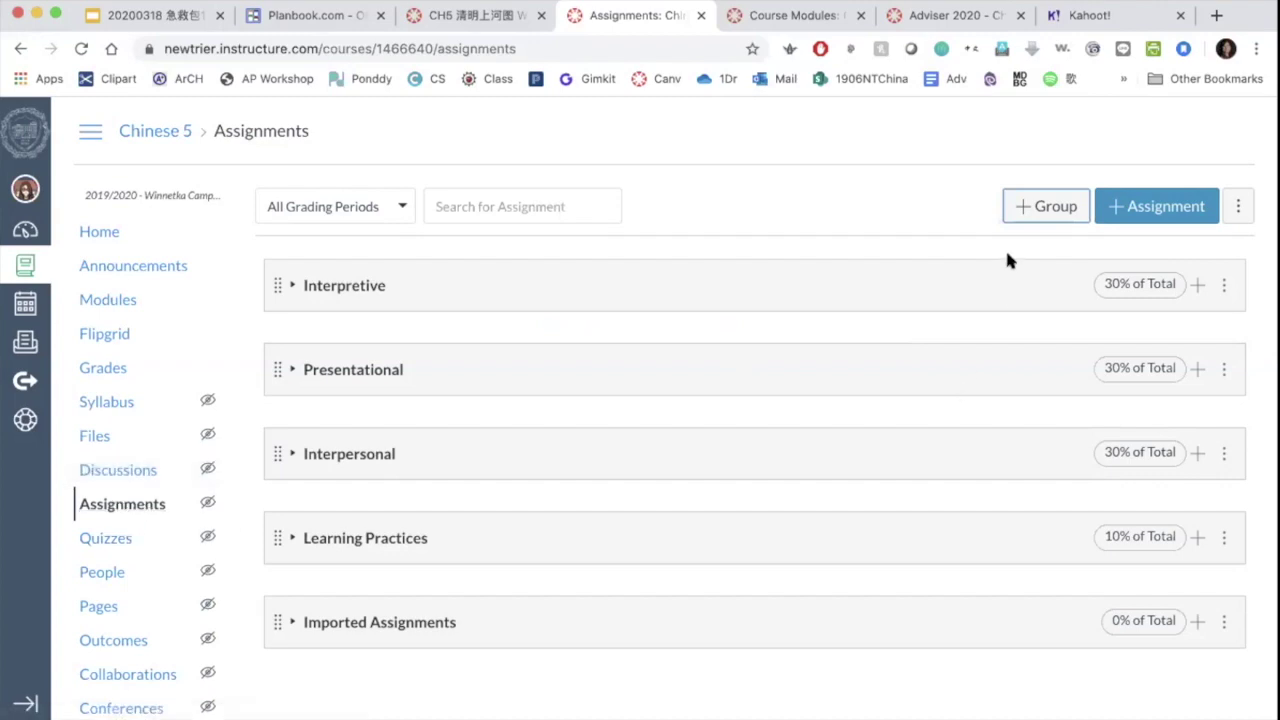
{"action": "left_click", "coordinate": [1031, 212]}
{"action": "left_click", "coordinate": [670, 389]}
{"action": "type", "text": "Remo"}
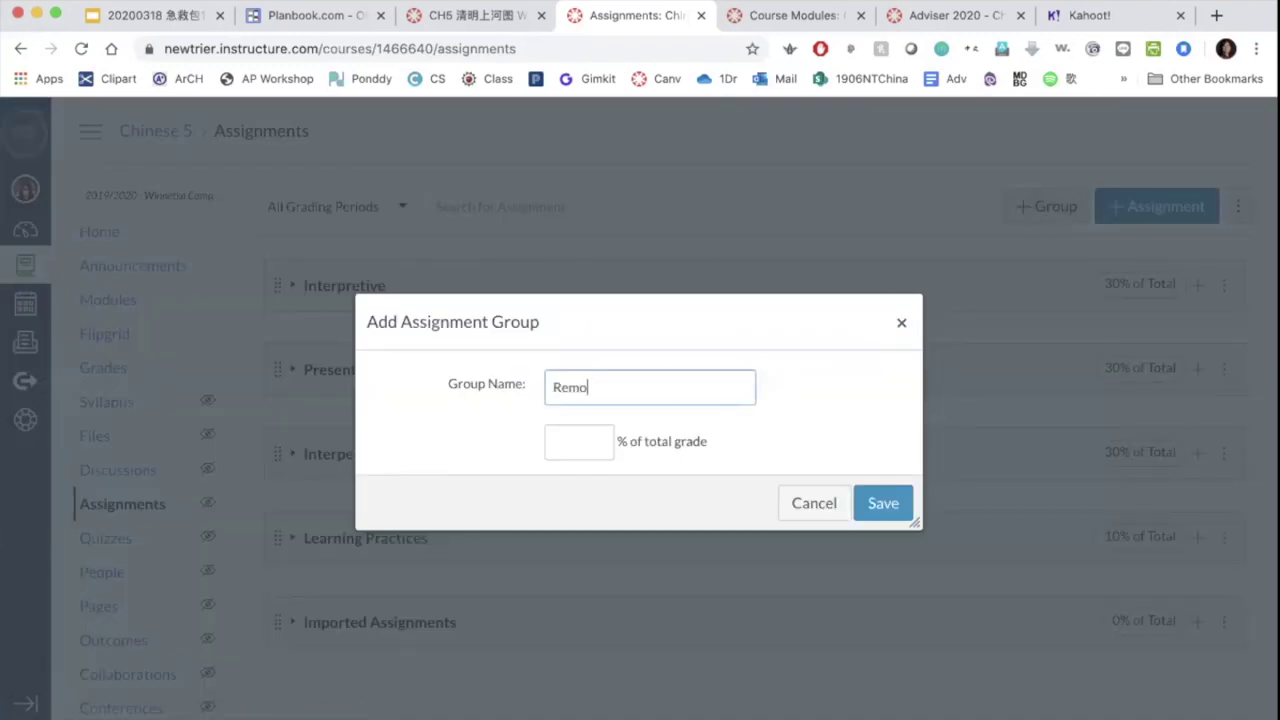
{"action": "type", "text": "te Learning"}
{"action": "left_click", "coordinate": [570, 446]}
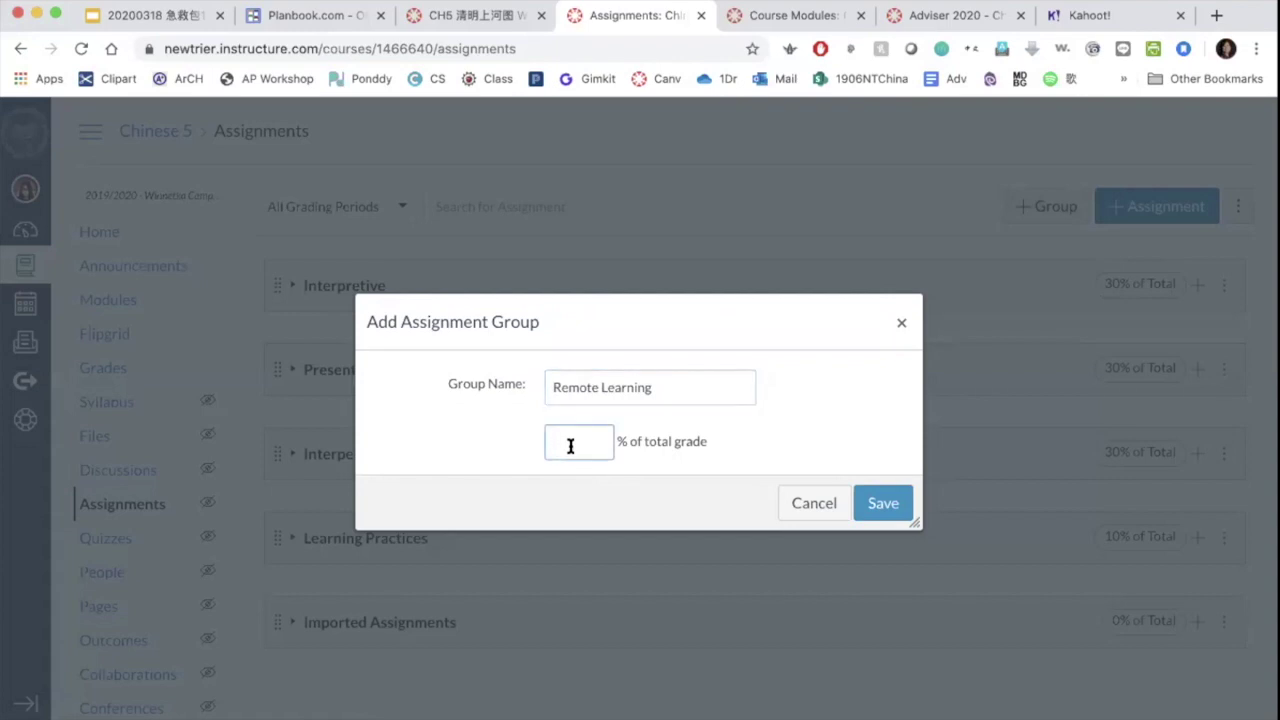
{"action": "type", "text": "0"}
{"action": "left_click", "coordinate": [868, 497]}
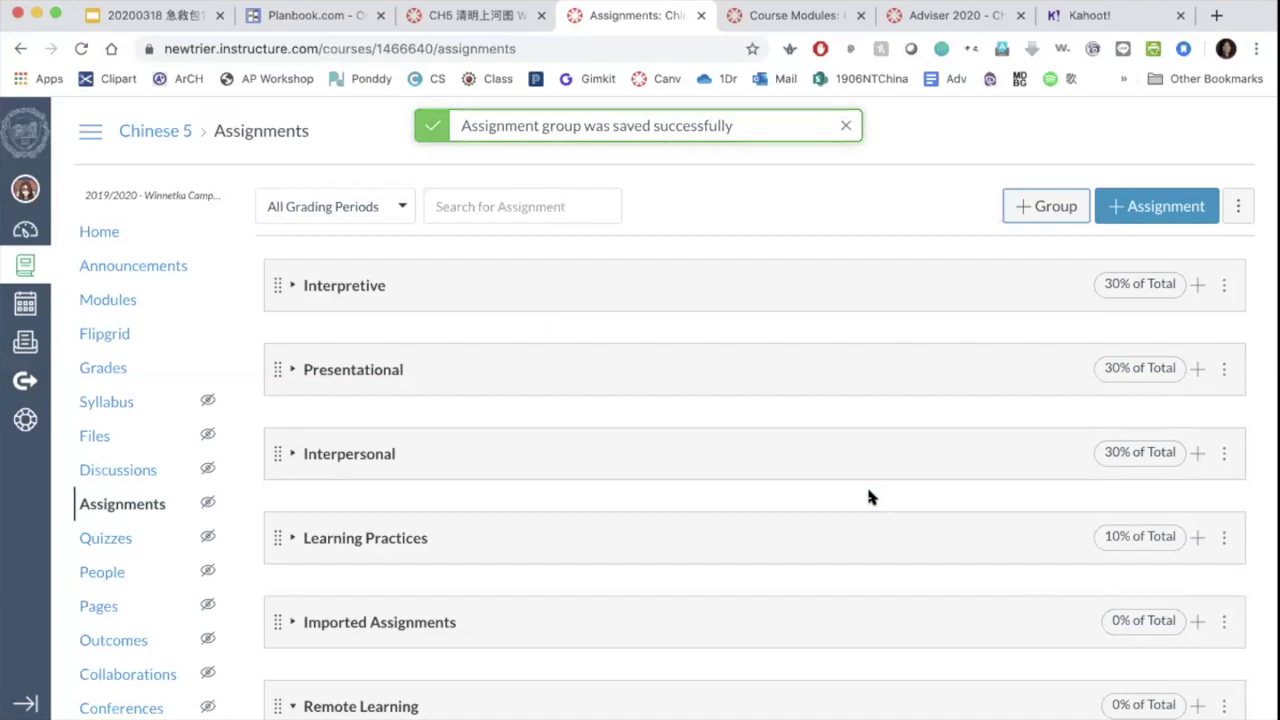
- Move the Remote Learning group above Imported Assignments in the assignment group order
{"action": "scroll", "coordinate": [868, 497], "scroll_direction": "down", "scroll_amount": 2}
{"action": "left_click_drag", "start_coordinate": [268, 617], "coordinate": [268, 575]}
{"action": "scroll", "coordinate": [349, 606], "scroll_direction": "down", "scroll_amount": 2}
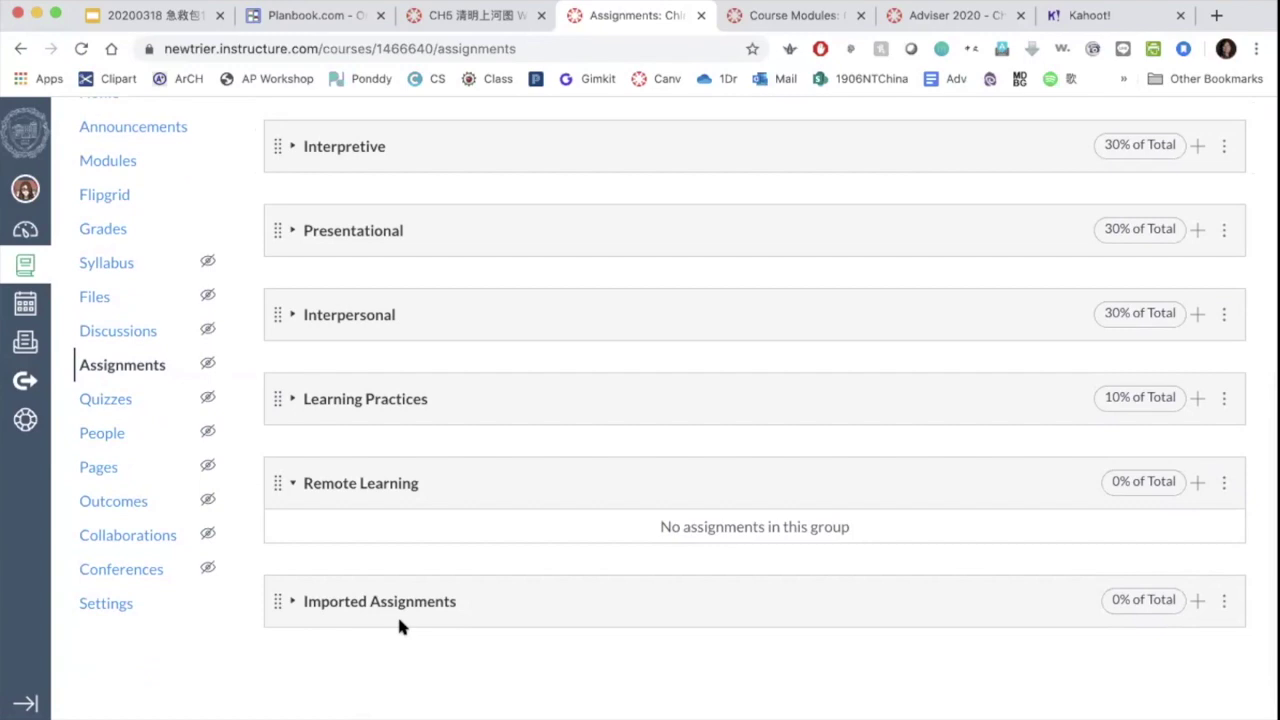
- Try moving CH5 L02 Listening 1 from Imported Assignments into the Remote Learning group, and put it back
{"action": "left_click", "coordinate": [293, 603]}
{"action": "scroll", "coordinate": [290, 595], "scroll_direction": "down", "scroll_amount": 3}
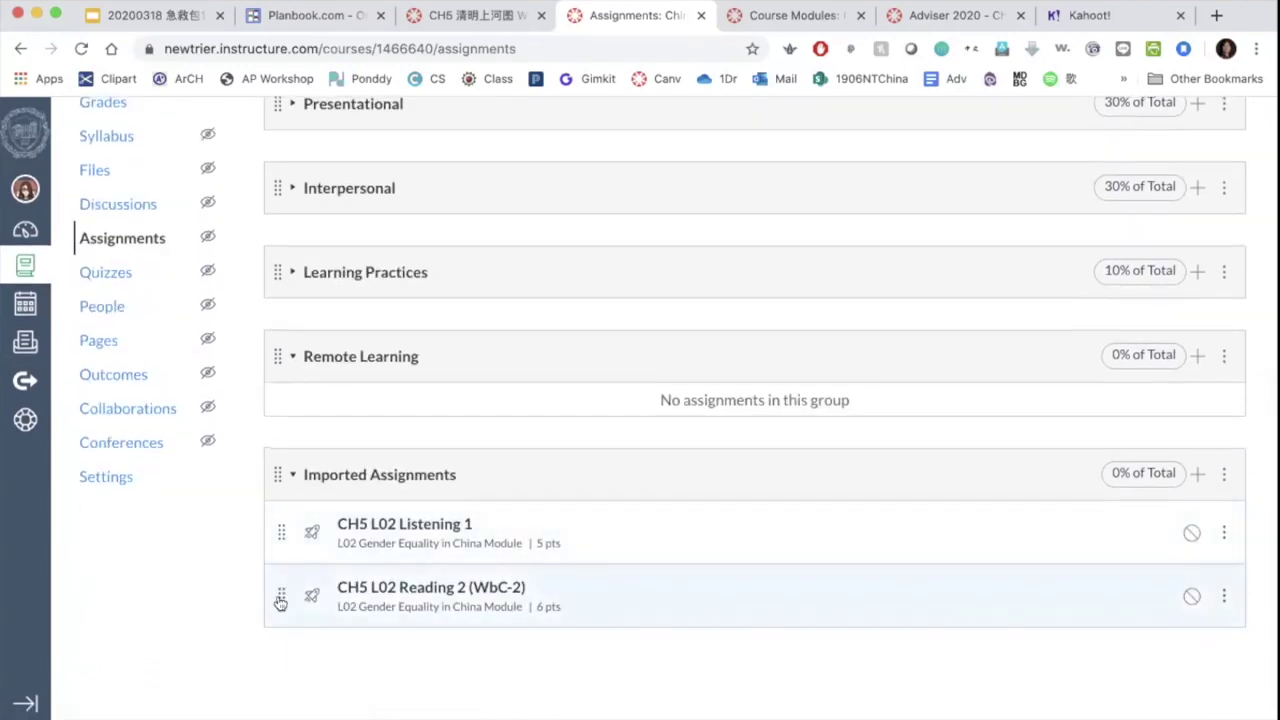
{"action": "scroll", "coordinate": [280, 597], "scroll_direction": "up", "scroll_amount": 1}
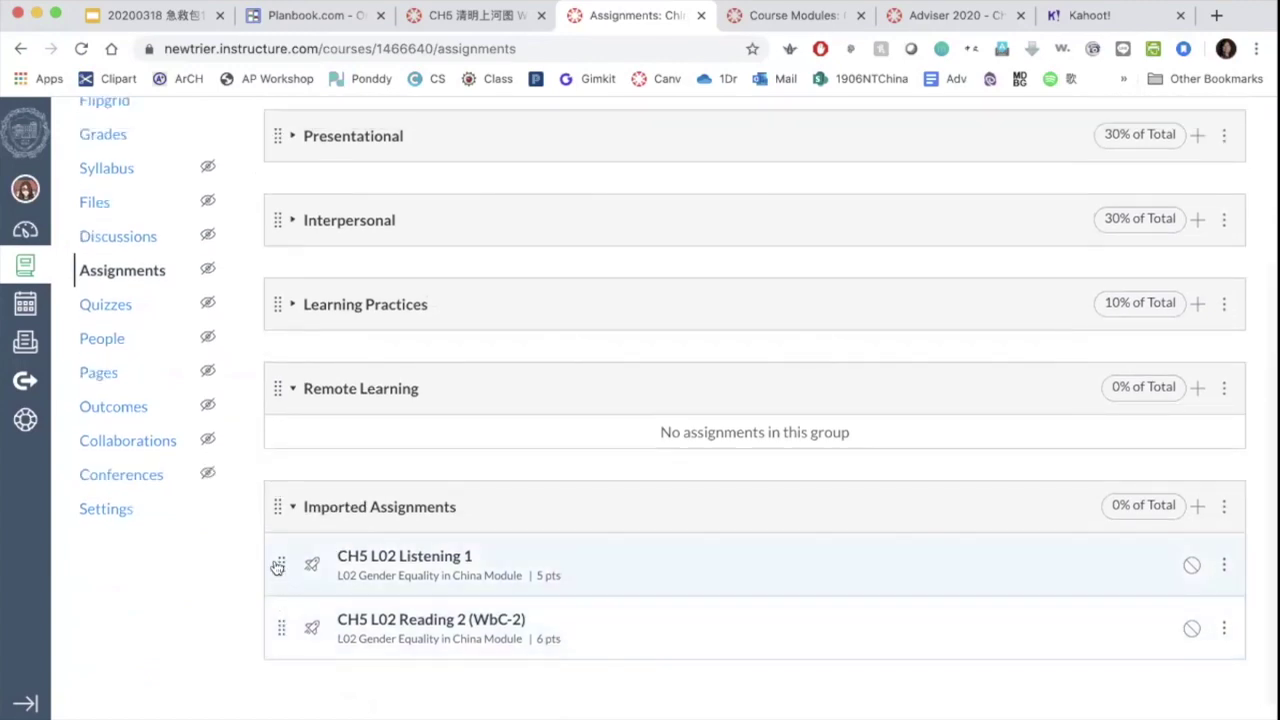
{"action": "left_click_drag", "start_coordinate": [278, 566], "coordinate": [277, 623]}
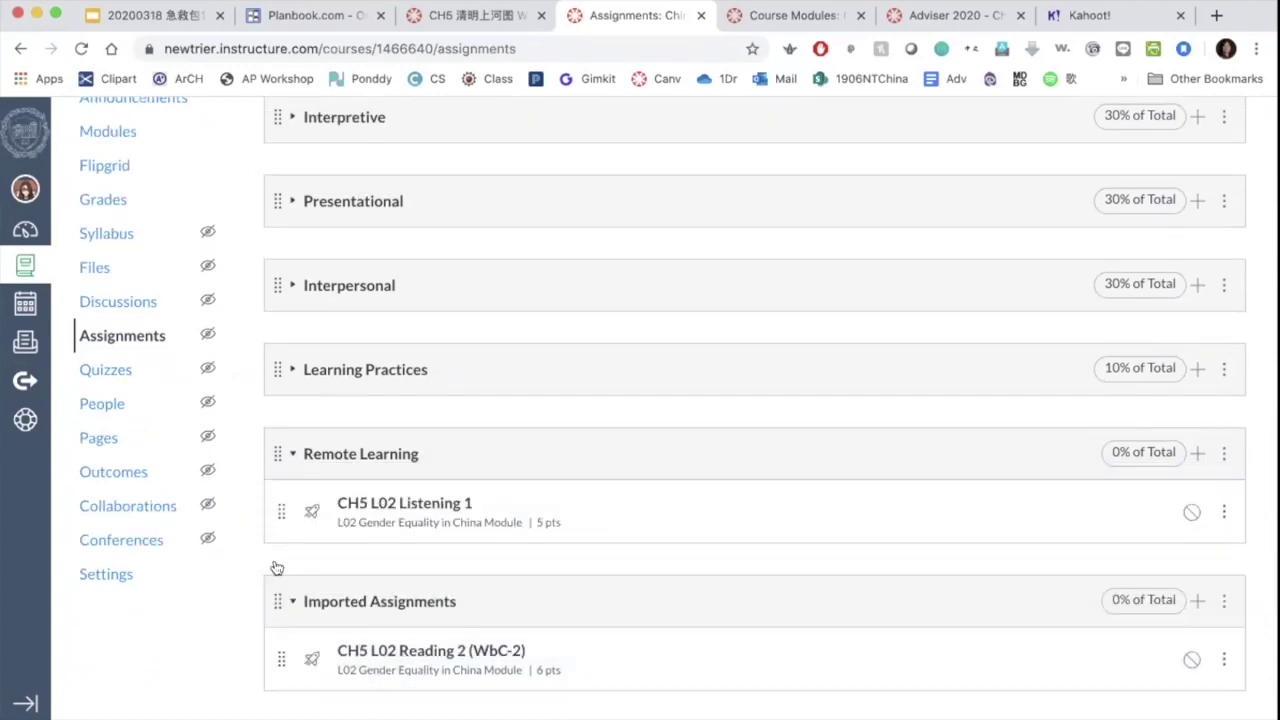
{"action": "left_click_drag", "start_coordinate": [275, 508], "coordinate": [276, 630]}
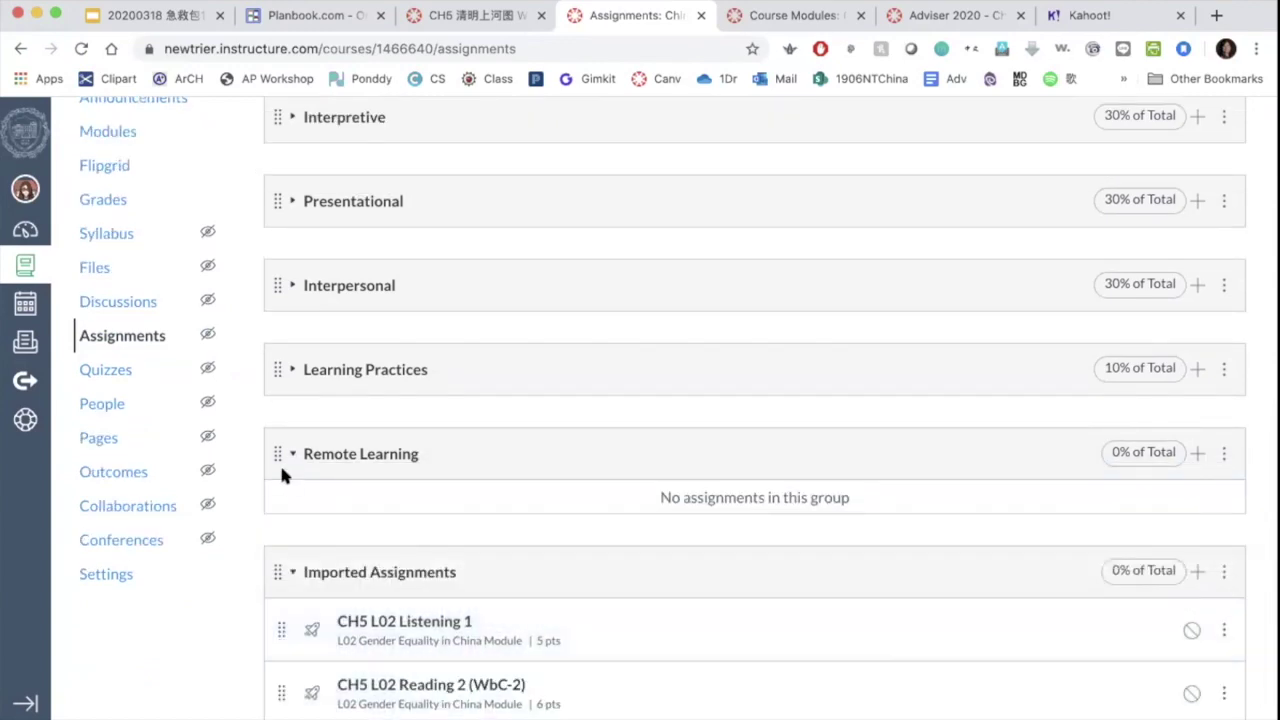
- Move 2020 COVID-19 and CH5 Testing (Remote LEarning) from Learning Practices into the Remote Learning group
{"action": "left_click", "coordinate": [291, 370]}
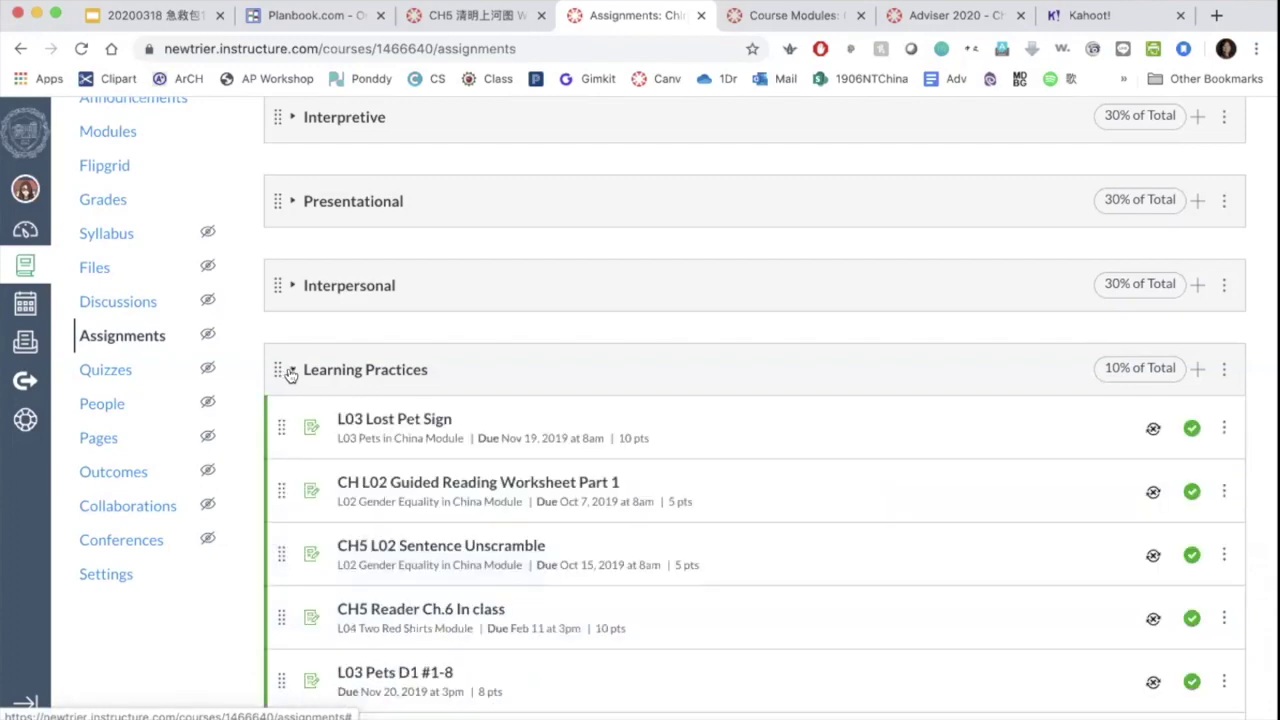
{"action": "scroll", "coordinate": [288, 374], "scroll_direction": "down", "scroll_amount": 12}
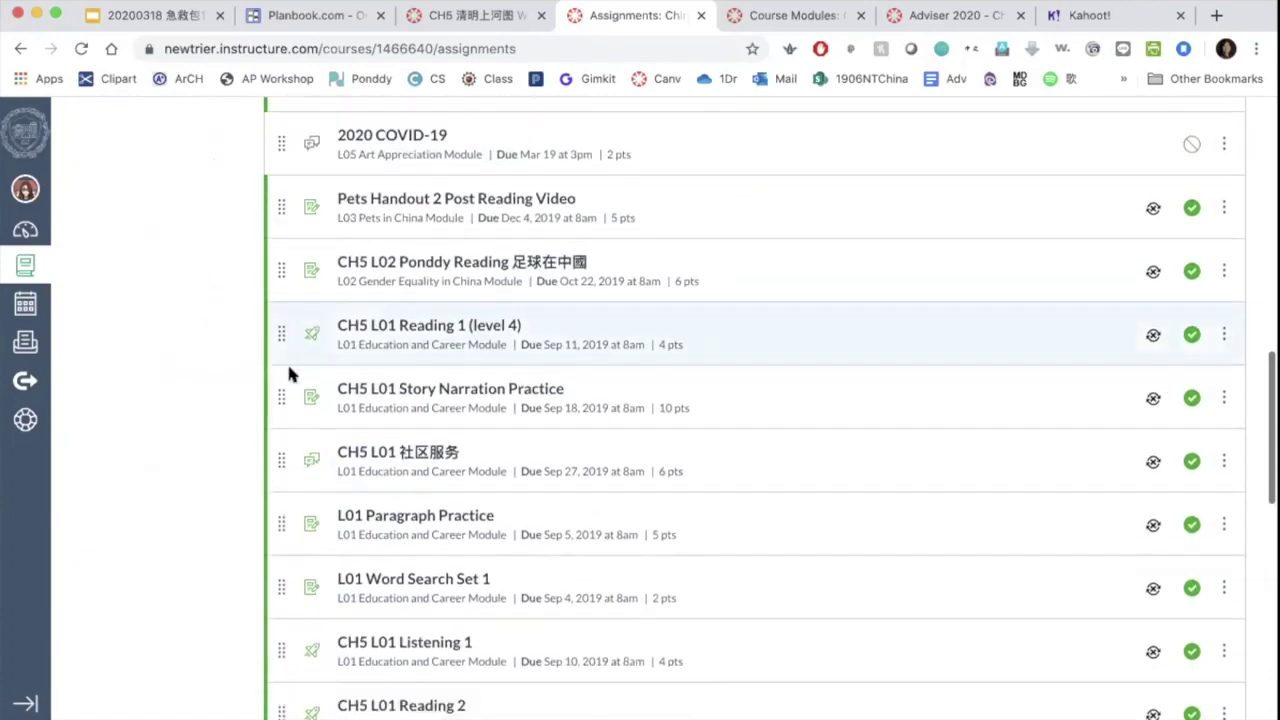
{"action": "scroll", "coordinate": [288, 374], "scroll_direction": "up", "scroll_amount": 5}
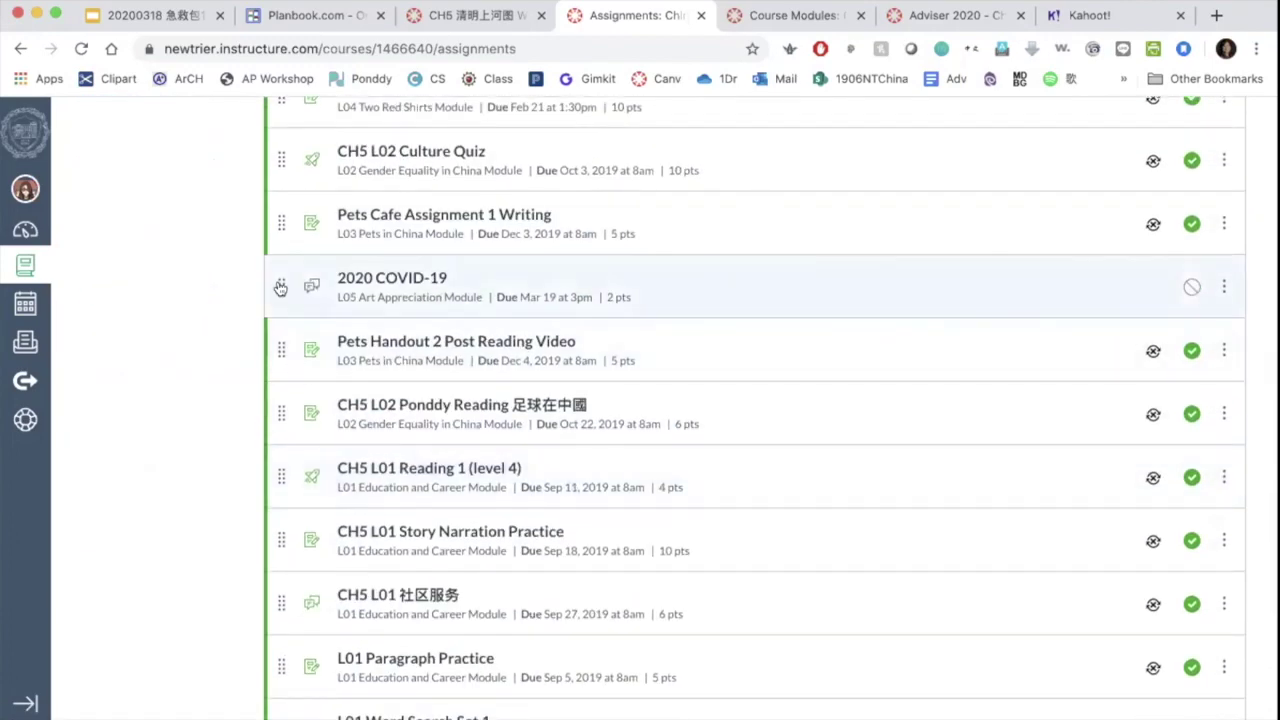
{"action": "left_click_drag", "start_coordinate": [281, 288], "coordinate": [292, 404]}
{"action": "left_click", "coordinate": [290, 505]}
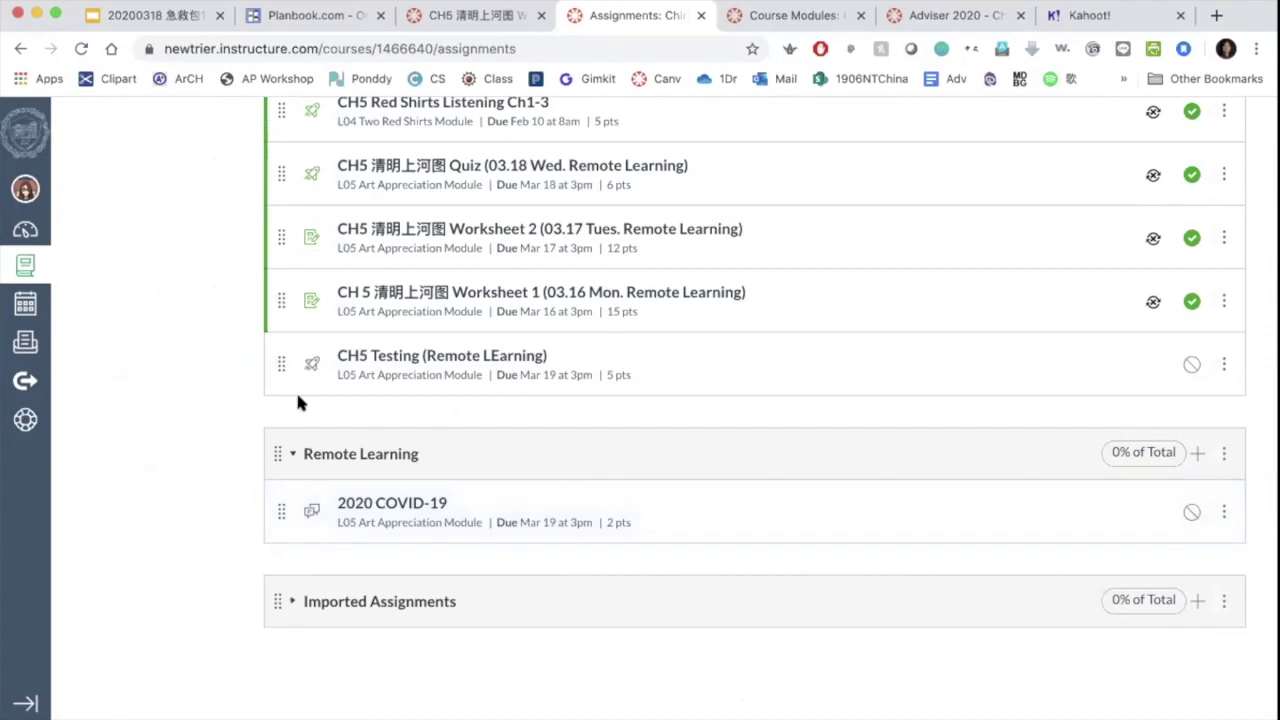
{"action": "left_click_drag", "start_coordinate": [277, 363], "coordinate": [275, 548]}
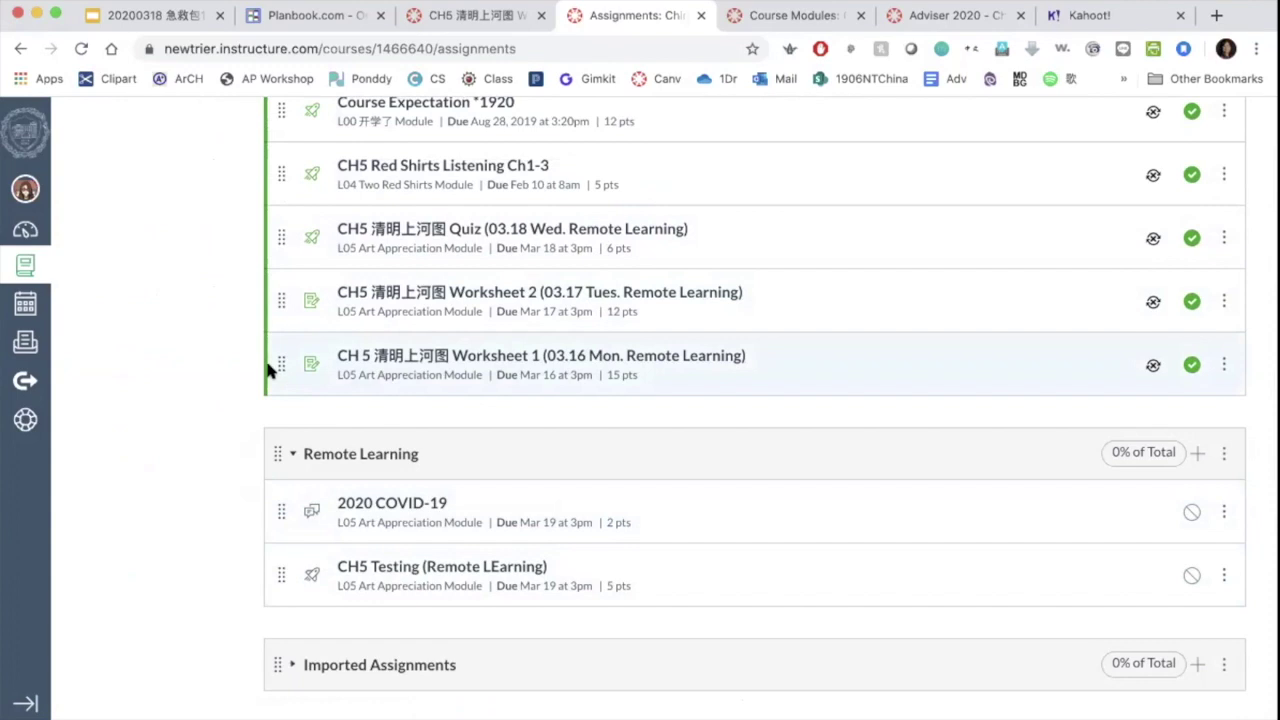
- Move the 清明上河图 Worksheet 1, Worksheet 2 and Quiz from Learning Practices into Remote Learning, in due-date order above 2020 COVID-19
{"action": "left_click_drag", "start_coordinate": [279, 364], "coordinate": [274, 468]}
{"action": "left_click_drag", "start_coordinate": [277, 366], "coordinate": [274, 475]}
{"action": "left_click_drag", "start_coordinate": [281, 300], "coordinate": [283, 510]}
{"action": "left_click_drag", "start_coordinate": [277, 241], "coordinate": [281, 490]}
{"action": "left_click_drag", "start_coordinate": [268, 320], "coordinate": [268, 478]}
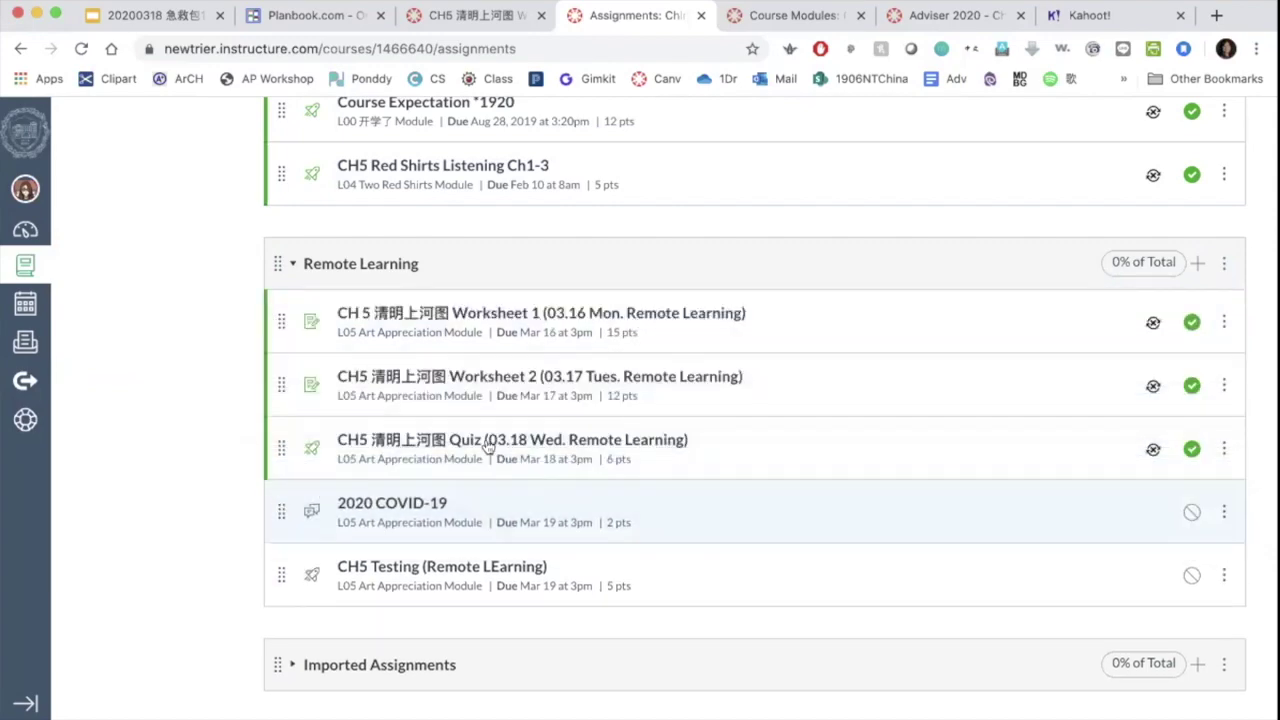
- Collapse the Learning Practices assignment group
{"action": "scroll", "coordinate": [754, 408], "scroll_direction": "up", "scroll_amount": 5}
{"action": "scroll", "coordinate": [755, 410], "scroll_direction": "up", "scroll_amount": 15}
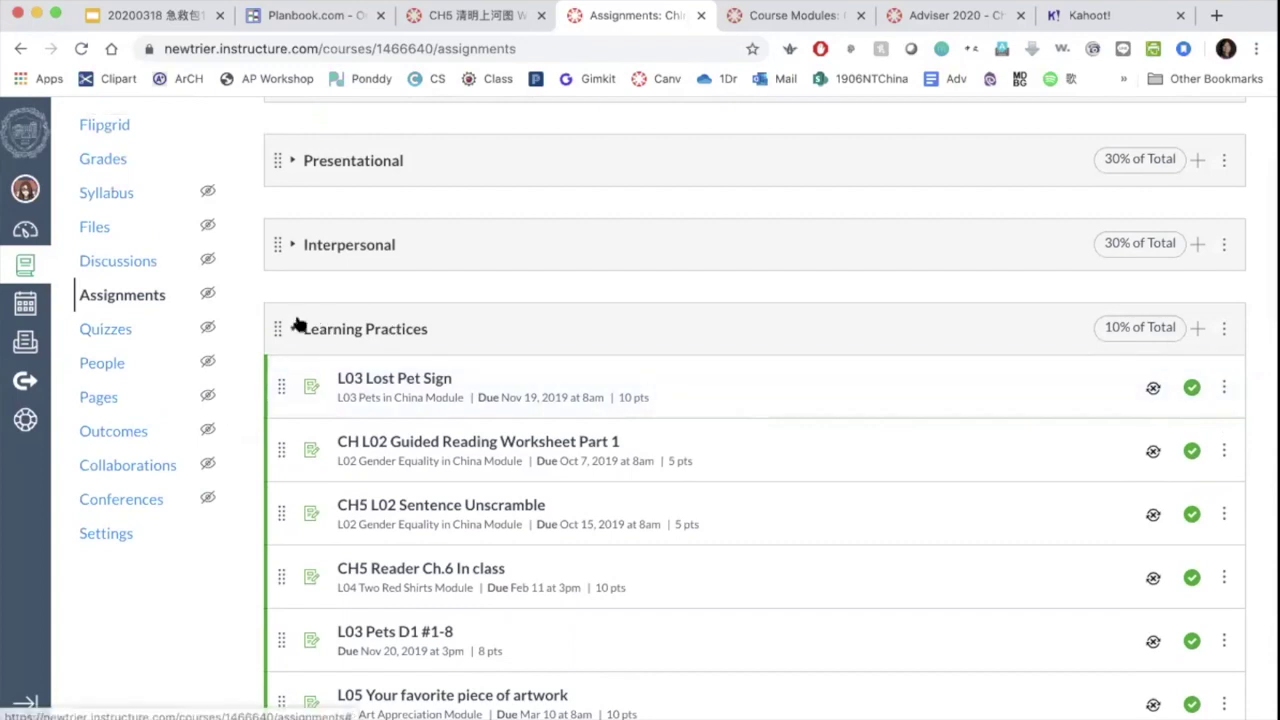
{"action": "left_click", "coordinate": [292, 328]}
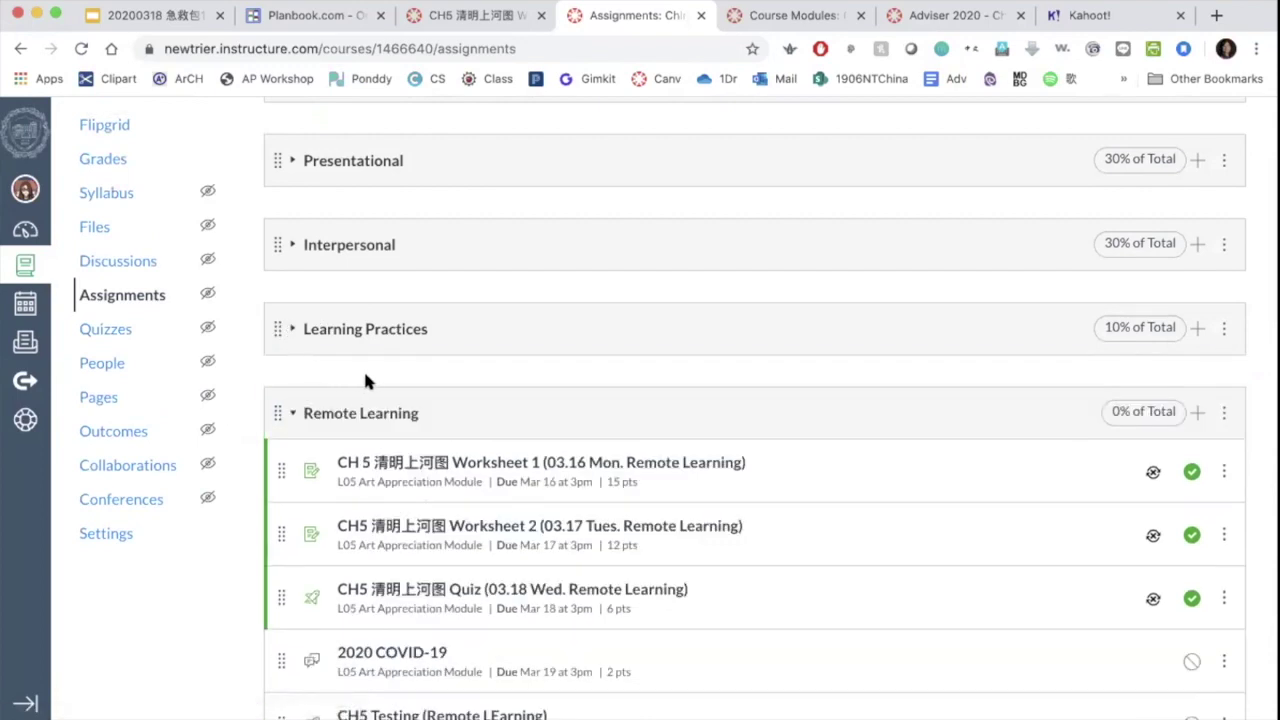
- Review the assignment groups and the Remote Learning items, and open CH 5 清明上河图 Worksheet 1 (03.16 Mon. Remote Learning)
{"action": "scroll", "coordinate": [360, 420], "scroll_direction": "down", "scroll_amount": 3}
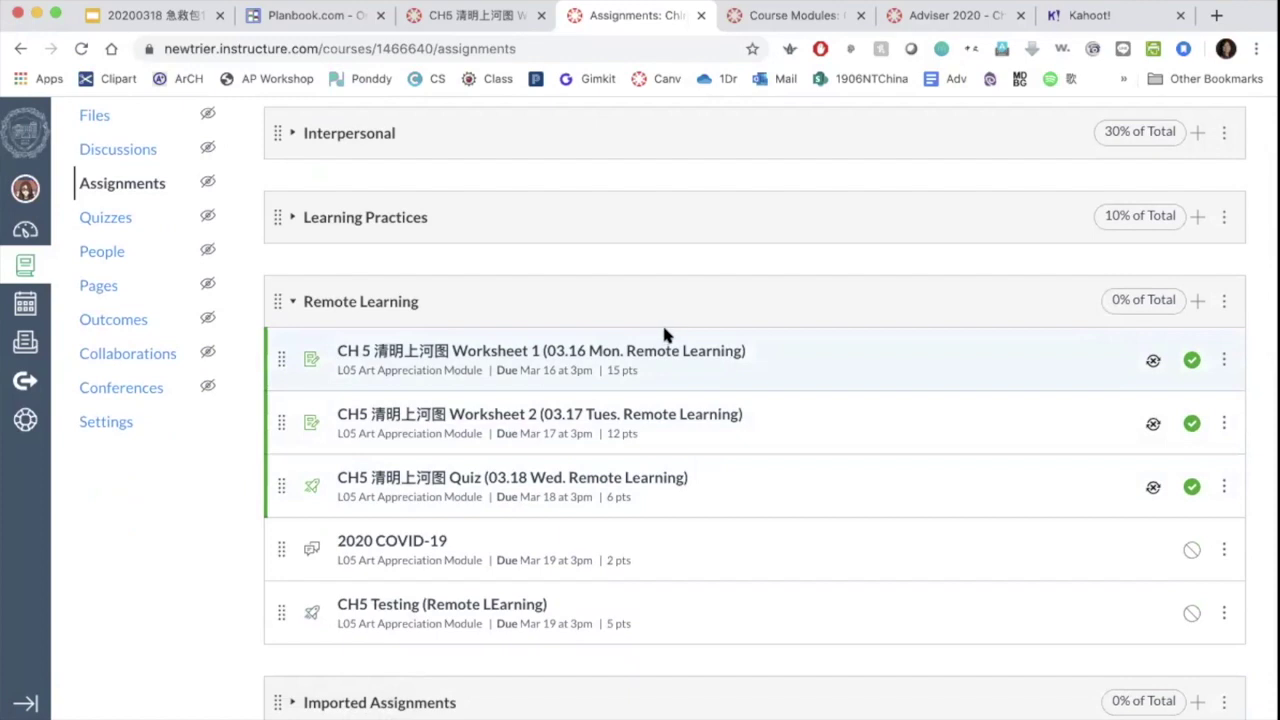
{"action": "scroll", "coordinate": [665, 335], "scroll_direction": "up", "scroll_amount": 5}
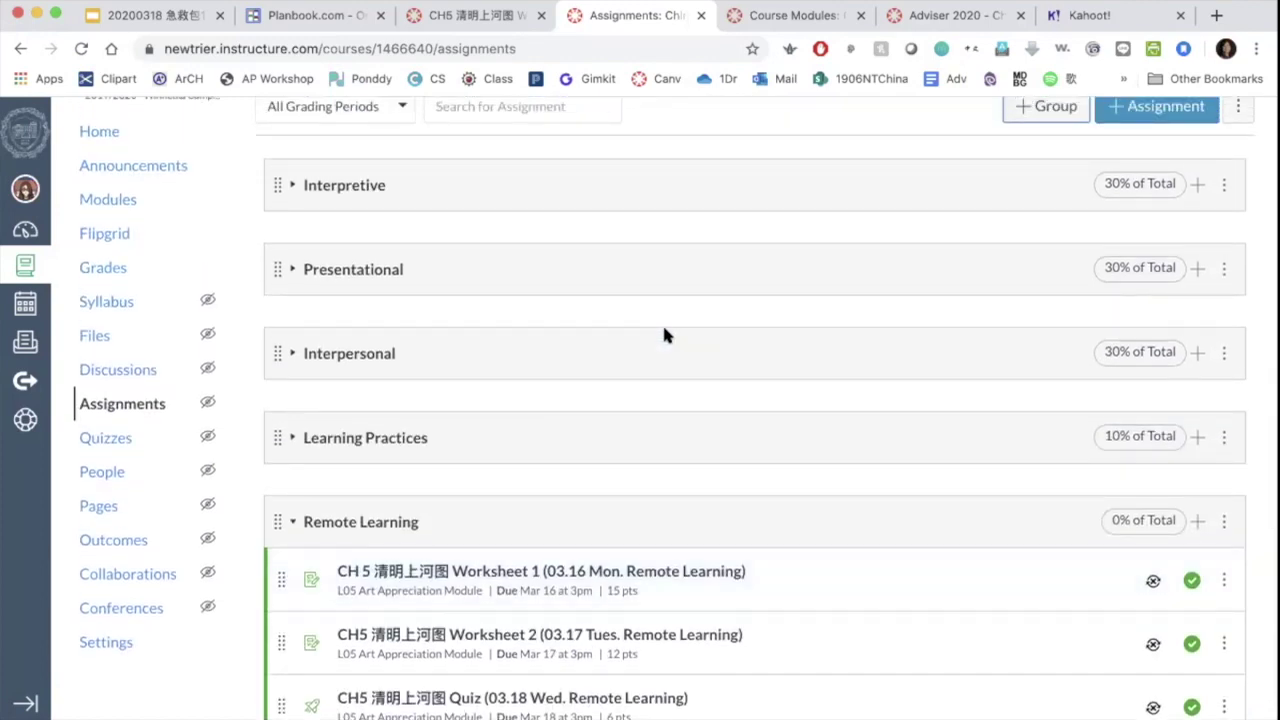
{"action": "scroll", "coordinate": [615, 389], "scroll_direction": "down", "scroll_amount": 3}
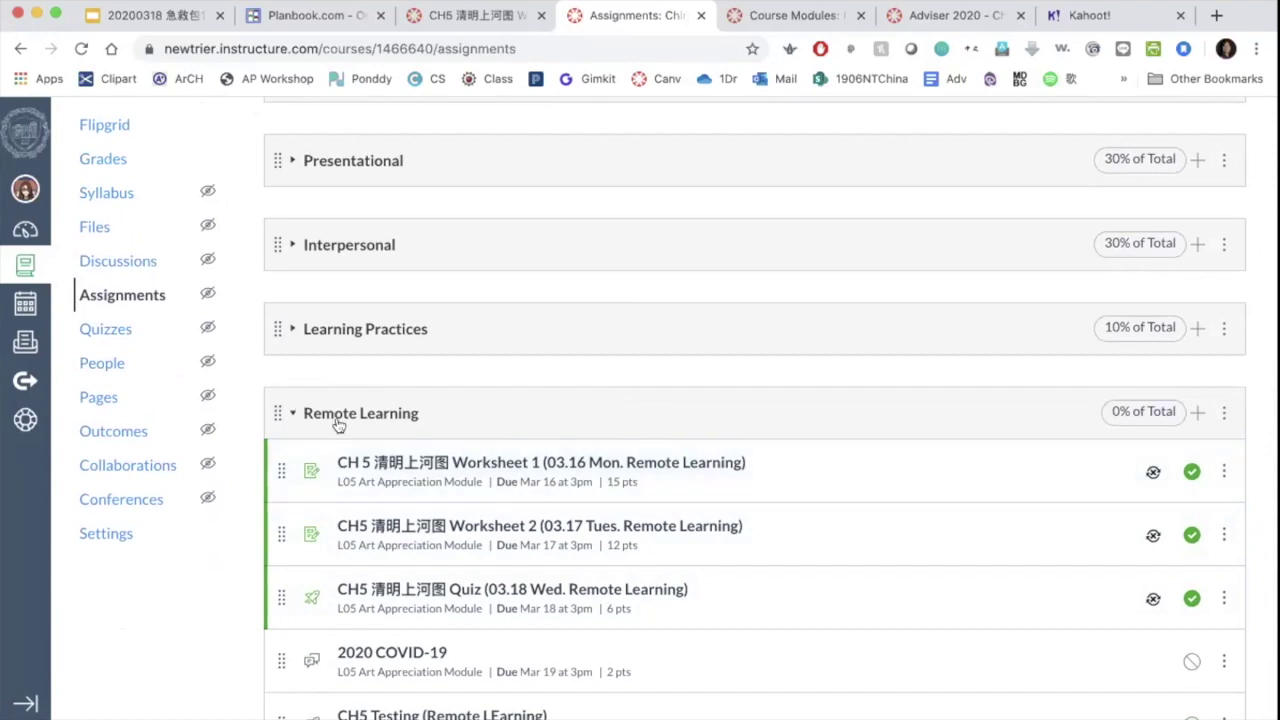
{"action": "scroll", "coordinate": [310, 432], "scroll_direction": "up", "scroll_amount": 1}
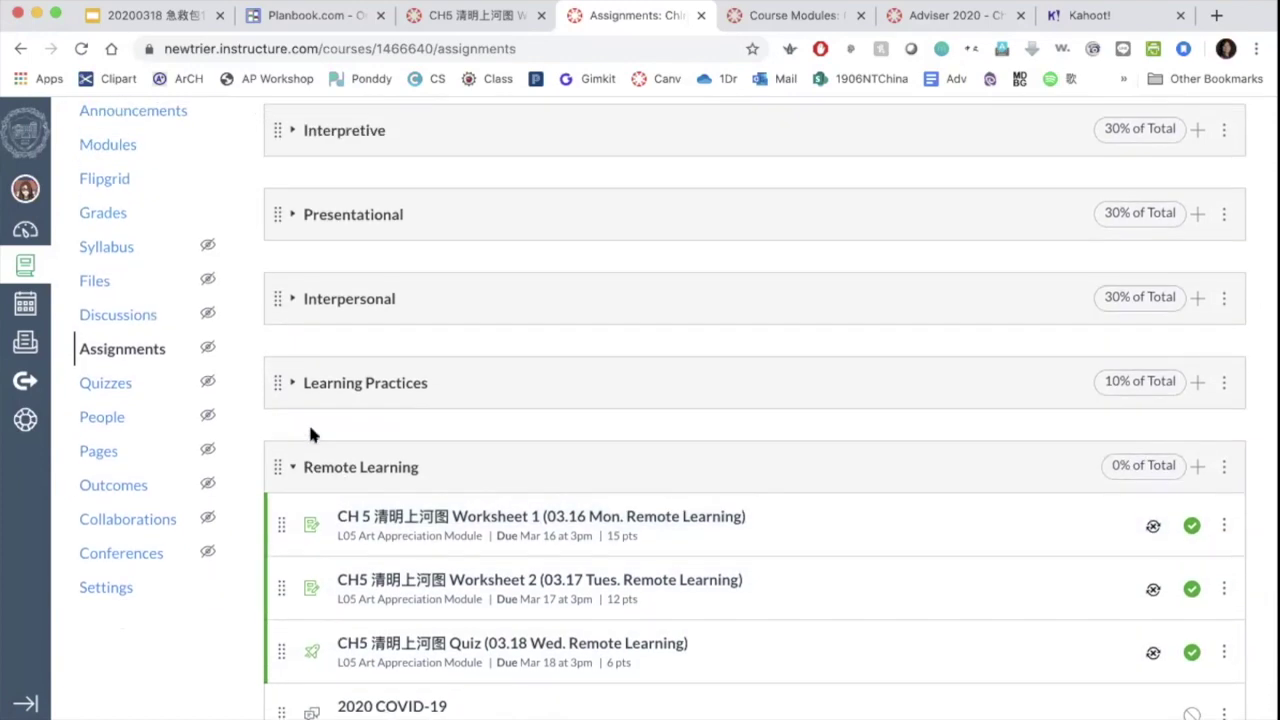
{"action": "scroll", "coordinate": [310, 434], "scroll_direction": "up", "scroll_amount": 2}
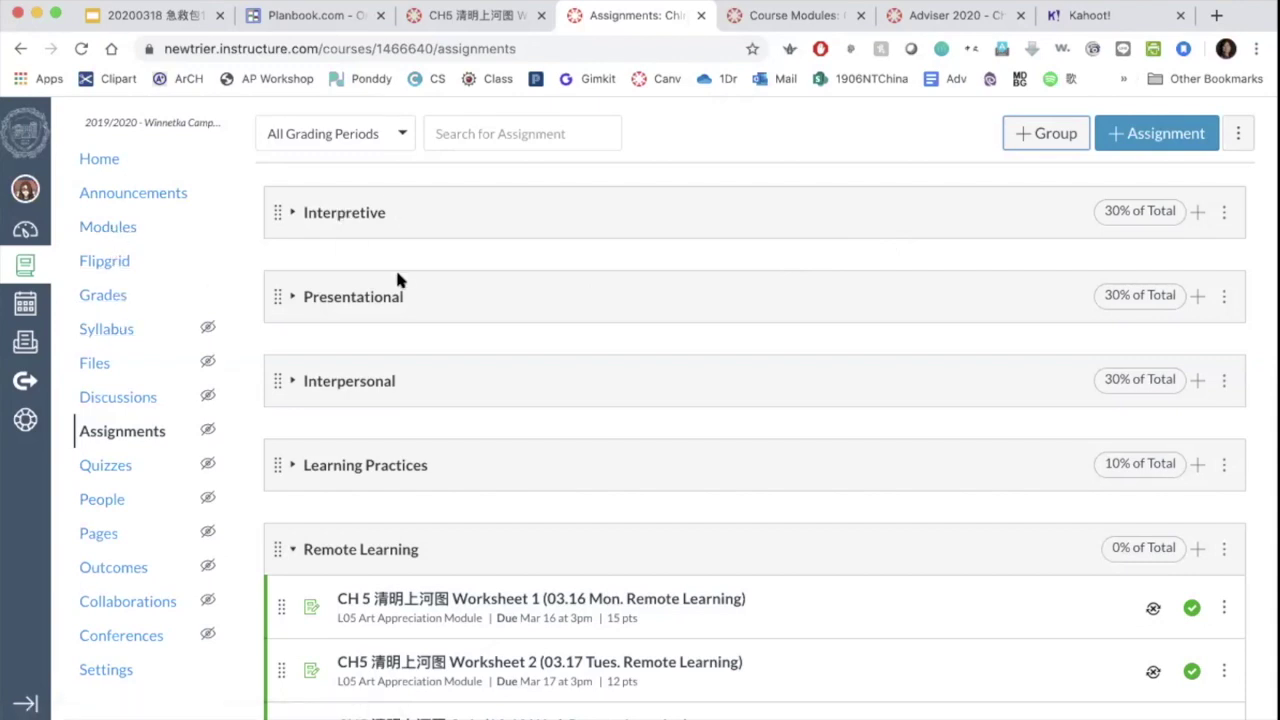
{"action": "scroll", "coordinate": [397, 277], "scroll_direction": "down", "scroll_amount": 3}
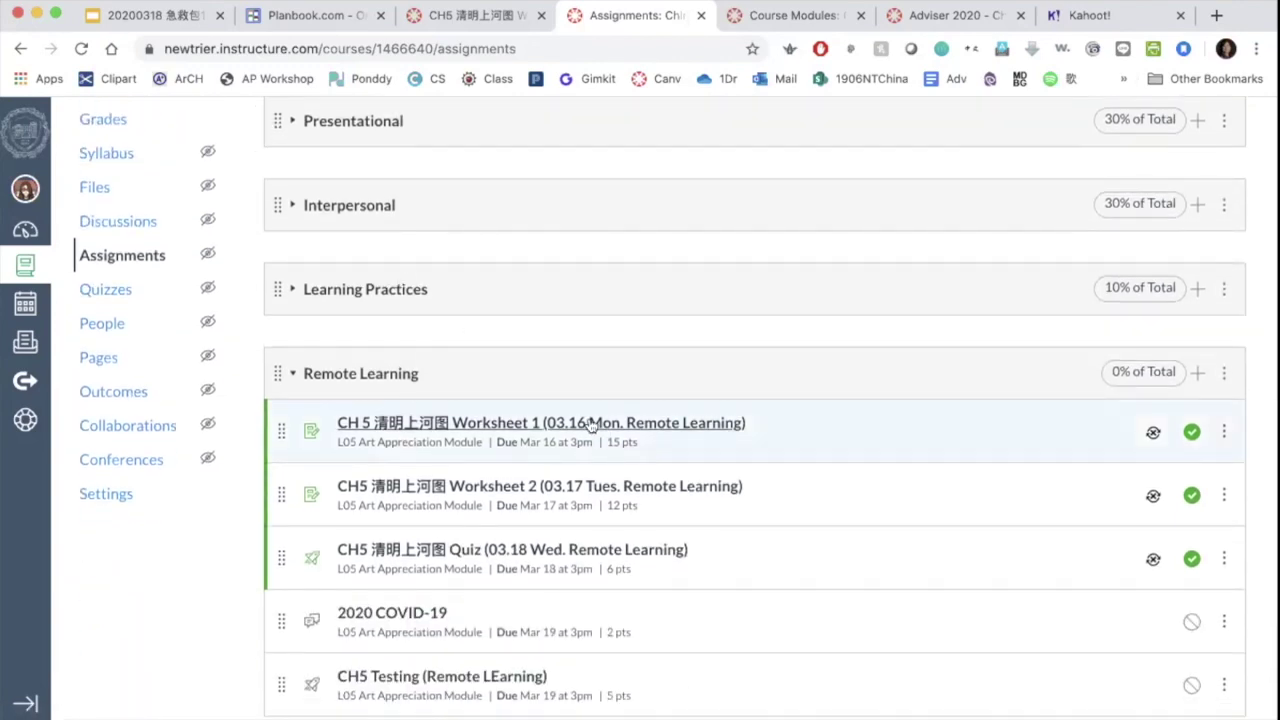
{"action": "left_click", "coordinate": [591, 424]}
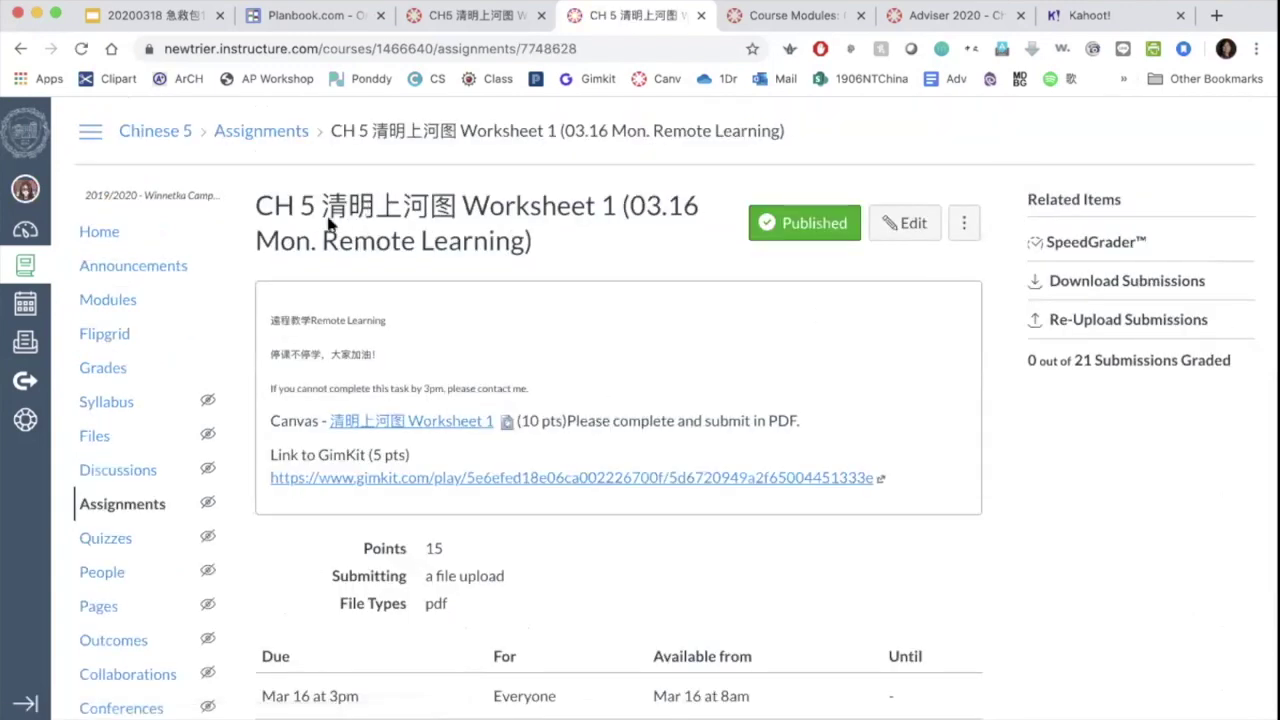
- From the L05 Art Appreciation module, start sharing CH 5 清明上河图 Worksheet 1 (03.16 Mon. Remote Learning) to Commons
{"action": "left_click", "coordinate": [110, 303]}
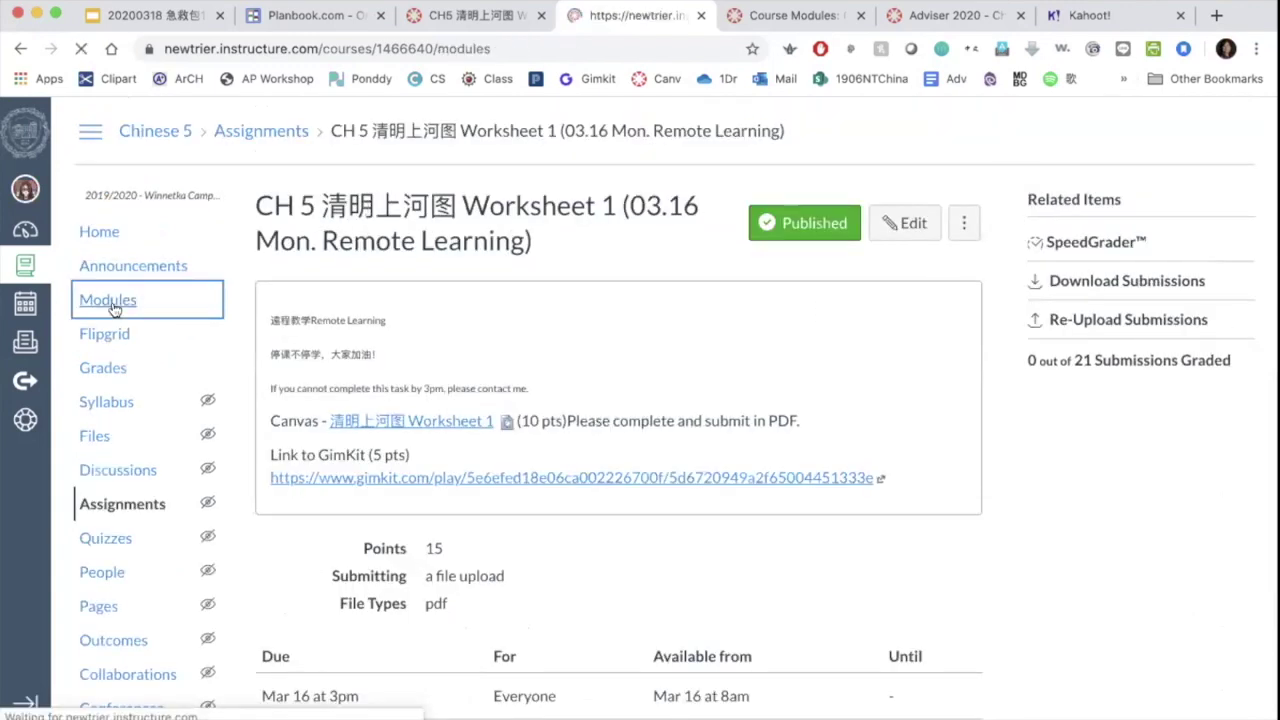
{"action": "scroll", "coordinate": [588, 424], "scroll_direction": "down", "scroll_amount": 3}
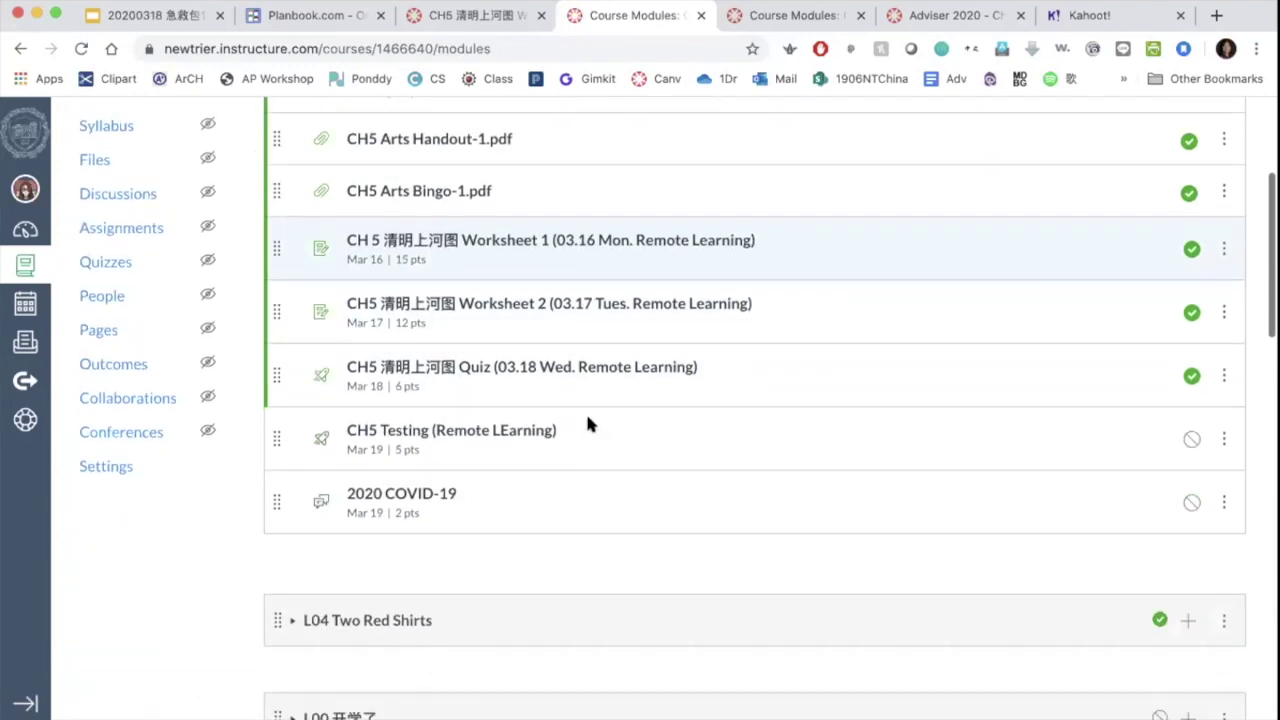
{"action": "scroll", "coordinate": [566, 370], "scroll_direction": "up", "scroll_amount": 1}
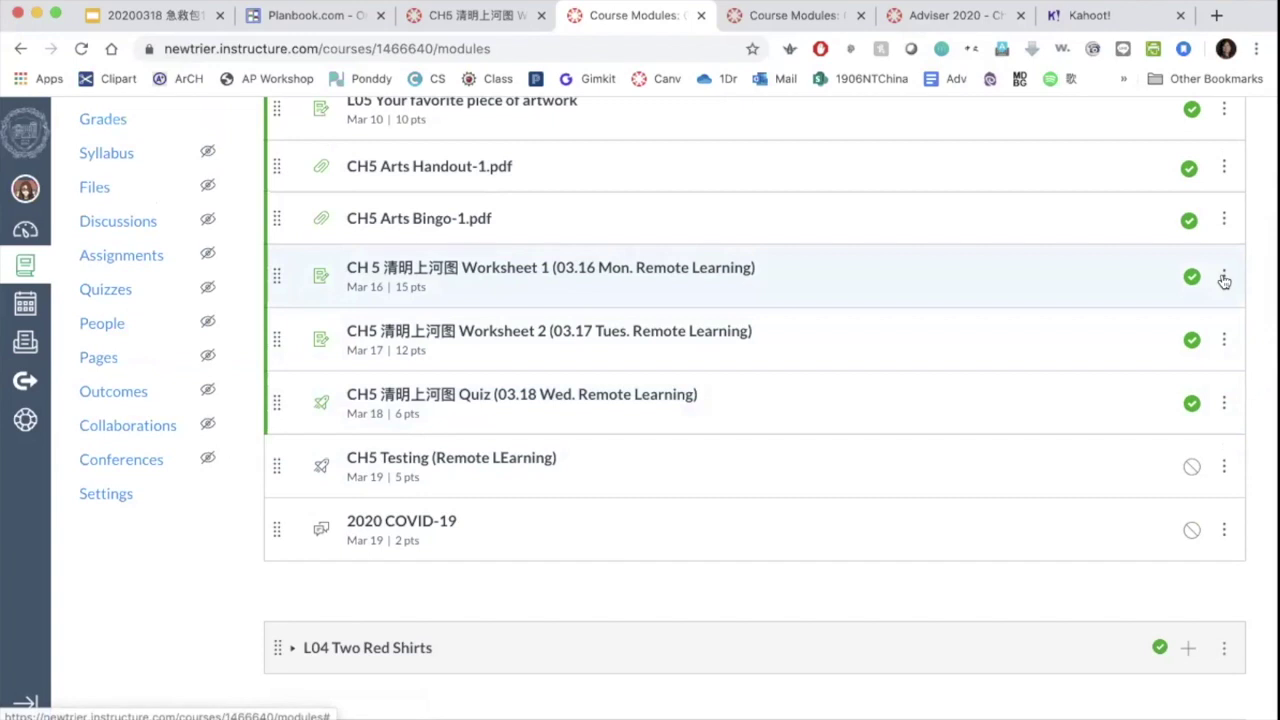
{"action": "left_click", "coordinate": [1224, 278]}
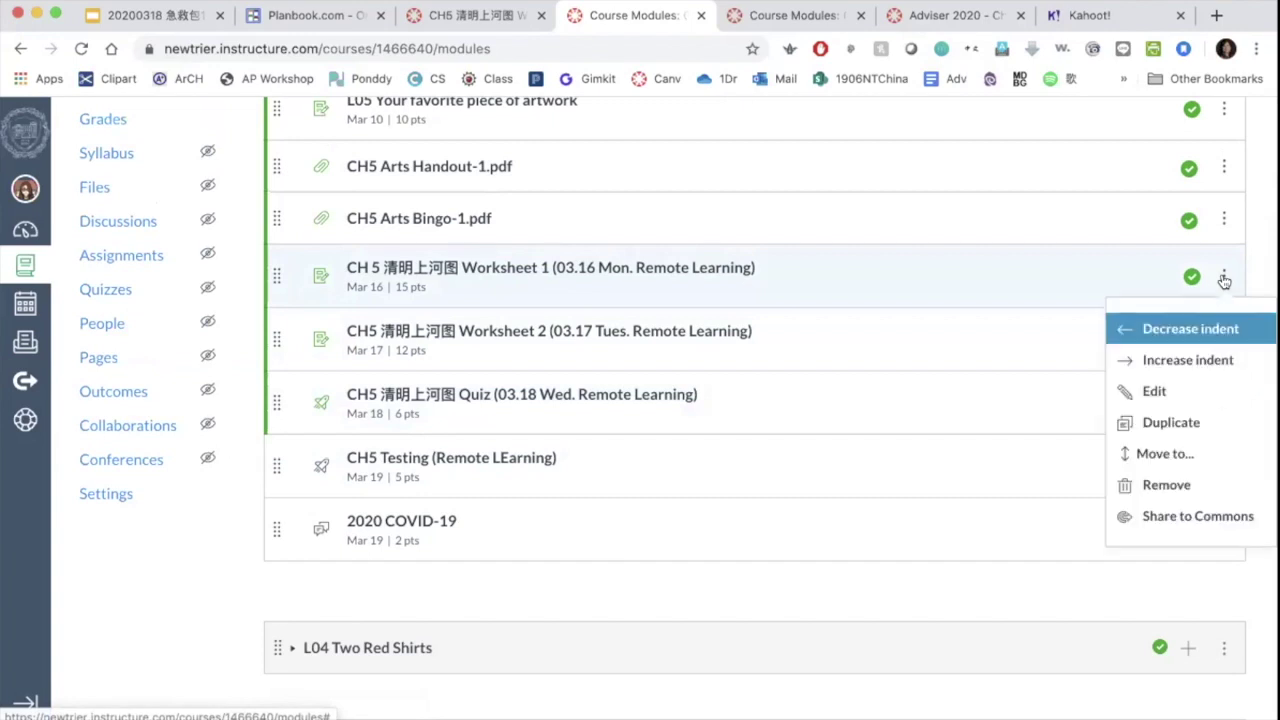
{"action": "left_click", "coordinate": [1207, 512]}
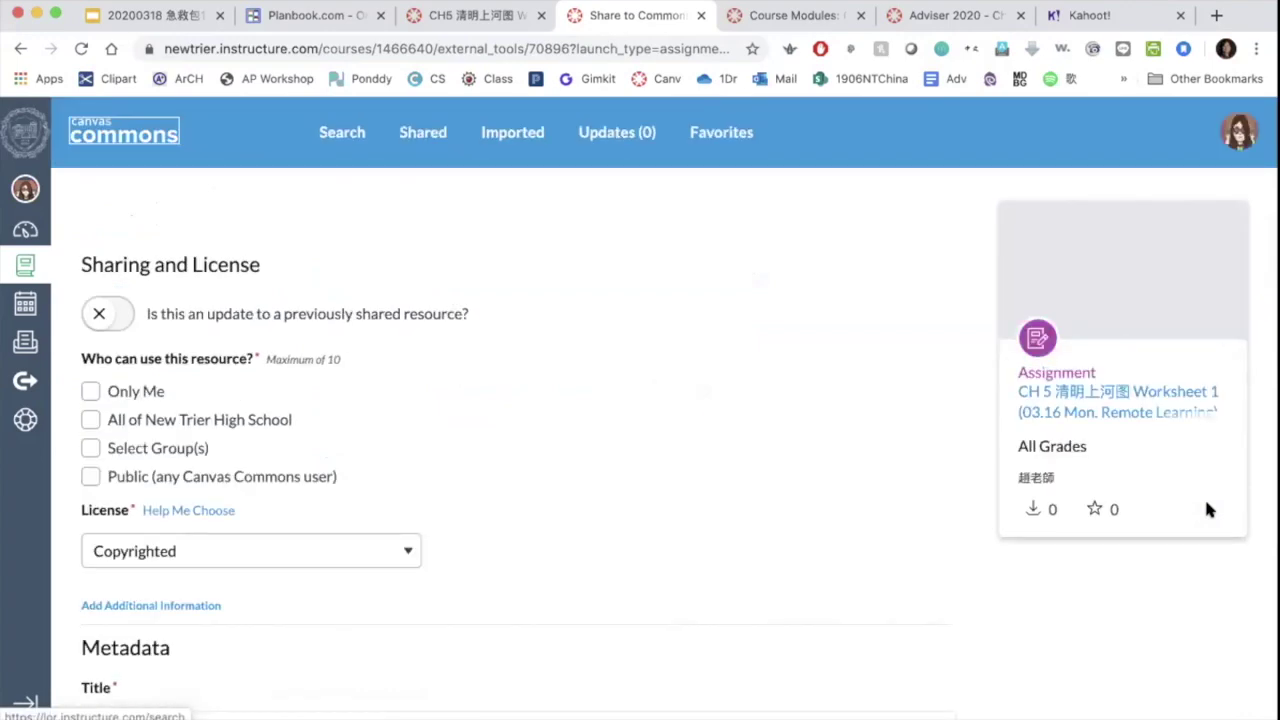
- Set who can use the shared worksheet to Public (any Canvas Commons user)
{"action": "scroll", "coordinate": [731, 522], "scroll_direction": "down", "scroll_amount": 3}
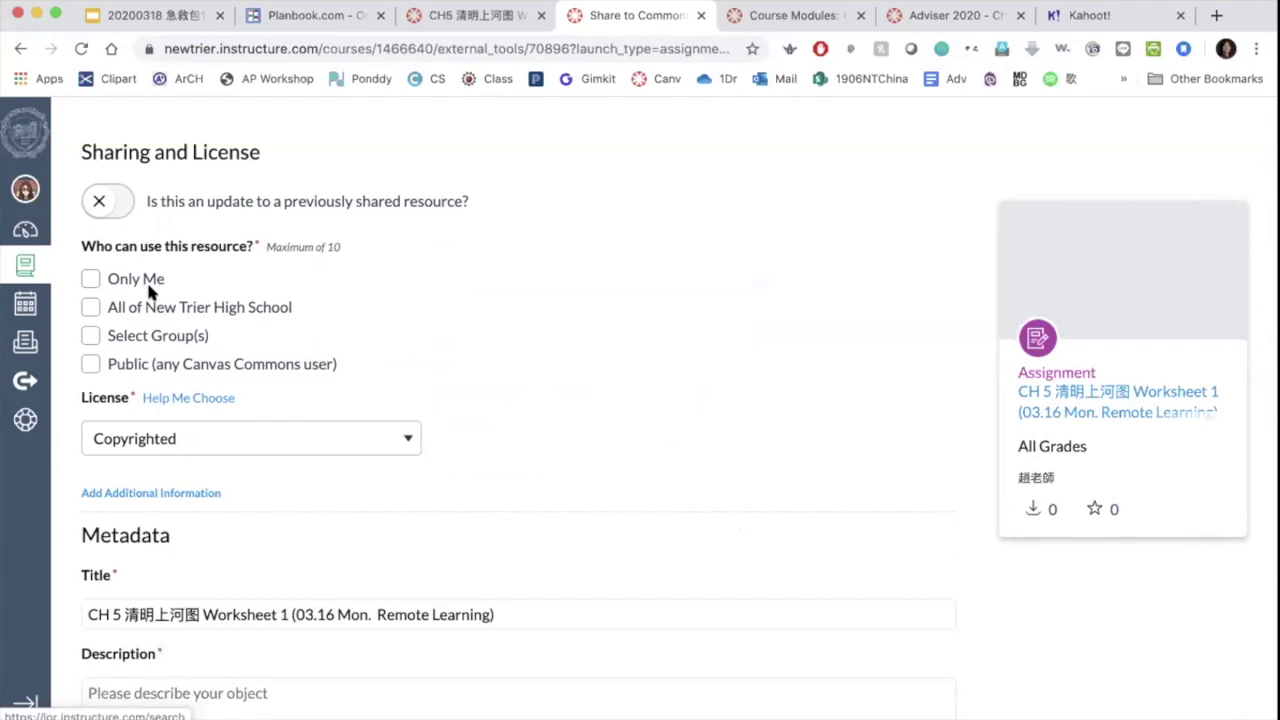
{"action": "scroll", "coordinate": [148, 285], "scroll_direction": "down", "scroll_amount": 1}
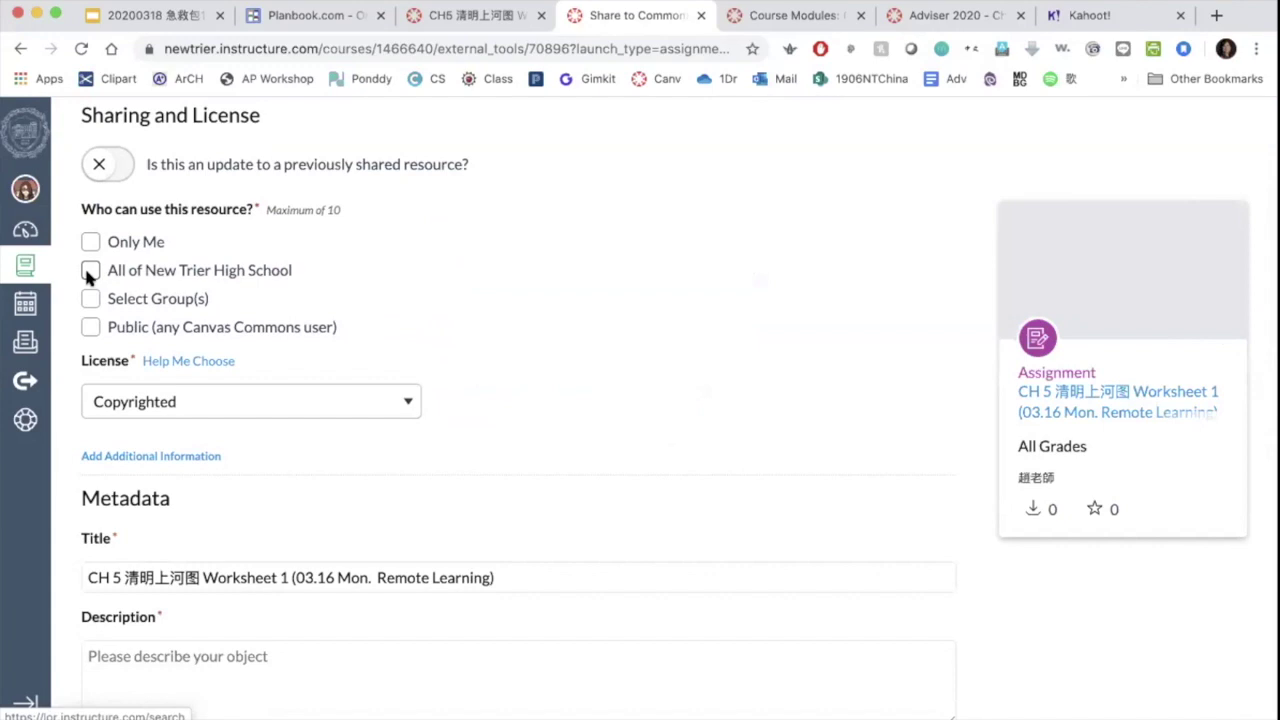
{"action": "left_click", "coordinate": [90, 327]}
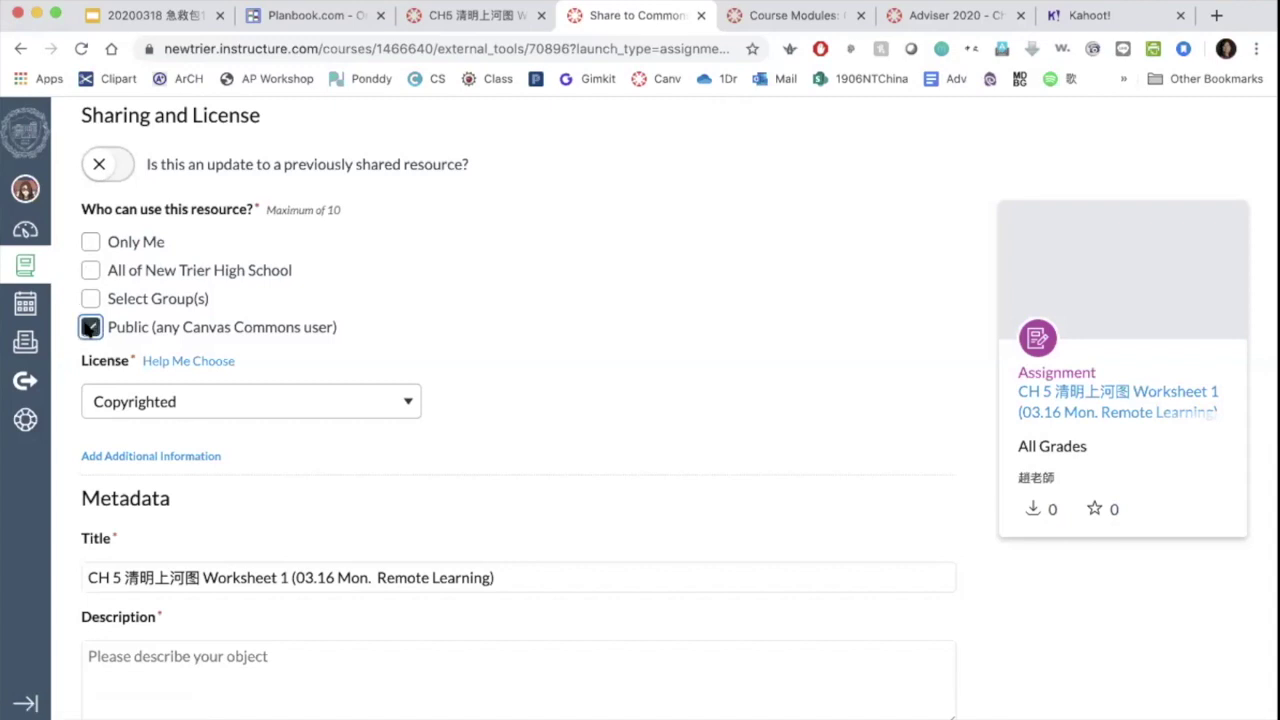
- Set the shared worksheet's license to Public Domain
{"action": "scroll", "coordinate": [85, 325], "scroll_direction": "down", "scroll_amount": 2}
{"action": "left_click", "coordinate": [406, 292]}
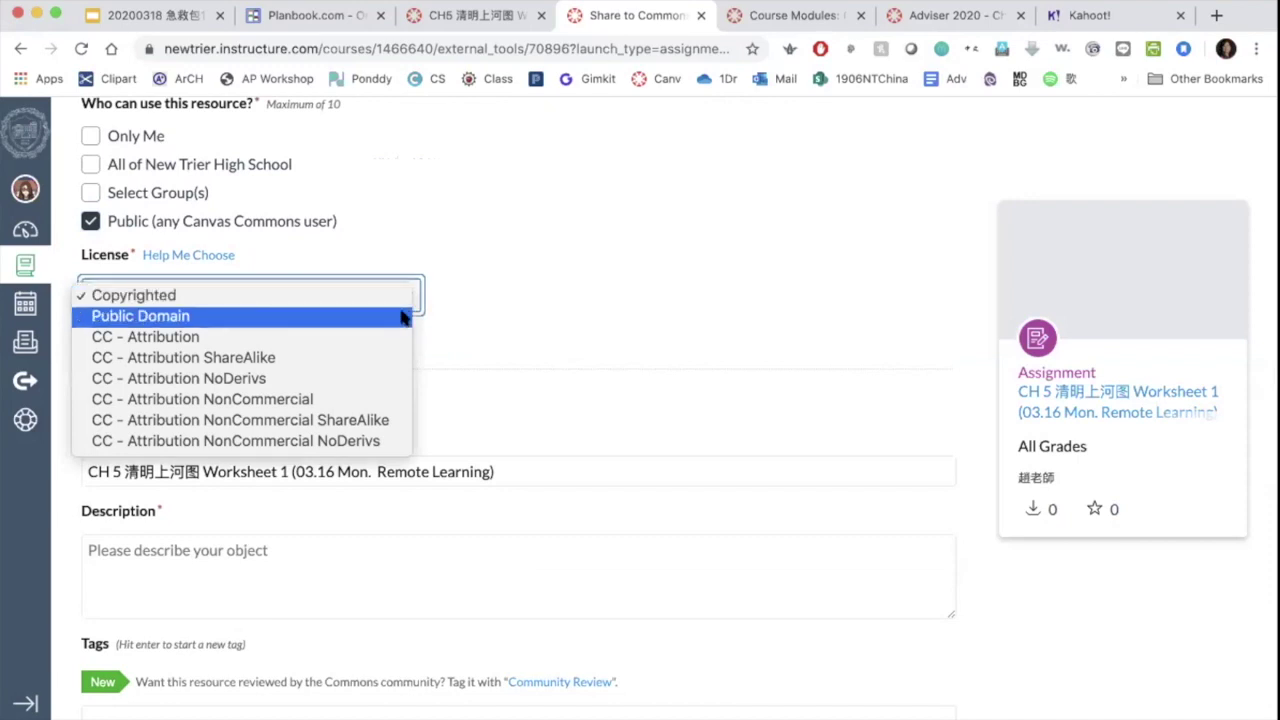
{"action": "left_click", "coordinate": [404, 317]}
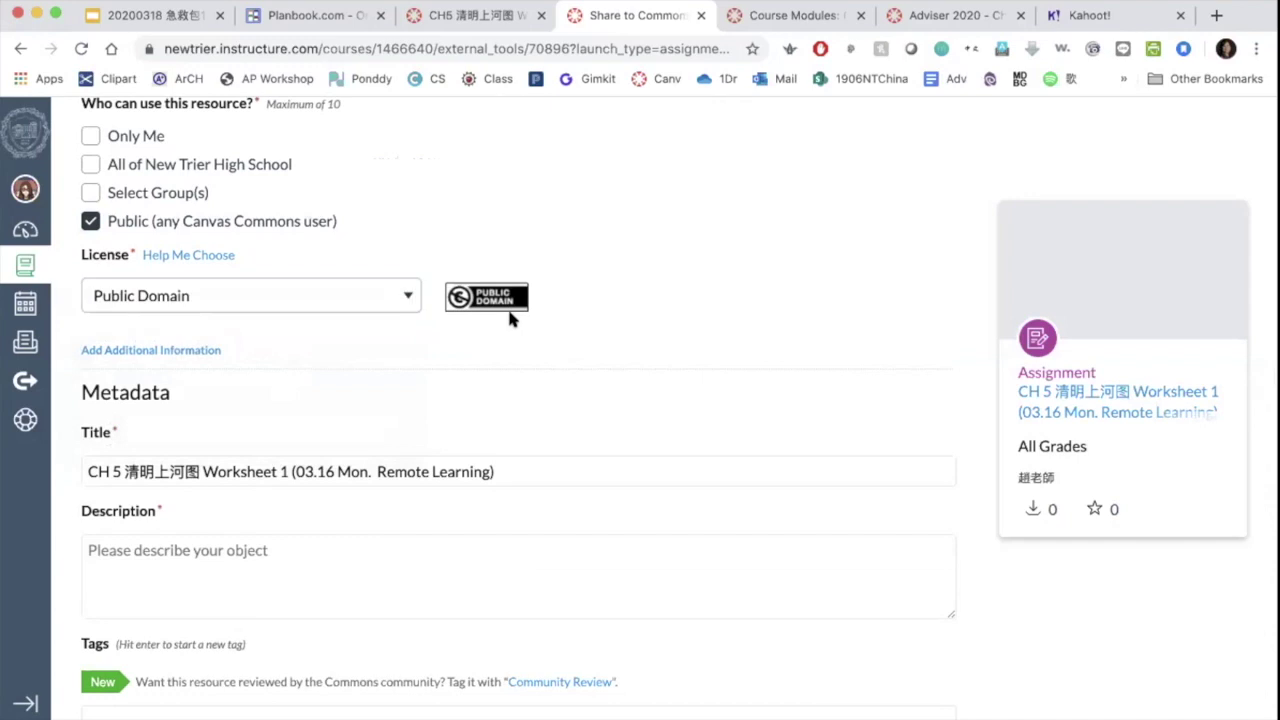
- Enter the description "Chinese language art appreciation activity 1." with "Vocabulary and simple picture recognition." on a second line
{"action": "scroll", "coordinate": [509, 318], "scroll_direction": "down", "scroll_amount": 3}
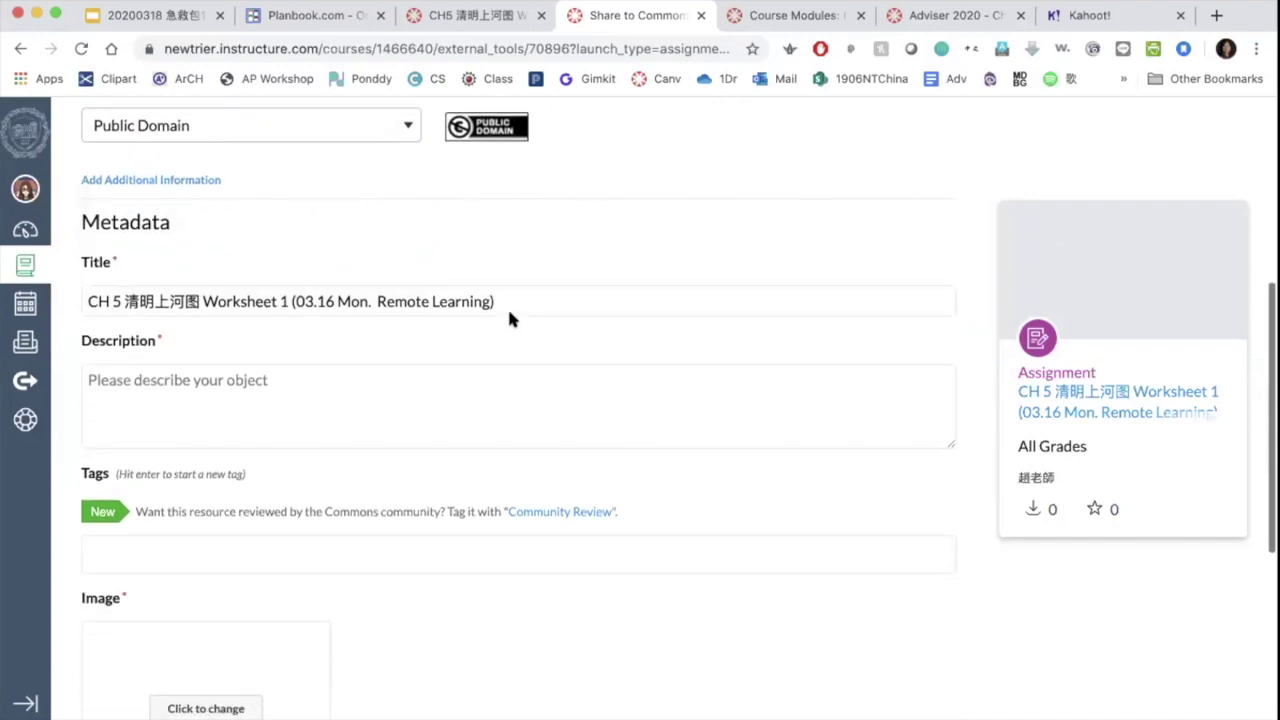
{"action": "left_click", "coordinate": [510, 315]}
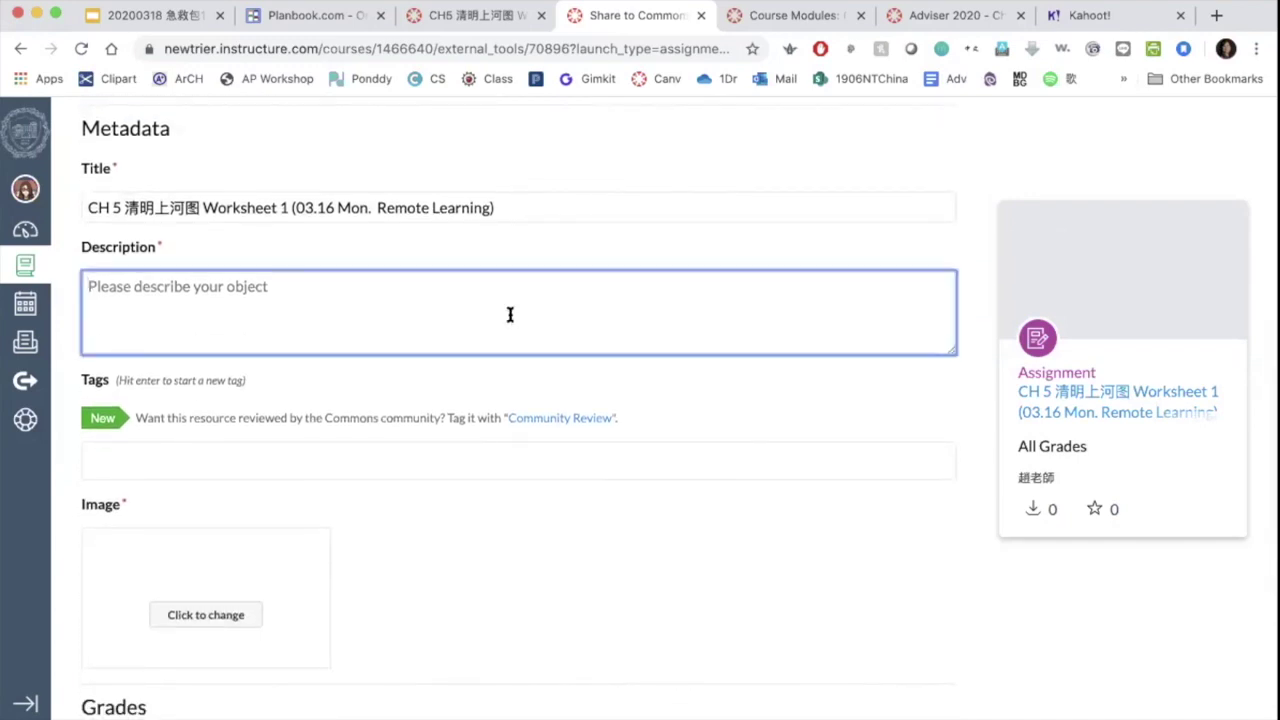
{"action": "type", "text": "Chinese language art appreciation "}
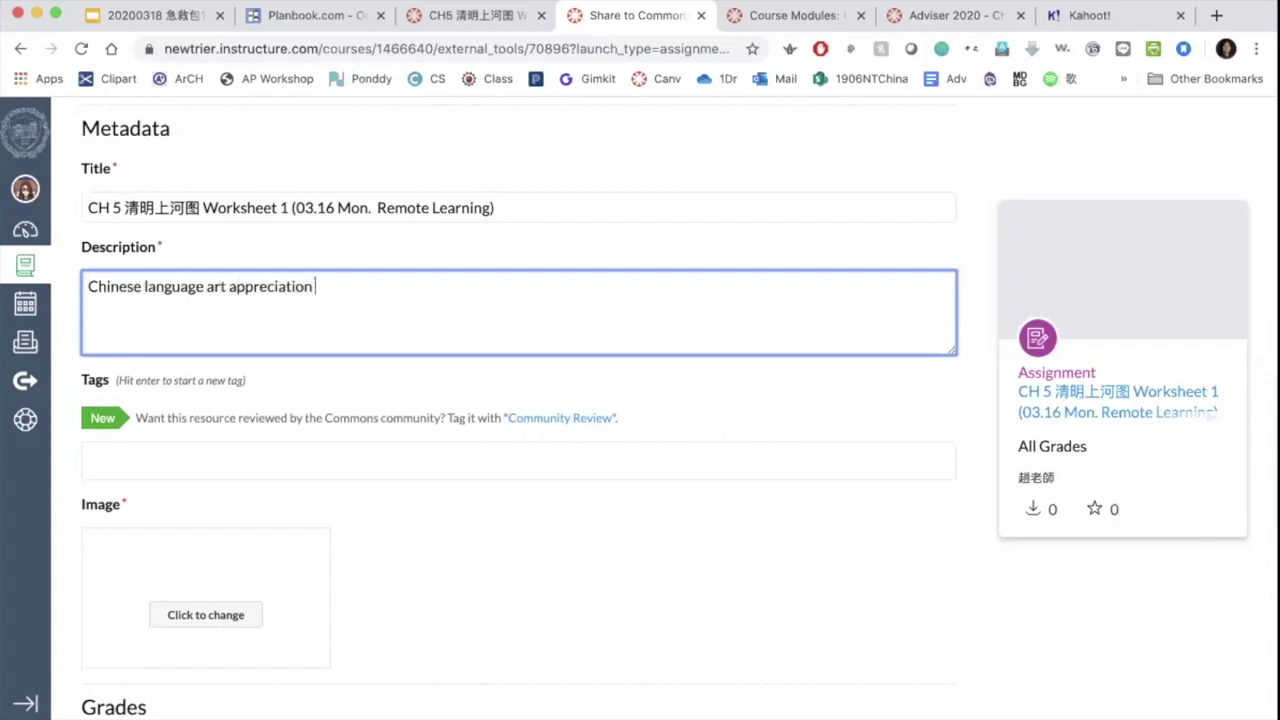
{"action": "type", "text": "c"}
{"action": "type", "text": "ctivity 1."}
{"action": "key", "text": "Return"}
{"action": "type", "text": "Vocablulary an"}
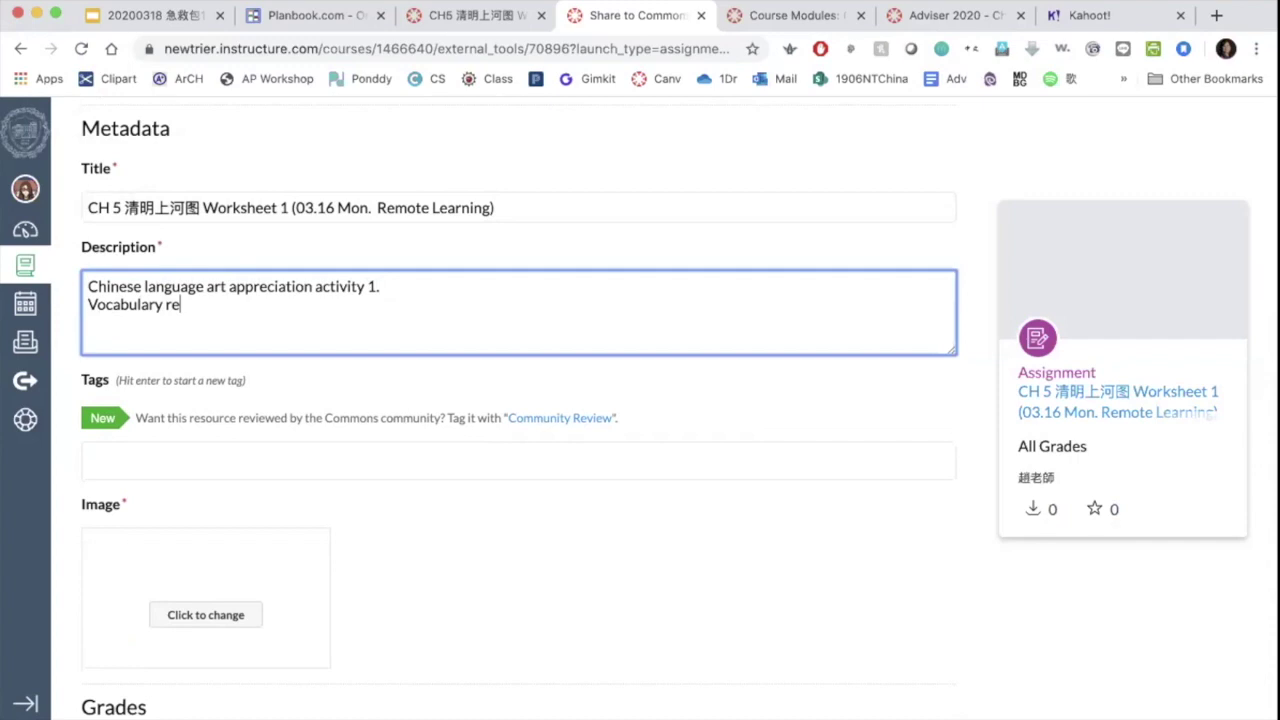
{"action": "type", "text": "d simple pictoral re"}
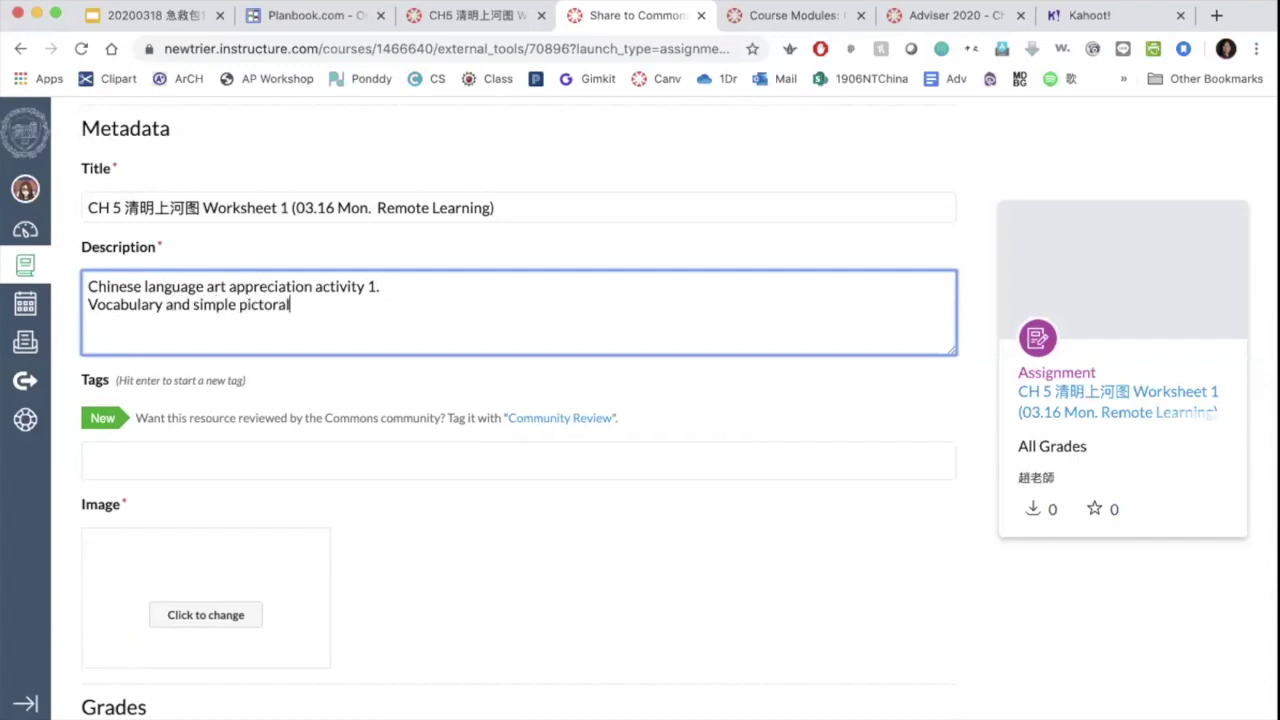
{"action": "key", "text": "BackSpace"}
{"action": "key", "text": "BackSpace"}
{"action": "key", "text": "BackSpace"}
{"action": "type", "text": "ure recognition."}
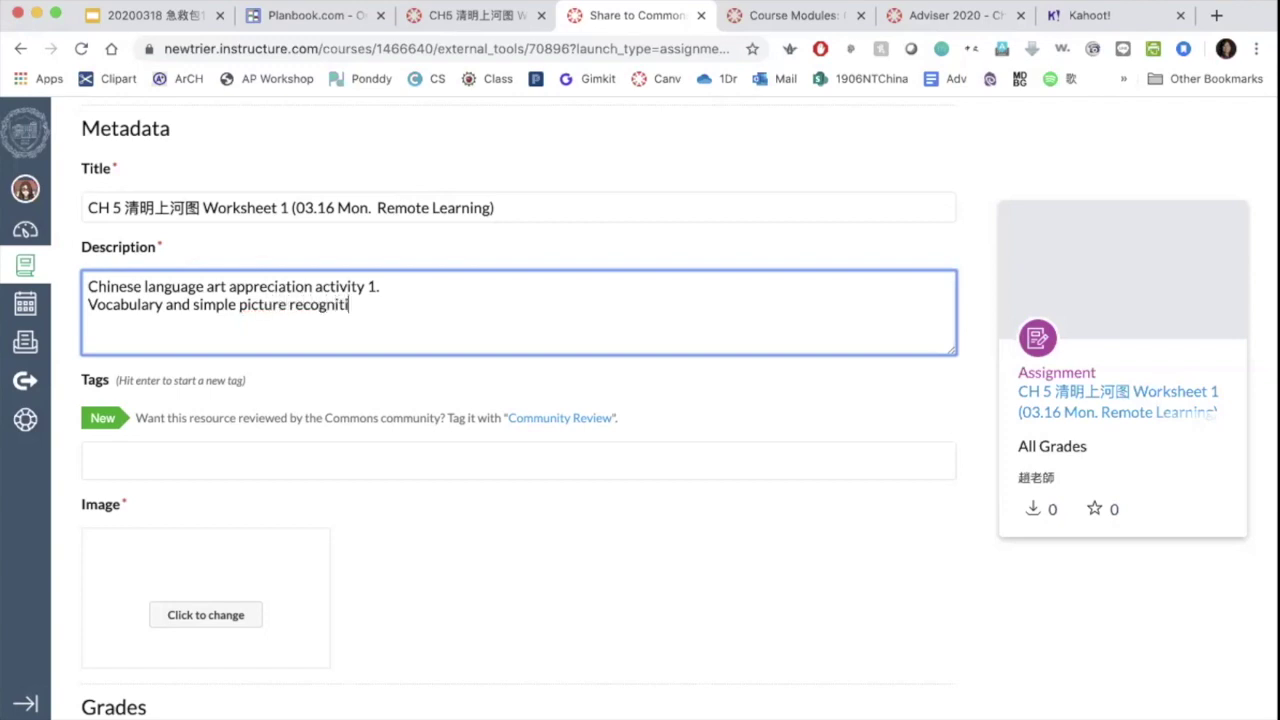
- Add the tag "Chinese Art" to the shared worksheet
{"action": "left_click", "coordinate": [439, 460]}
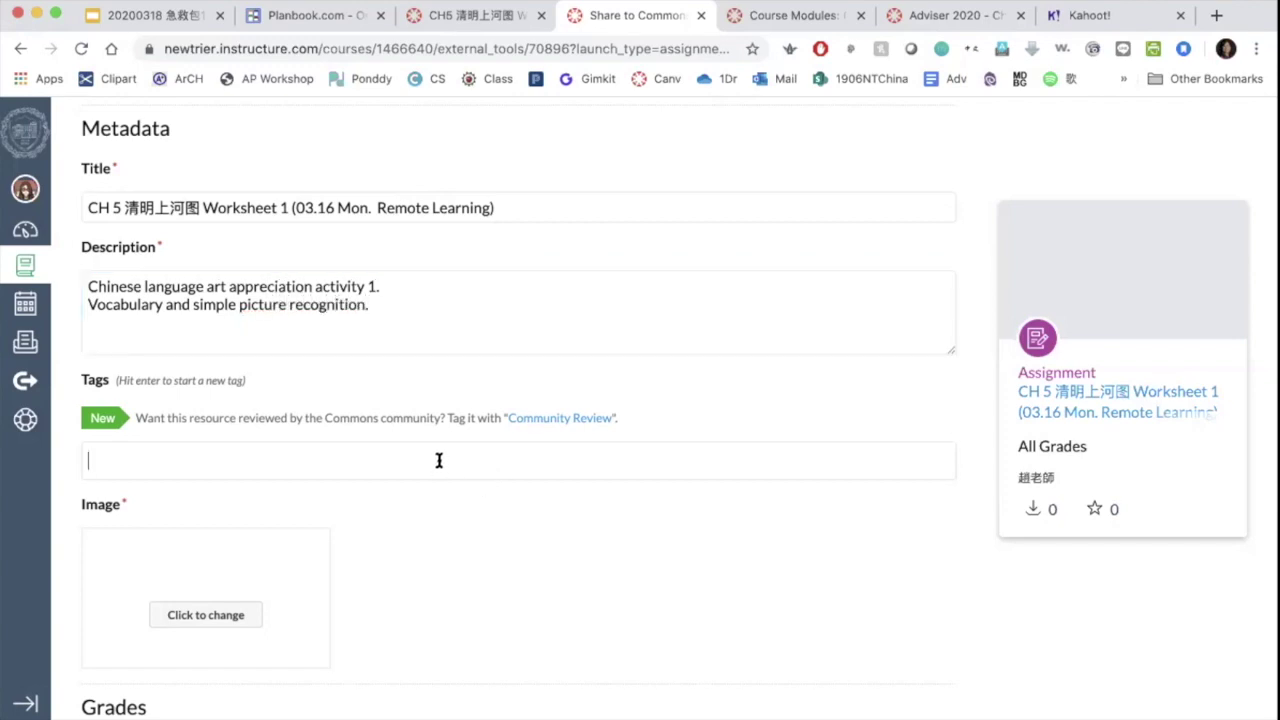
{"action": "type", "text": "Chinese Art"}
{"action": "key", "text": "Return"}
- Choose the Unsplash photo of a hand drawing on a clipboard as the resource's image
{"action": "scroll", "coordinate": [589, 550], "scroll_direction": "down", "scroll_amount": 5}
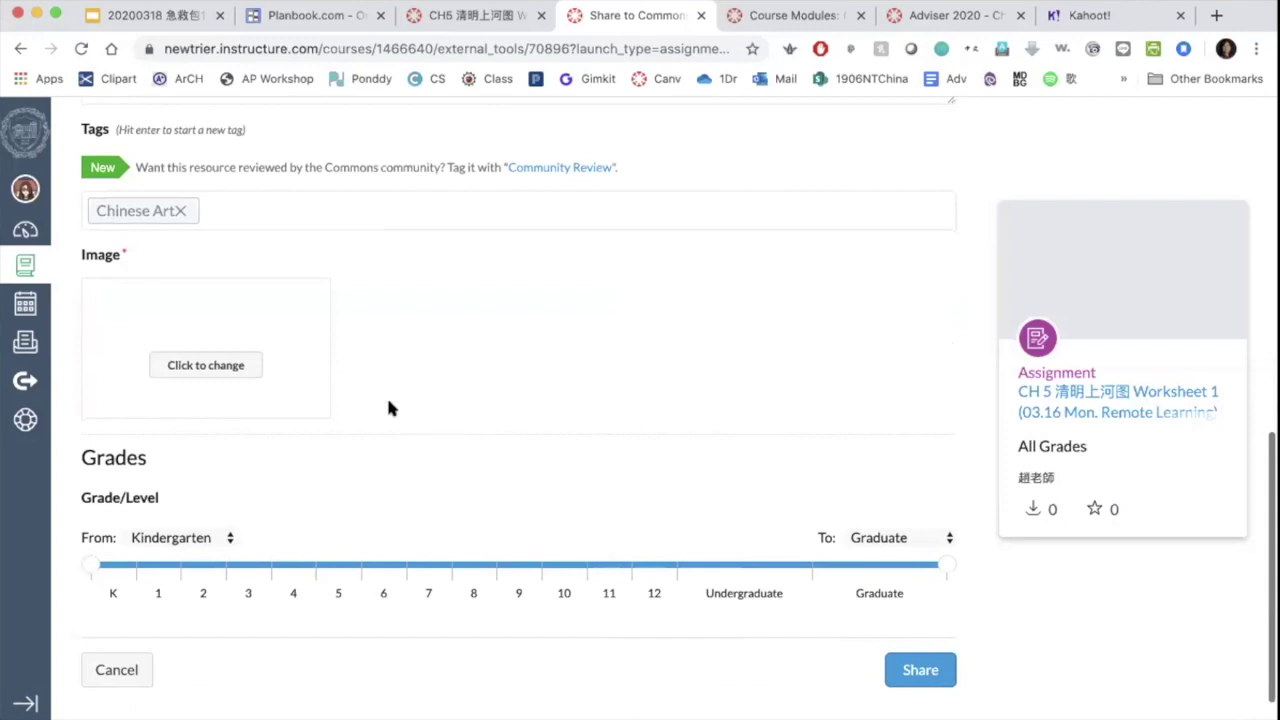
{"action": "left_click", "coordinate": [207, 366]}
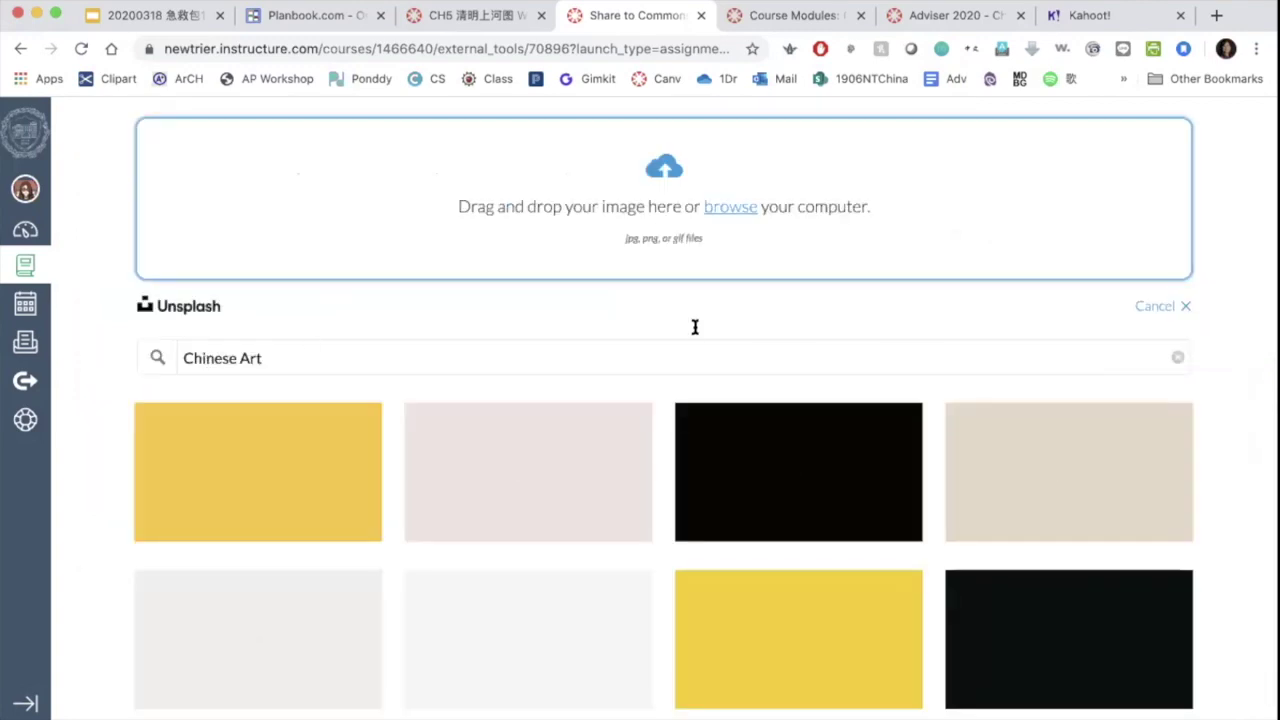
{"action": "scroll", "coordinate": [240, 505], "scroll_direction": "down", "scroll_amount": 3}
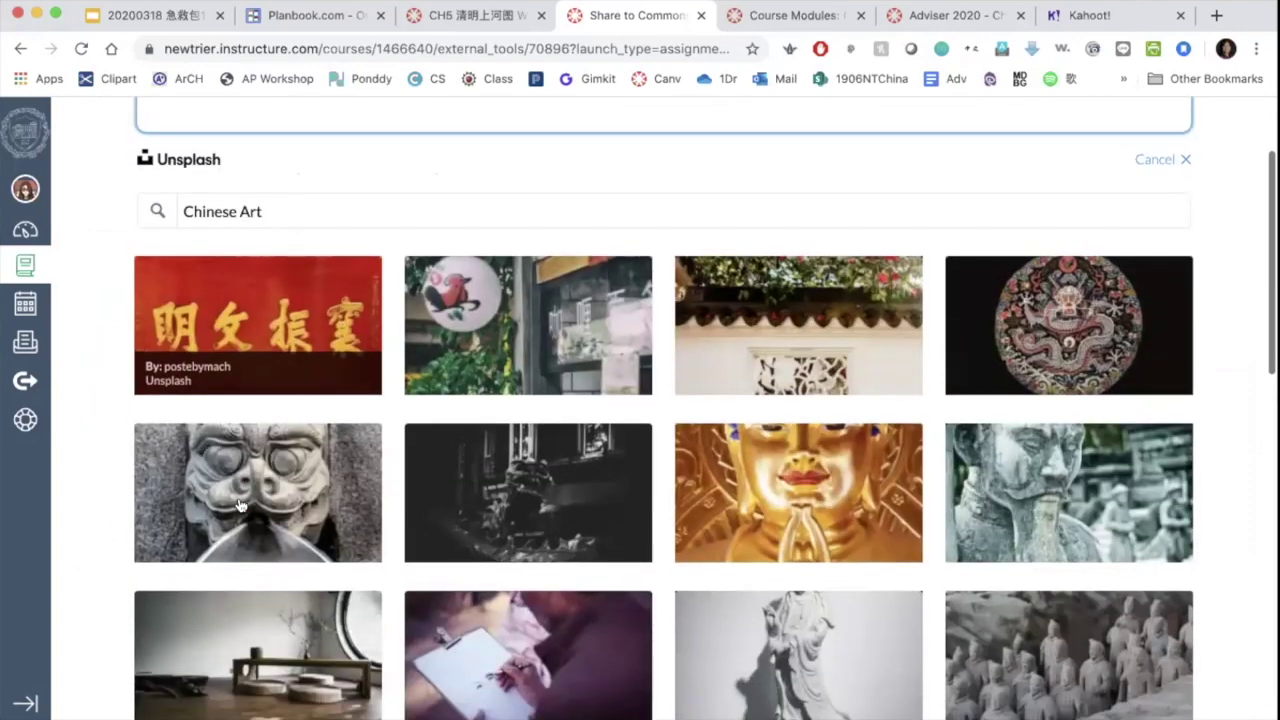
{"action": "scroll", "coordinate": [486, 340], "scroll_direction": "down", "scroll_amount": 1}
{"action": "scroll", "coordinate": [540, 400], "scroll_direction": "down", "scroll_amount": 2}
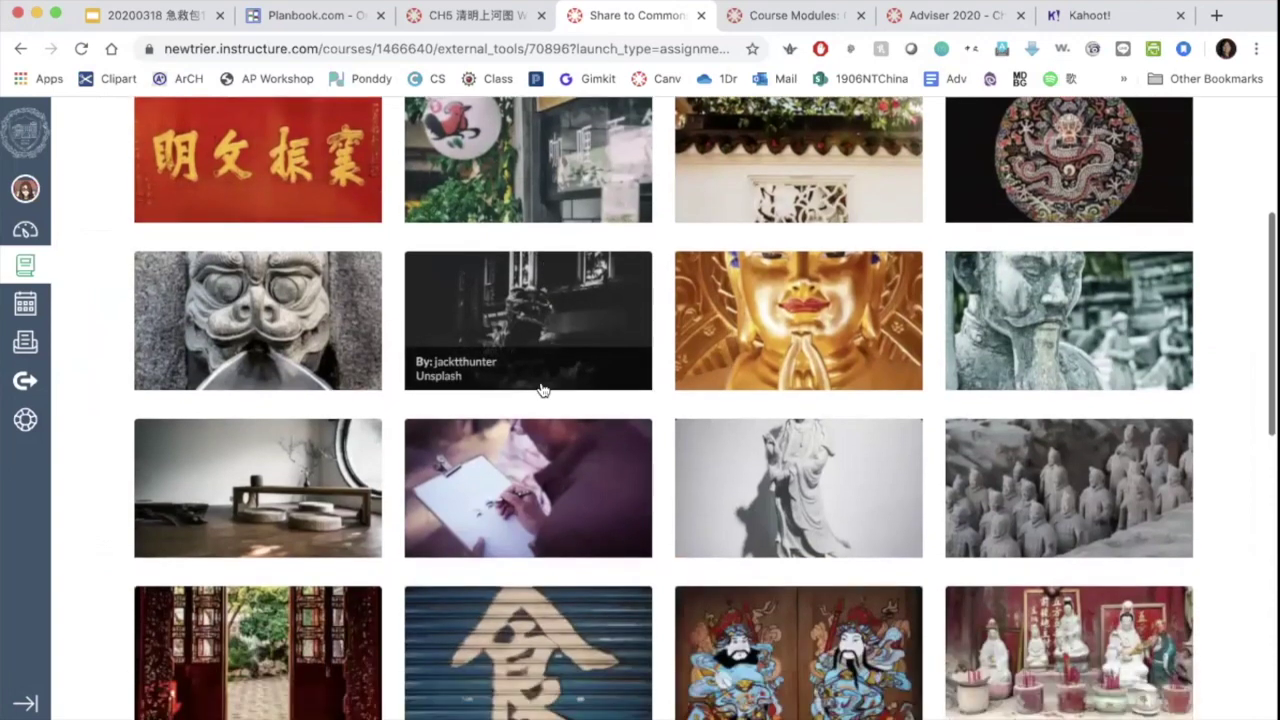
{"action": "left_click", "coordinate": [505, 475]}
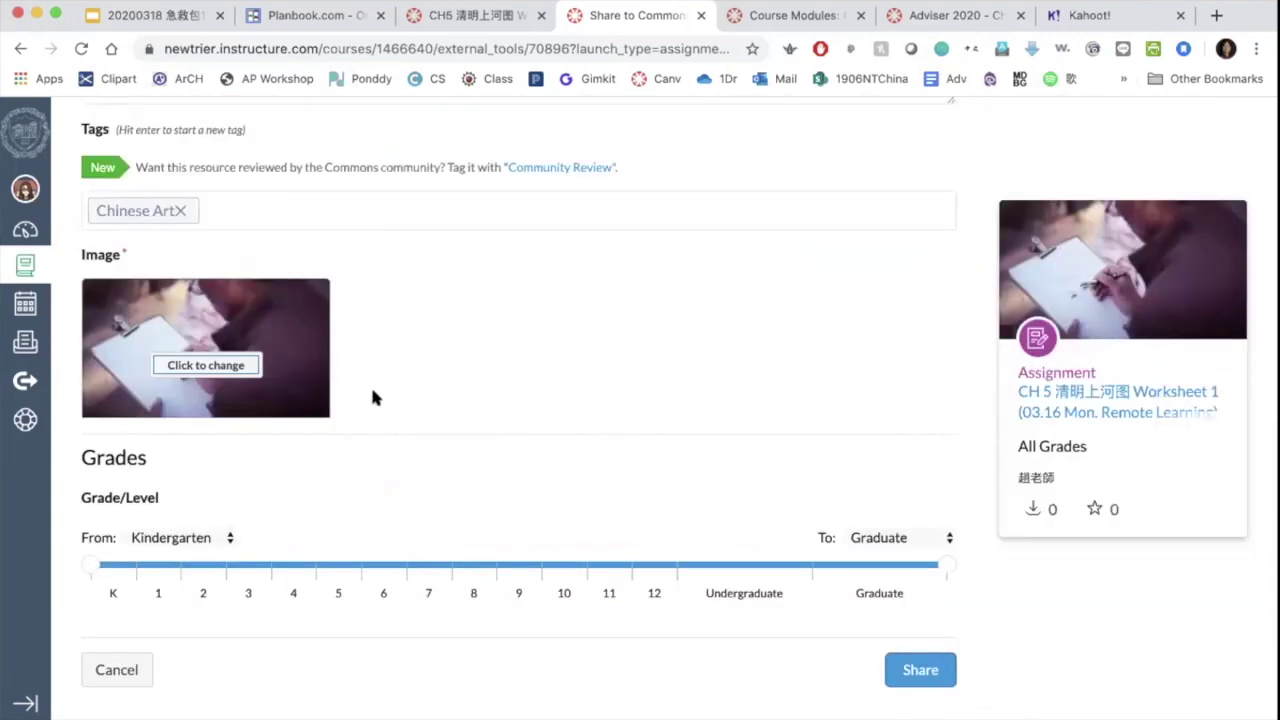
- Limit the grade level to 9th grade through 12th grade and share the worksheet to Commons
{"action": "scroll", "coordinate": [365, 400], "scroll_direction": "down", "scroll_amount": 1}
{"action": "left_click_drag", "start_coordinate": [86, 515], "coordinate": [496, 520]}
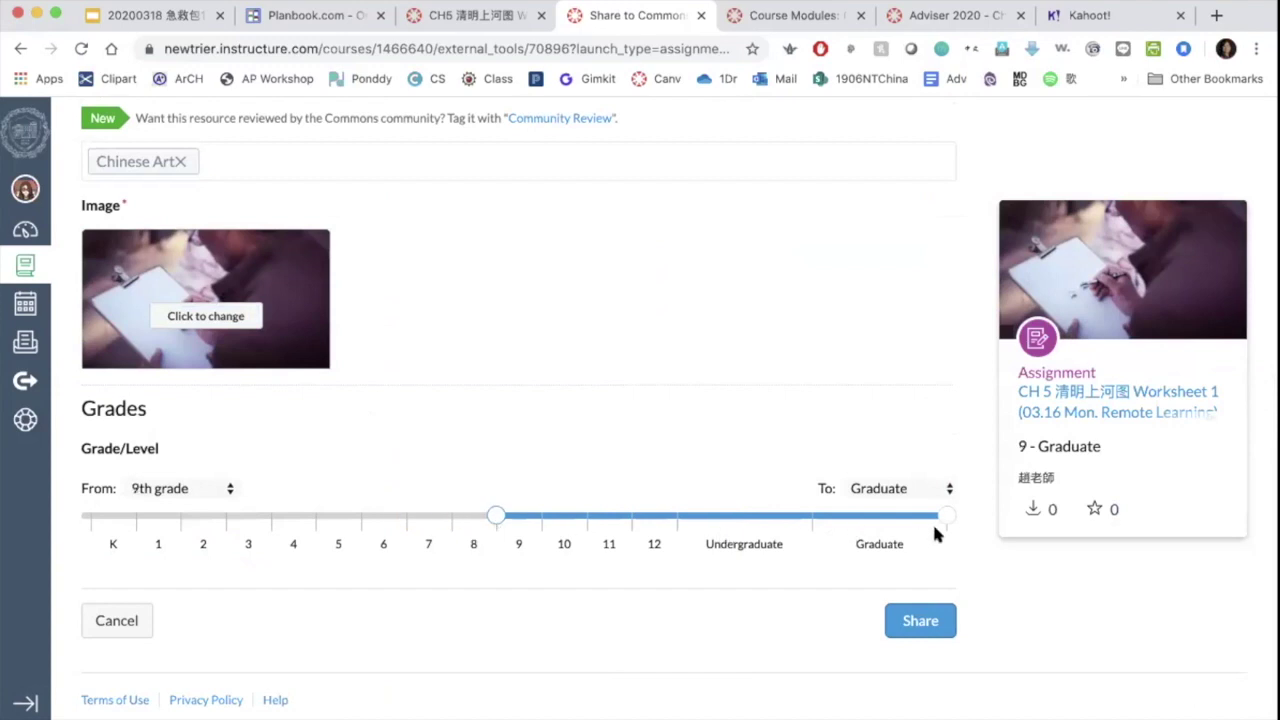
{"action": "left_click_drag", "start_coordinate": [941, 522], "coordinate": [690, 517]}
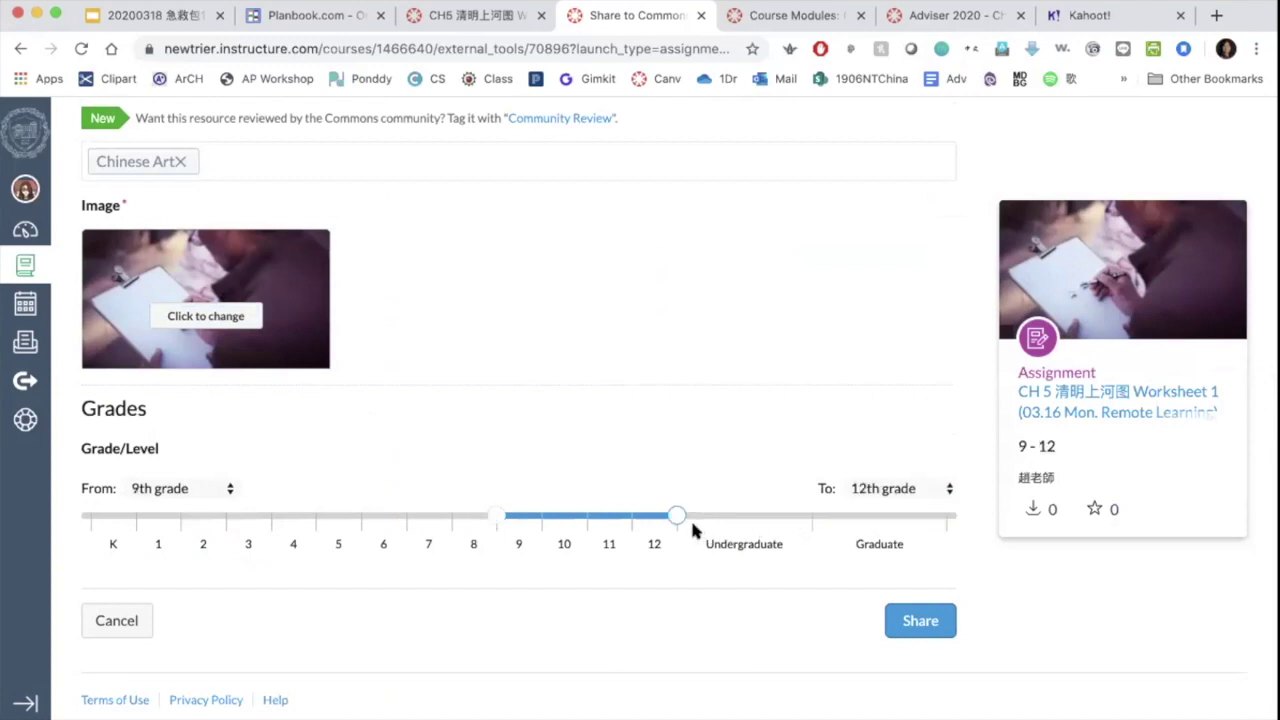
{"action": "left_click", "coordinate": [922, 622]}
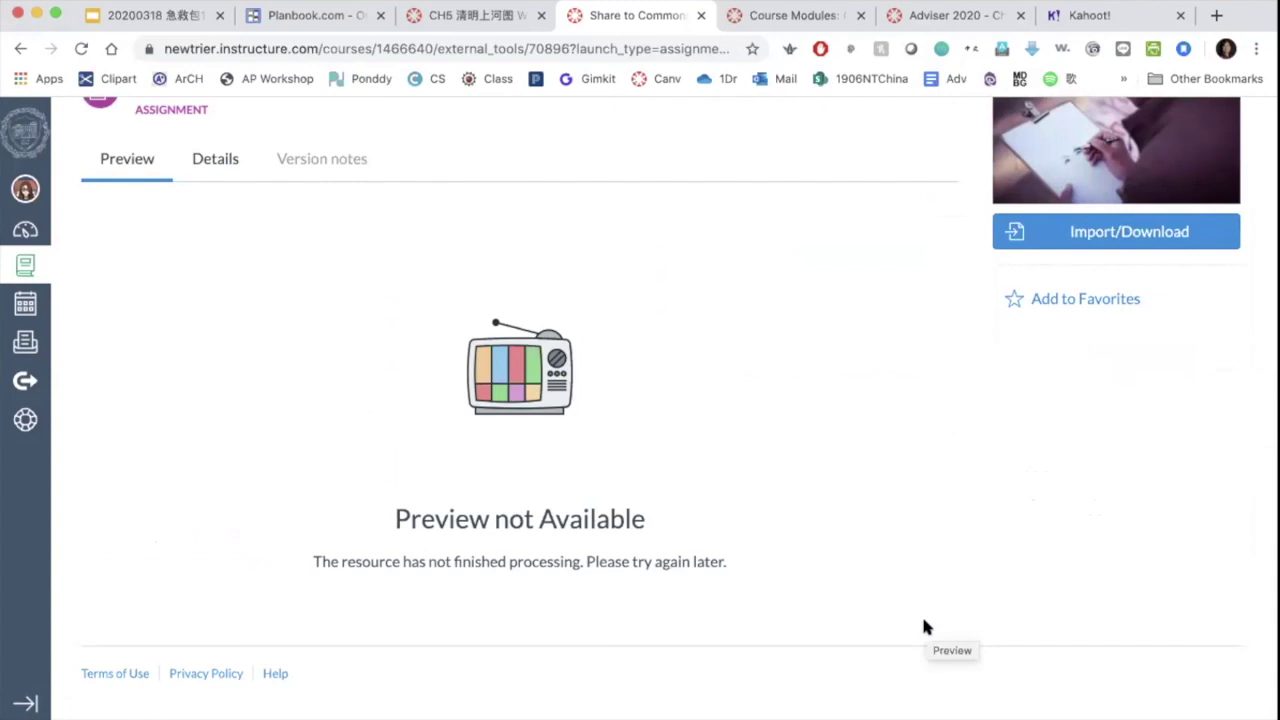
- Review the shared worksheet's details in Commons, including its description, grade levels, tags and sharing
{"action": "scroll", "coordinate": [924, 622], "scroll_direction": "up", "scroll_amount": 3}
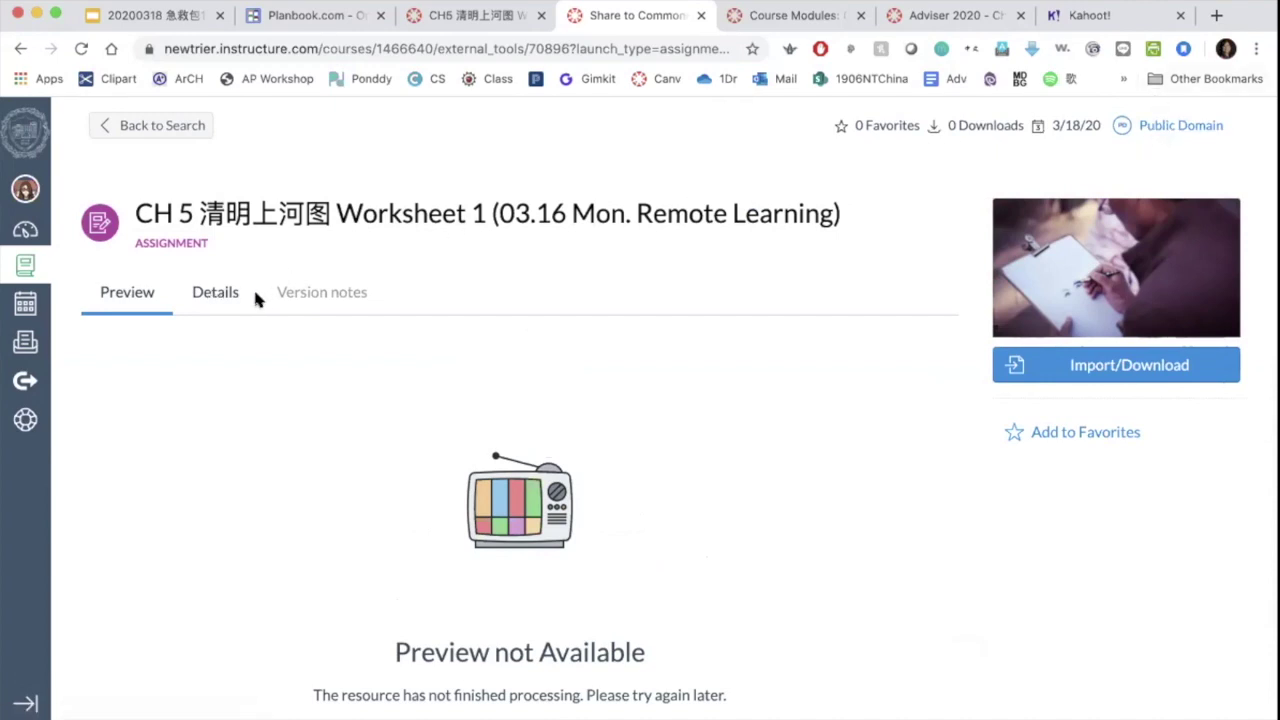
{"action": "left_click", "coordinate": [216, 293]}
{"action": "scroll", "coordinate": [420, 531], "scroll_direction": "down", "scroll_amount": 3}
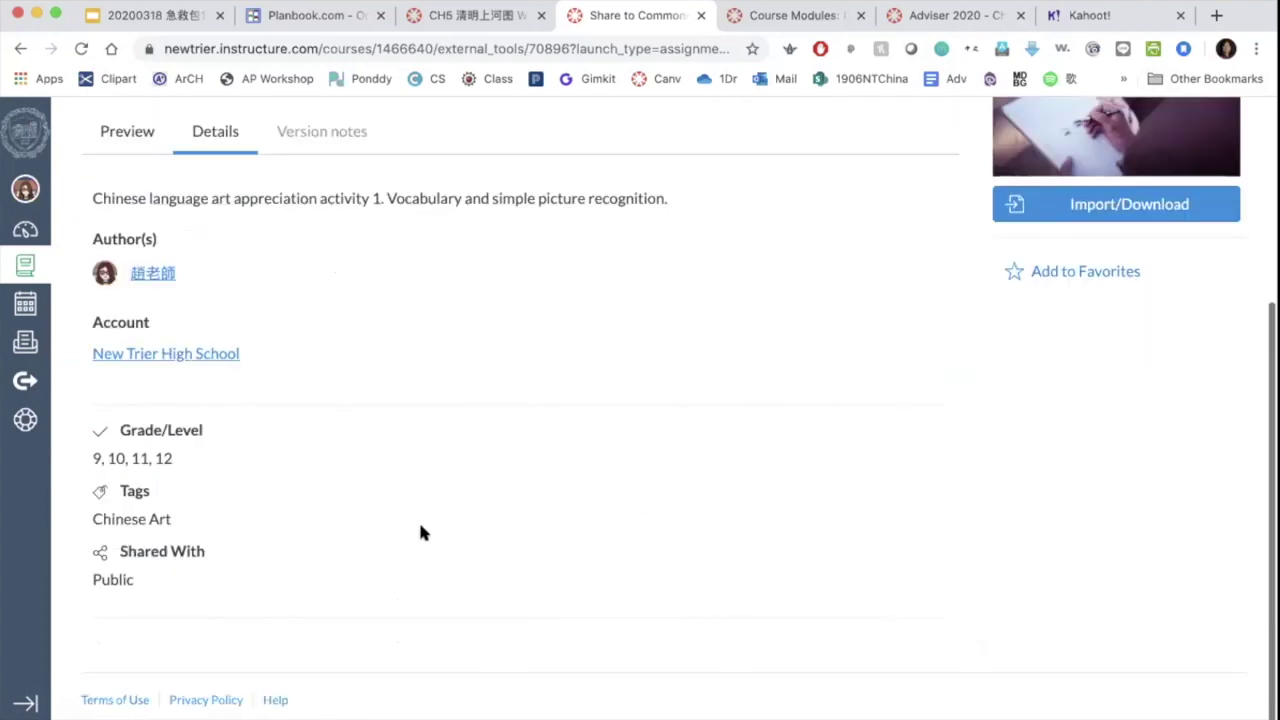
{"action": "scroll", "coordinate": [309, 403], "scroll_direction": "up", "scroll_amount": 5}
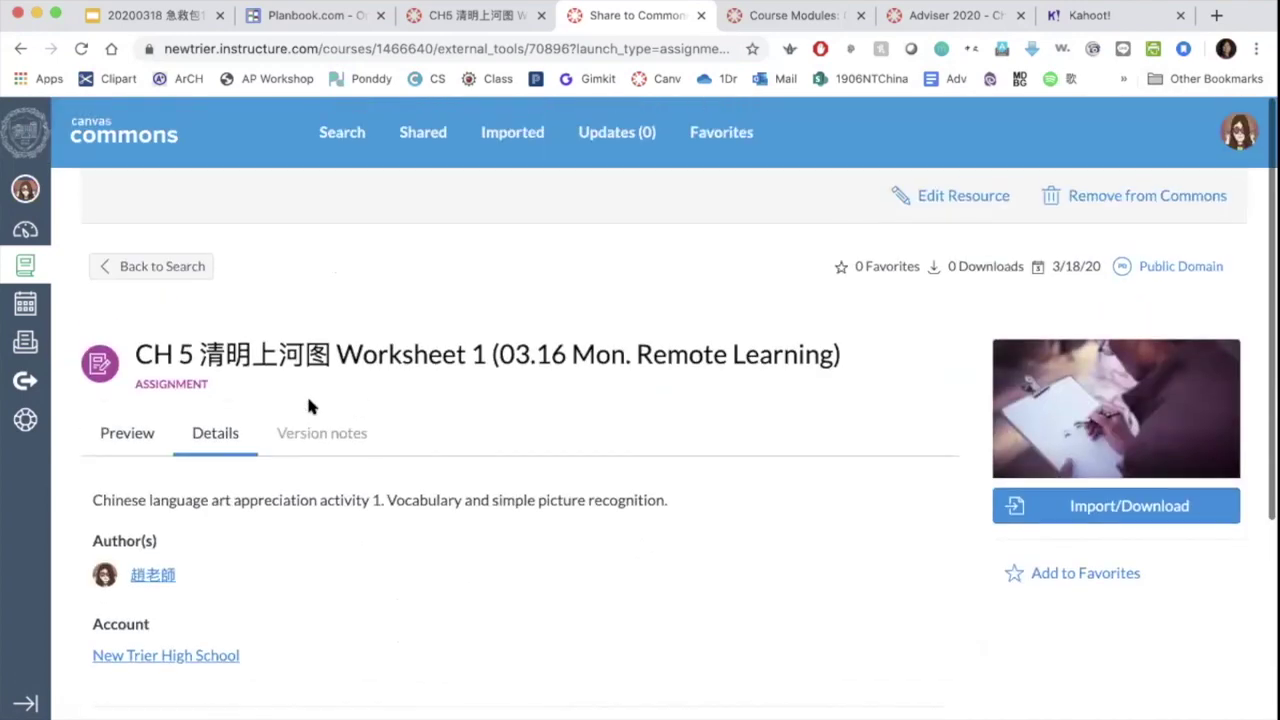
- Return to the Commons search page and search for "chinese"
{"action": "left_click", "coordinate": [152, 266]}
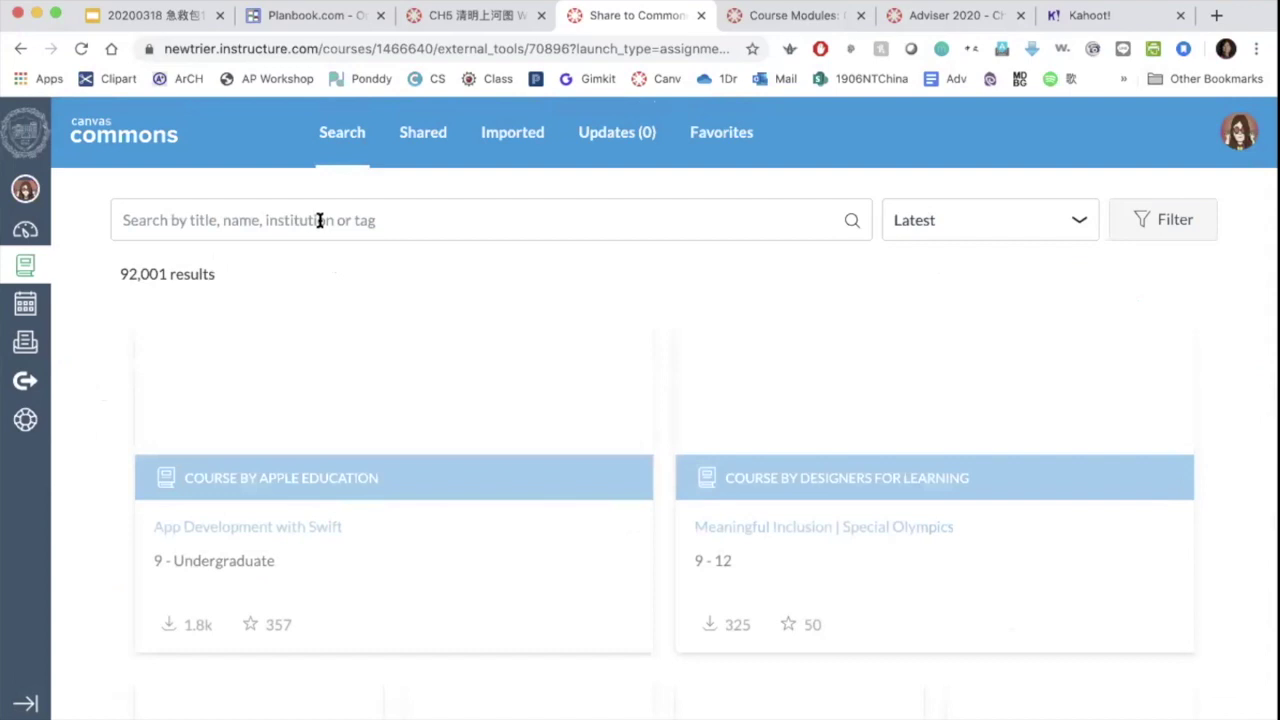
{"action": "left_click", "coordinate": [320, 220]}
{"action": "type", "text": "chinese"}
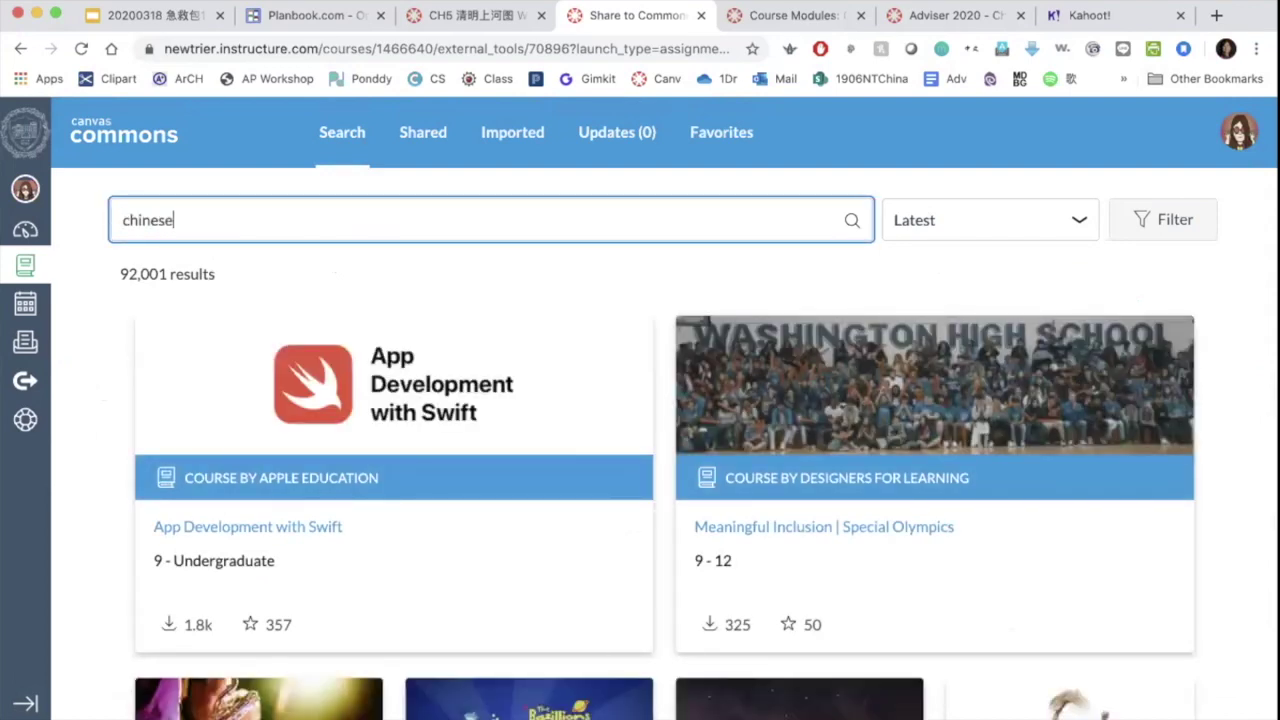
{"action": "key", "text": "Return"}
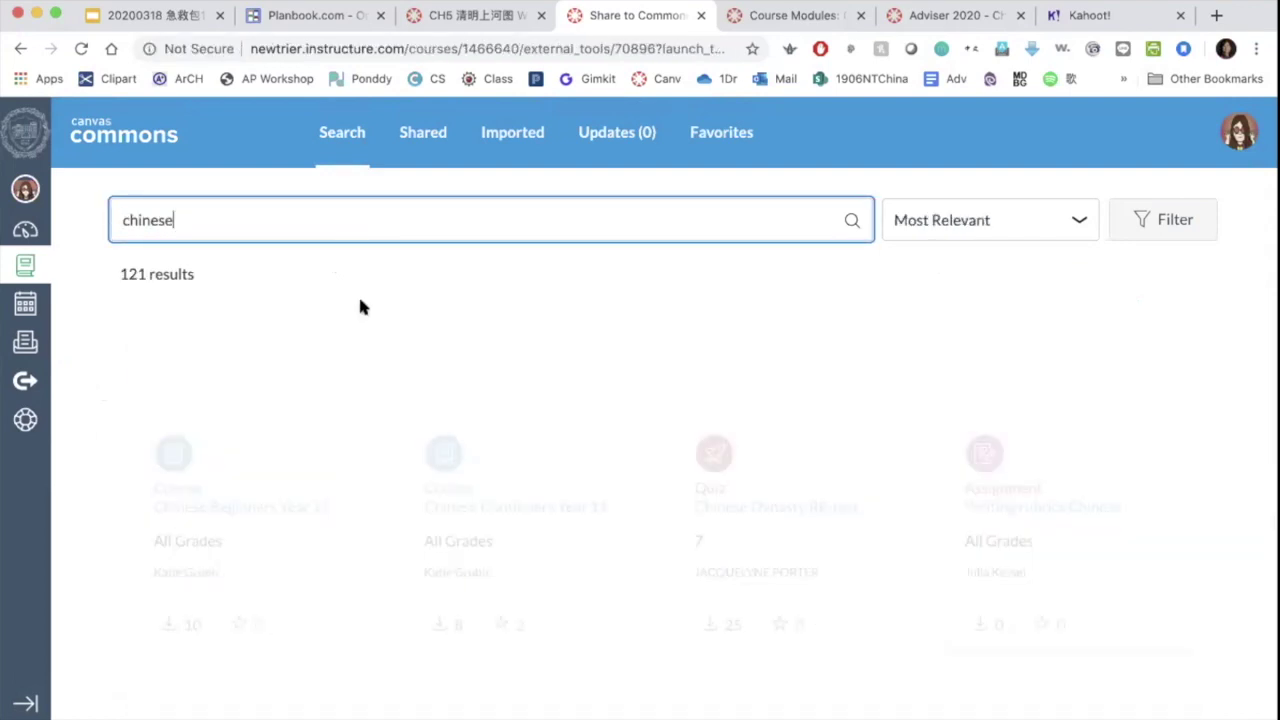
- Look through the Chinese courses, quizzes, modules and assignments in the Commons search results
{"action": "scroll", "coordinate": [420, 330], "scroll_direction": "down", "scroll_amount": 1}
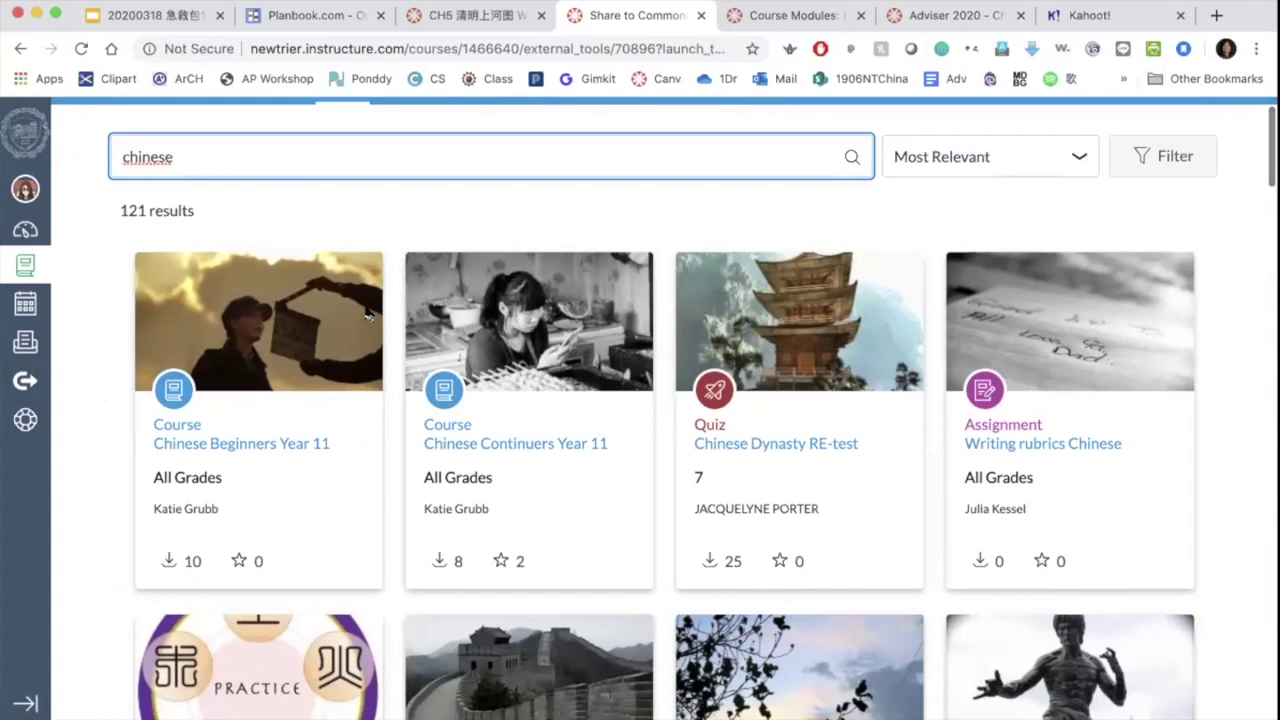
{"action": "scroll", "coordinate": [727, 418], "scroll_direction": "down", "scroll_amount": 3}
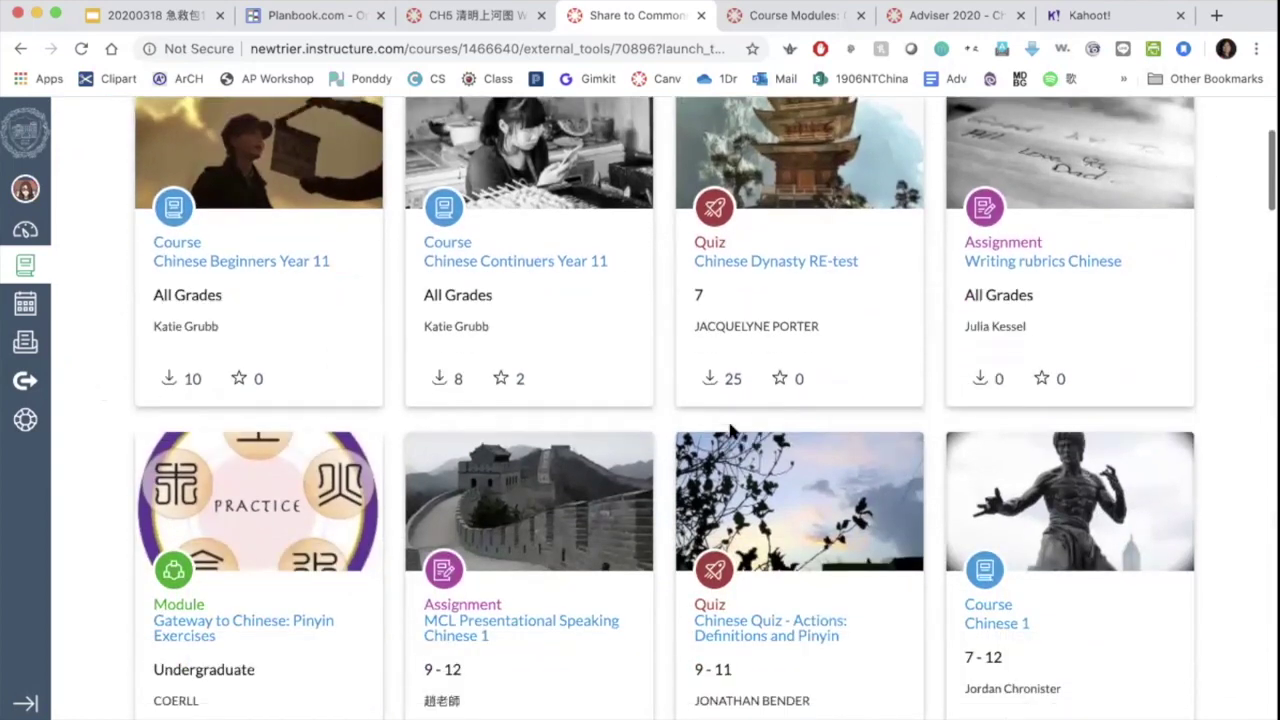
{"action": "scroll", "coordinate": [731, 430], "scroll_direction": "down", "scroll_amount": 4}
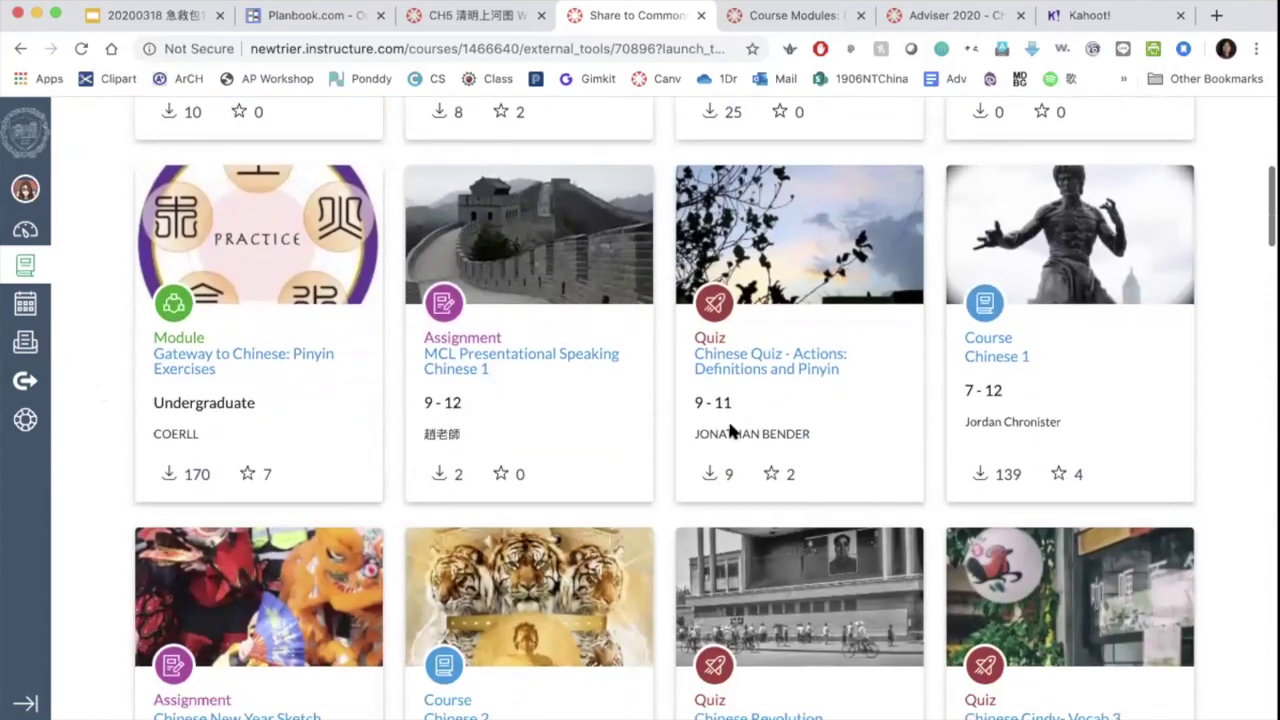
{"action": "scroll", "coordinate": [543, 347], "scroll_direction": "down", "scroll_amount": 2}
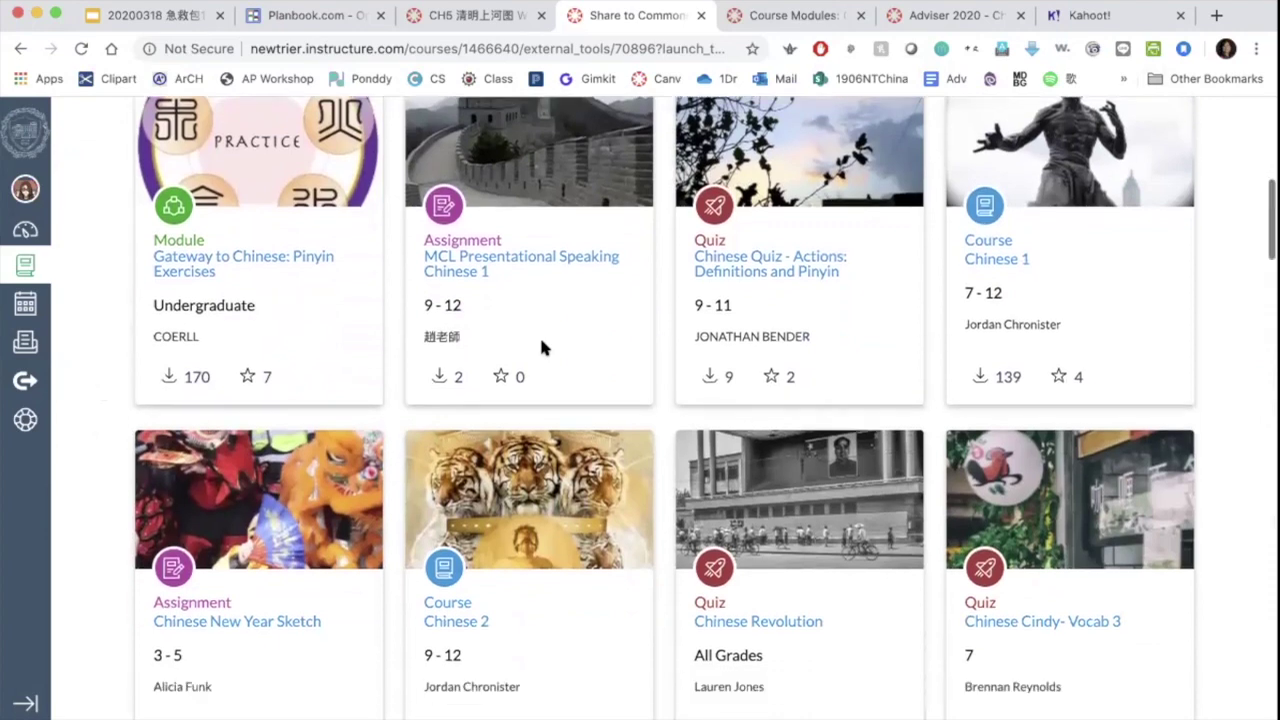
{"action": "scroll", "coordinate": [541, 347], "scroll_direction": "down", "scroll_amount": 3}
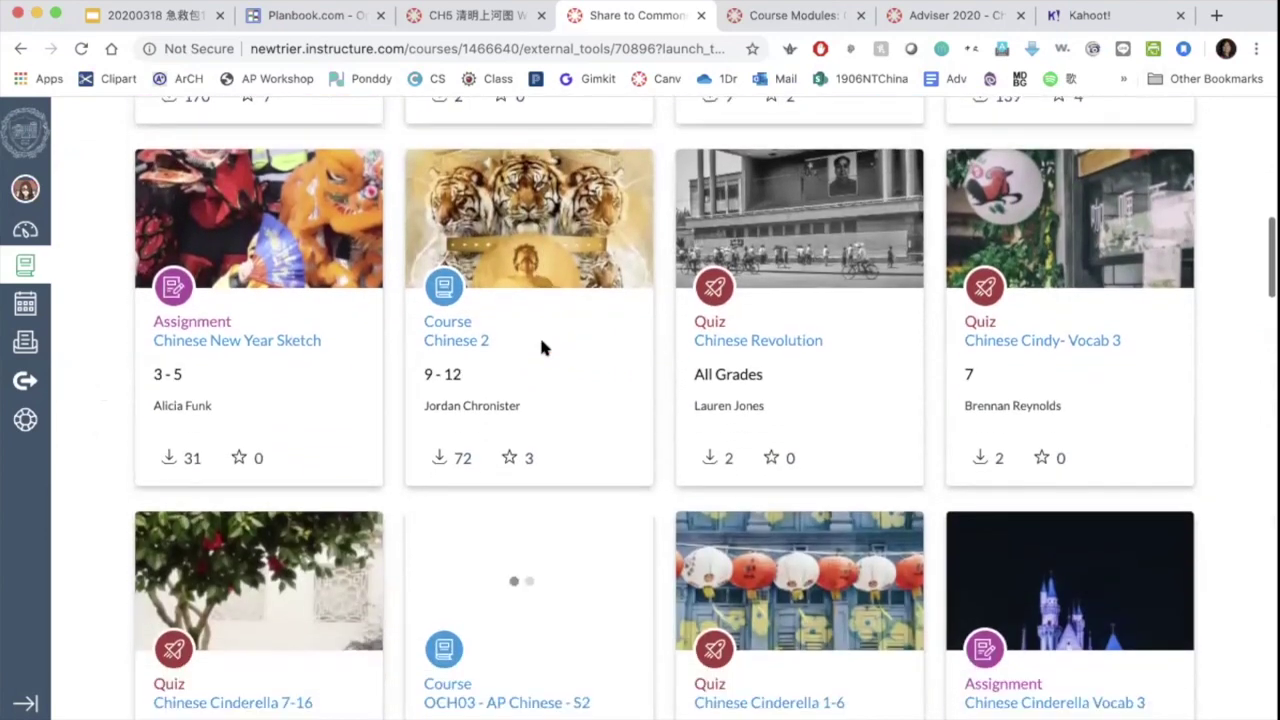
{"action": "scroll", "coordinate": [541, 347], "scroll_direction": "down", "scroll_amount": 2}
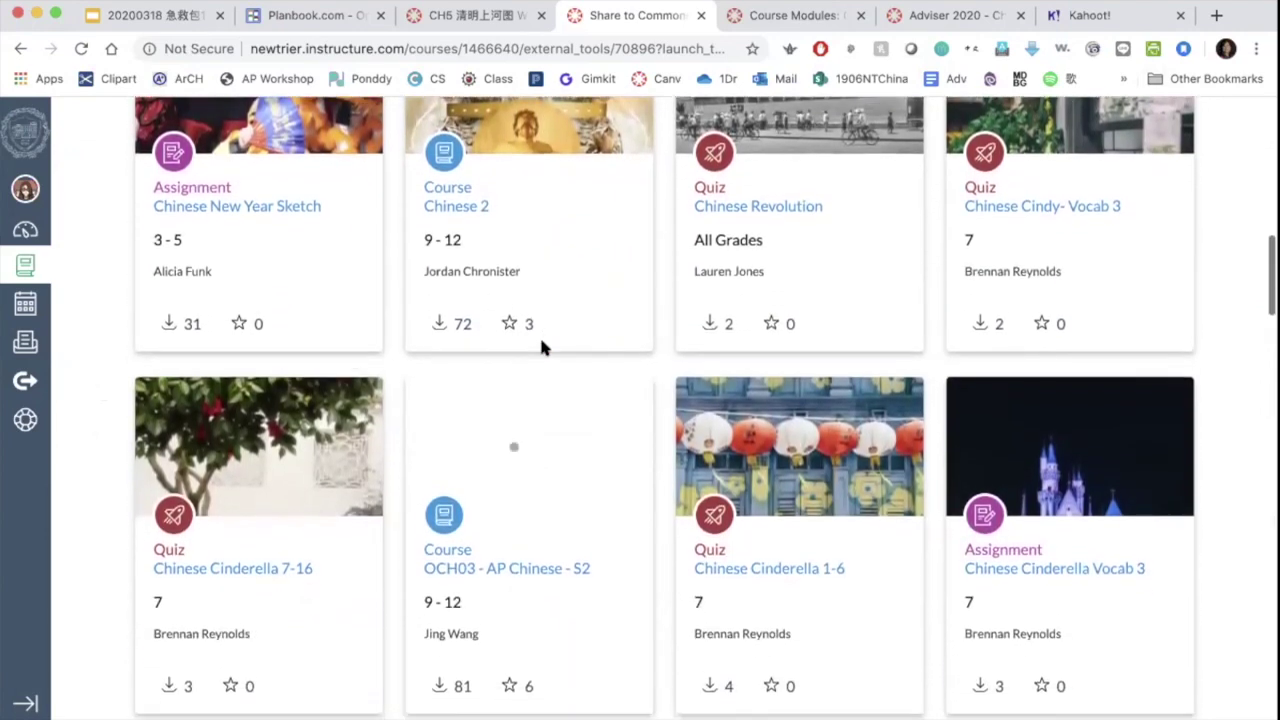
{"action": "scroll", "coordinate": [541, 347], "scroll_direction": "up", "scroll_amount": 2}
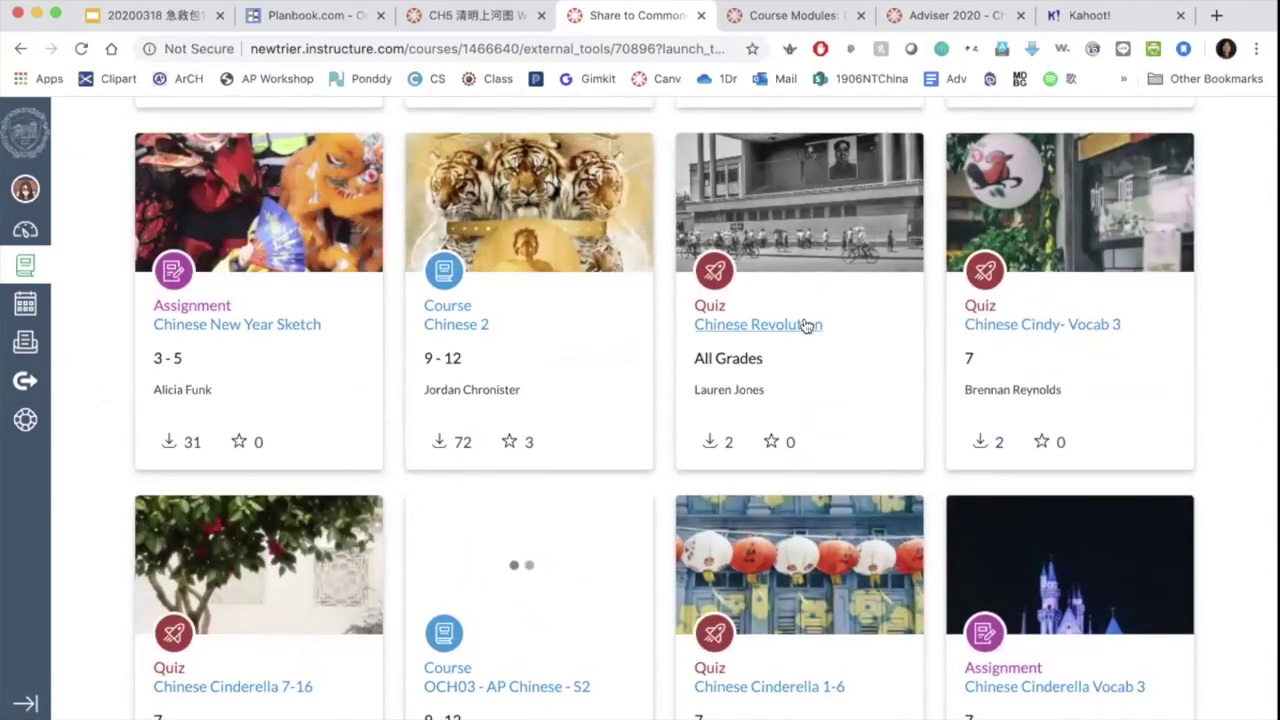
{"action": "scroll", "coordinate": [806, 326], "scroll_direction": "up", "scroll_amount": 1}
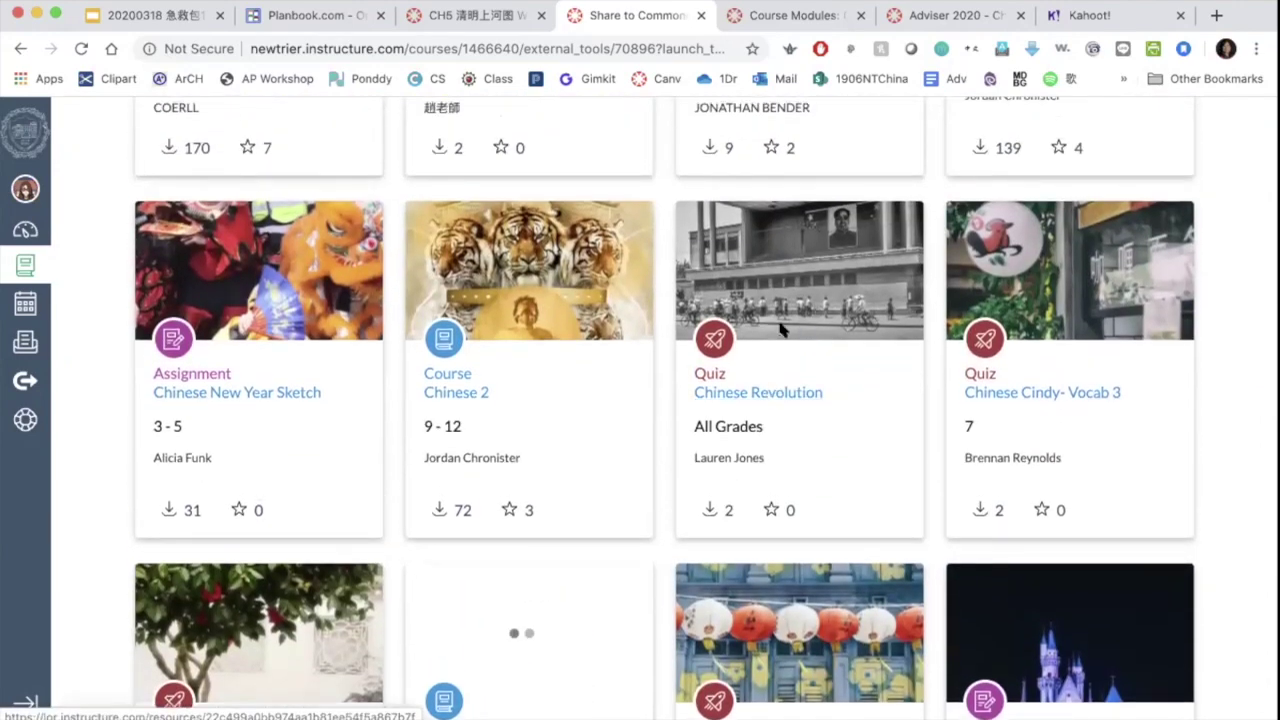
- Open the Chinese Revolution quiz from the search results and examine the preview of its questions
{"action": "left_click", "coordinate": [760, 392]}
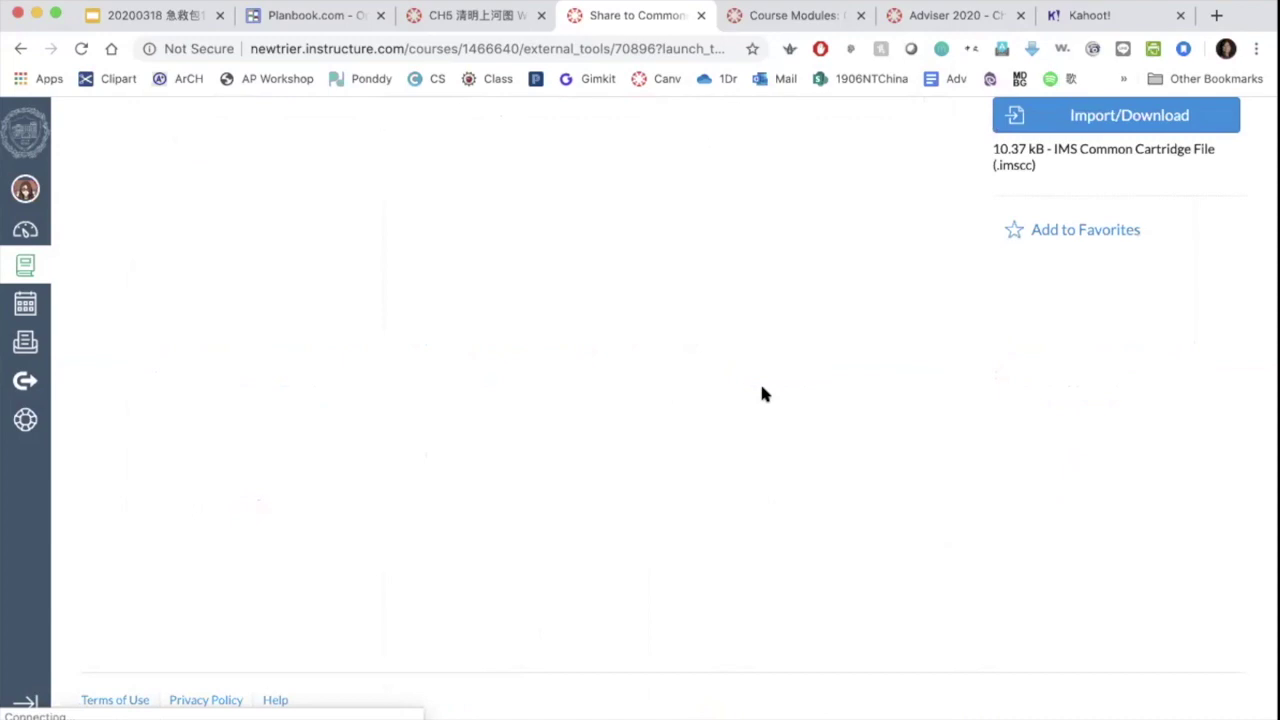
{"action": "scroll", "coordinate": [864, 350], "scroll_direction": "up", "scroll_amount": 2}
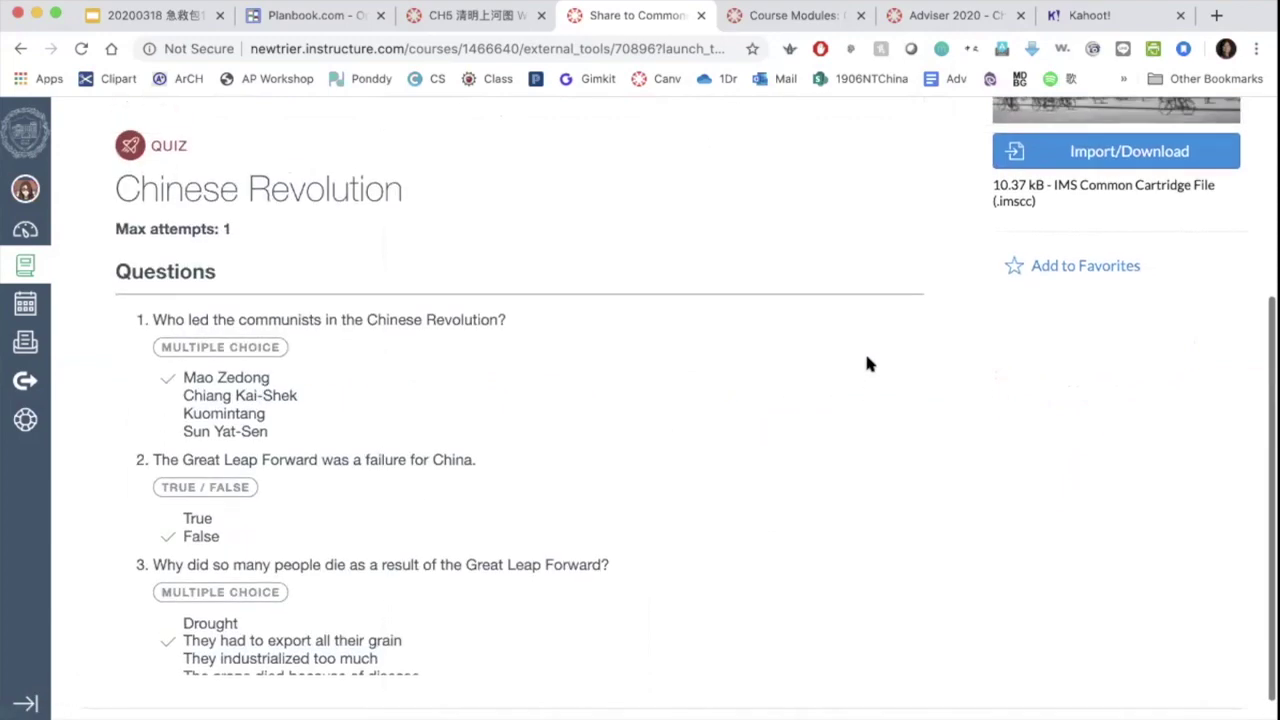
{"action": "scroll", "coordinate": [866, 357], "scroll_direction": "up", "scroll_amount": 1}
{"action": "scroll", "coordinate": [866, 357], "scroll_direction": "down", "scroll_amount": 3}
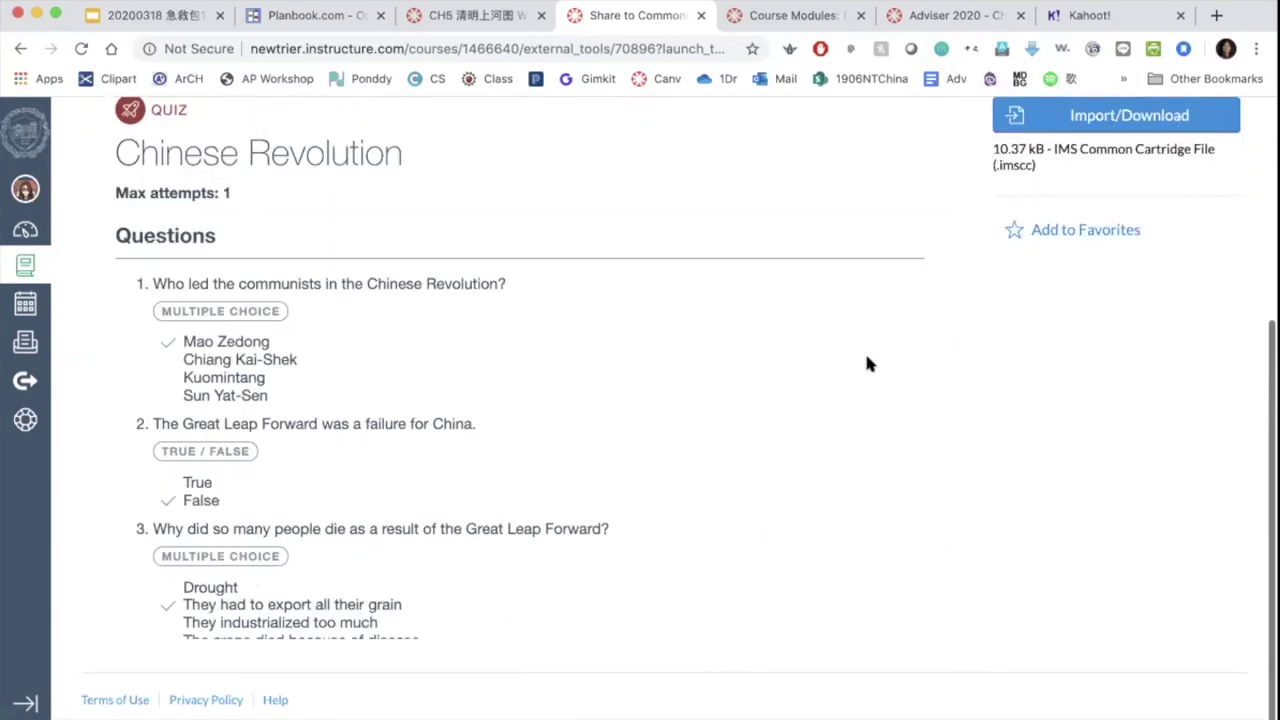
{"action": "scroll", "coordinate": [866, 363], "scroll_direction": "up", "scroll_amount": 4}
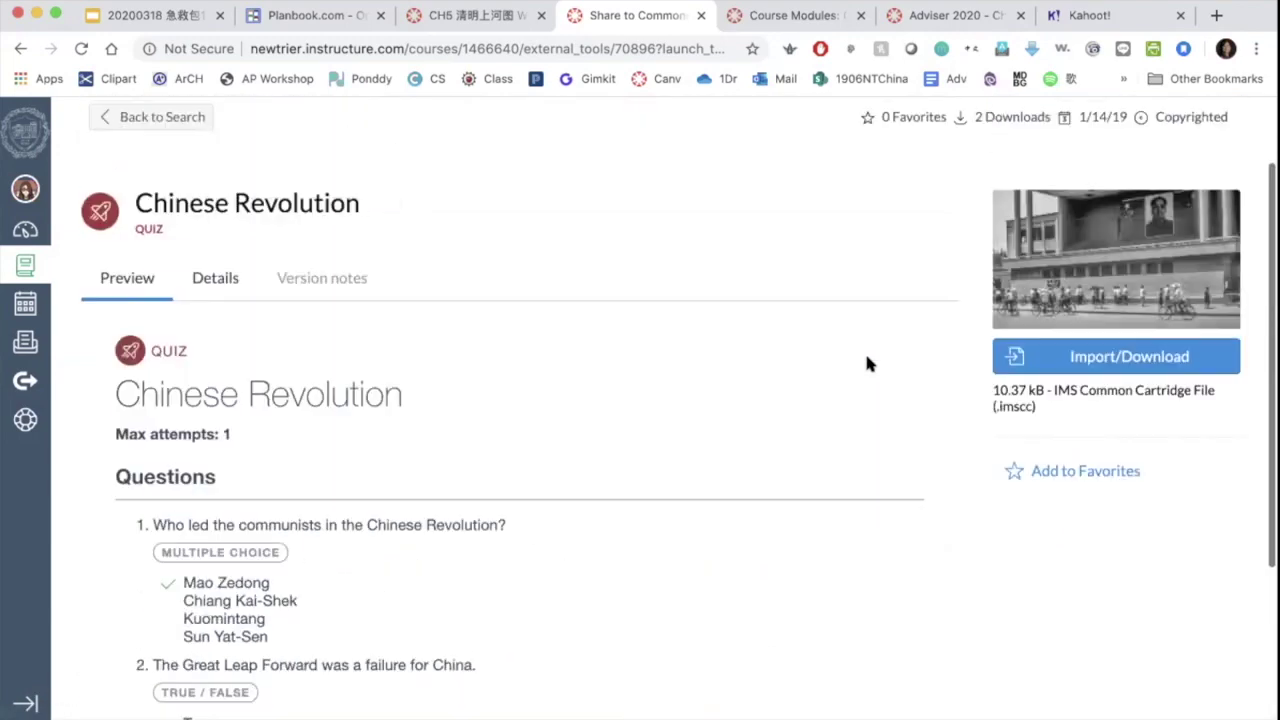
- Import the Chinese Revolution quiz from Commons into the first listed Chinese 5 course
{"action": "left_click", "coordinate": [1066, 362]}
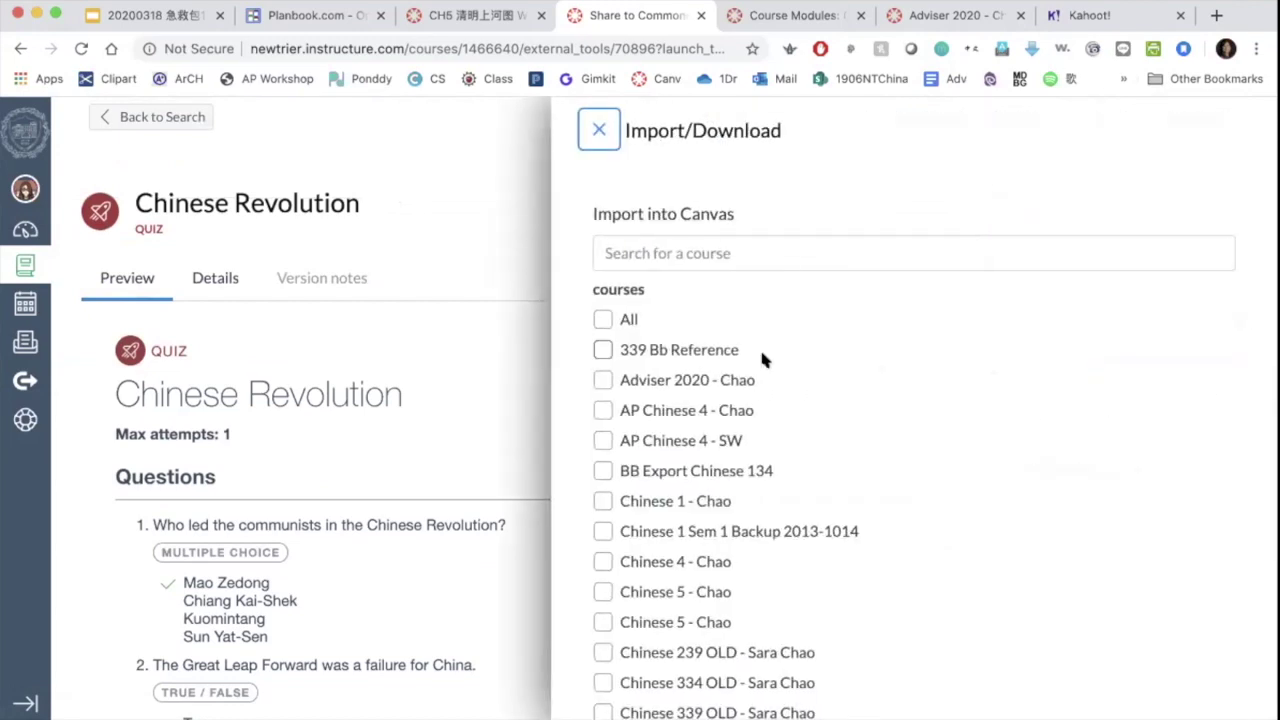
{"action": "scroll", "coordinate": [703, 327], "scroll_direction": "down", "scroll_amount": 3}
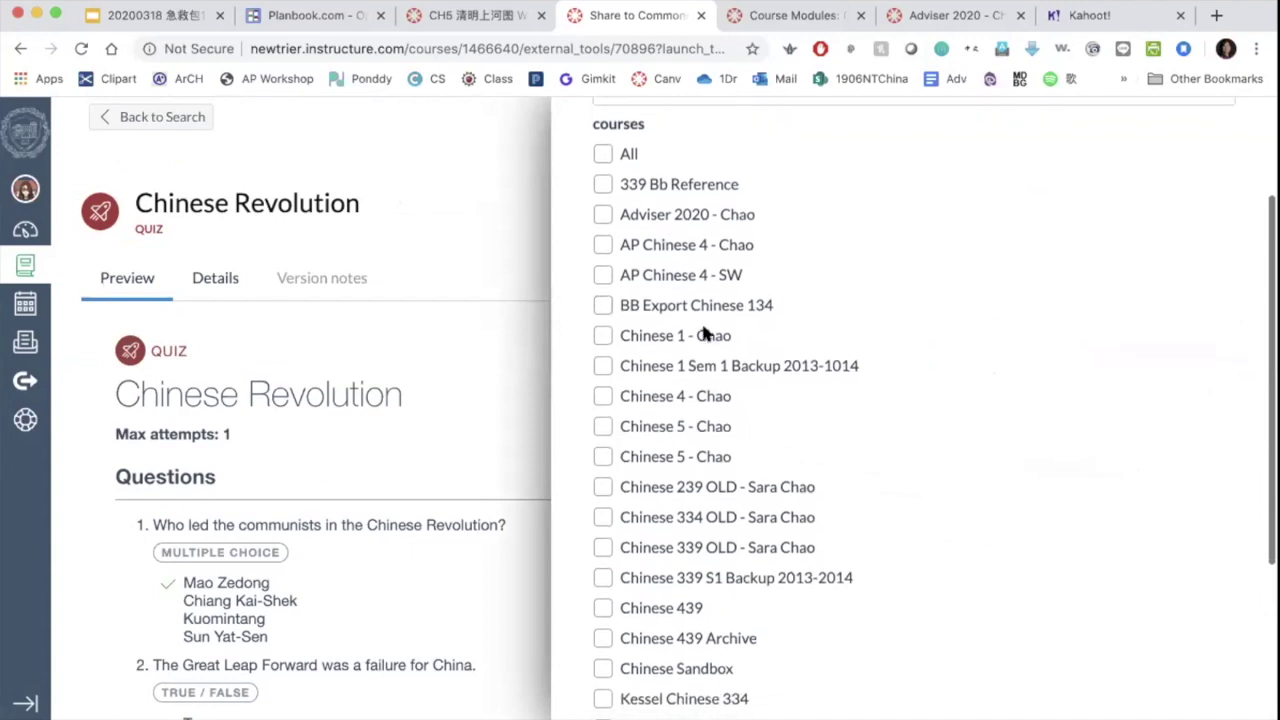
{"action": "scroll", "coordinate": [703, 325], "scroll_direction": "down", "scroll_amount": 1}
{"action": "left_click", "coordinate": [602, 374]}
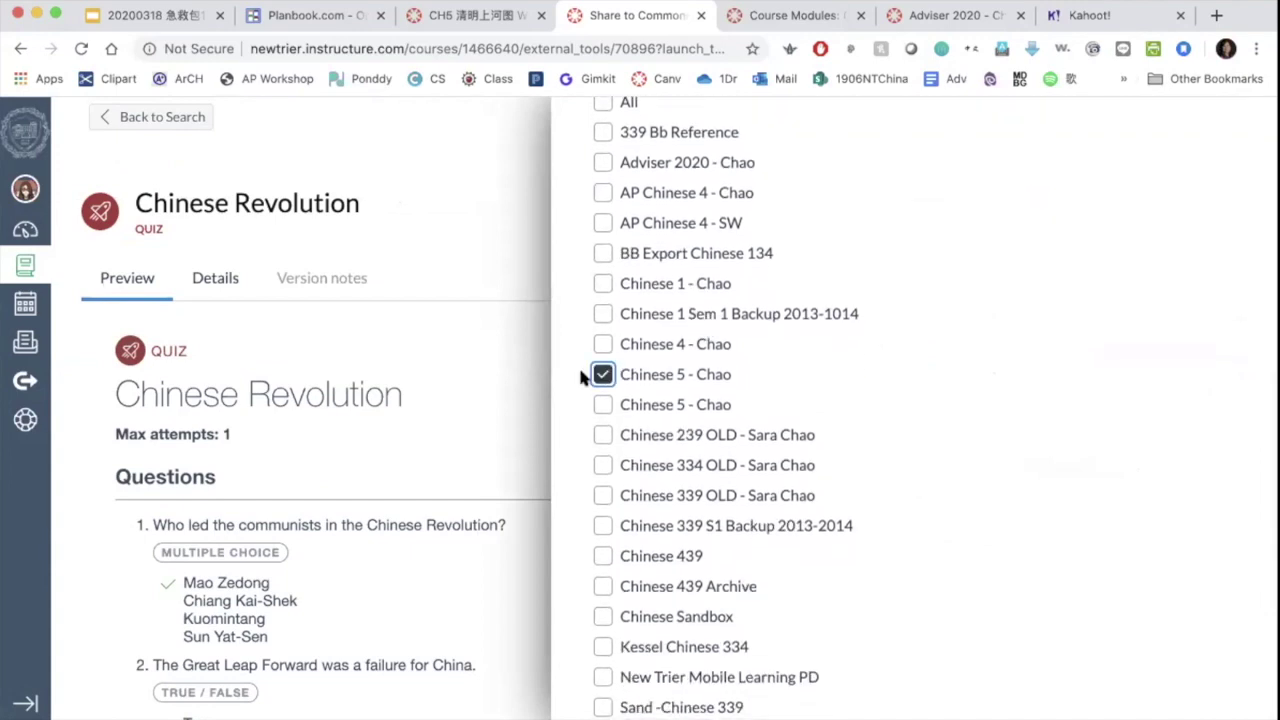
{"action": "scroll", "coordinate": [726, 457], "scroll_direction": "down", "scroll_amount": 4}
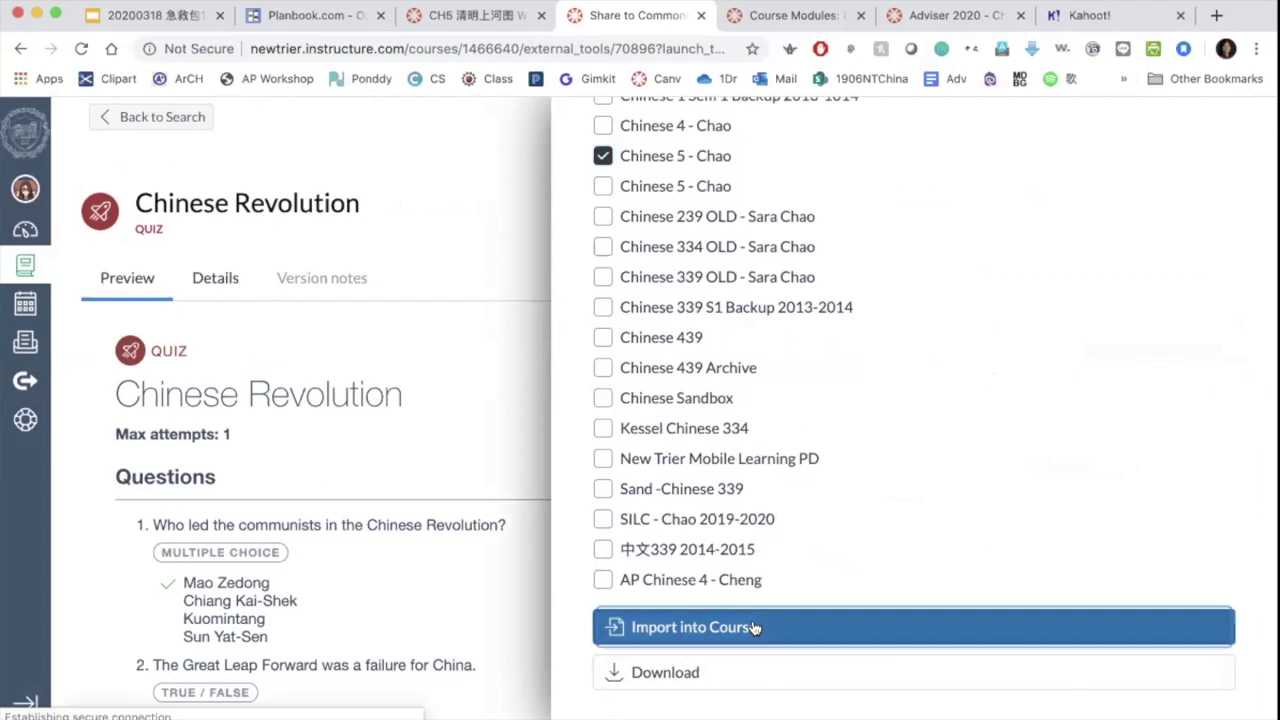
{"action": "left_click", "coordinate": [754, 627]}
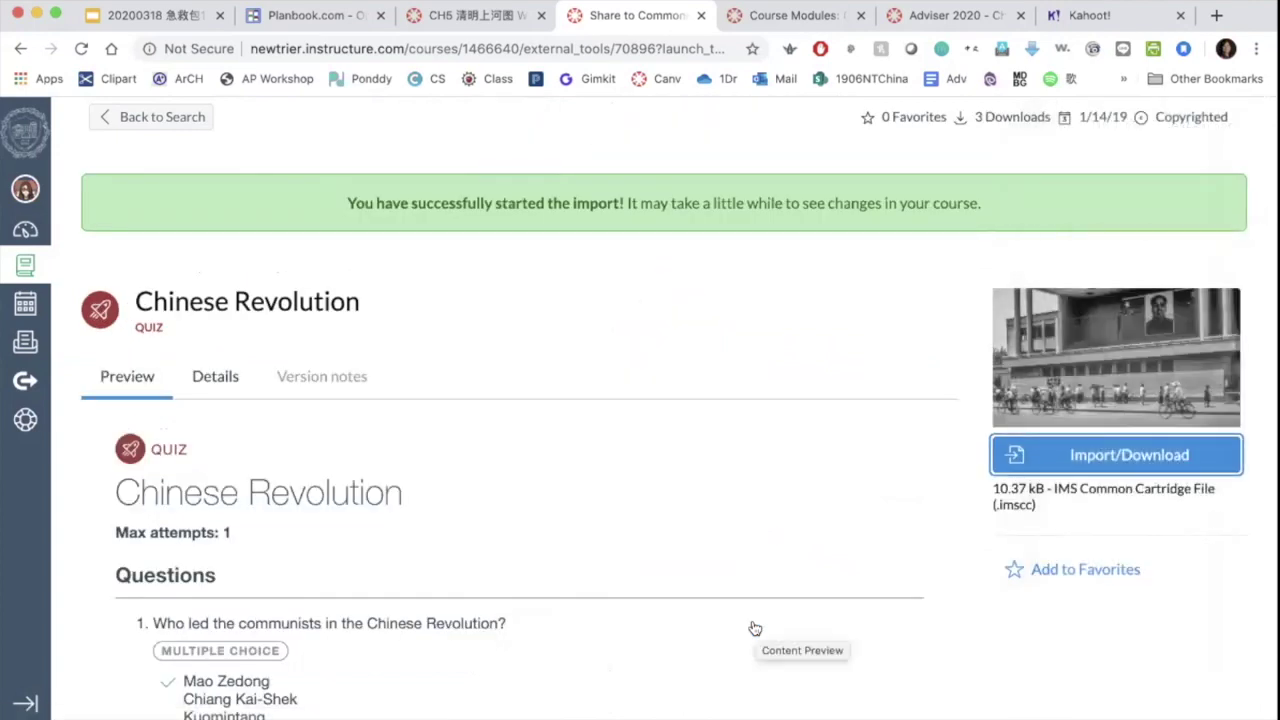
- Look through the Chinese Revolution quiz preview, examining its questions and marked answers
{"action": "scroll", "coordinate": [755, 628], "scroll_direction": "down", "scroll_amount": 3}
{"action": "scroll", "coordinate": [755, 628], "scroll_direction": "up", "scroll_amount": 1}
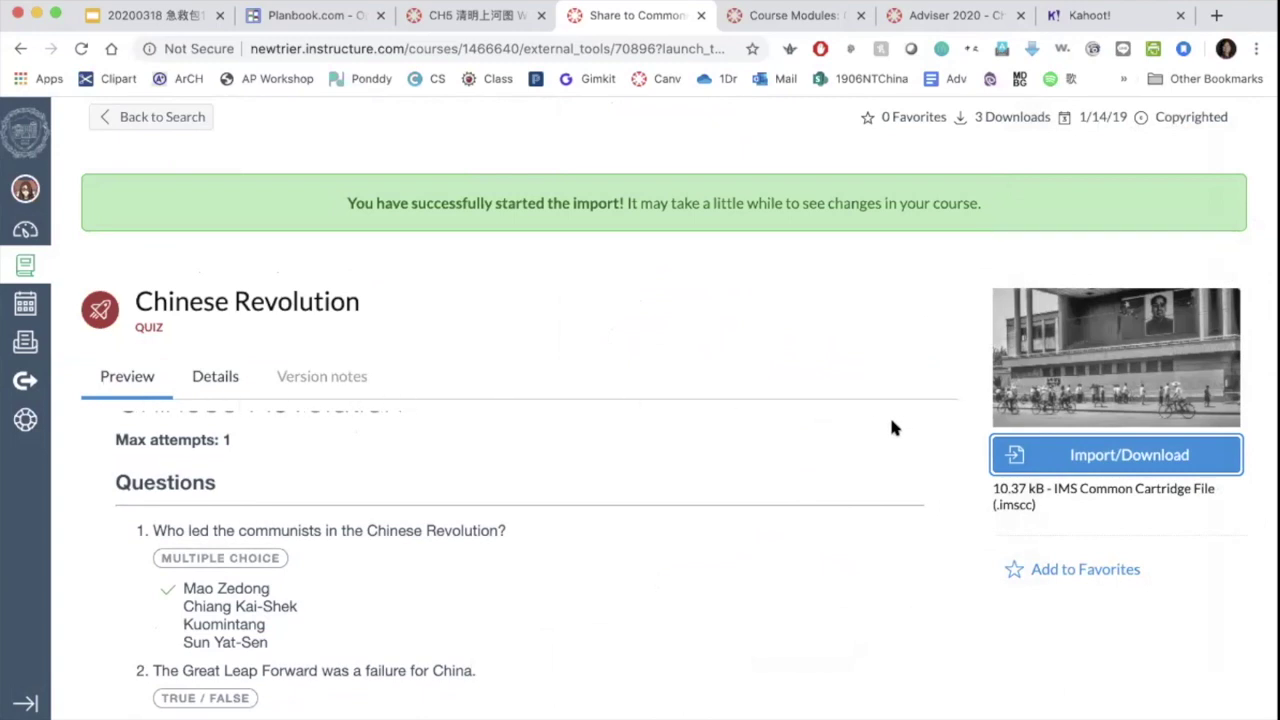
{"action": "scroll", "coordinate": [891, 427], "scroll_direction": "down", "scroll_amount": 4}
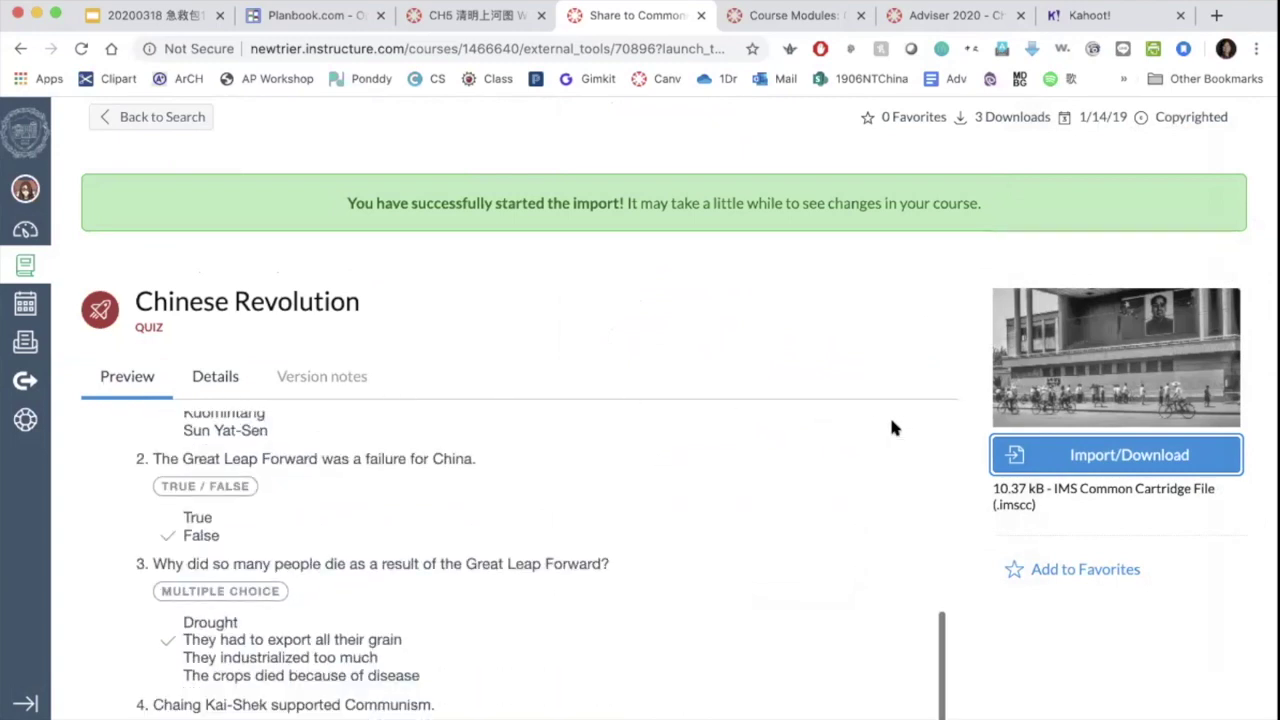
{"action": "scroll", "coordinate": [891, 427], "scroll_direction": "down", "scroll_amount": 2}
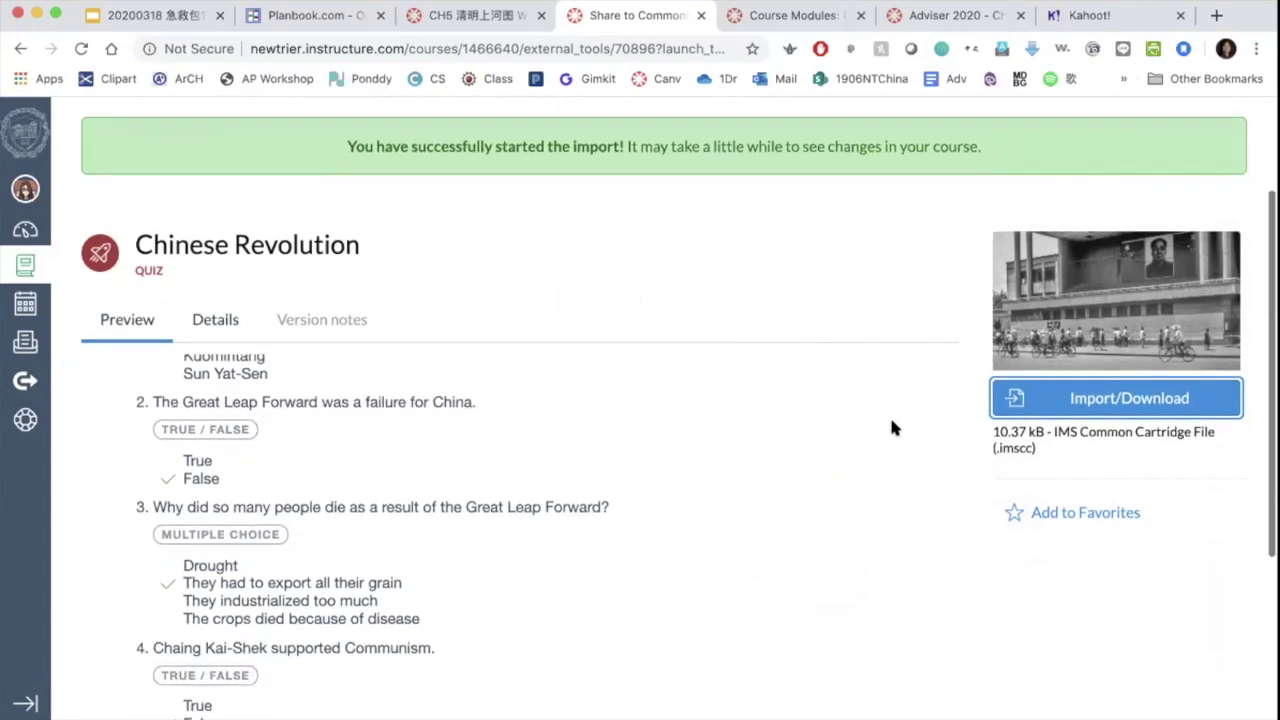
{"action": "scroll", "coordinate": [893, 427], "scroll_direction": "down", "scroll_amount": 3}
{"action": "scroll", "coordinate": [893, 427], "scroll_direction": "up", "scroll_amount": 5}
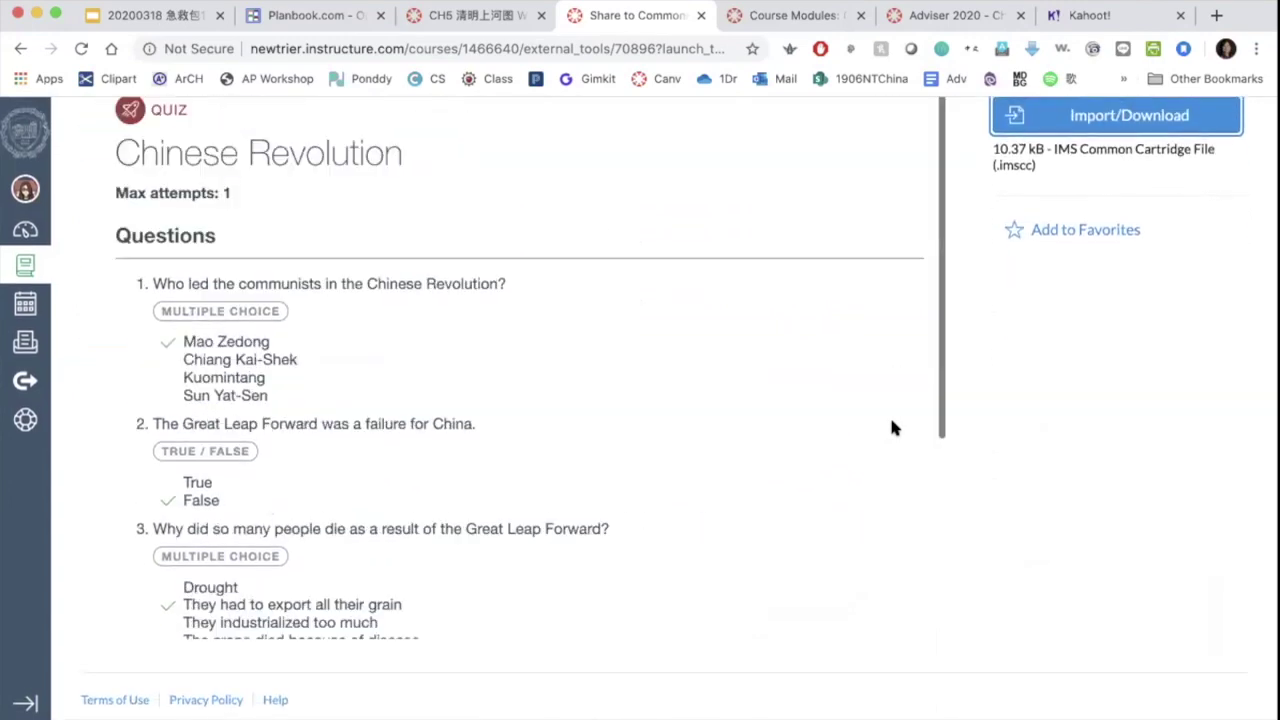
{"action": "scroll", "coordinate": [893, 428], "scroll_direction": "up", "scroll_amount": 4}
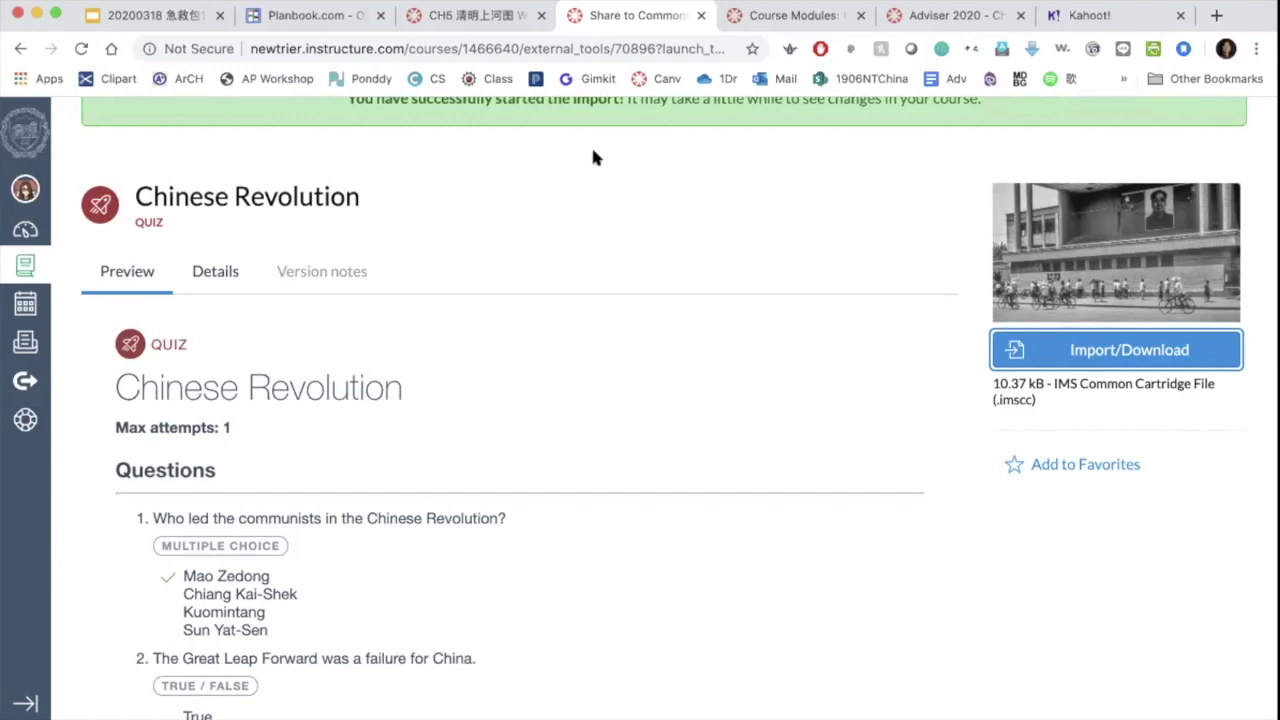
- Return to the Worksheet 2 assignment page and open the Chinese 5 Modules page from the course navigation
{"action": "left_click", "coordinate": [457, 18]}
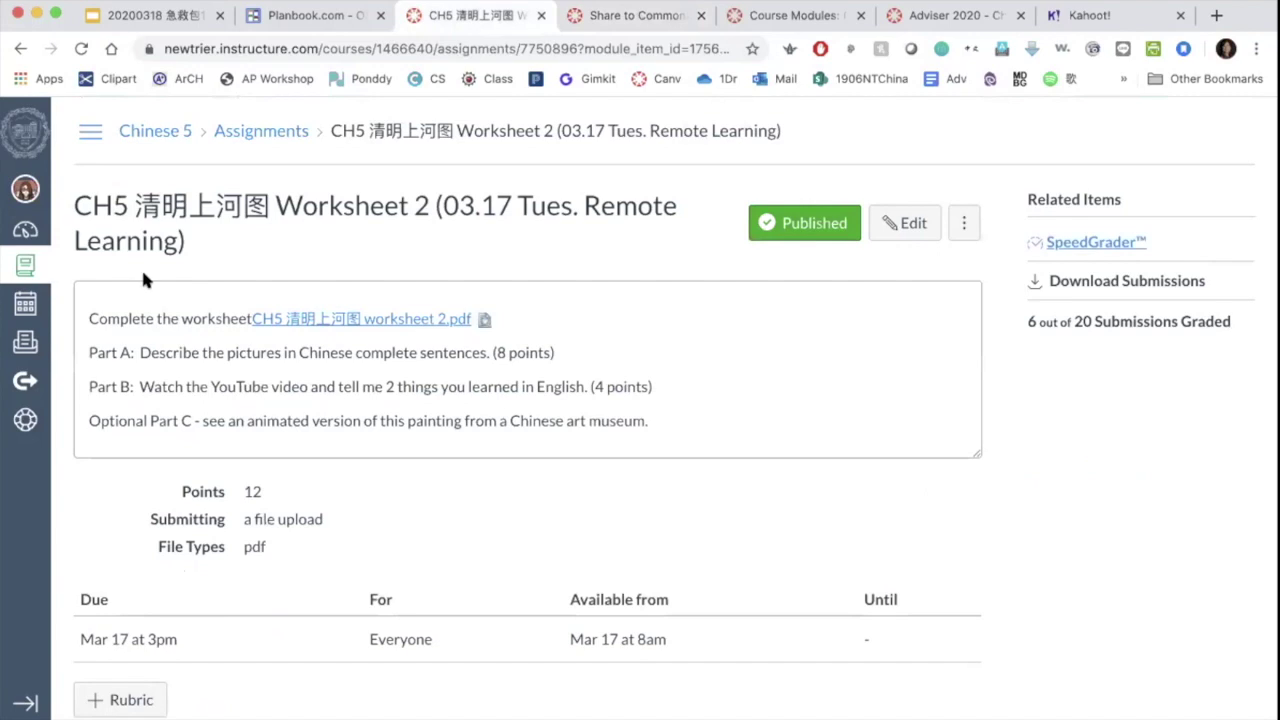
{"action": "left_click", "coordinate": [44, 262]}
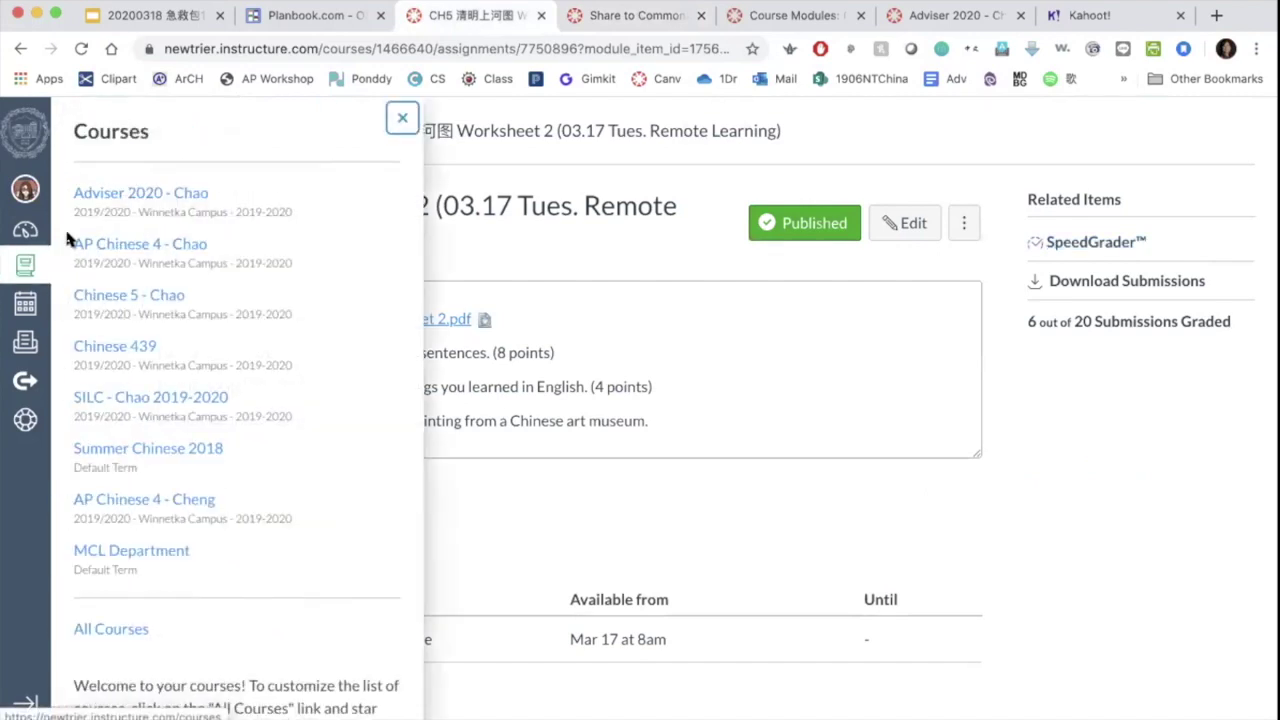
{"action": "left_click", "coordinate": [540, 216]}
{"action": "left_click", "coordinate": [90, 131]}
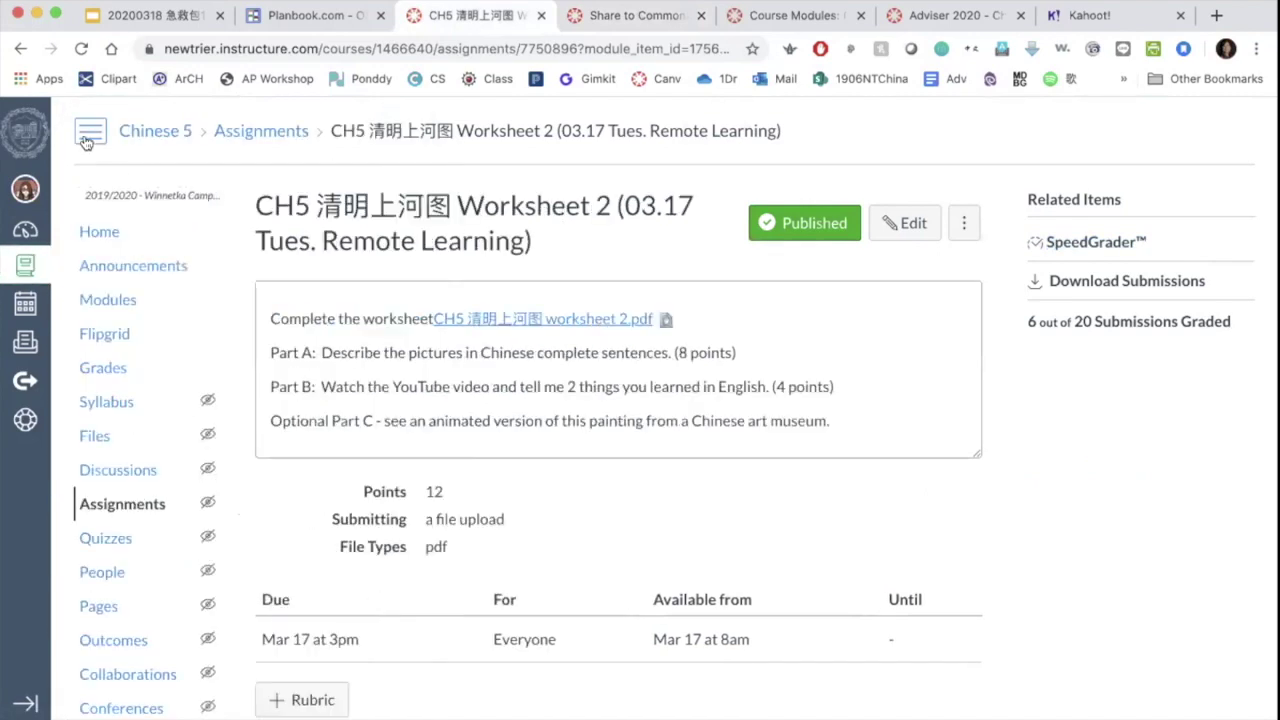
{"action": "left_click", "coordinate": [115, 300]}
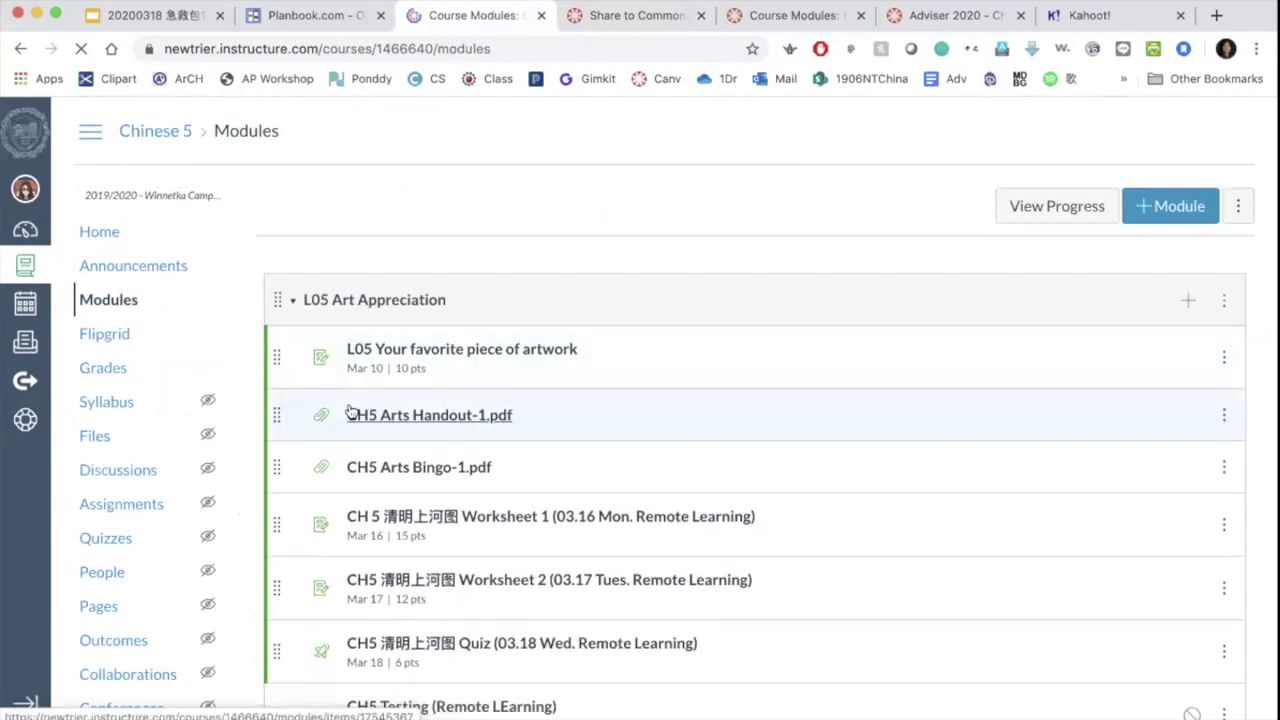
- Collapse the L05 Art Appreciation and L01 Education and Career modules
{"action": "left_click", "coordinate": [288, 302]}
{"action": "scroll", "coordinate": [292, 411], "scroll_direction": "down", "scroll_amount": 3}
{"action": "left_click", "coordinate": [288, 445]}
{"action": "scroll", "coordinate": [288, 445], "scroll_direction": "up", "scroll_amount": 2}
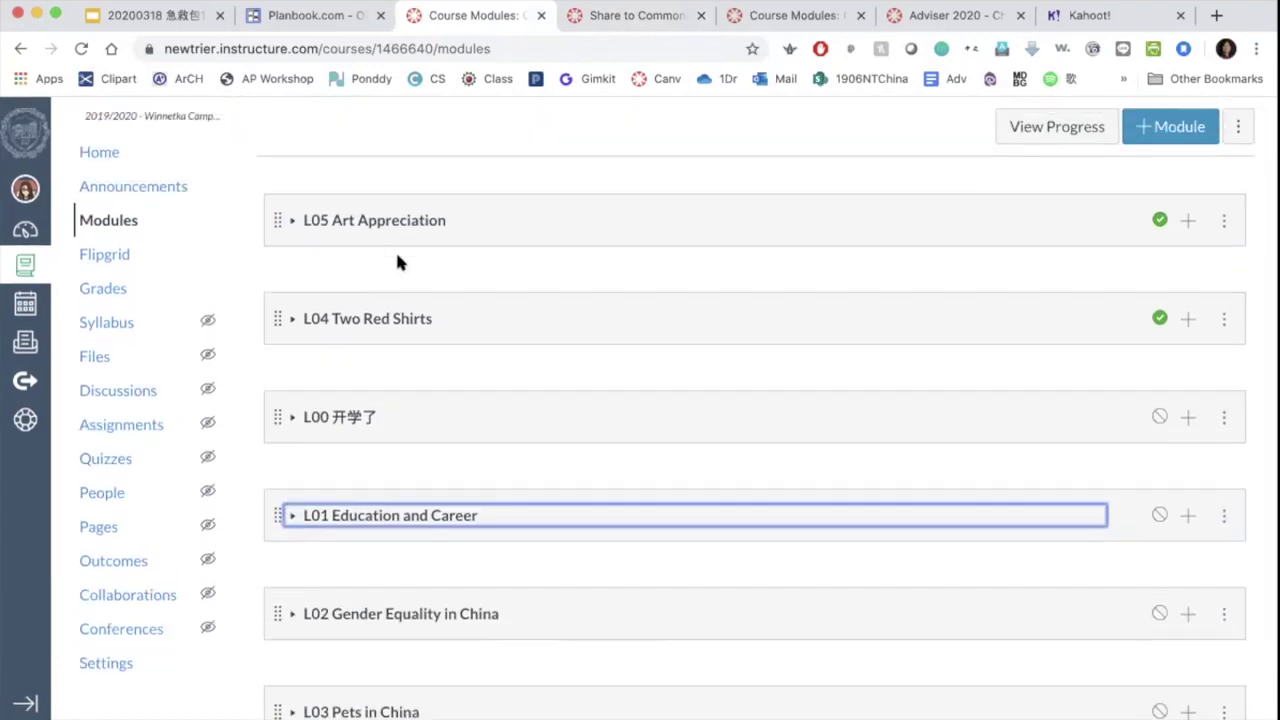
- Review the Chinese 5 module list from L05 Art Appreciation to L03 Pets in China, including order and publish status
{"action": "scroll", "coordinate": [397, 258], "scroll_direction": "down", "scroll_amount": 1}
{"action": "scroll", "coordinate": [395, 220], "scroll_direction": "down", "scroll_amount": 1}
{"action": "scroll", "coordinate": [400, 300], "scroll_direction": "down", "scroll_amount": 1}
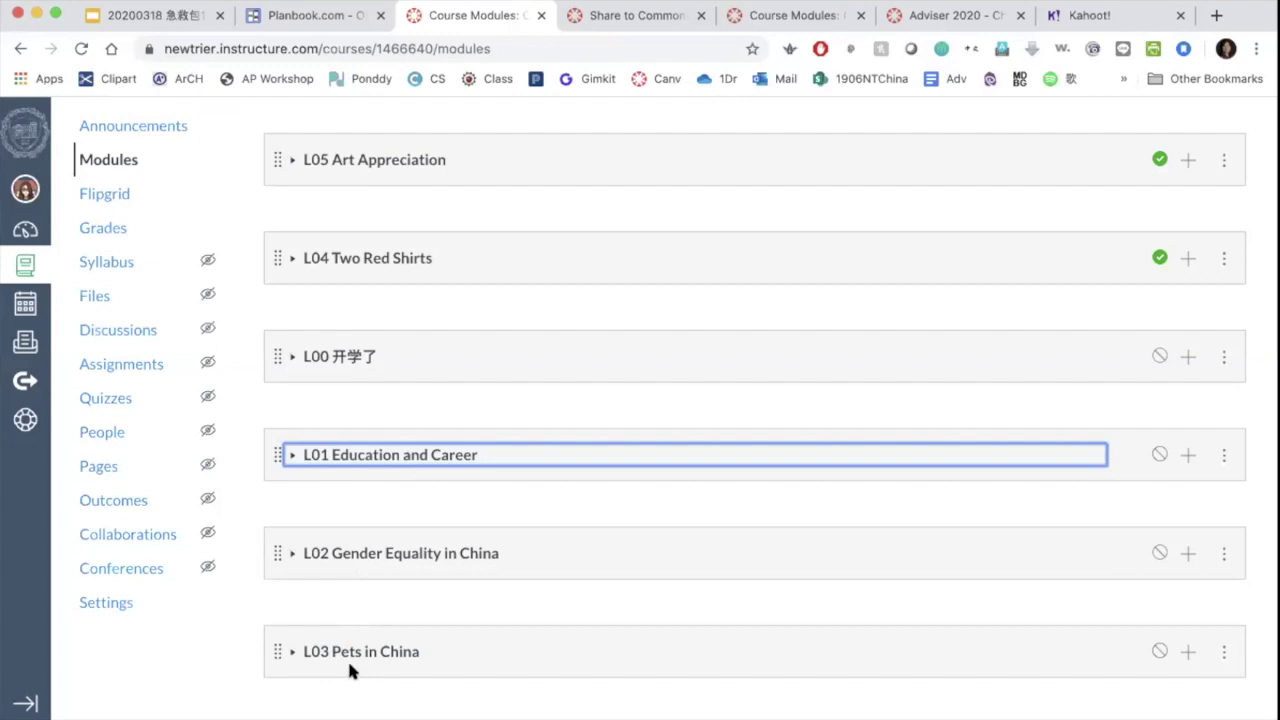
{"action": "scroll", "coordinate": [348, 658], "scroll_direction": "up", "scroll_amount": 2}
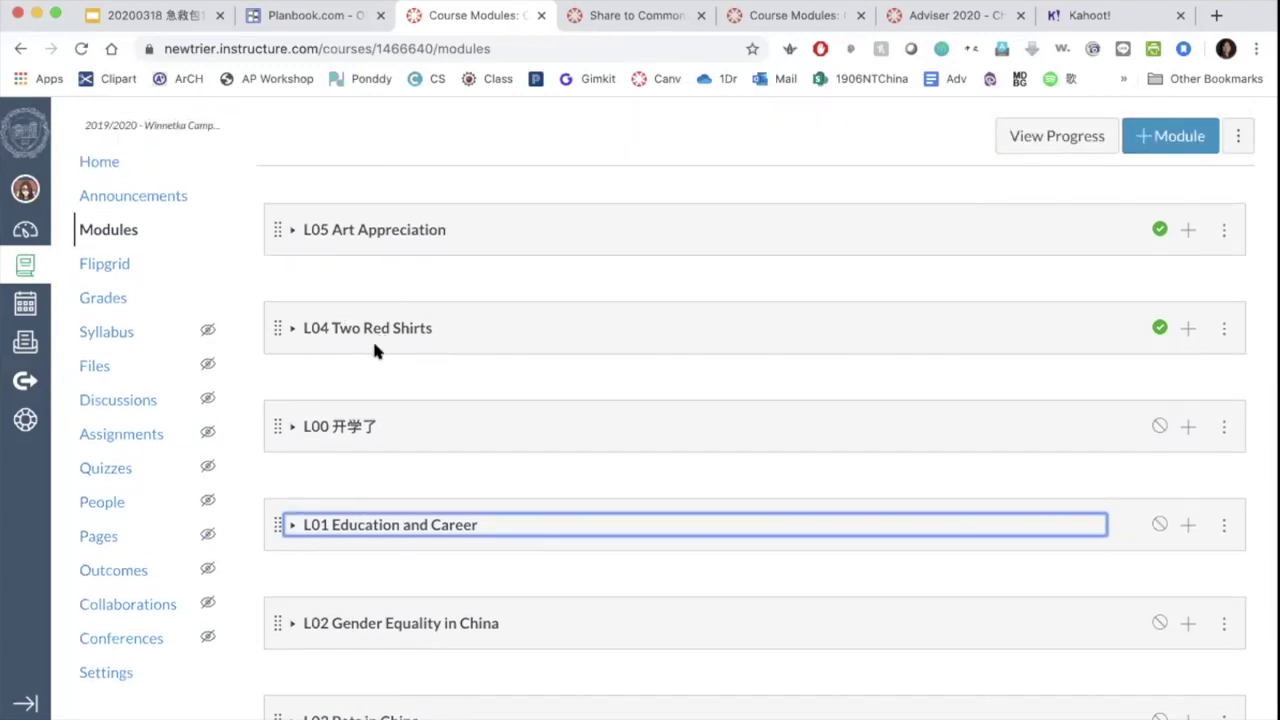
{"action": "scroll", "coordinate": [381, 245], "scroll_direction": "down", "scroll_amount": 3}
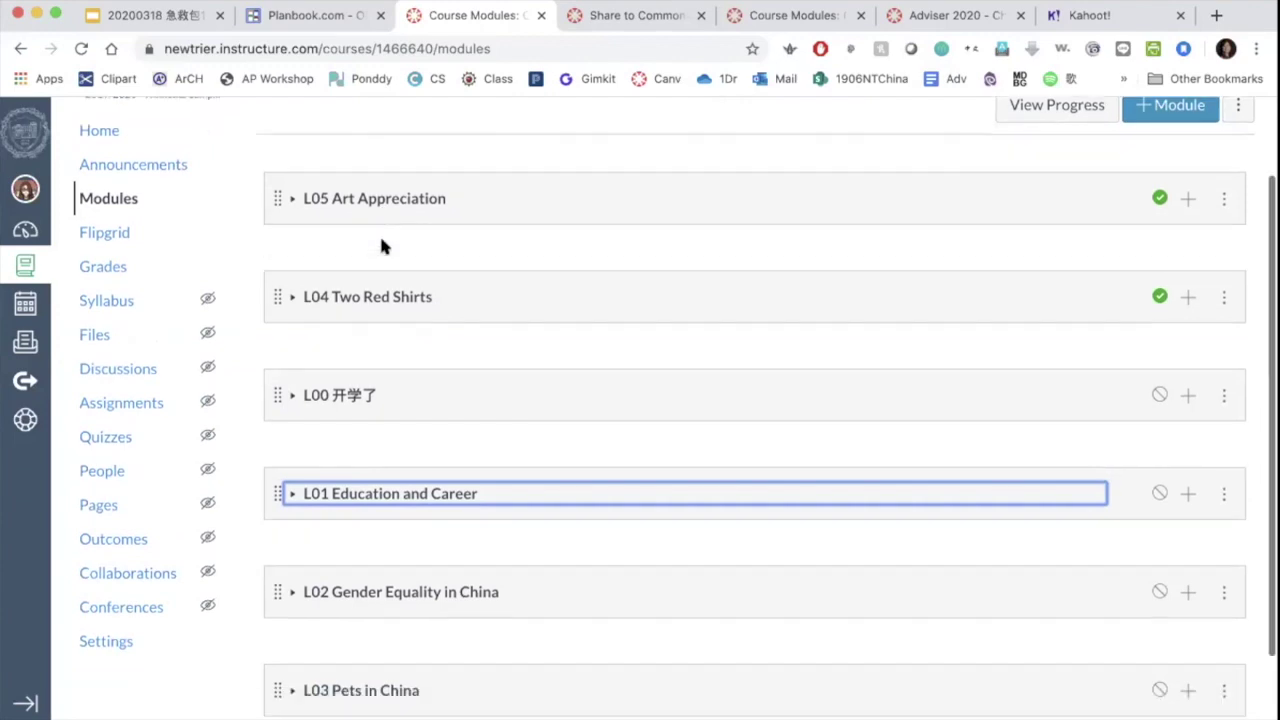
{"action": "scroll", "coordinate": [380, 243], "scroll_direction": "up", "scroll_amount": 2}
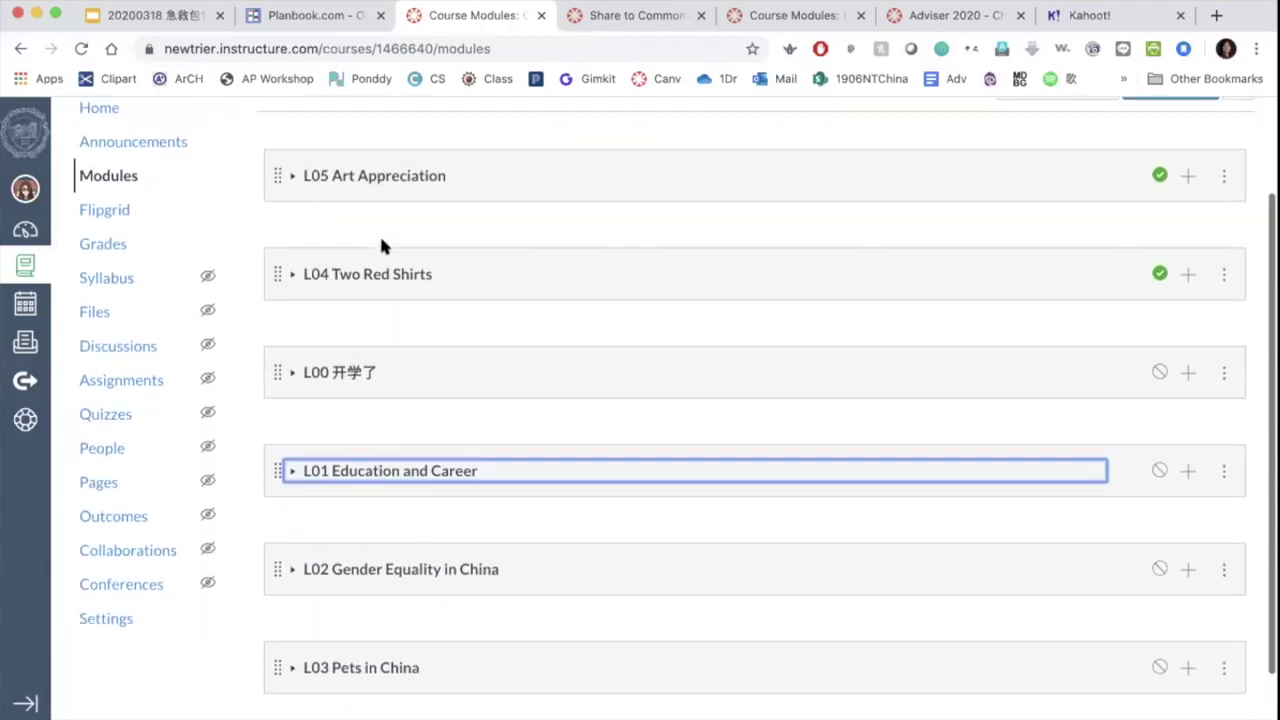
{"action": "scroll", "coordinate": [318, 297], "scroll_direction": "down", "scroll_amount": 1}
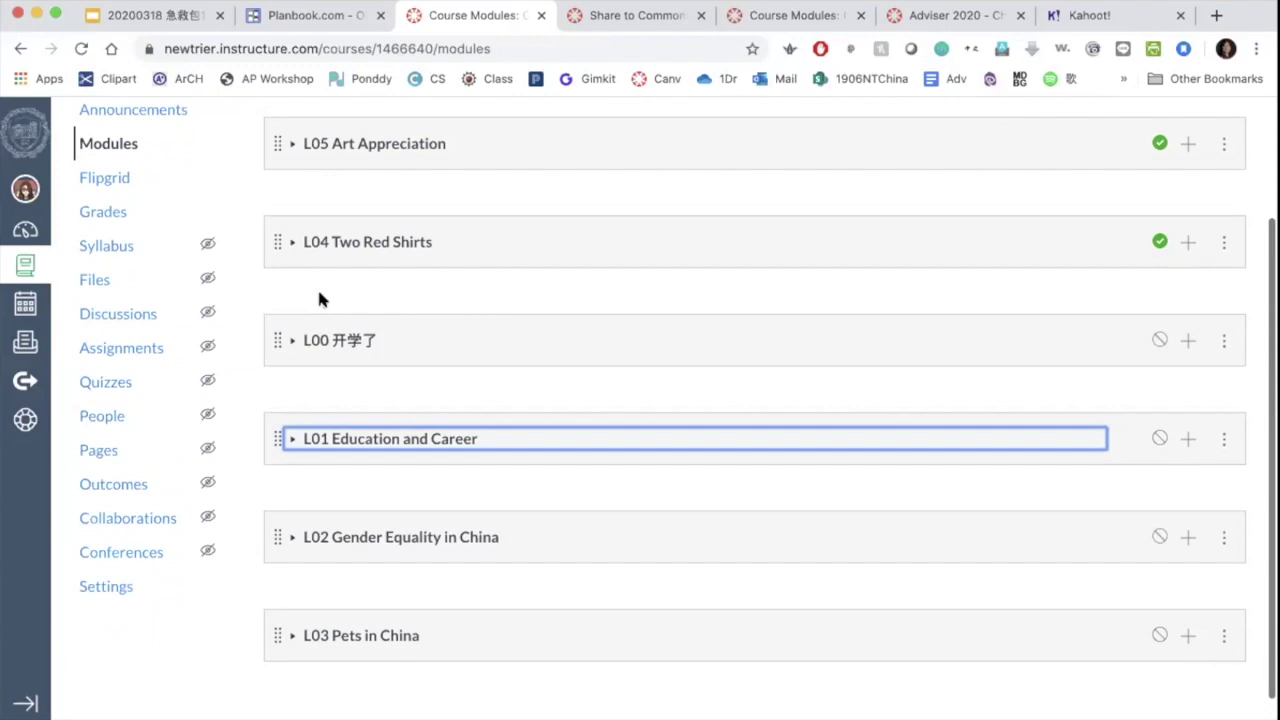
{"action": "scroll", "coordinate": [318, 297], "scroll_direction": "up", "scroll_amount": 4}
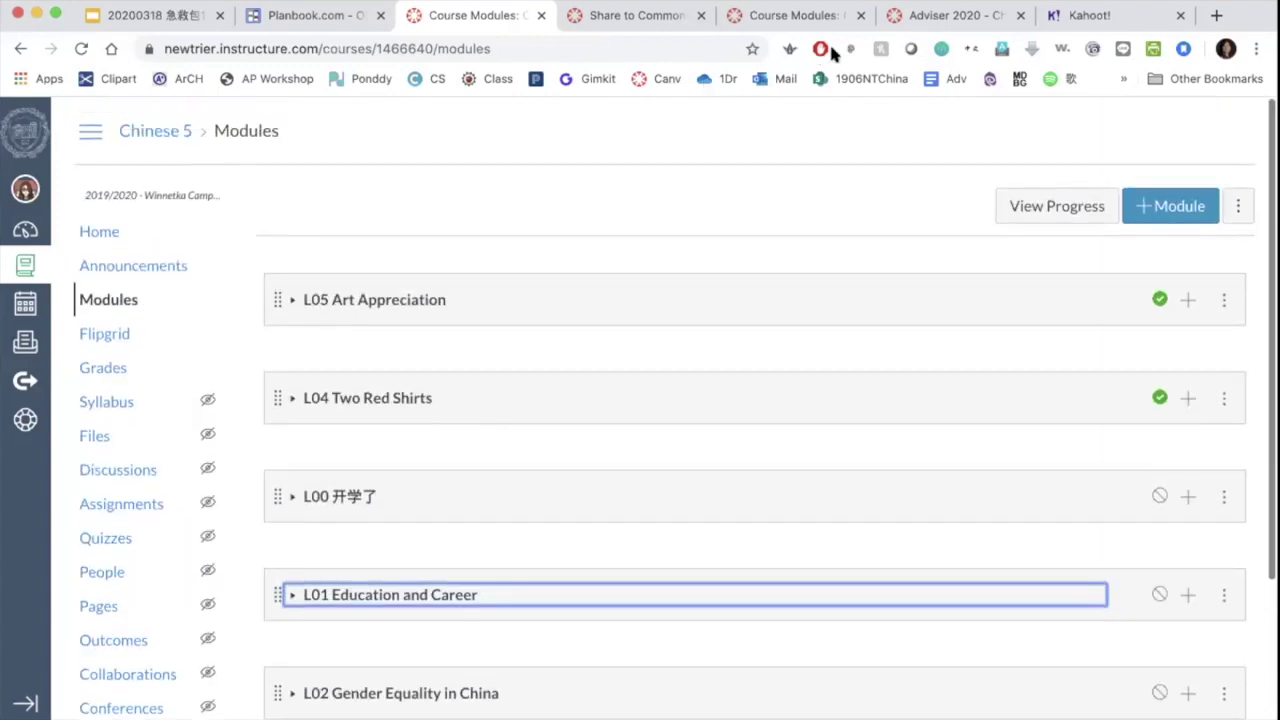